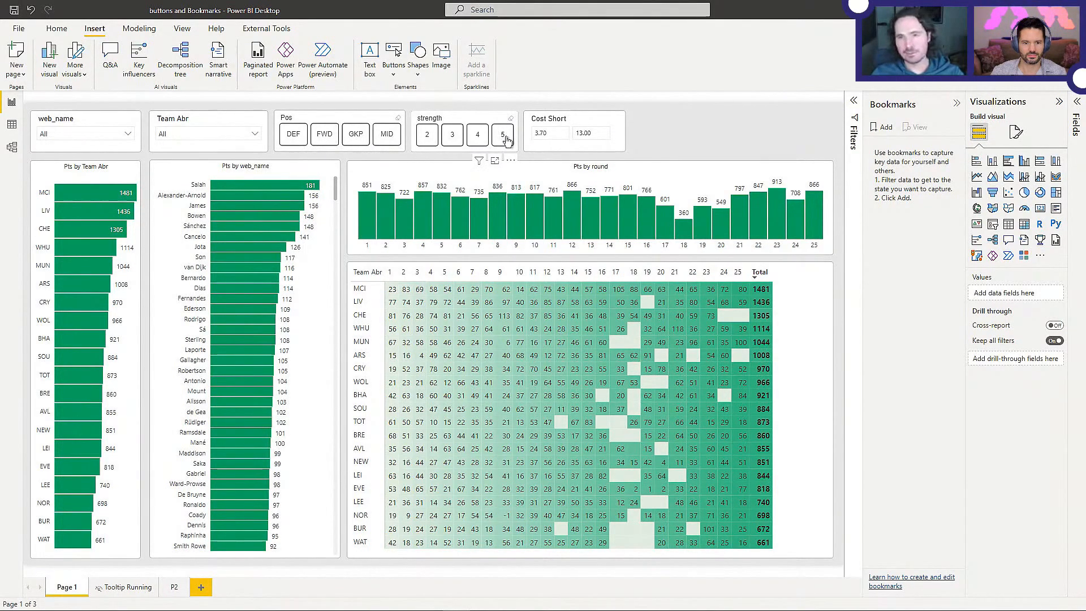
Step: Filter the report page to a minimum Cost Short of 6 and a strength of 3
{"action": "left_click", "coordinate": [549, 134]}
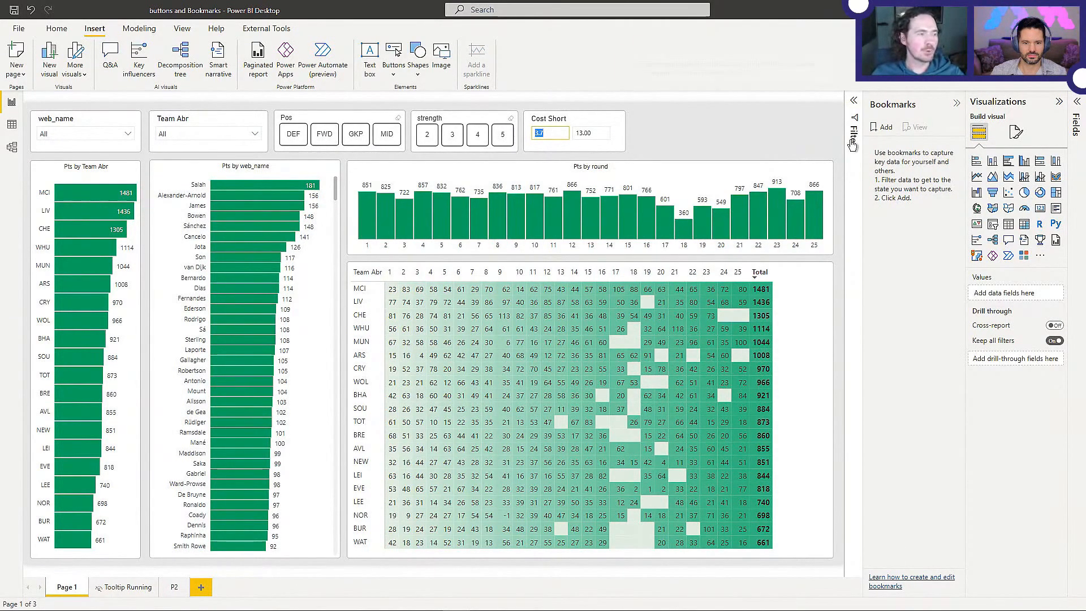
{"action": "key", "text": "Return"}
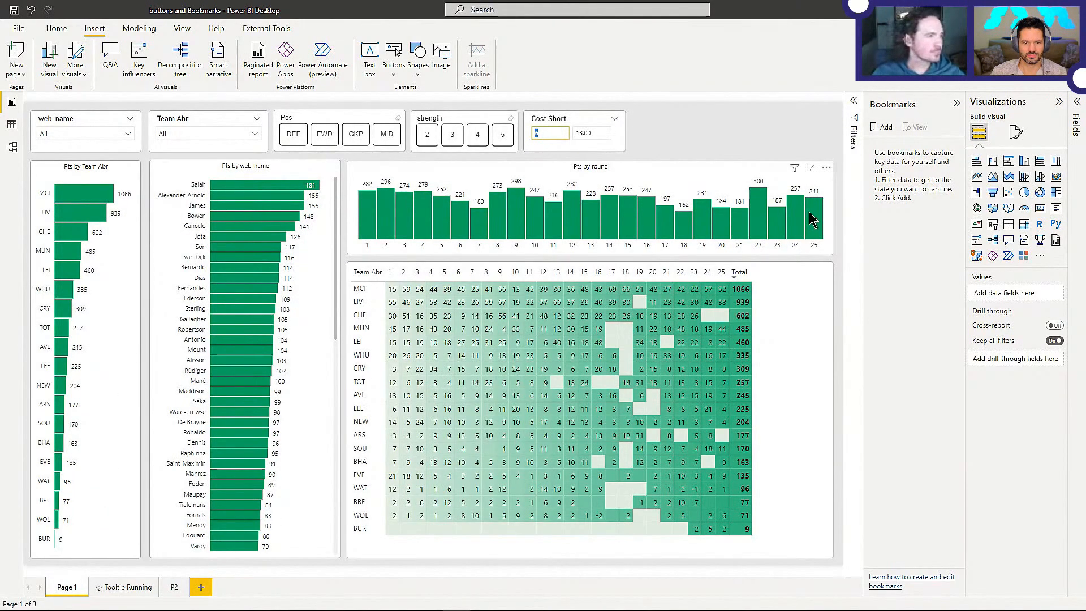
{"action": "left_click", "coordinate": [452, 134]}
Step: Try the DEF and GKP positions in the Pos slicer, ending with the page filtered to FWD
{"action": "left_click", "coordinate": [293, 134]}
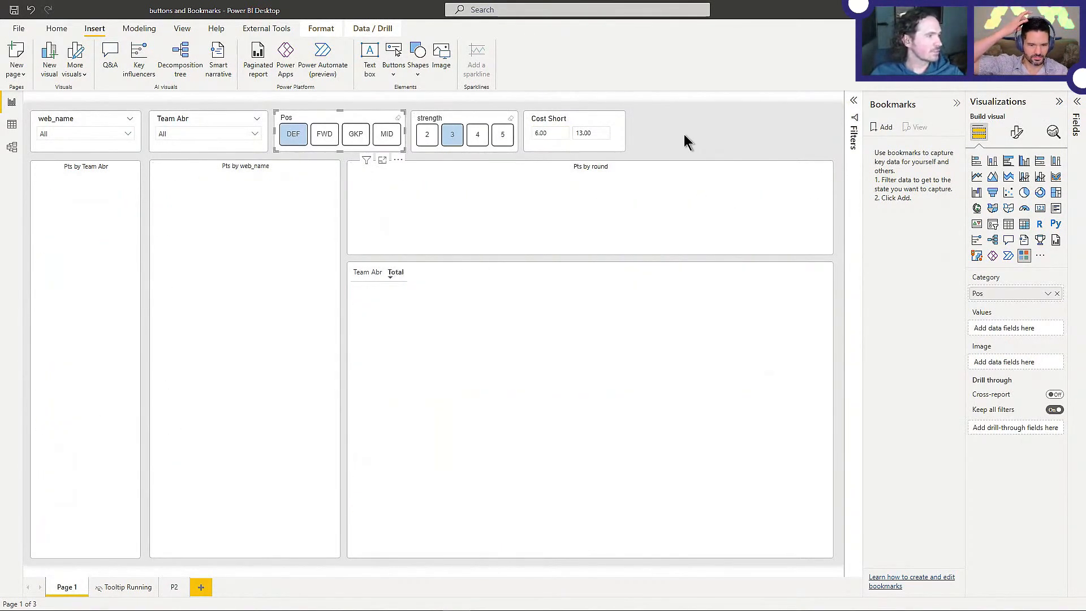
{"action": "left_click", "coordinate": [306, 141]}
{"action": "left_click", "coordinate": [365, 146]}
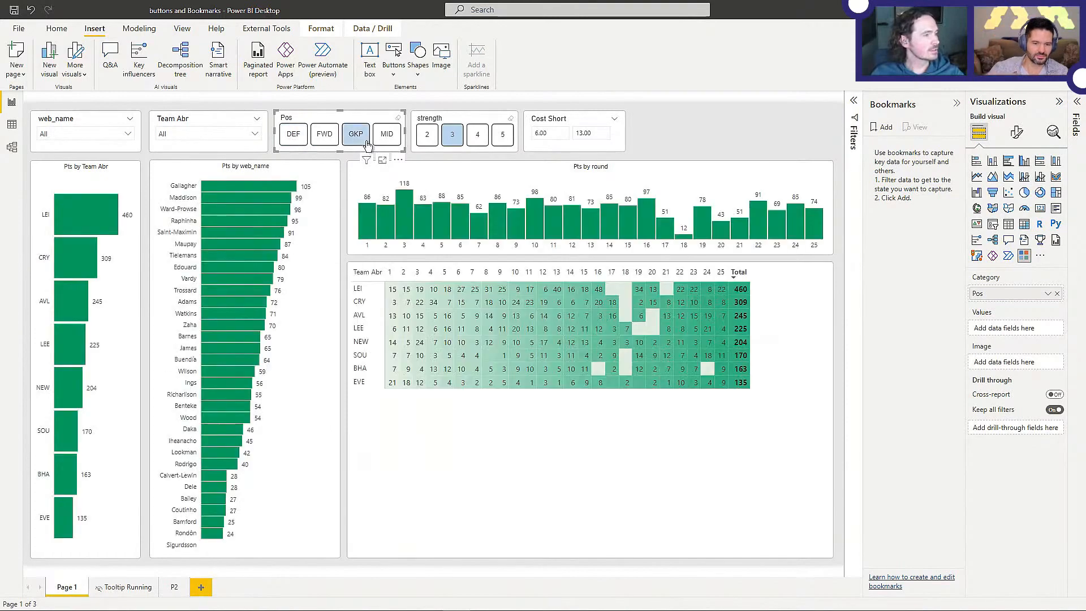
{"action": "left_click", "coordinate": [328, 146]}
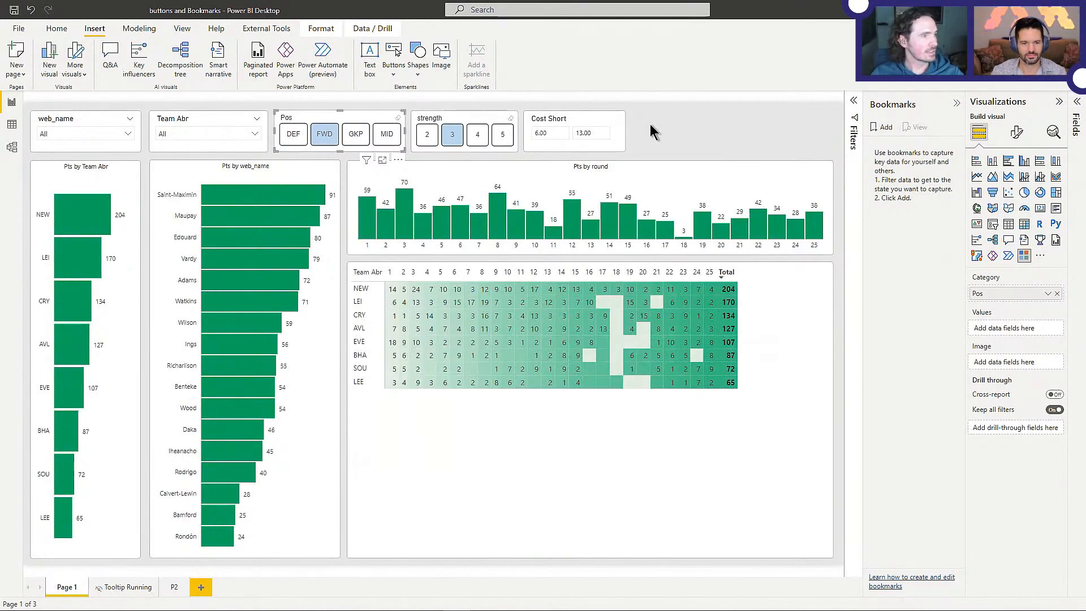
{"action": "left_click", "coordinate": [672, 126]}
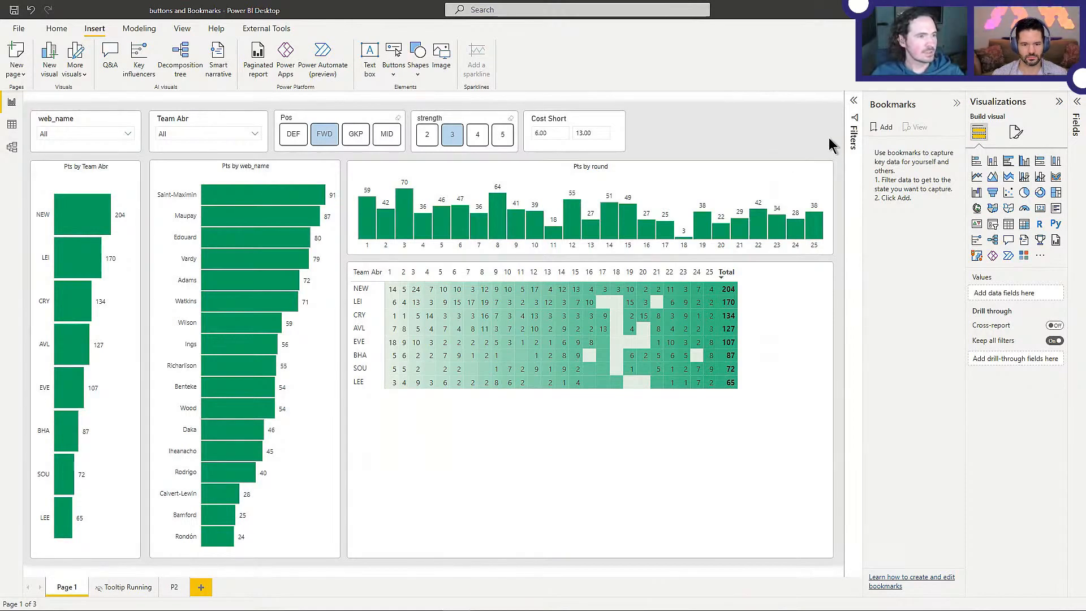
Step: Add a bookmark that captures the page with its current slicer selections
{"action": "left_click", "coordinate": [540, 133]}
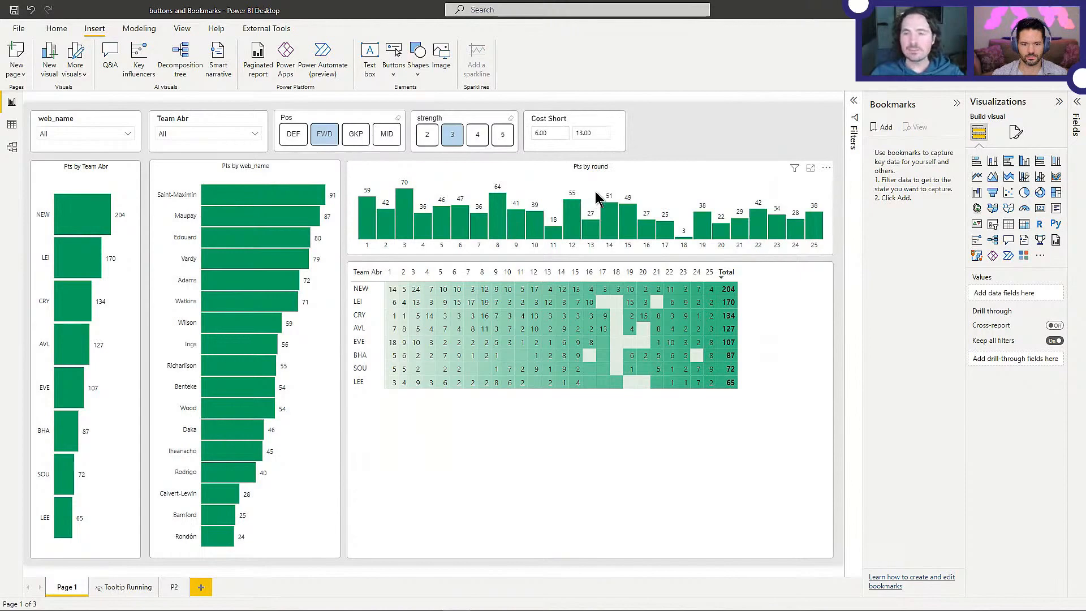
{"action": "mouse_move", "coordinate": [614, 236]}
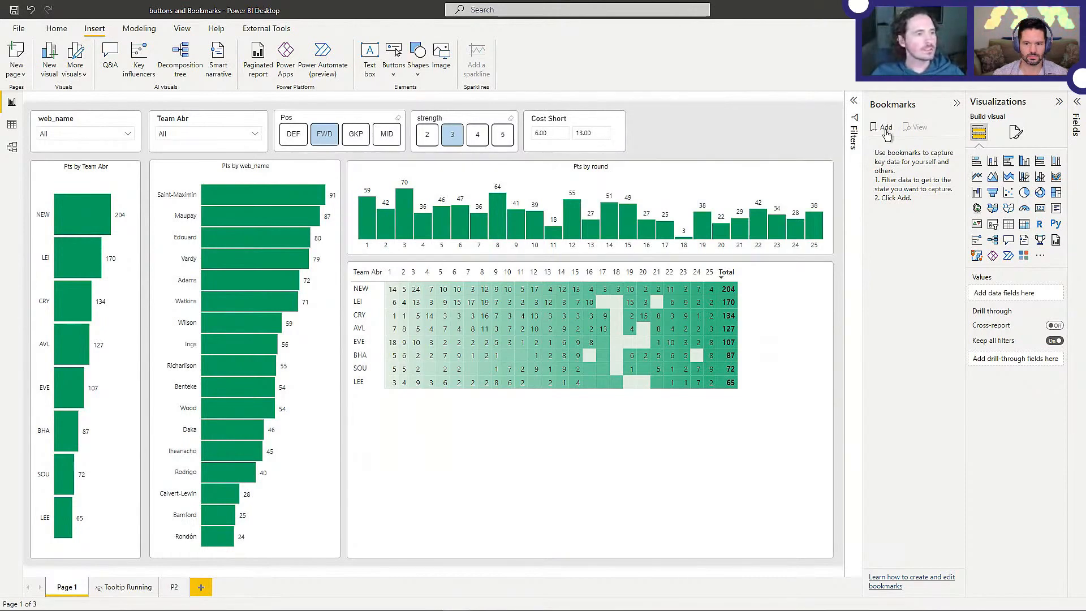
{"action": "left_click", "coordinate": [883, 127]}
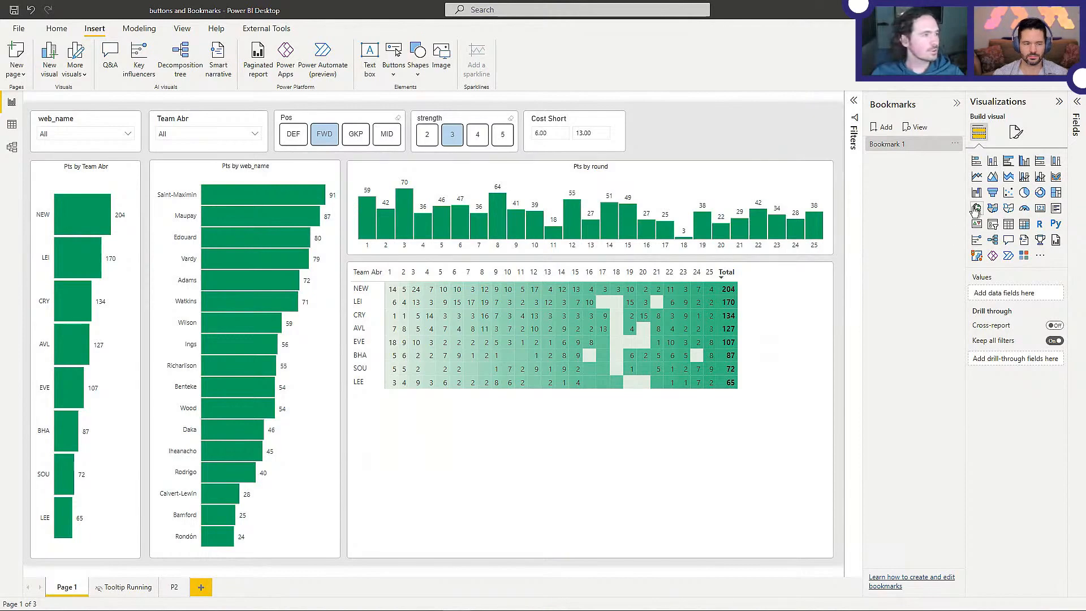
Step: Clear the strength, Pos and Cost Short slicers so the page is unfiltered
{"action": "left_click", "coordinate": [452, 140]}
{"action": "left_click", "coordinate": [333, 143]}
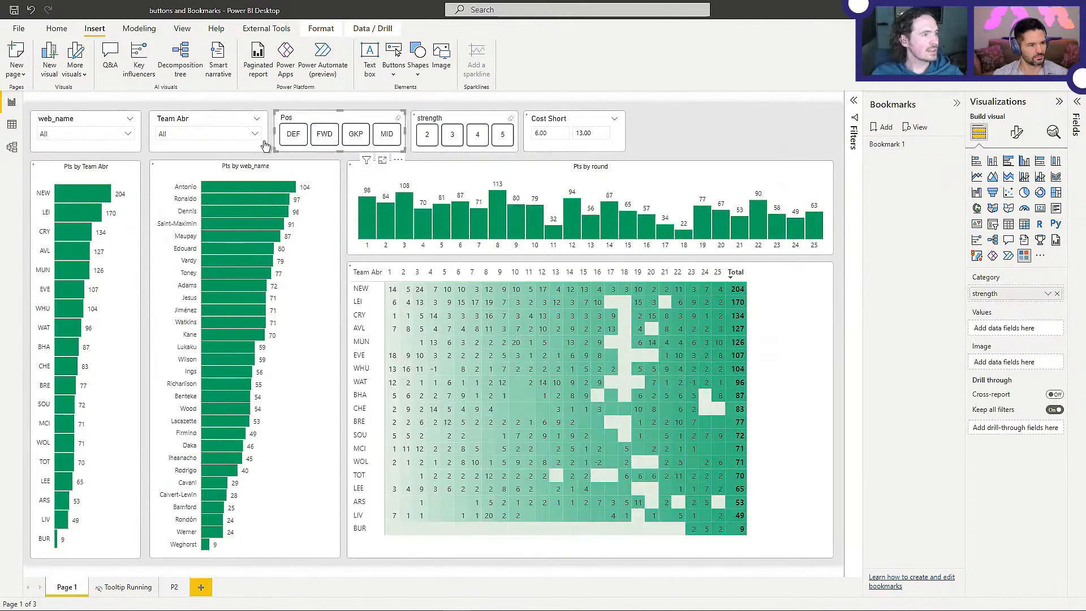
{"action": "left_click", "coordinate": [604, 120]}
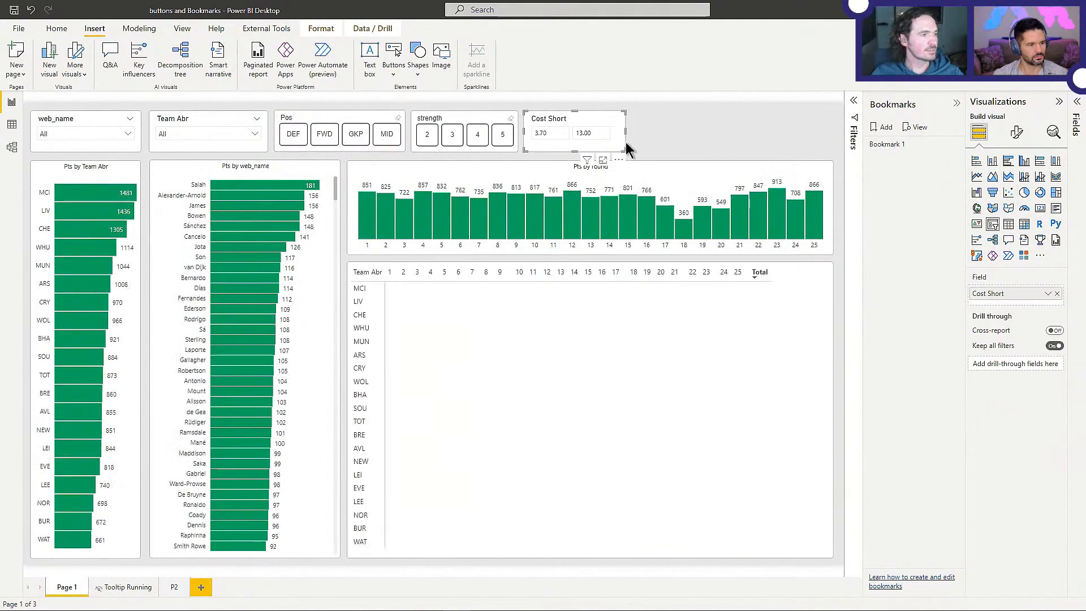
Step: Update the existing bookmark so it stores the page without slicer selections
{"action": "right_click", "coordinate": [886, 145]}
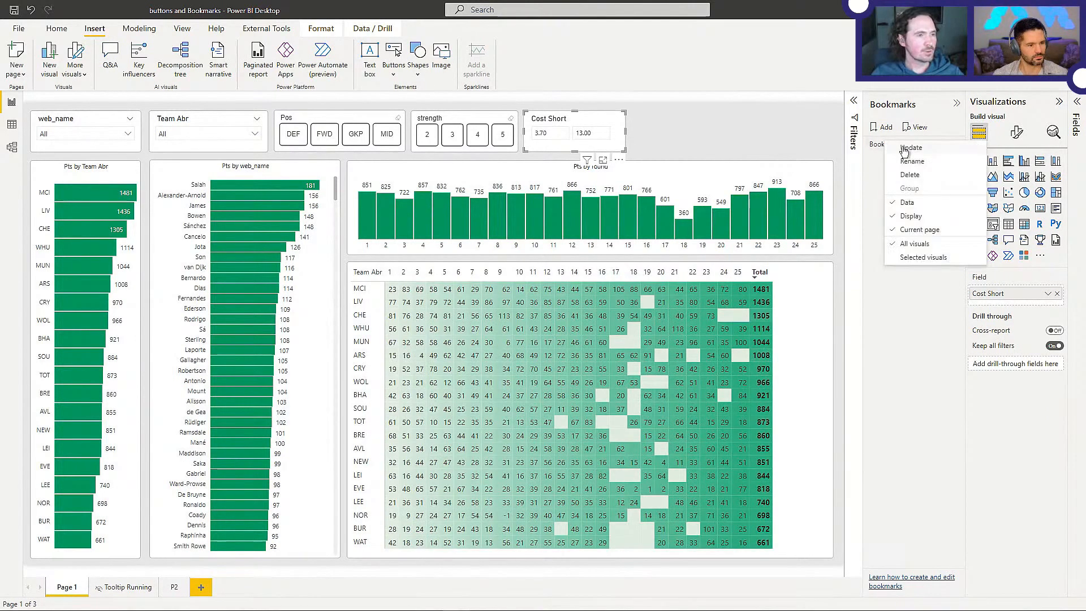
{"action": "left_click", "coordinate": [905, 151]}
{"action": "left_click", "coordinate": [792, 129]}
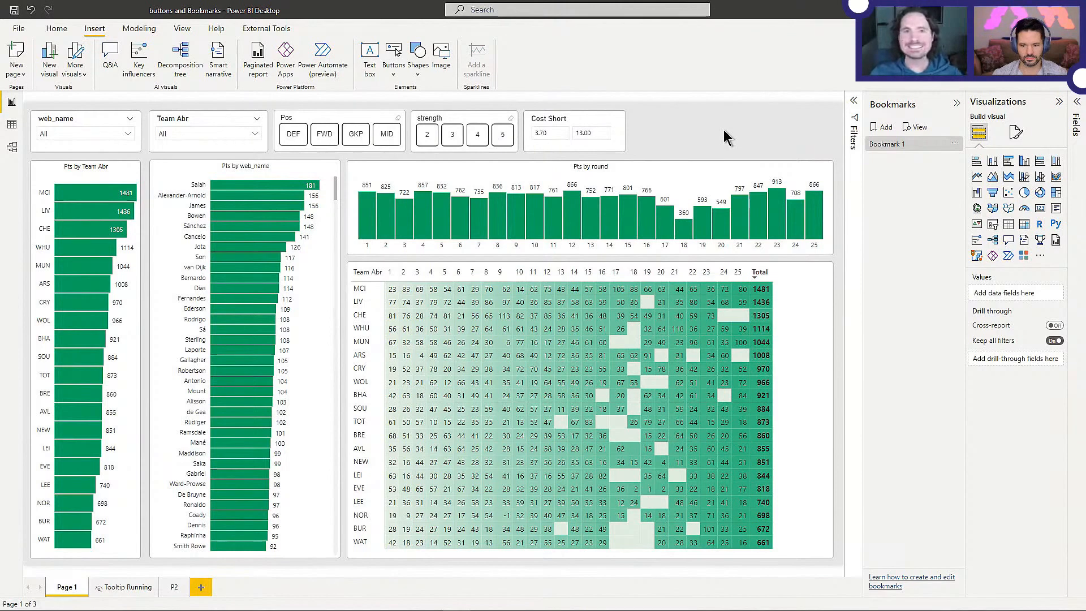
{"action": "left_click", "coordinate": [937, 150]}
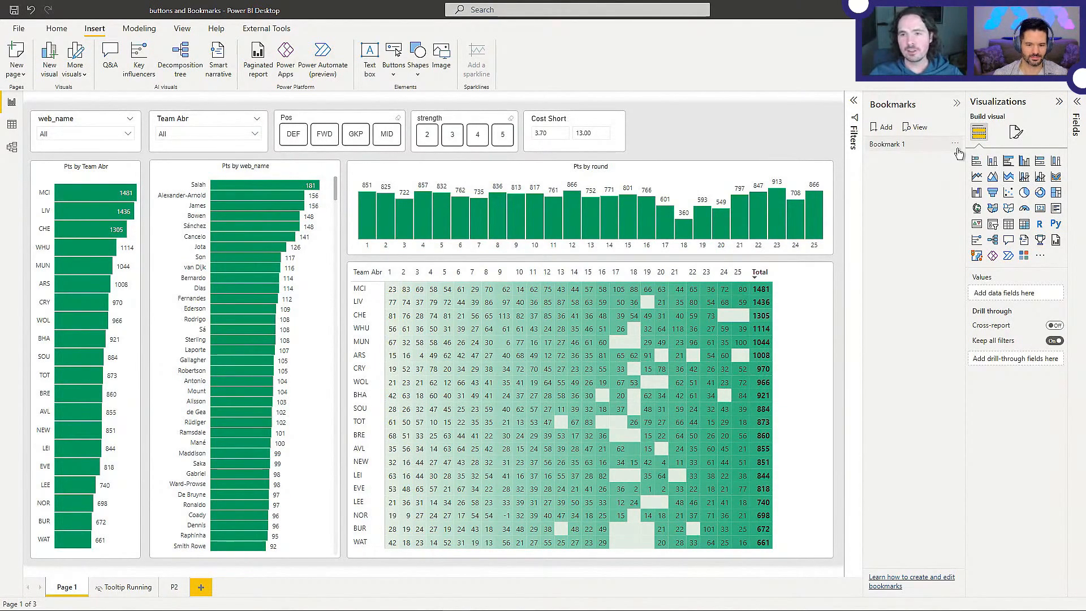
{"action": "left_click", "coordinate": [955, 148]}
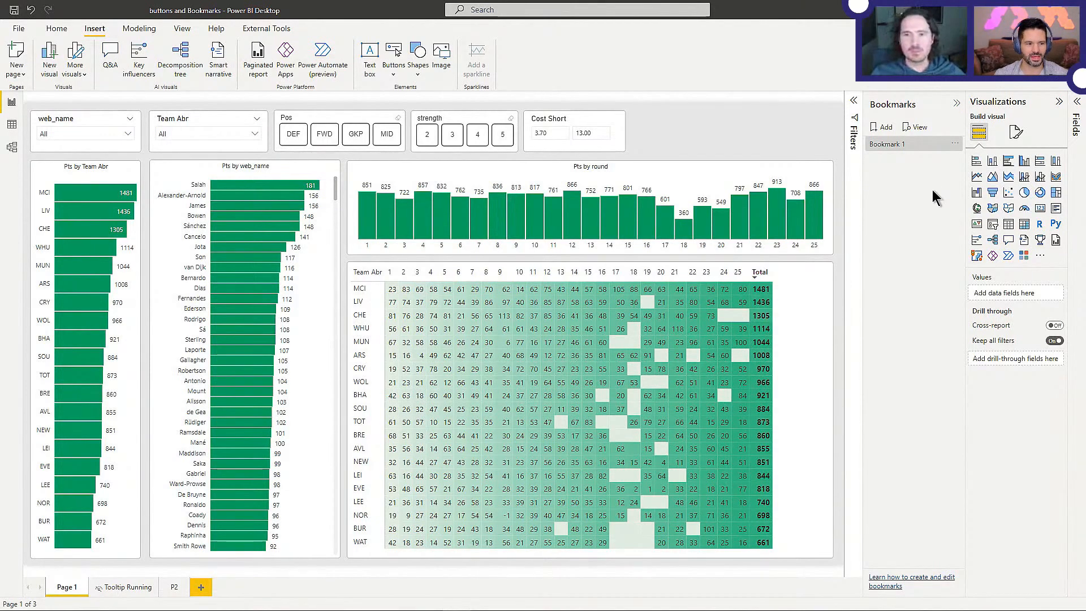
{"action": "right_click", "coordinate": [918, 146]}
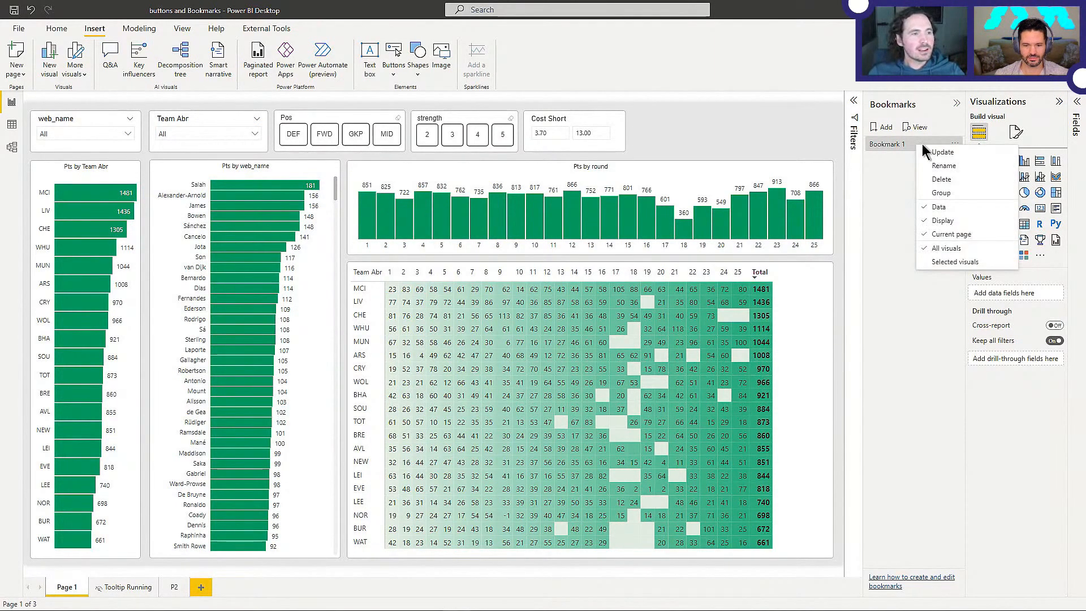
{"action": "left_click", "coordinate": [793, 136]}
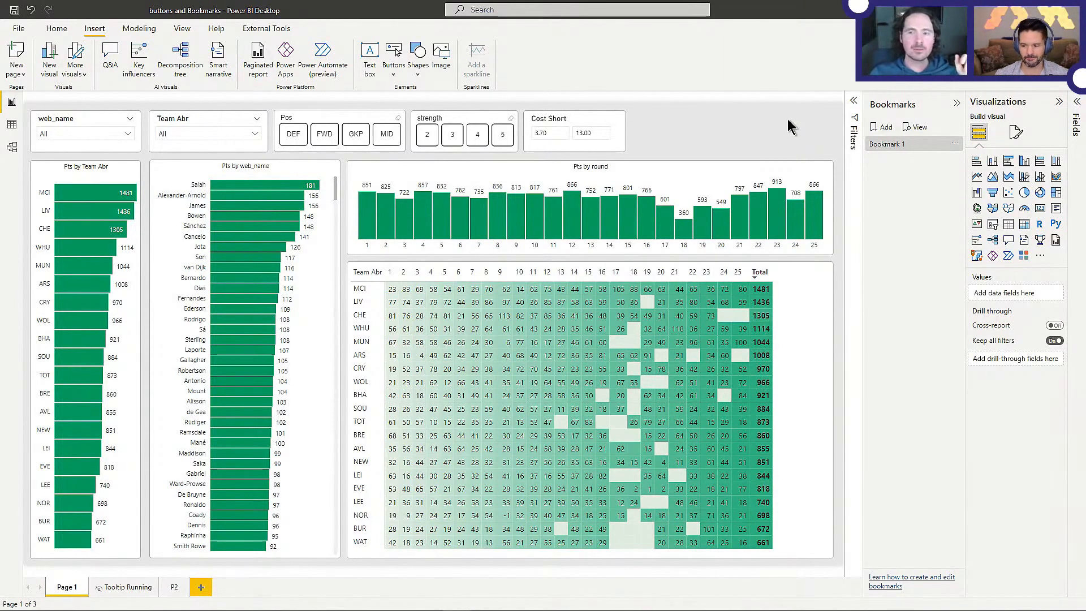
{"action": "right_click", "coordinate": [918, 146]}
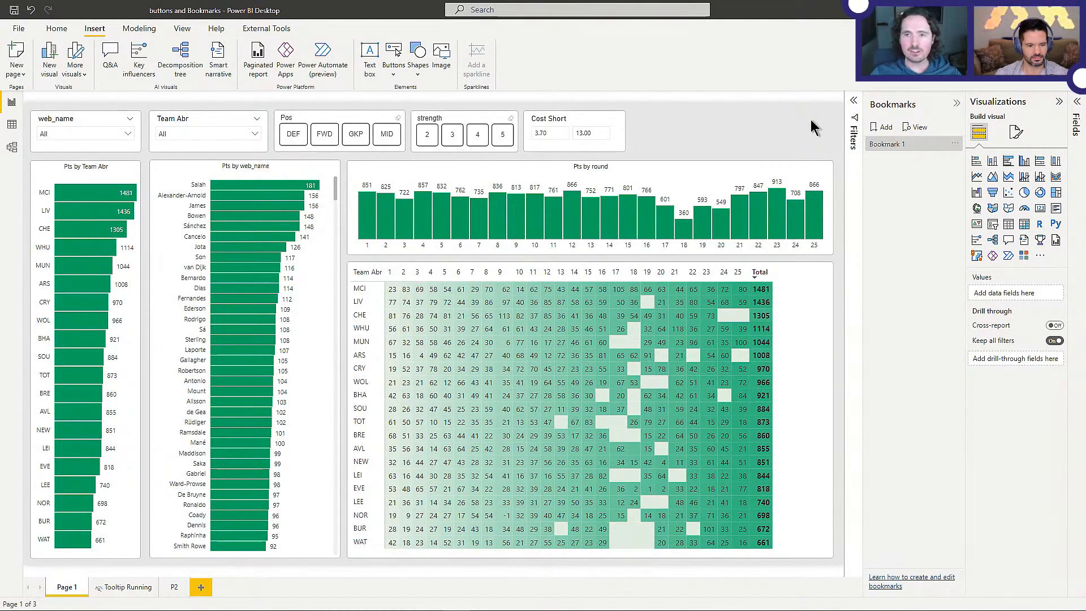
Step: Rename the bookmark to "No Slicers"
{"action": "right_click", "coordinate": [881, 144]}
{"action": "left_click", "coordinate": [937, 163]}
{"action": "type", "text": "No S"}
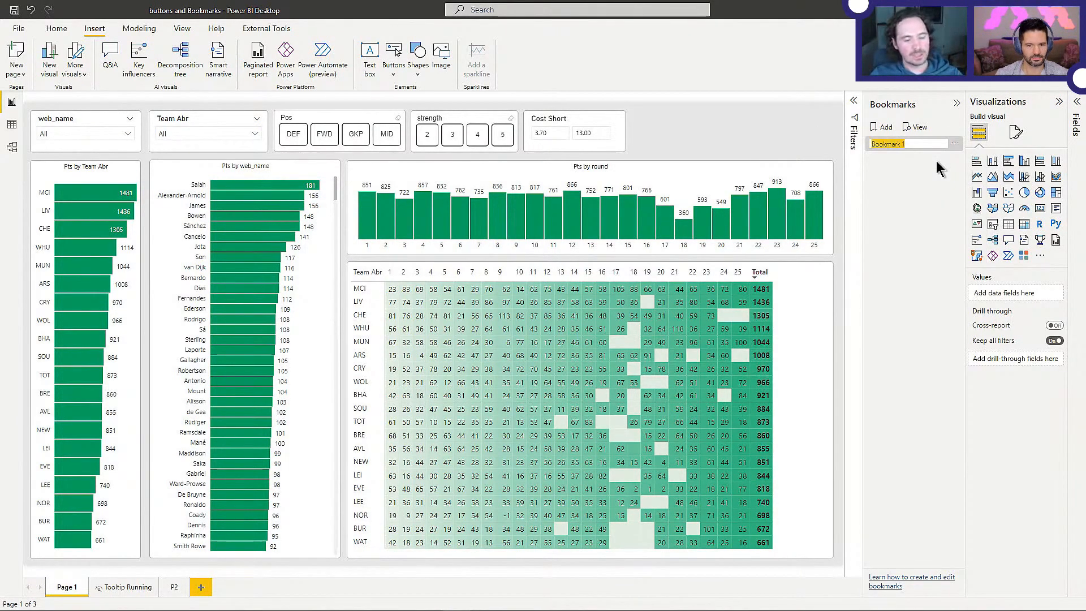
{"action": "type", "text": "licers"}
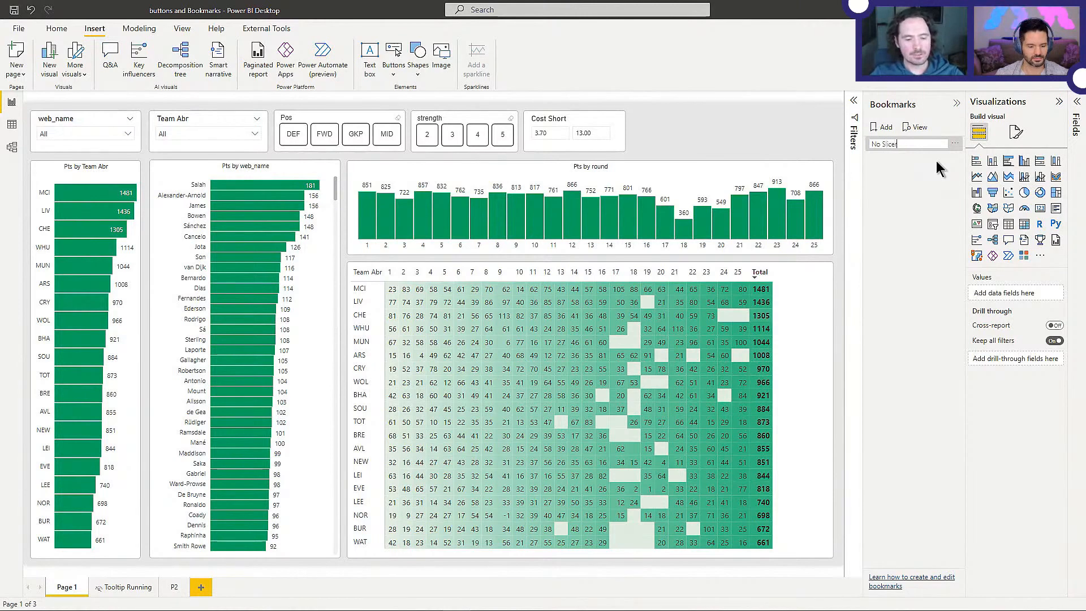
{"action": "key", "text": "Return"}
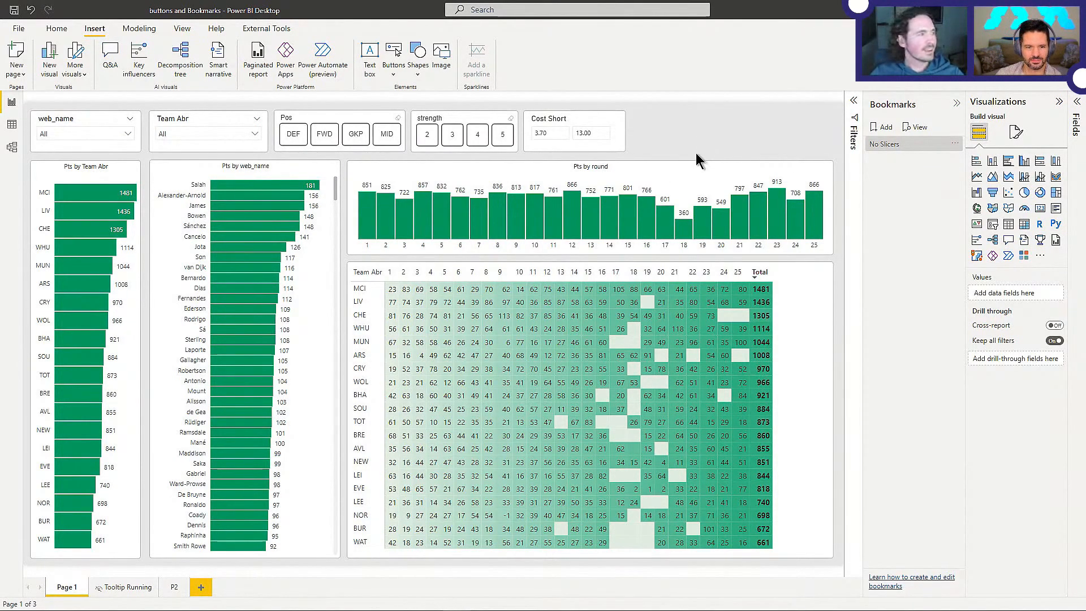
Step: Insert a blank button at the right end of the slicer row and stretch it to the slicers' height
{"action": "left_click", "coordinate": [394, 63]}
{"action": "left_click", "coordinate": [431, 239]}
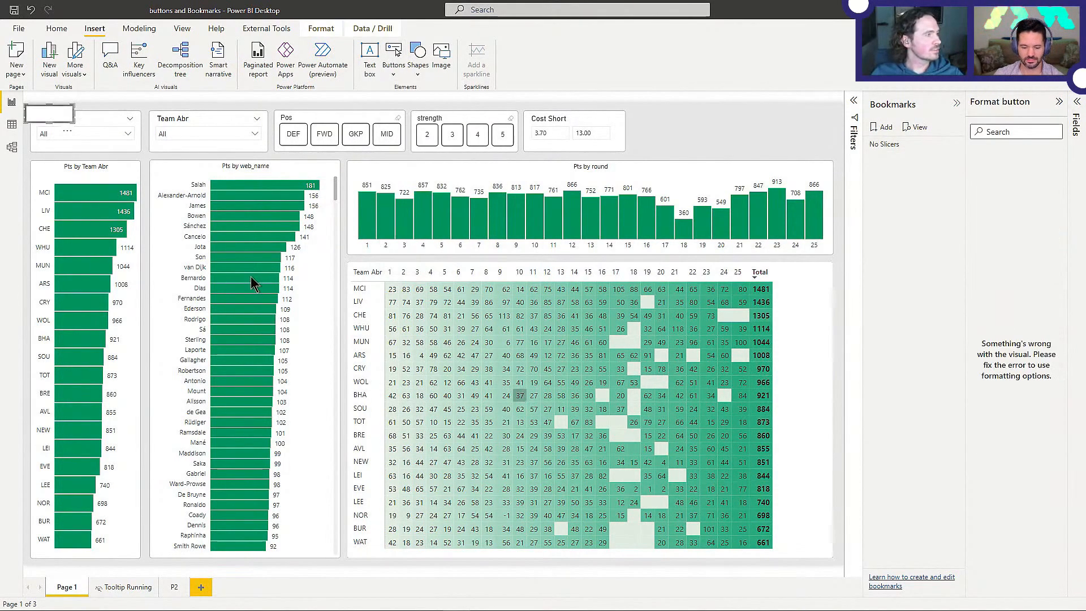
{"action": "left_click_drag", "start_coordinate": [40, 107], "coordinate": [798, 114]}
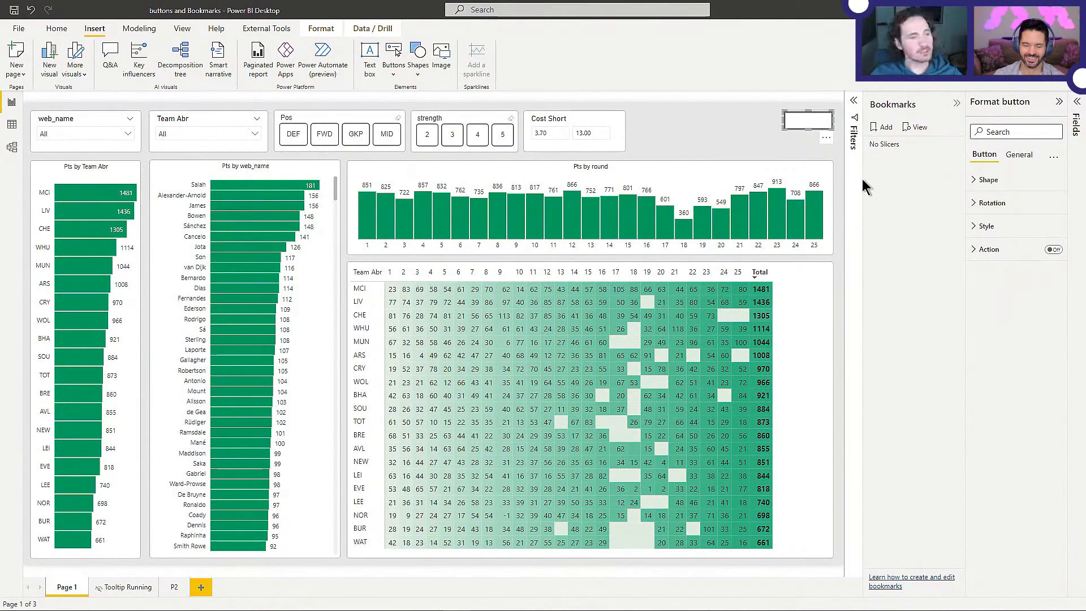
{"action": "left_click_drag", "start_coordinate": [808, 129], "coordinate": [812, 153]}
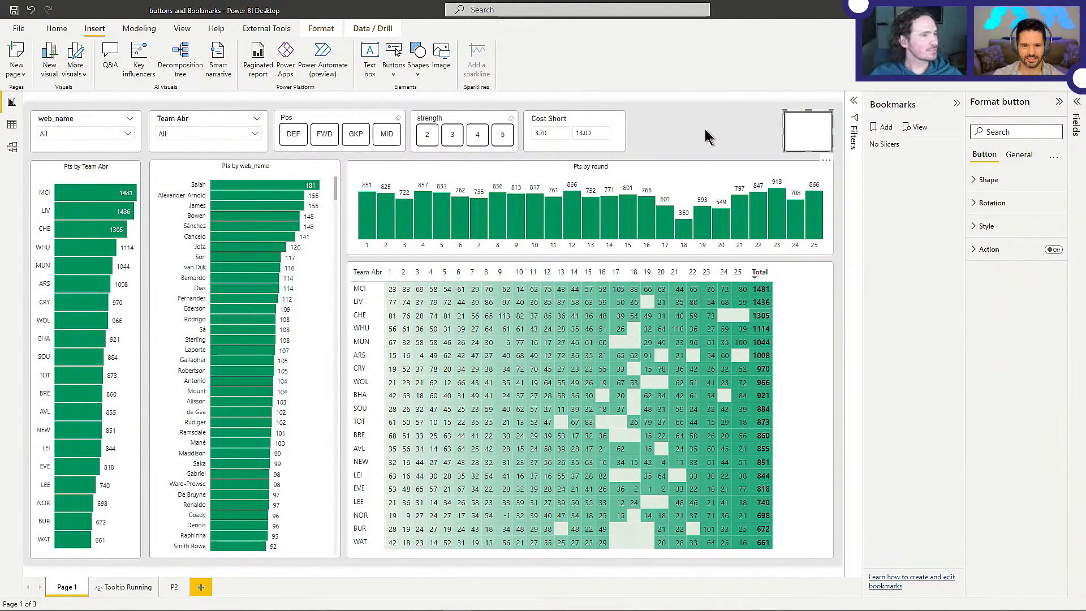
{"action": "left_click", "coordinate": [747, 161]}
{"action": "left_click", "coordinate": [802, 141]}
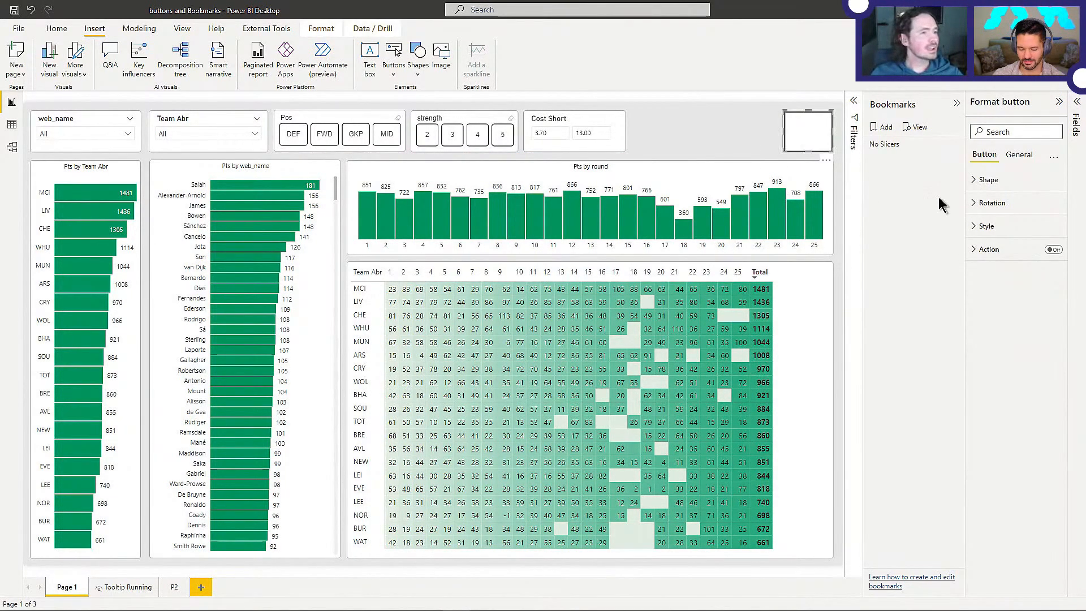
Step: Turn on the button's text for the default state and set it to "No Slicers"
{"action": "left_click", "coordinate": [1008, 161]}
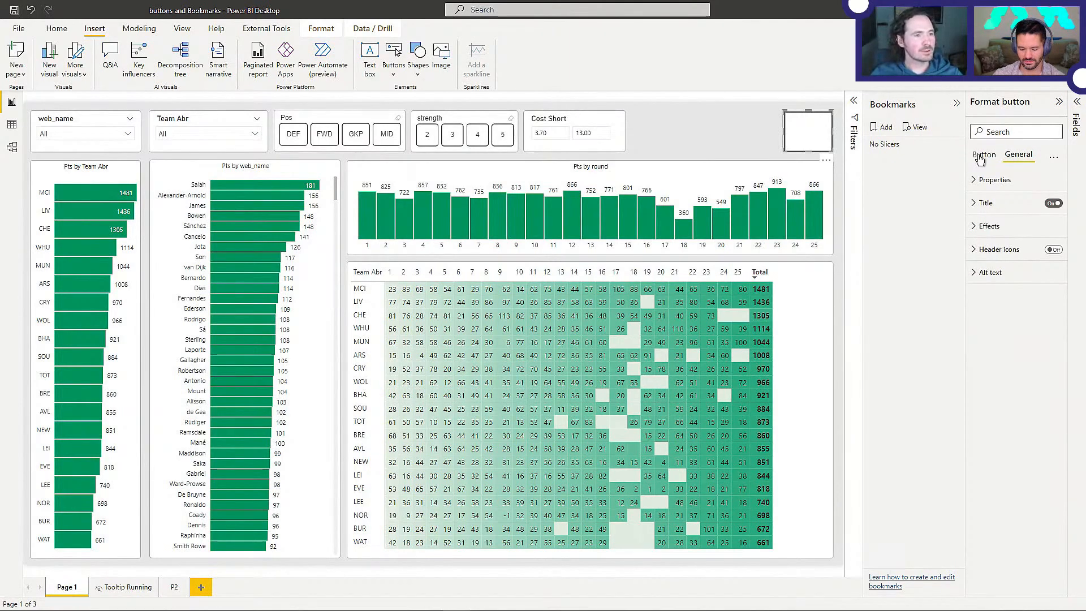
{"action": "left_click", "coordinate": [983, 156]}
{"action": "left_click", "coordinate": [976, 181]}
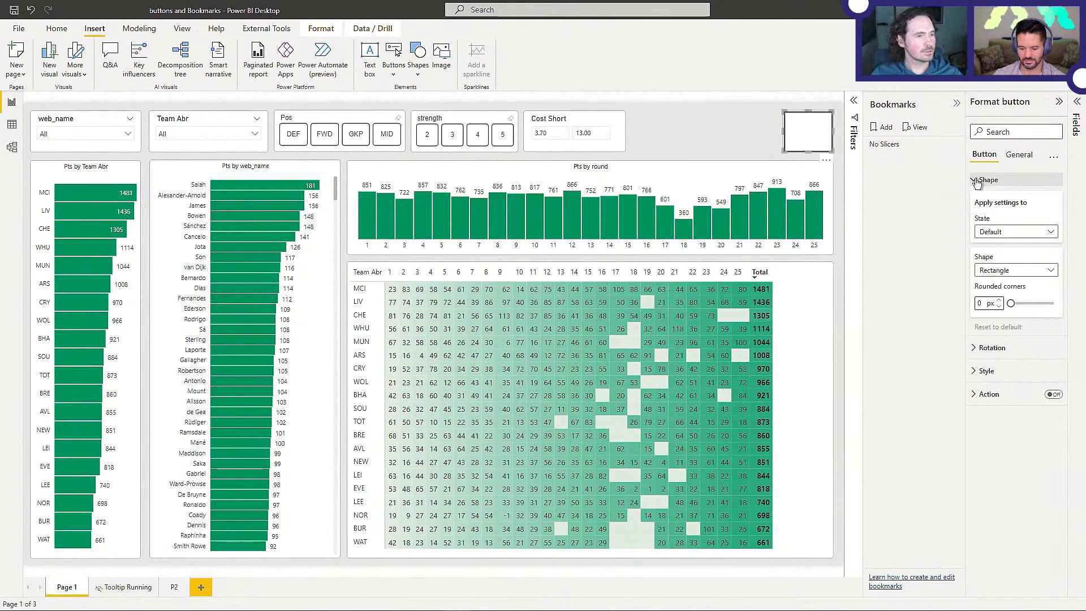
{"action": "left_click", "coordinate": [977, 181]}
{"action": "left_click", "coordinate": [984, 226]}
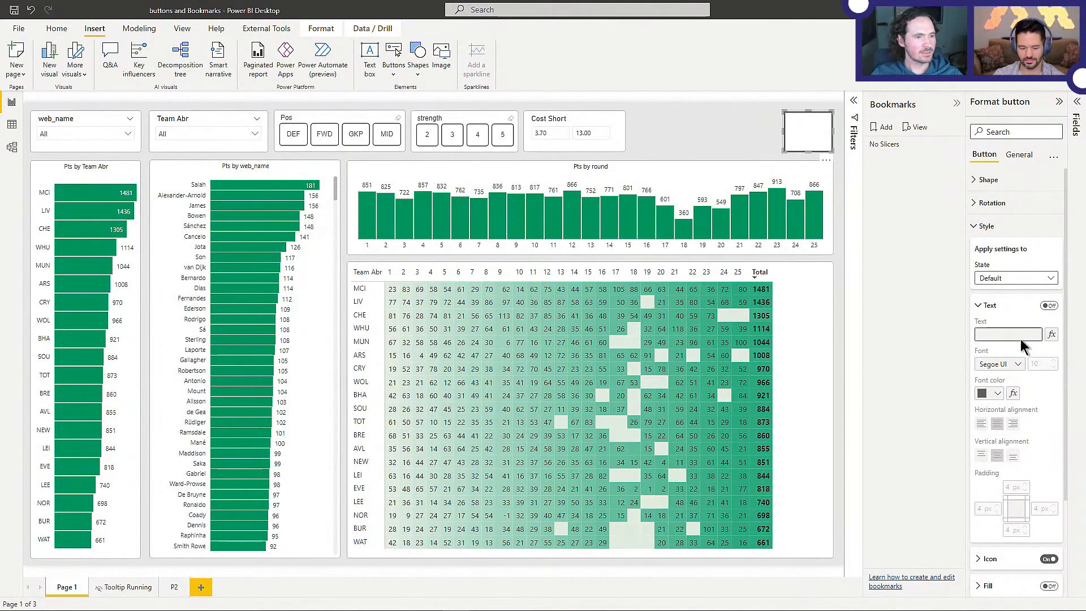
{"action": "scroll", "coordinate": [1021, 336], "scroll_direction": "down", "scroll_amount": 2}
{"action": "scroll", "coordinate": [1056, 299], "scroll_direction": "up", "scroll_amount": 2}
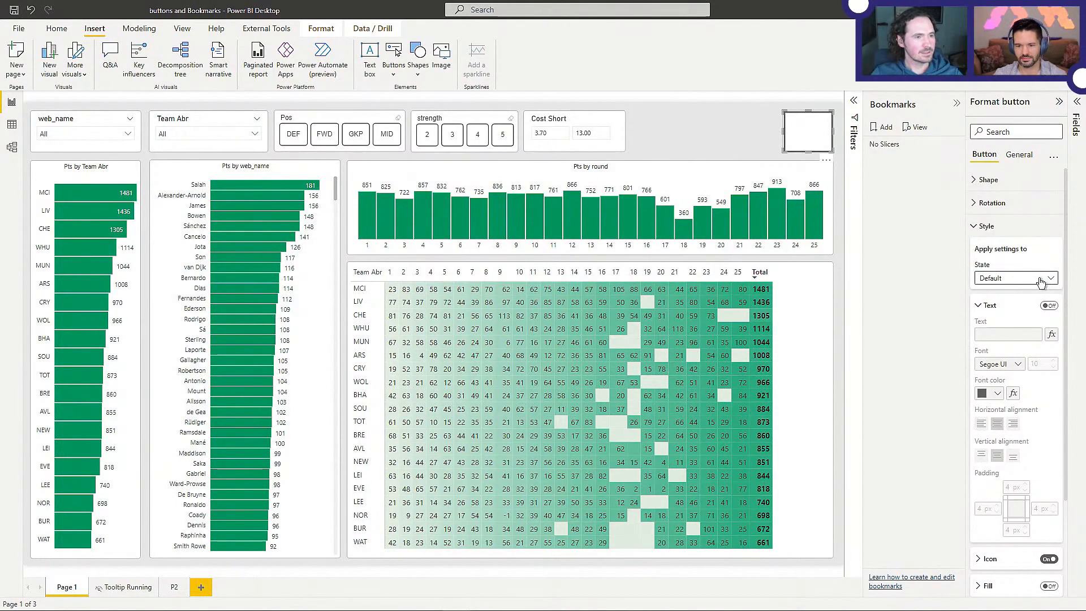
{"action": "left_click", "coordinate": [1018, 333]}
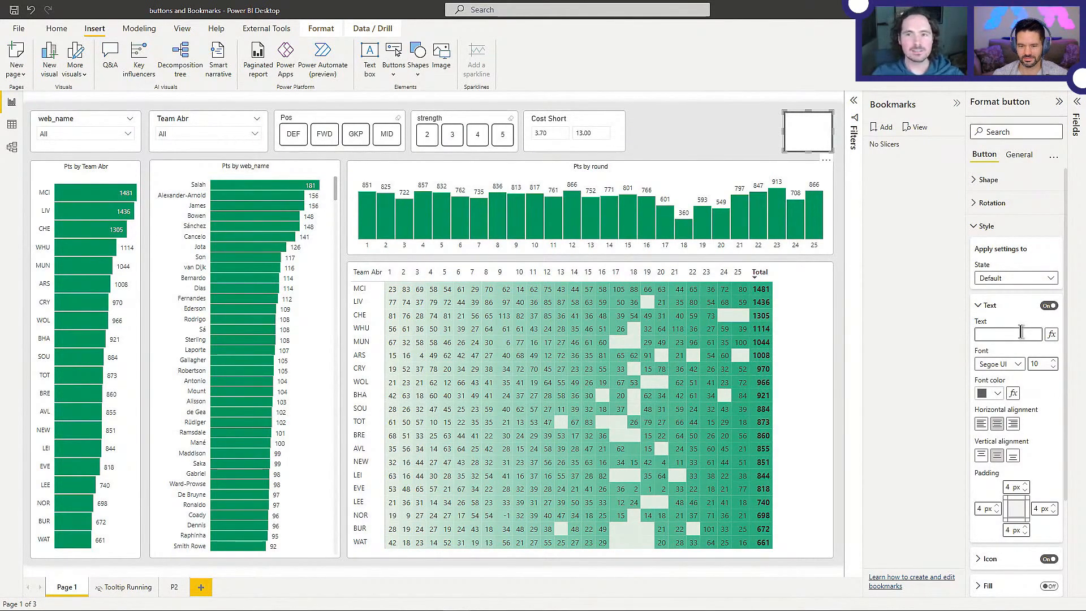
{"action": "type", "text": "No Slicers"}
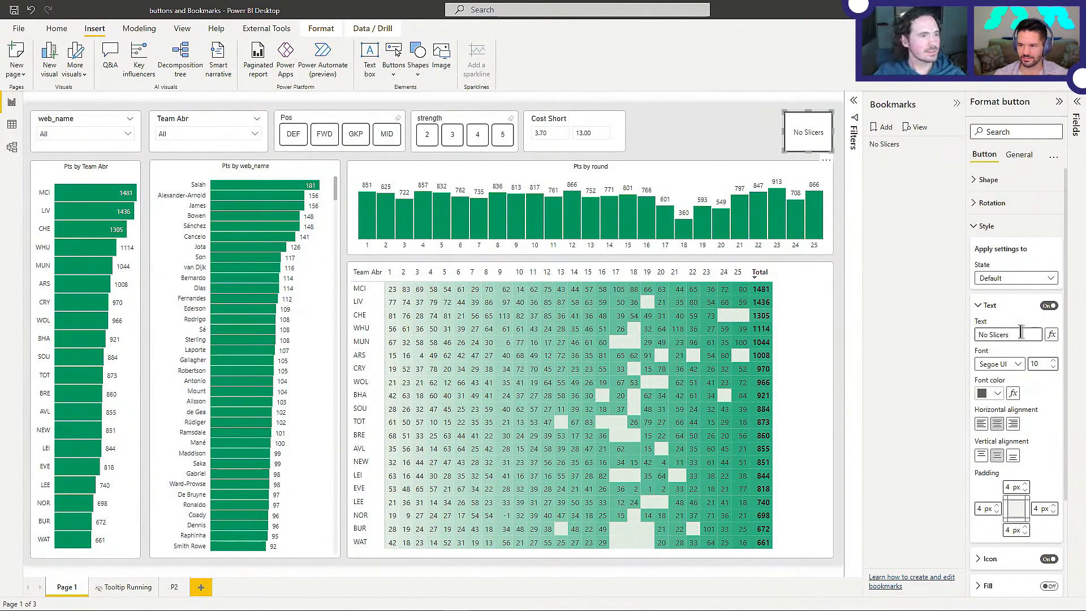
{"action": "left_click", "coordinate": [710, 125]}
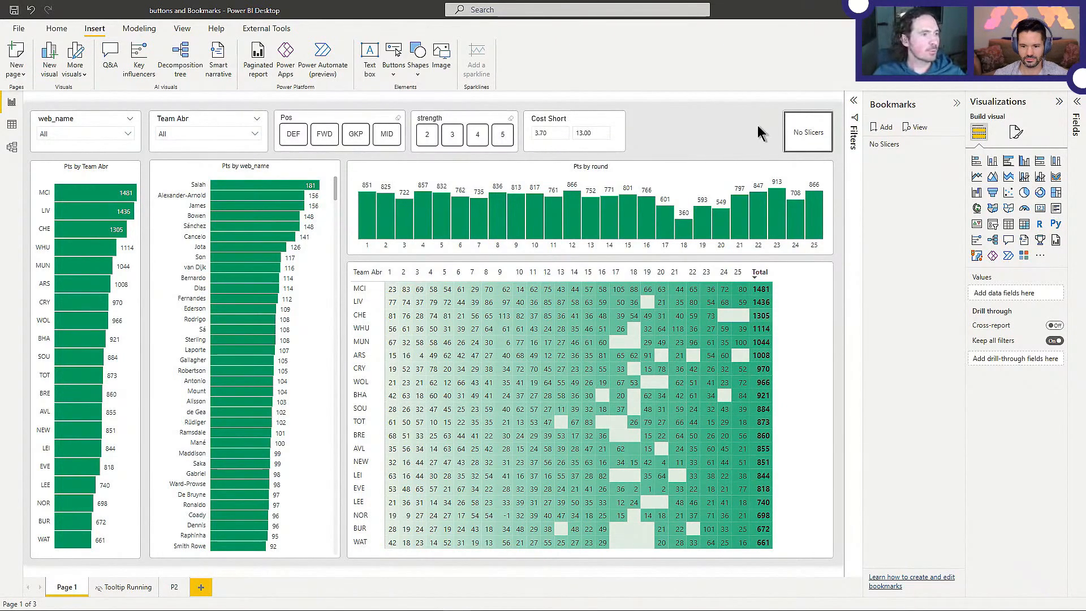
Step: Set the button's text for the On hover state to "Click to reset"
{"action": "left_click", "coordinate": [788, 137]}
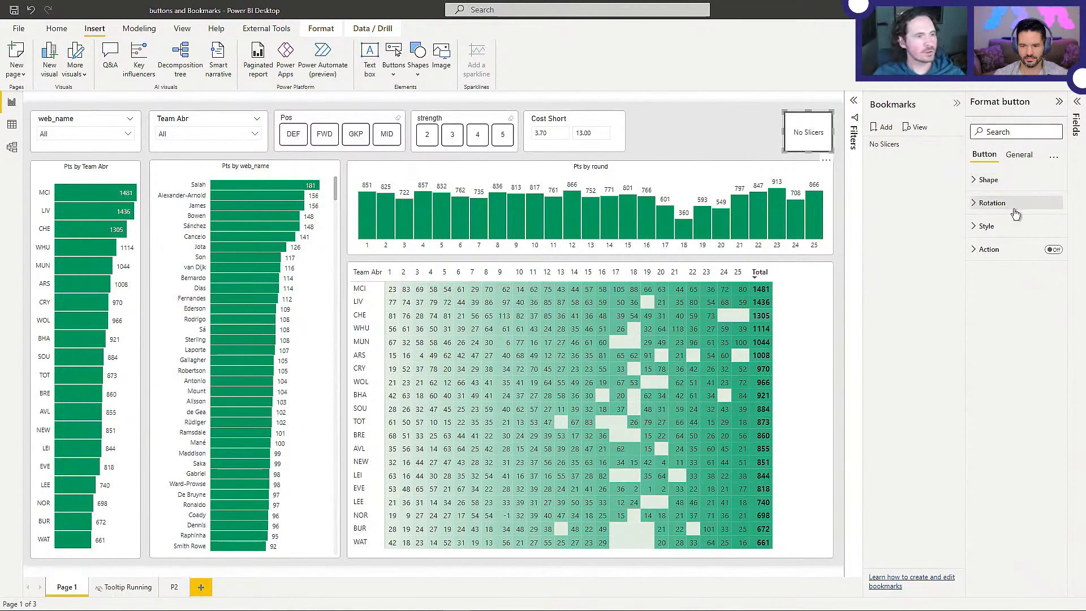
{"action": "left_click", "coordinate": [1006, 226]}
{"action": "left_click", "coordinate": [998, 278]}
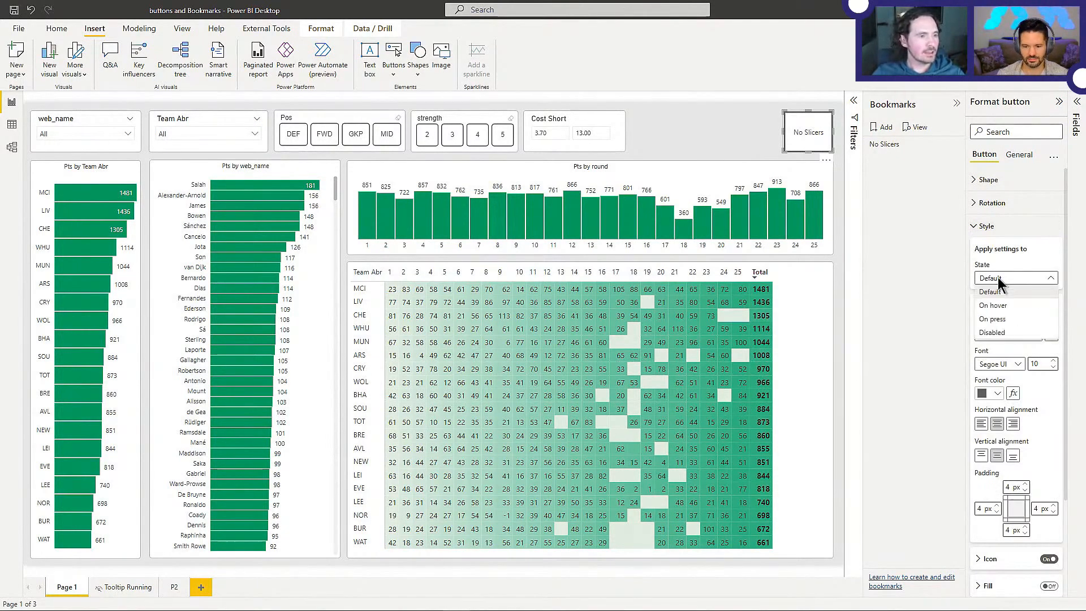
{"action": "left_click", "coordinate": [1016, 305]}
{"action": "left_click", "coordinate": [1029, 335]}
{"action": "key", "text": "ctrl+a"}
{"action": "type", "text": "Click to"}
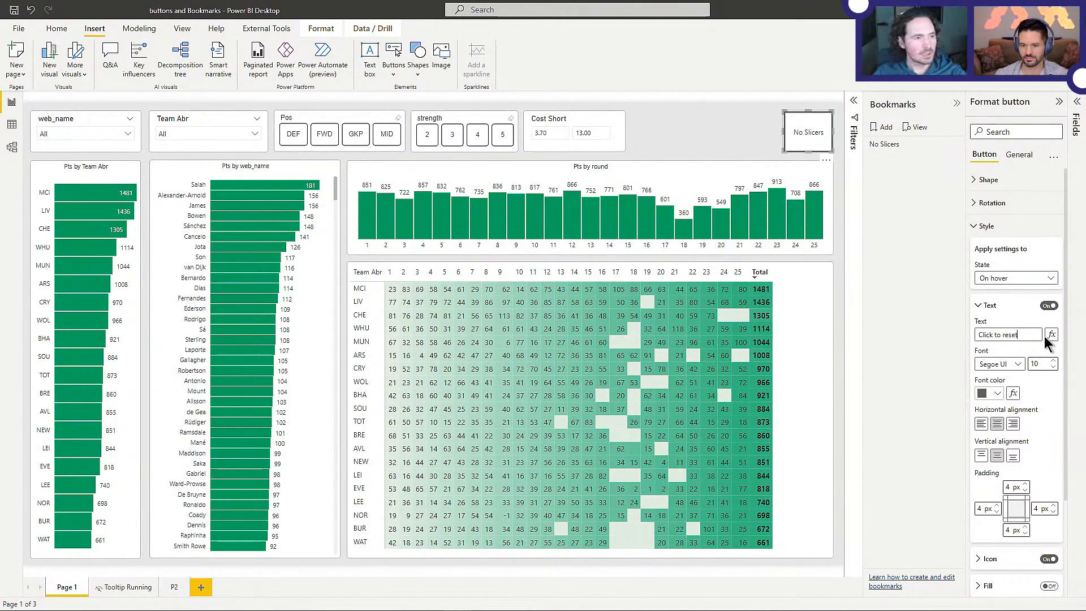
Step: Filter the report to strength 3 and position DEF with the slicers
{"action": "left_click", "coordinate": [698, 141]}
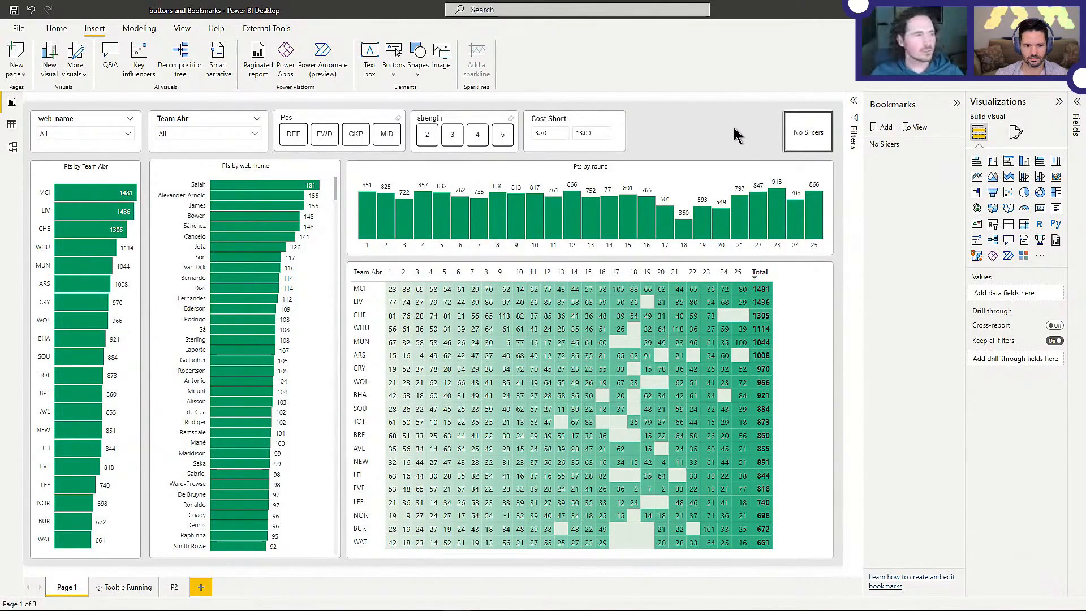
{"action": "left_click", "coordinate": [451, 140]}
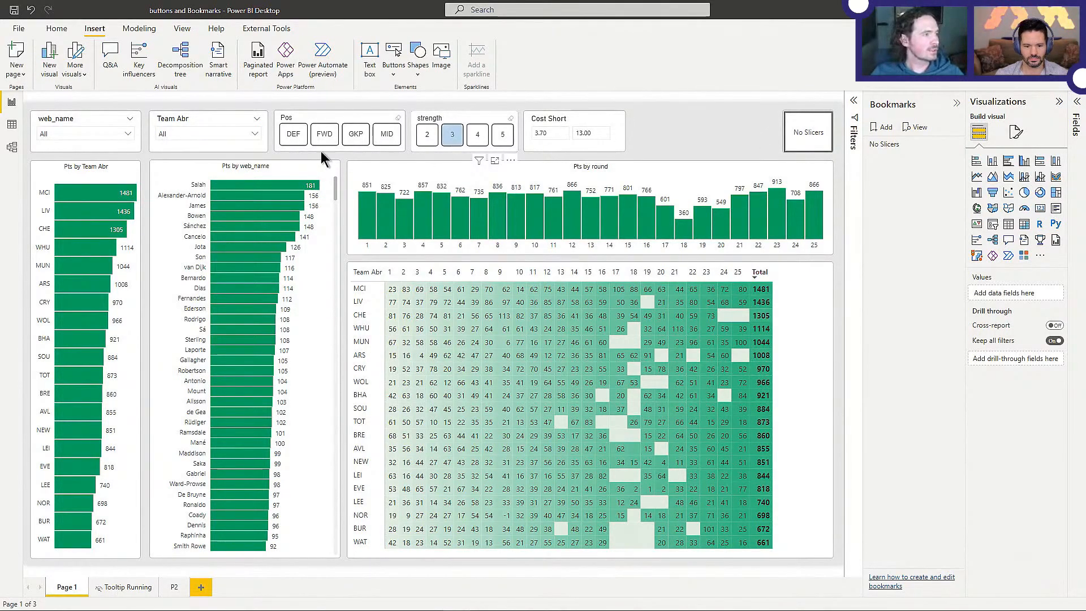
{"action": "left_click", "coordinate": [293, 134]}
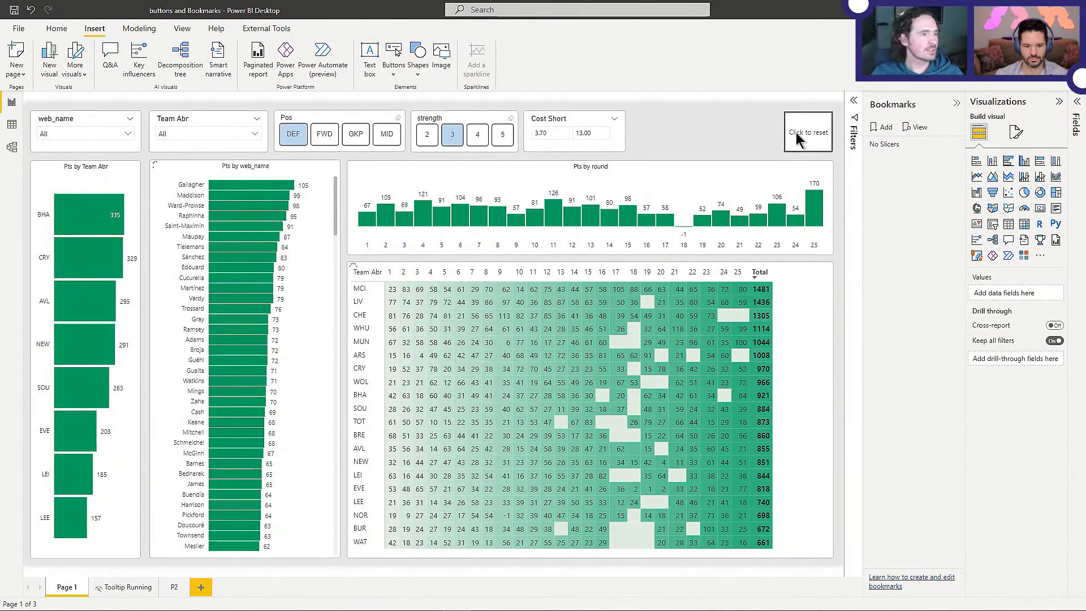
Step: Turn on the reset button's action with type Bookmark and bookmark No Slicers, and run the button to clear the slicers
{"action": "left_click", "coordinate": [795, 133]}
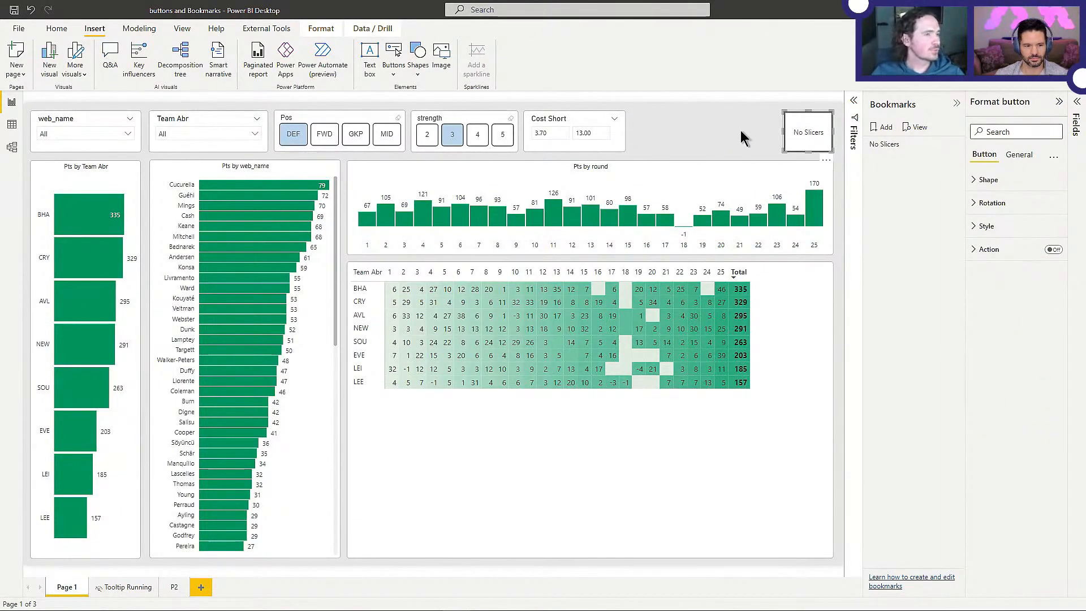
{"action": "left_click", "coordinate": [1053, 249]}
{"action": "left_click", "coordinate": [986, 250]}
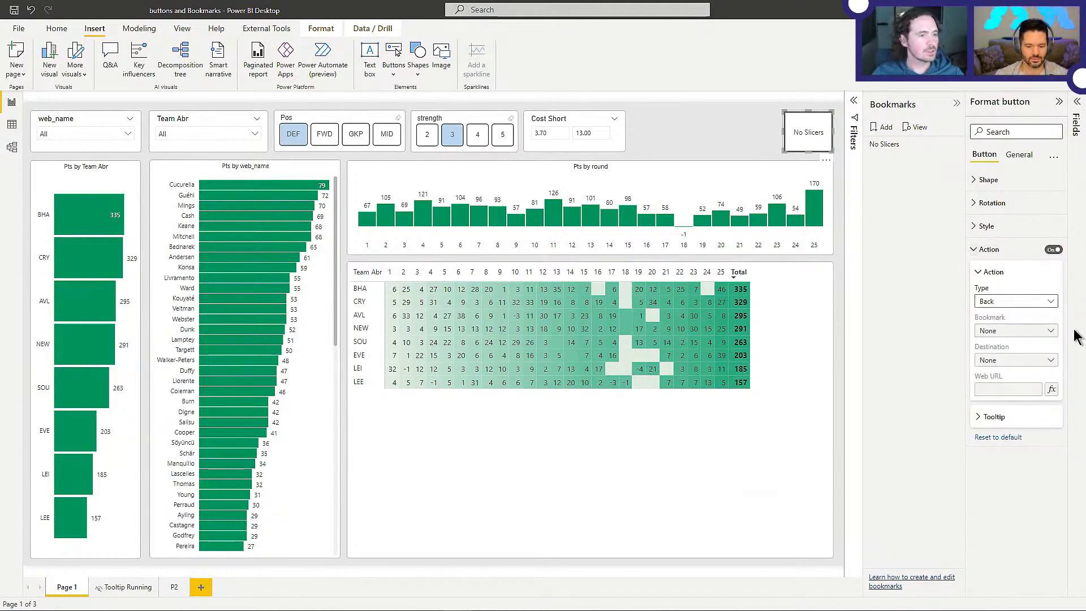
{"action": "left_click", "coordinate": [1035, 309]}
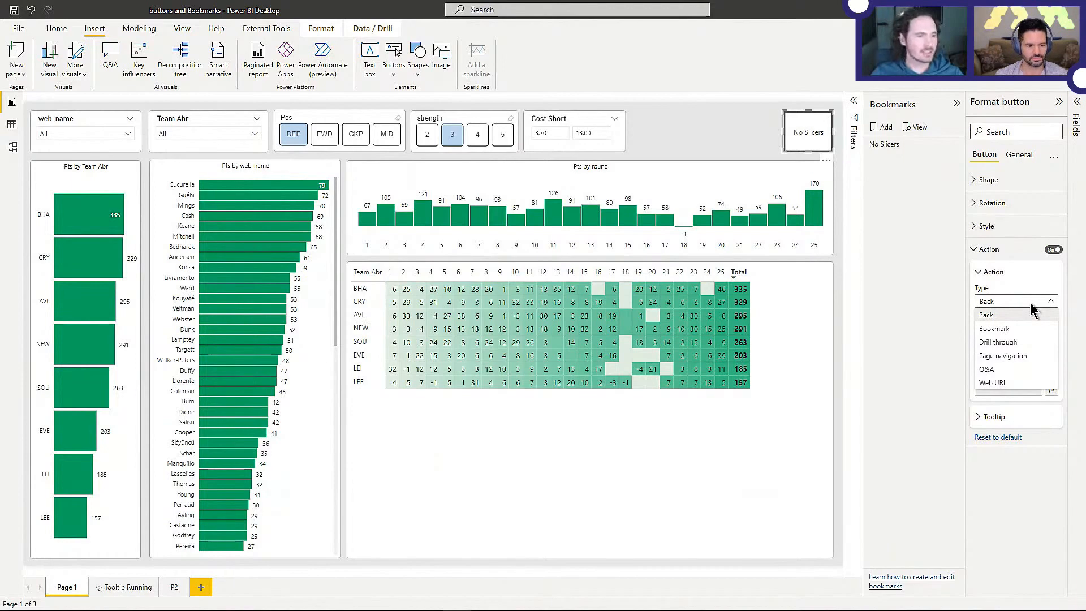
{"action": "left_click", "coordinate": [1027, 331]}
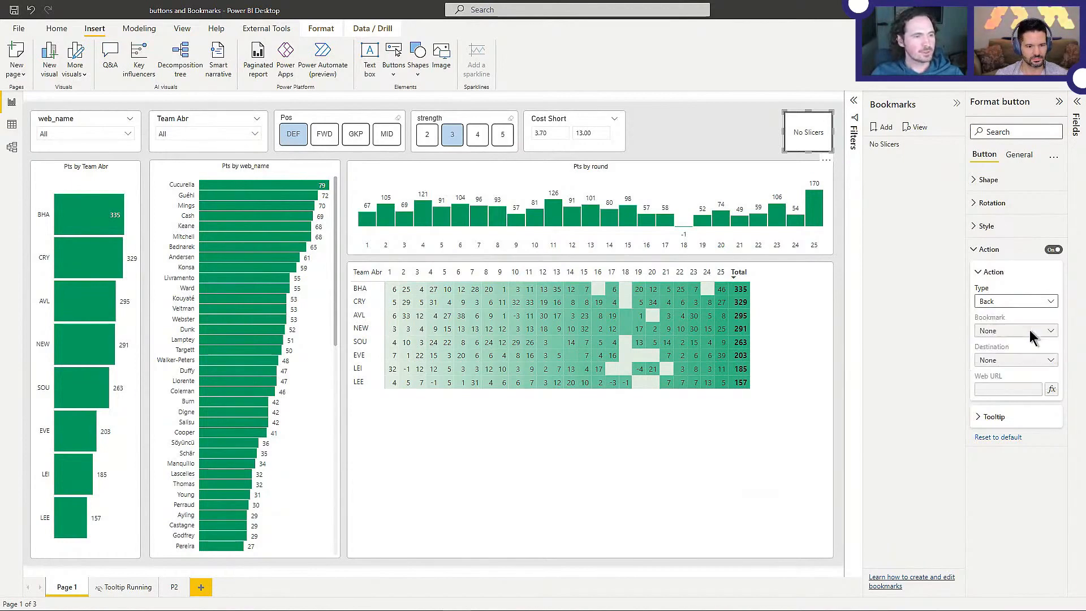
{"action": "left_click", "coordinate": [1017, 333]}
{"action": "left_click", "coordinate": [1017, 333]}
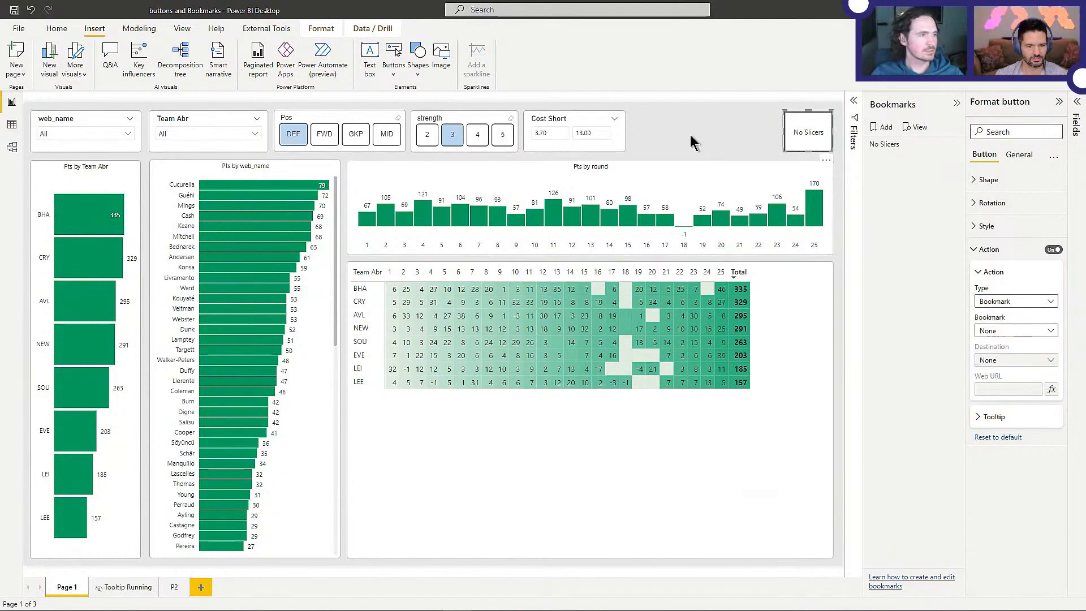
{"action": "left_click", "coordinate": [691, 142]}
{"action": "left_click", "coordinate": [829, 149], "text": "ctrl"}
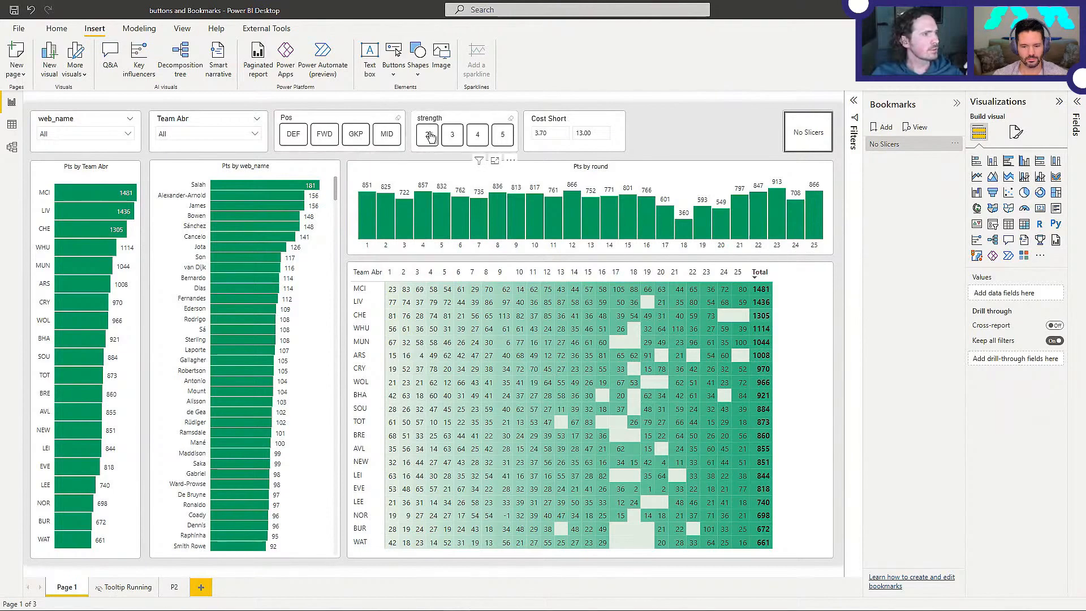
Step: Insert a page navigator and fit it between the Cost Short slicer and the No Slicers button at the slicers' height
{"action": "left_click", "coordinate": [394, 72]}
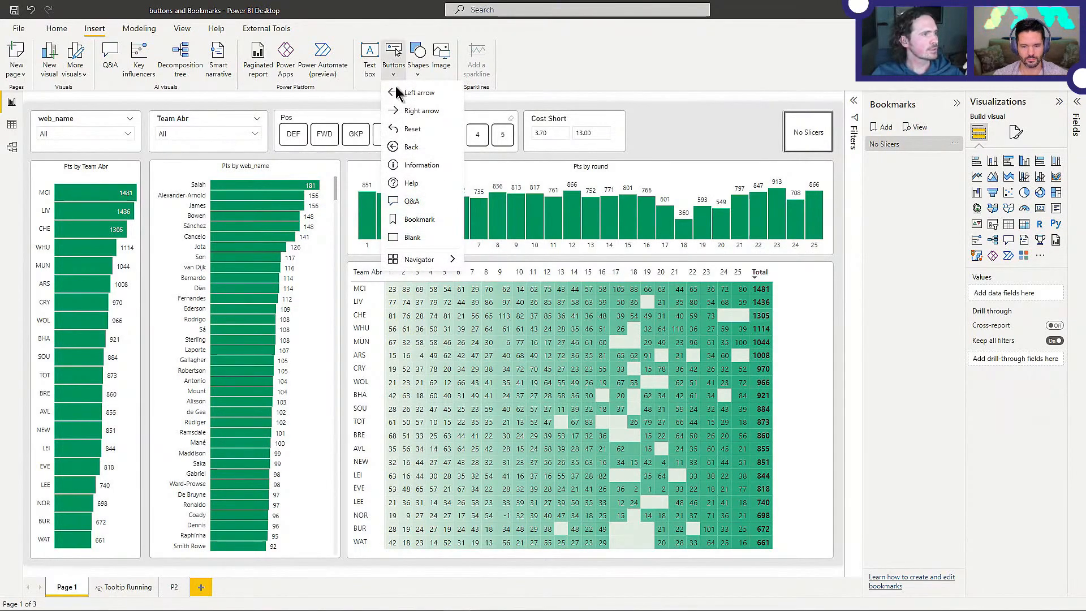
{"action": "mouse_move", "coordinate": [427, 259]}
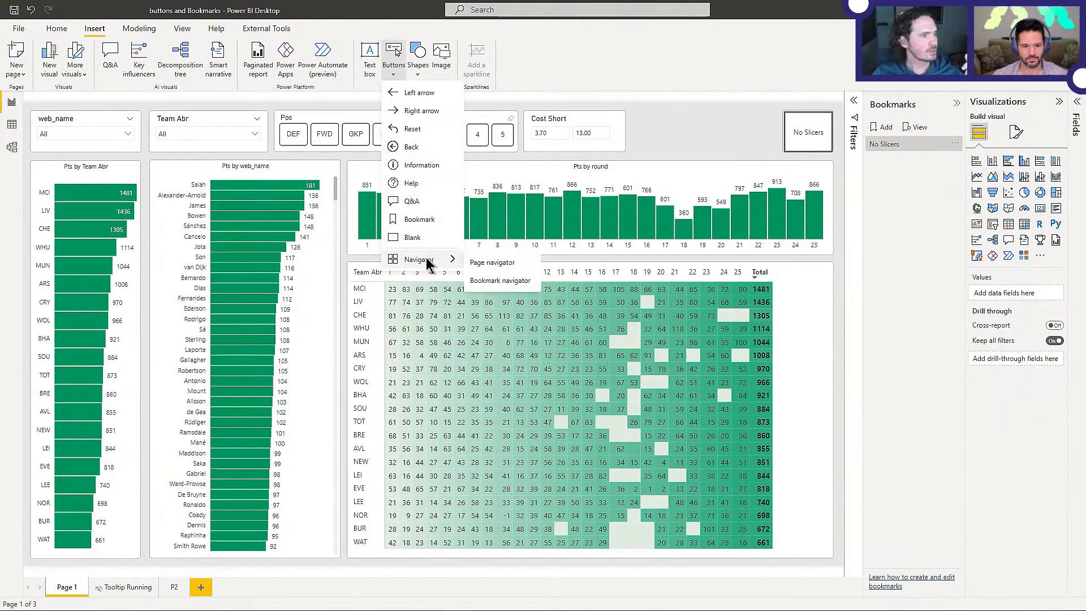
{"action": "left_click", "coordinate": [469, 262]}
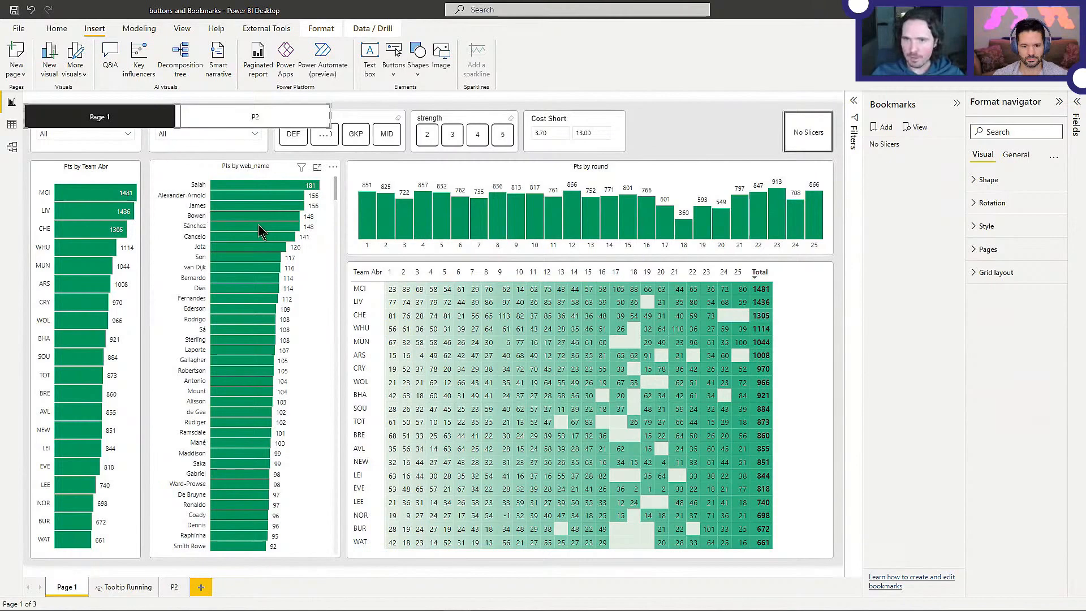
{"action": "left_click_drag", "start_coordinate": [97, 116], "coordinate": [639, 150]}
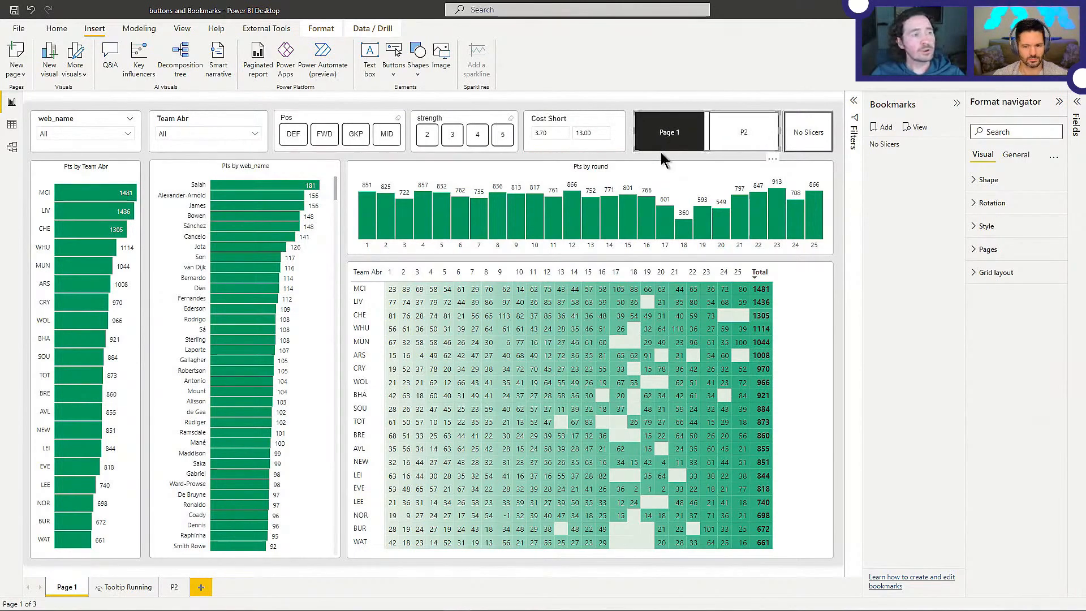
{"action": "left_click", "coordinate": [661, 152]}
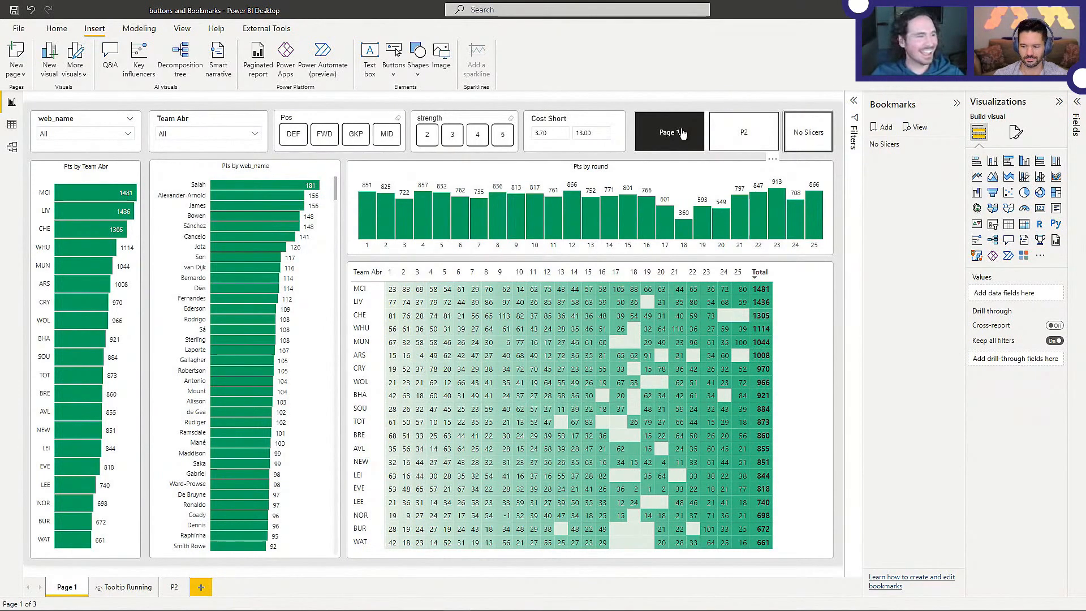
Step: Review the page navigator's format settings and switch its Show hidden pages option off and on again
{"action": "left_click", "coordinate": [692, 146]}
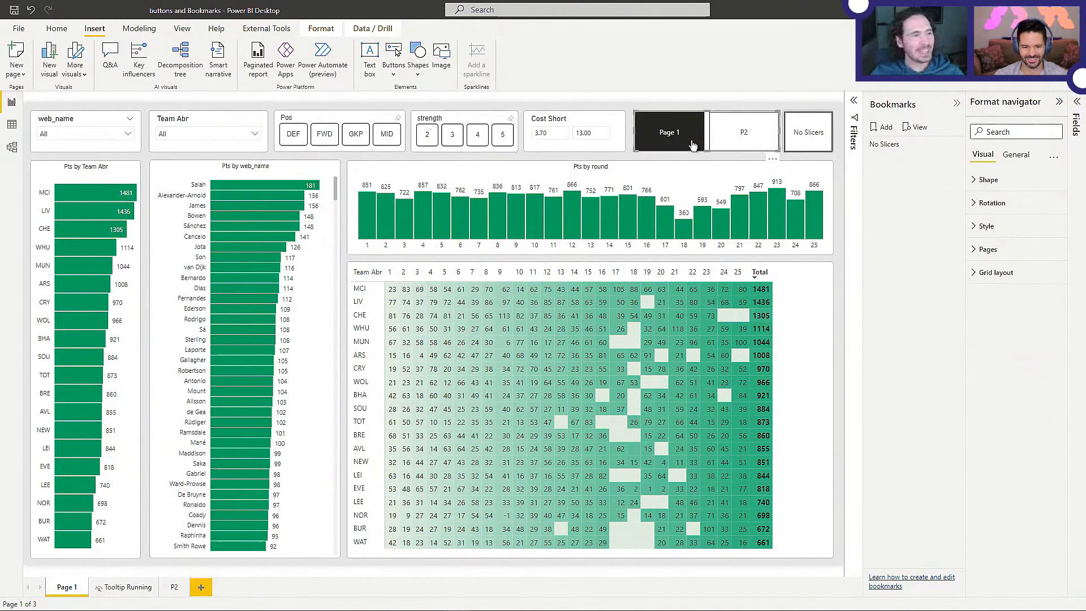
{"action": "left_click", "coordinate": [1016, 156]}
{"action": "left_click", "coordinate": [990, 226]}
{"action": "left_click", "coordinate": [992, 225]}
{"action": "left_click", "coordinate": [995, 179]}
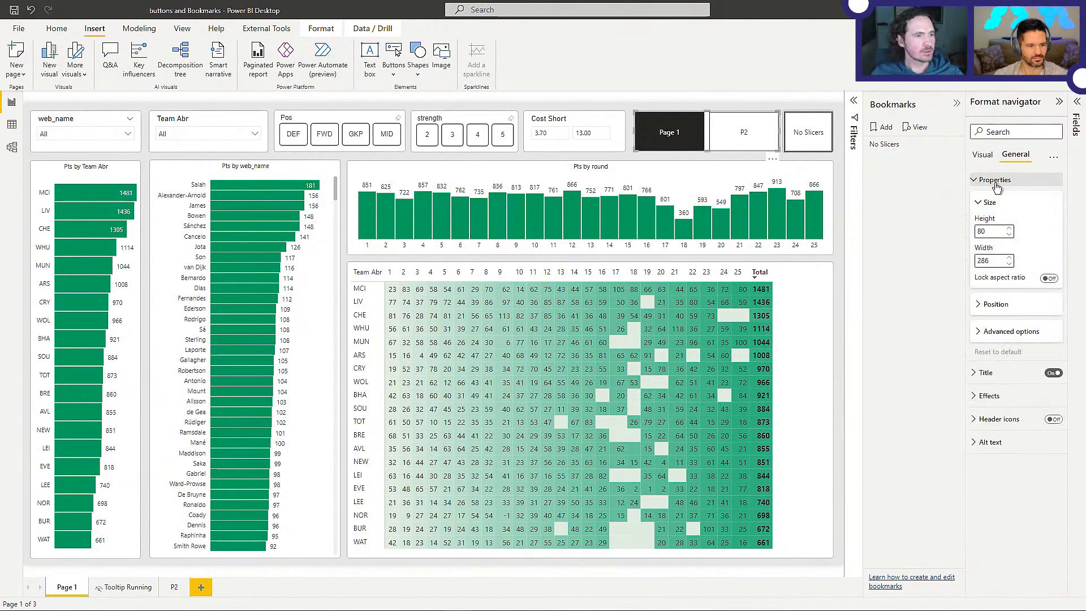
{"action": "left_click", "coordinate": [994, 180]}
{"action": "left_click", "coordinate": [990, 160]}
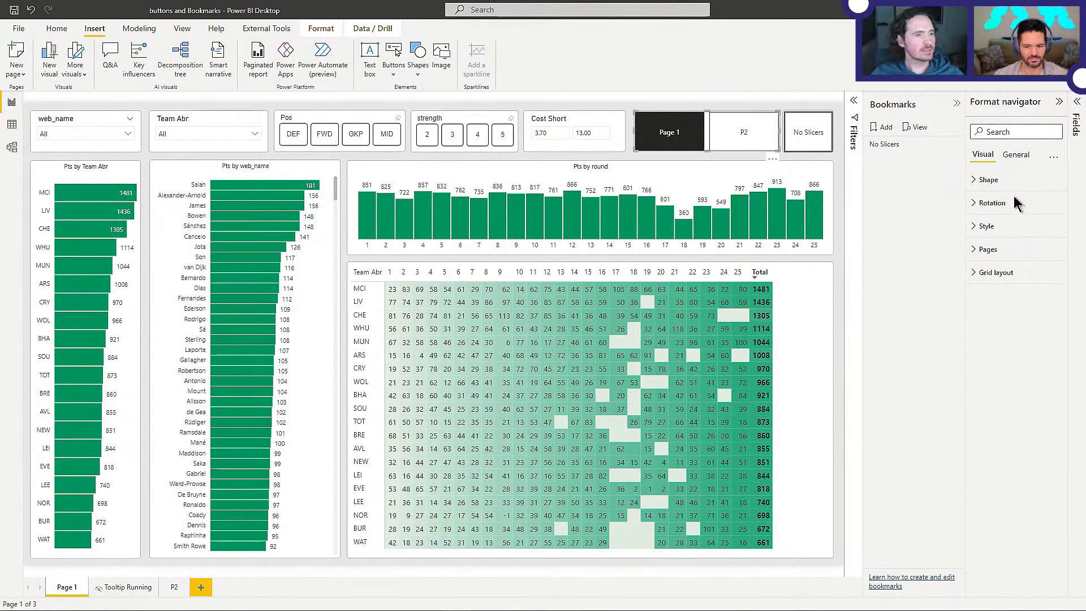
{"action": "left_click", "coordinate": [986, 249]}
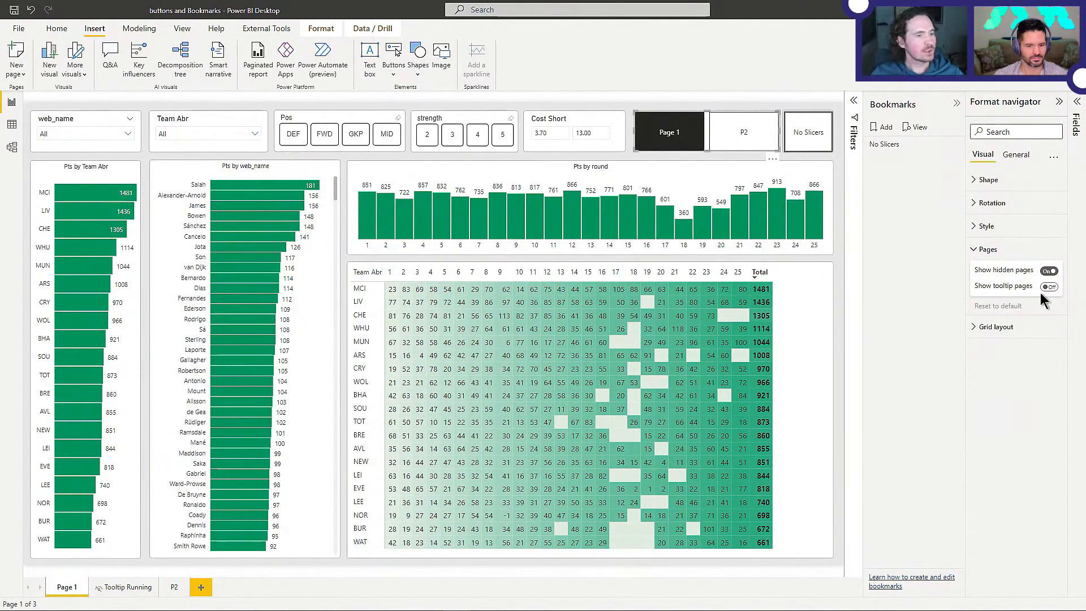
{"action": "left_click", "coordinate": [1049, 271]}
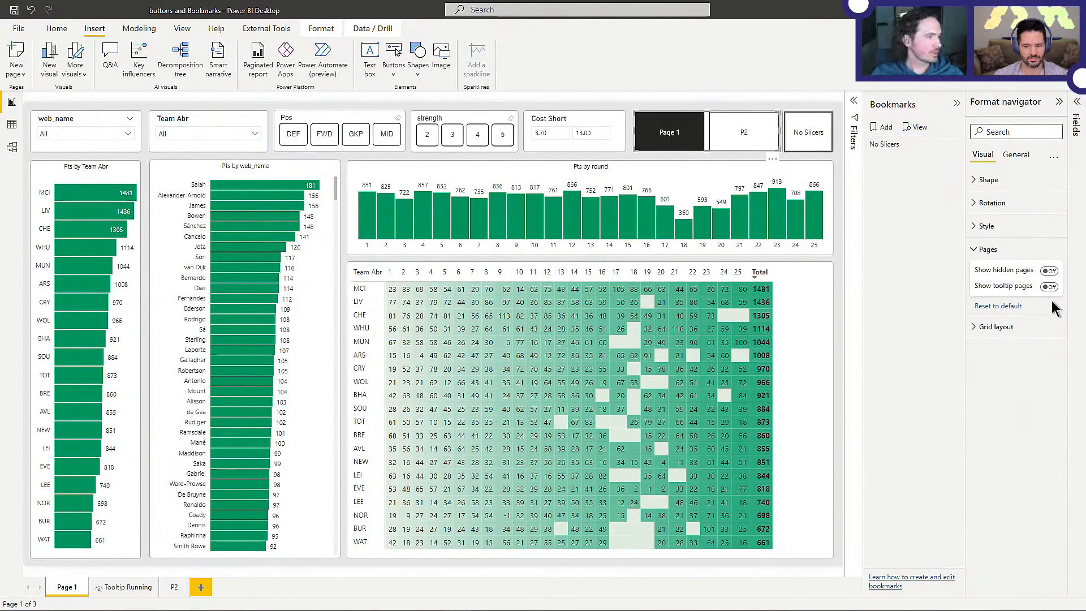
{"action": "left_click", "coordinate": [1049, 271]}
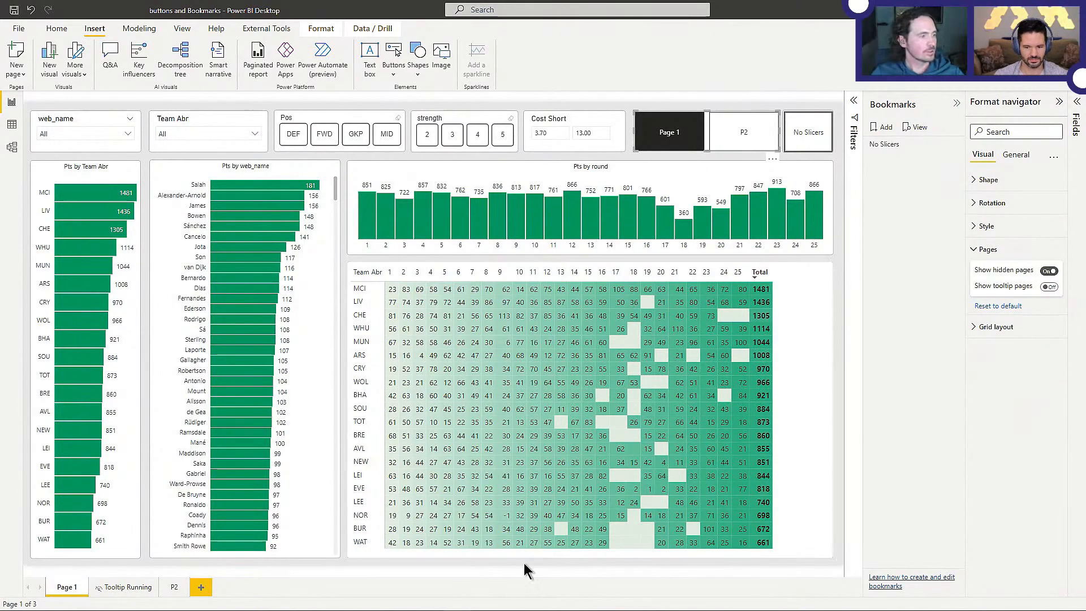
Step: Hide page P2 and turn off Show hidden pages for the page navigator
{"action": "right_click", "coordinate": [182, 588]}
{"action": "left_click", "coordinate": [191, 579]}
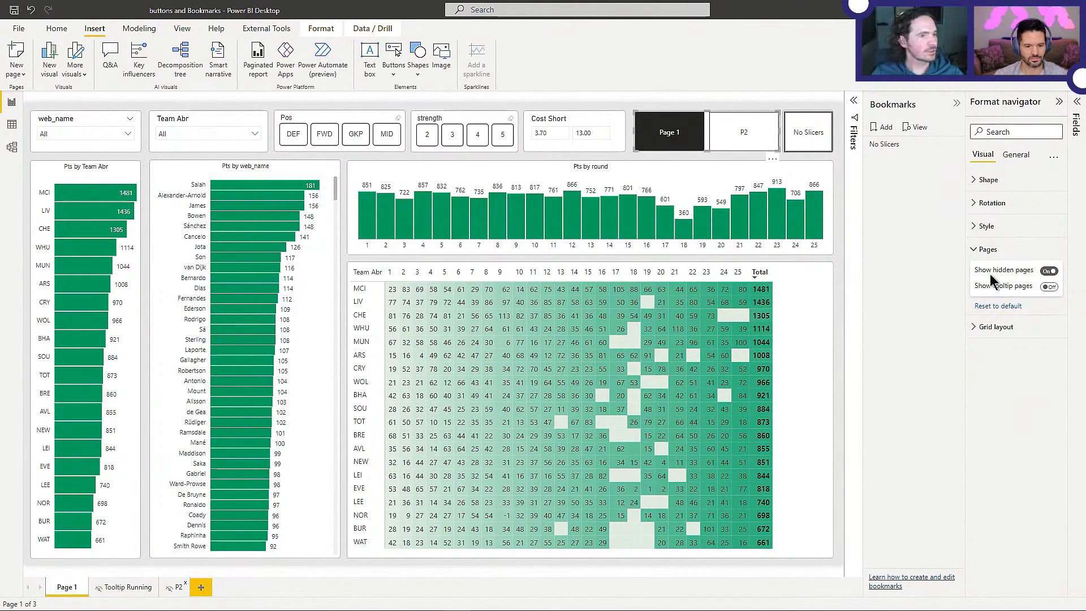
{"action": "left_click", "coordinate": [1049, 271]}
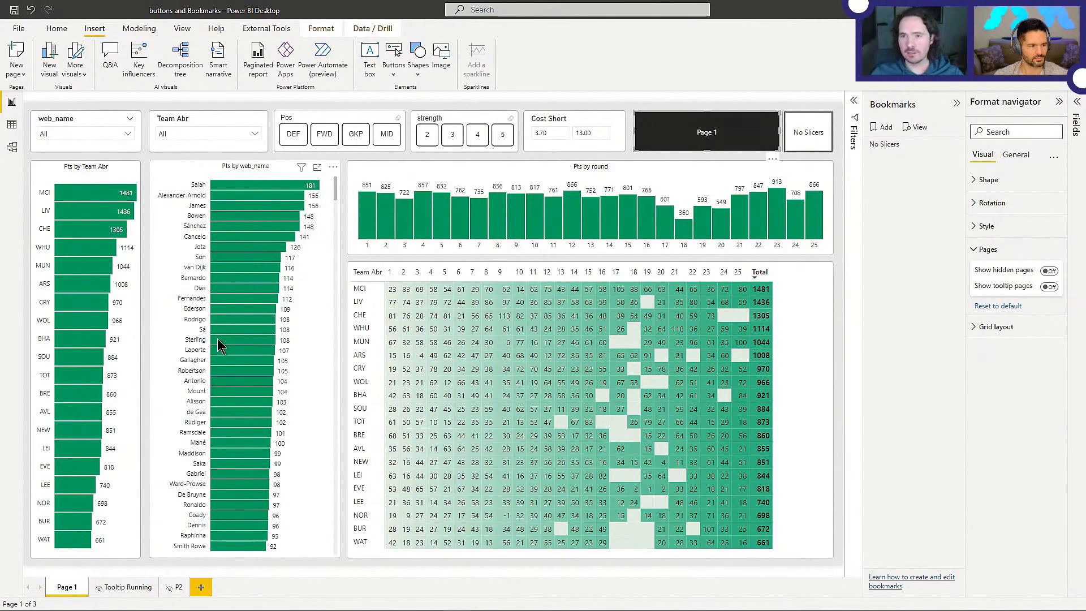
Step: Turn on Show hidden pages for the page navigator, and switch Show tooltip pages on and off again
{"action": "mouse_move", "coordinate": [231, 243]}
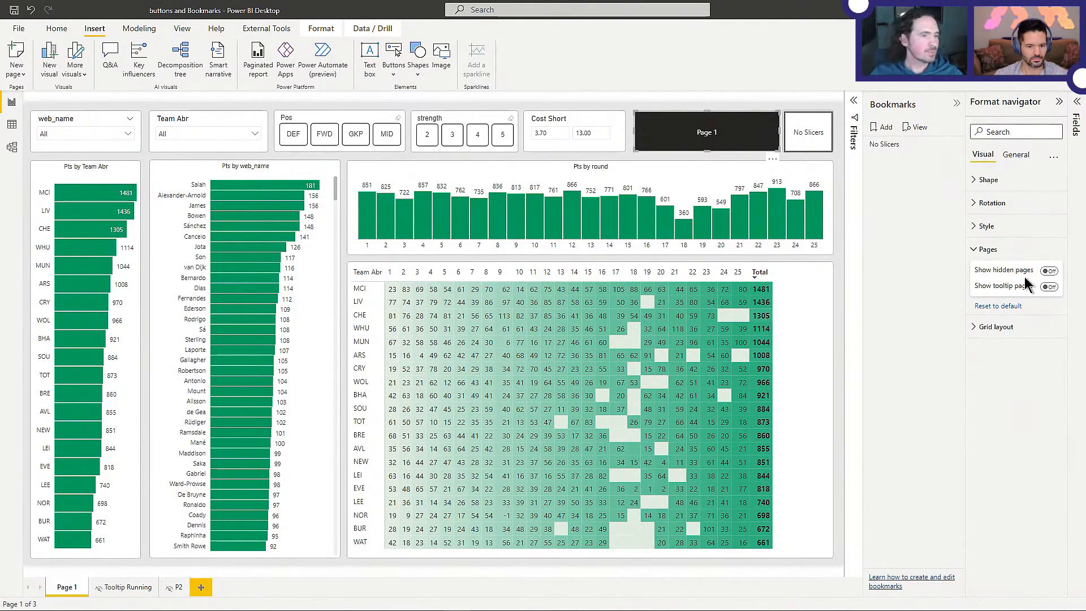
{"action": "left_click", "coordinate": [1049, 271]}
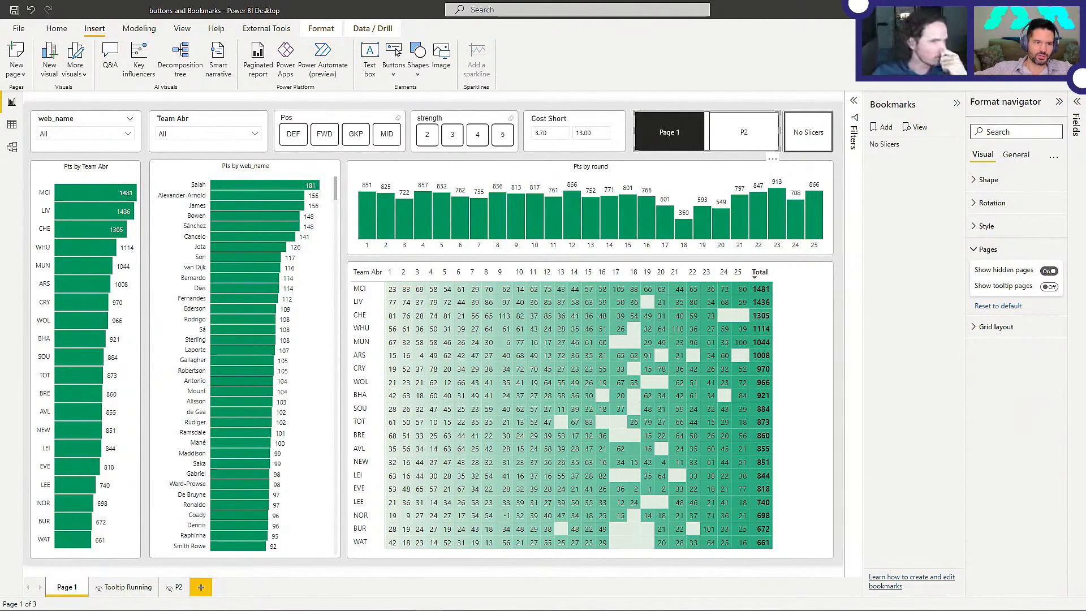
{"action": "left_click", "coordinate": [1050, 288]}
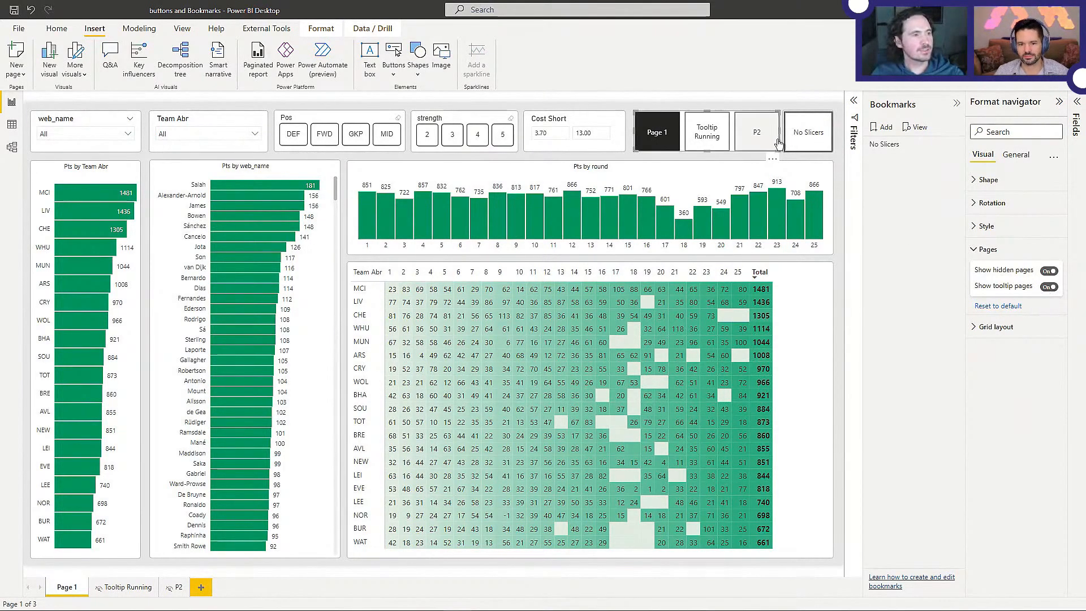
{"action": "left_click", "coordinate": [1048, 287]}
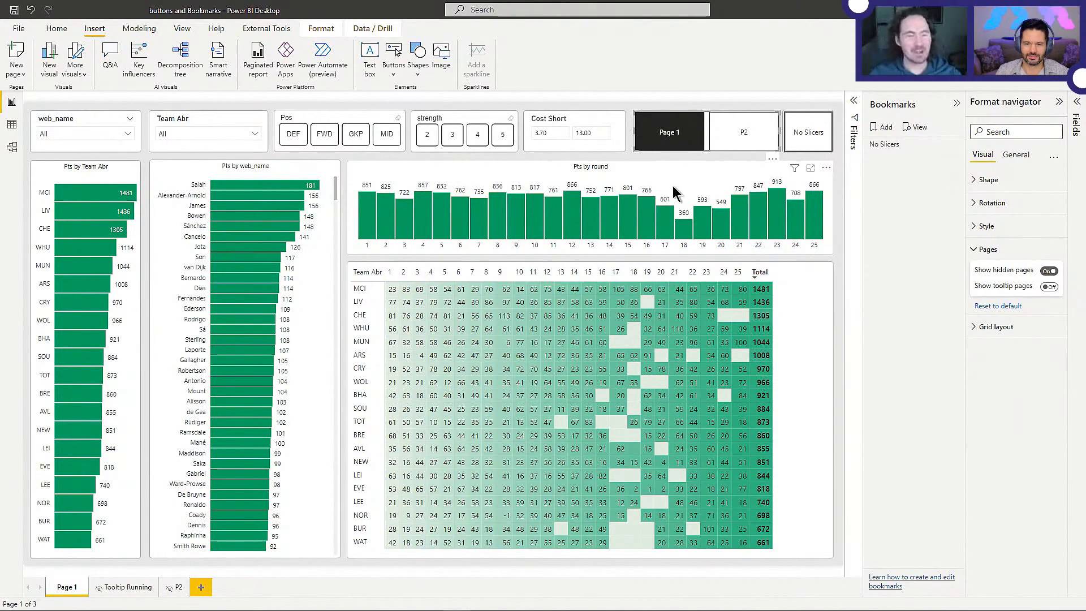
Step: Switch to the published report in the browser, examine its reset and page buttons, and return to Power BI Desktop
{"action": "left_click", "coordinate": [687, 109]}
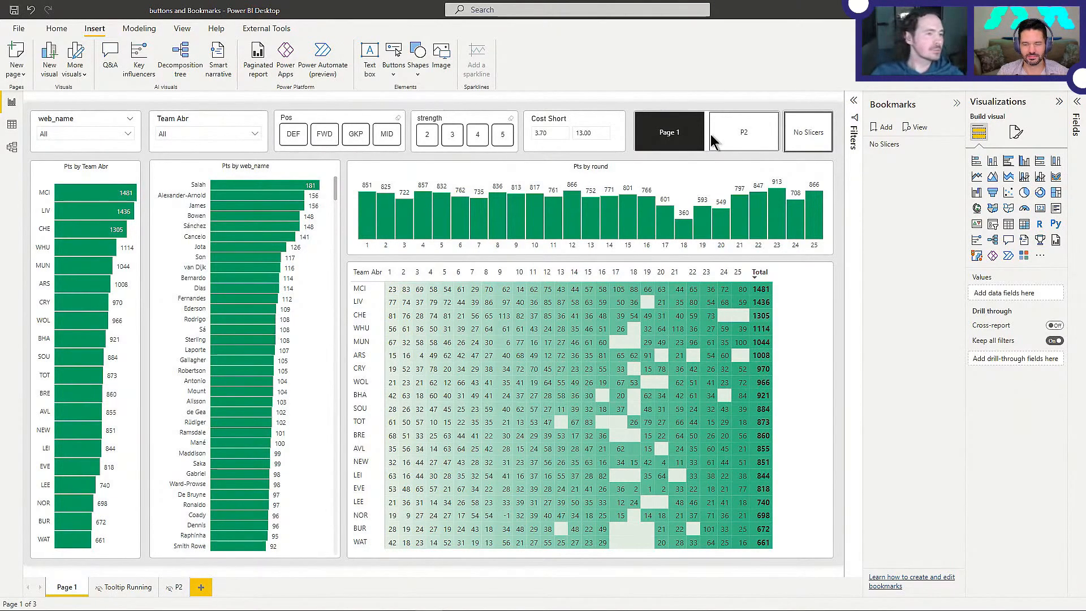
{"action": "left_click", "coordinate": [747, 143]}
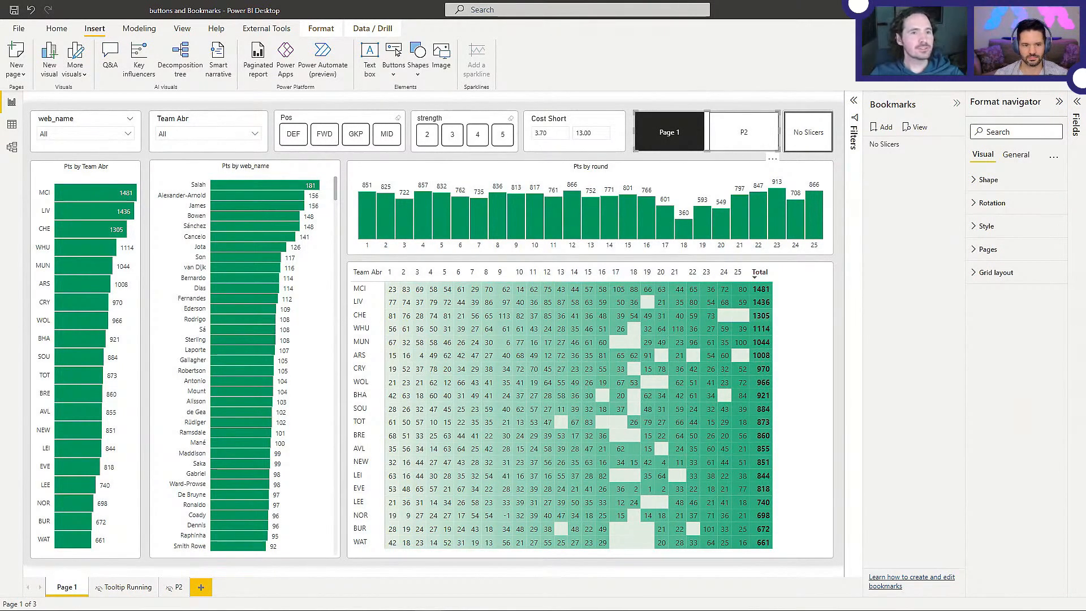
{"action": "left_click_drag", "start_coordinate": [1085, 136], "coordinate": [456, 0]}
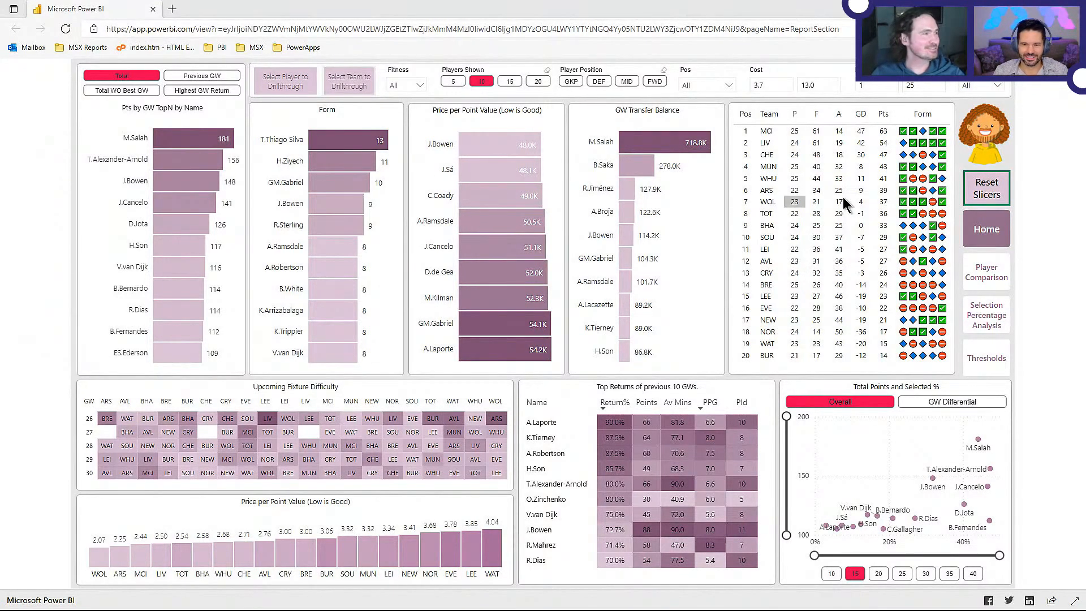
{"action": "key", "text": "alt+Tab"}
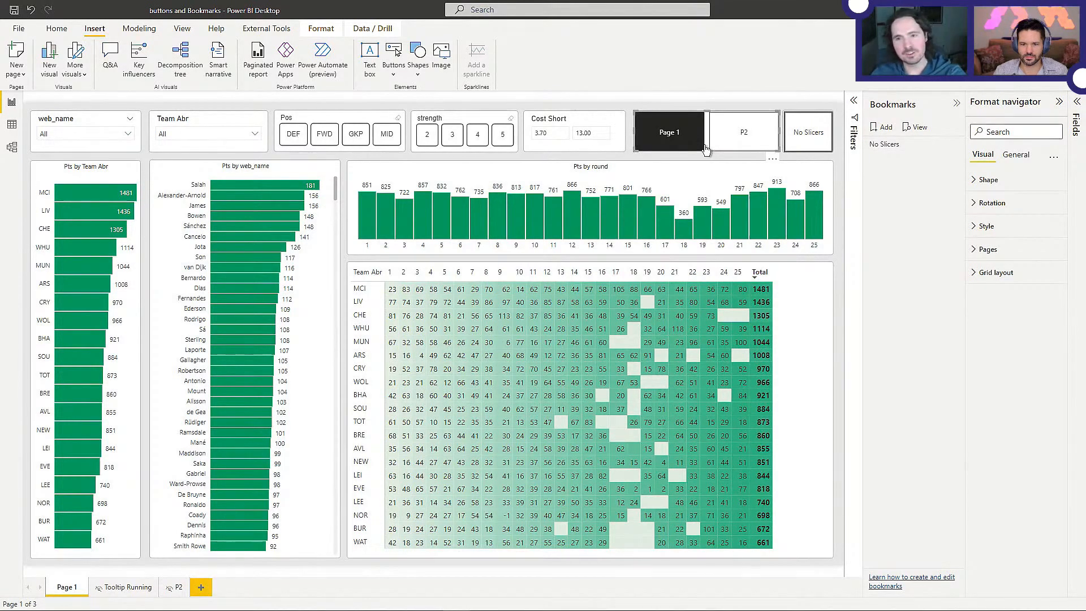
Step: Delete the page navigator and place a copy of the No Slicers button beside the Cost Short slicer
{"action": "key", "text": "Delete"}
{"action": "left_click", "coordinate": [799, 138]}
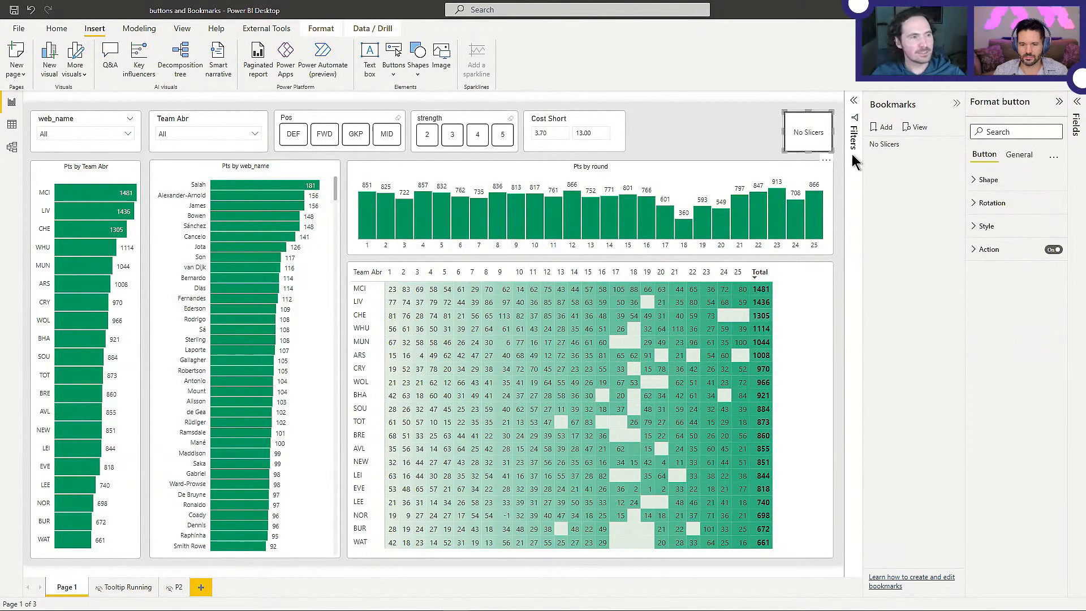
{"action": "key", "text": "ctrl+v"}
{"action": "left_click_drag", "start_coordinate": [820, 139], "coordinate": [681, 133]}
{"action": "left_click", "coordinate": [722, 136]}
{"action": "left_click", "coordinate": [682, 133]}
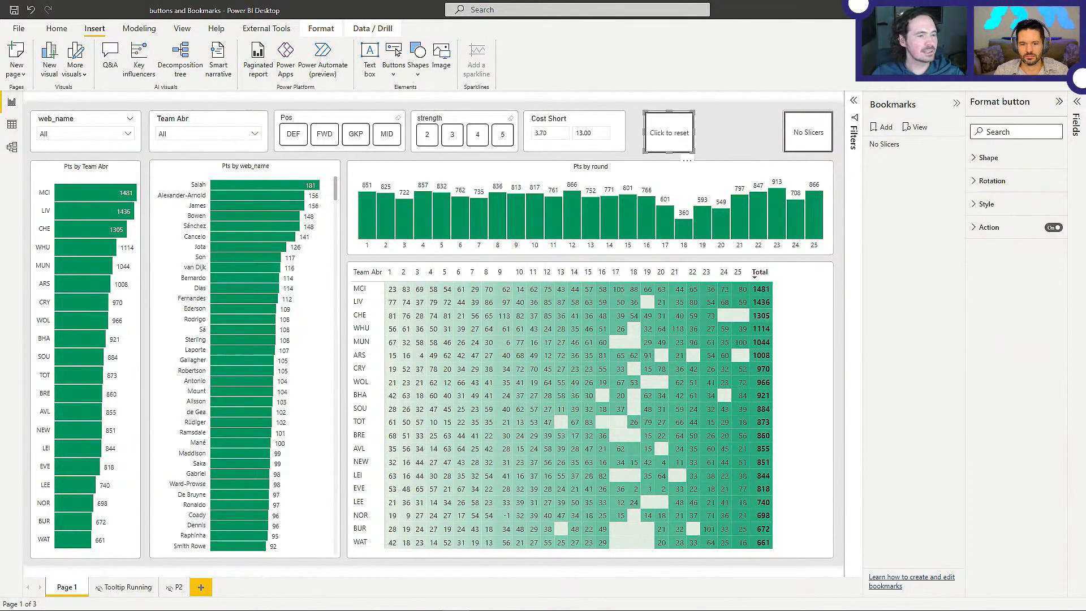
Step: Set the copied button's action type to Page navigation with P2 as its destination
{"action": "left_click", "coordinate": [1038, 250]}
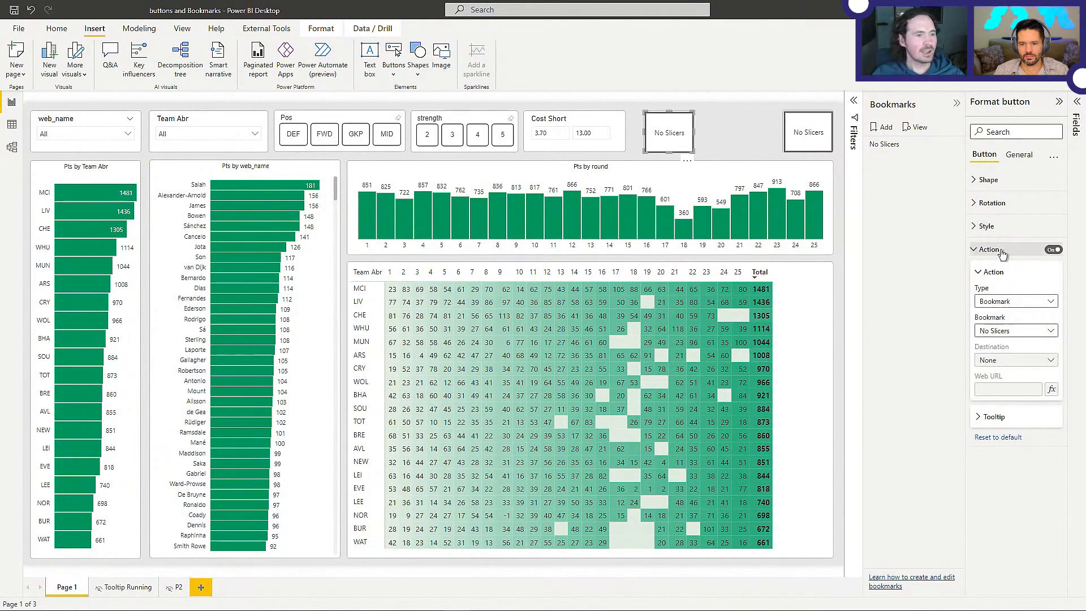
{"action": "left_click", "coordinate": [1026, 300]}
{"action": "left_click", "coordinate": [1065, 383]}
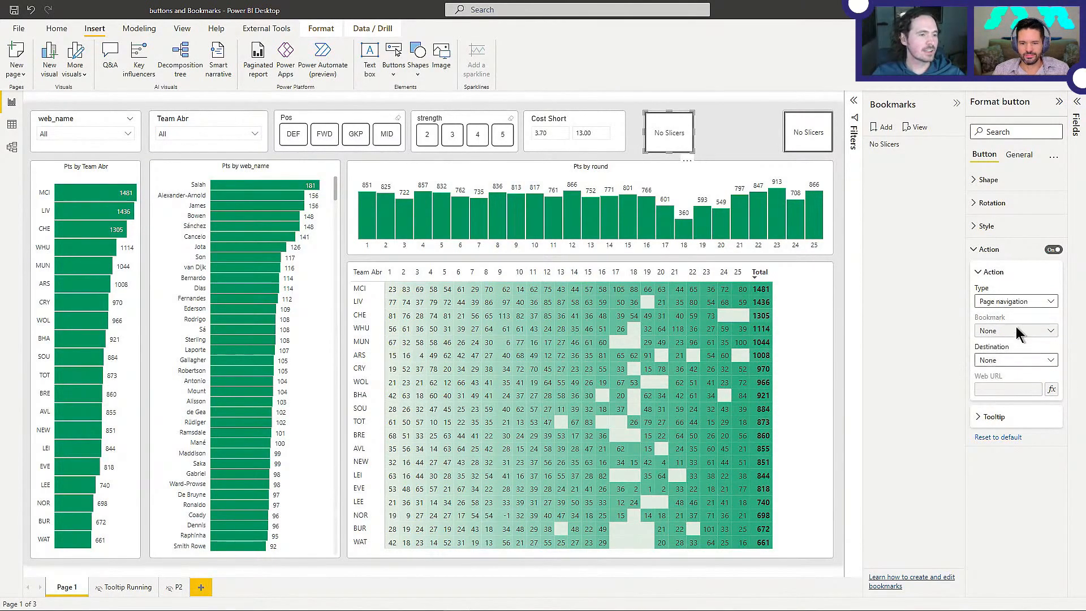
{"action": "left_click", "coordinate": [1012, 364]}
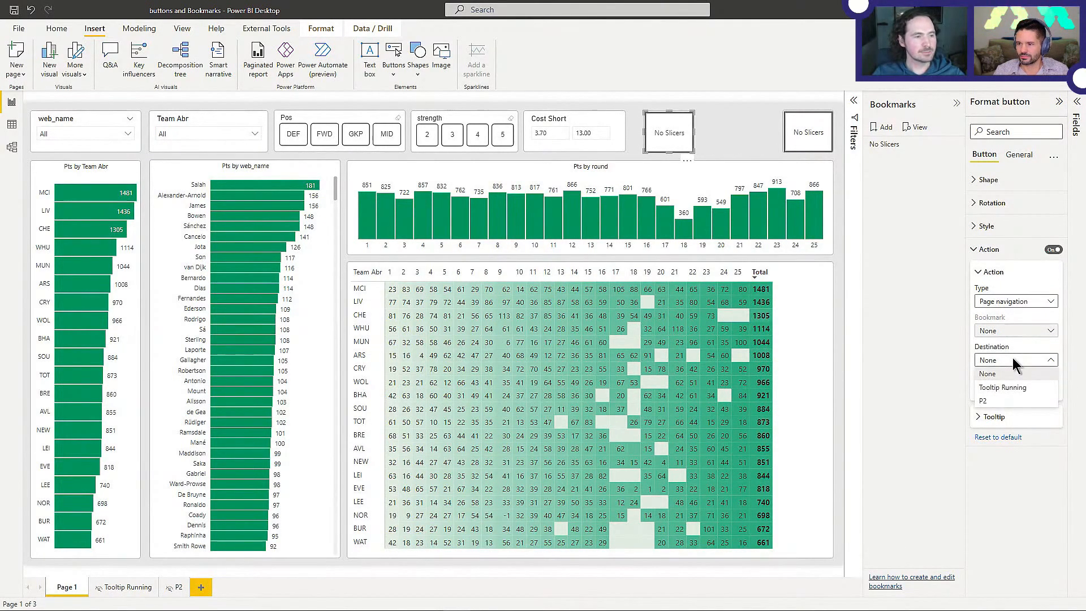
{"action": "left_click", "coordinate": [1012, 357]}
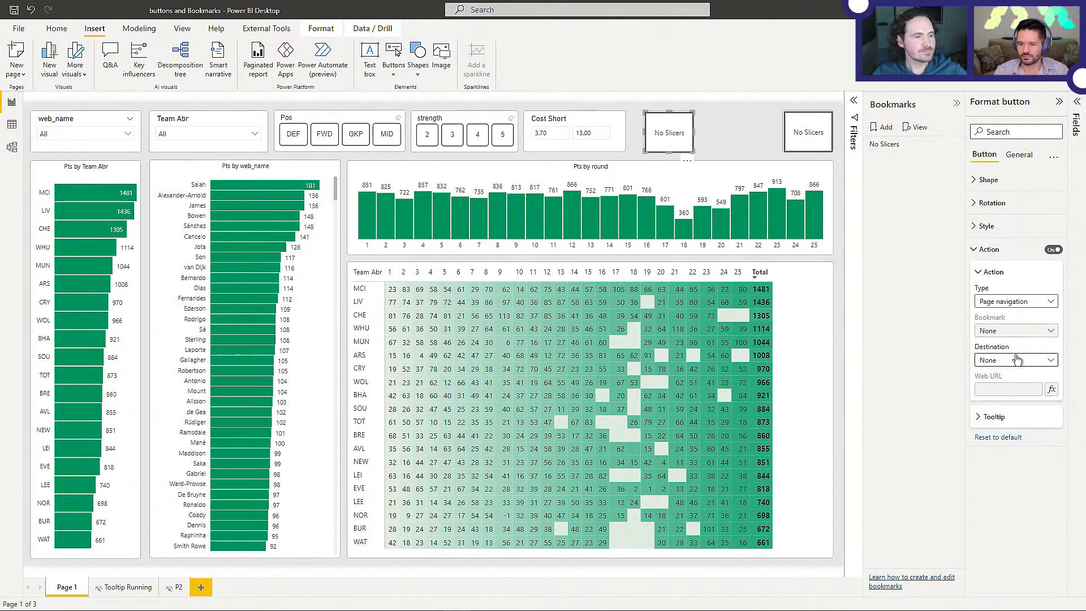
{"action": "left_click", "coordinate": [1049, 363]}
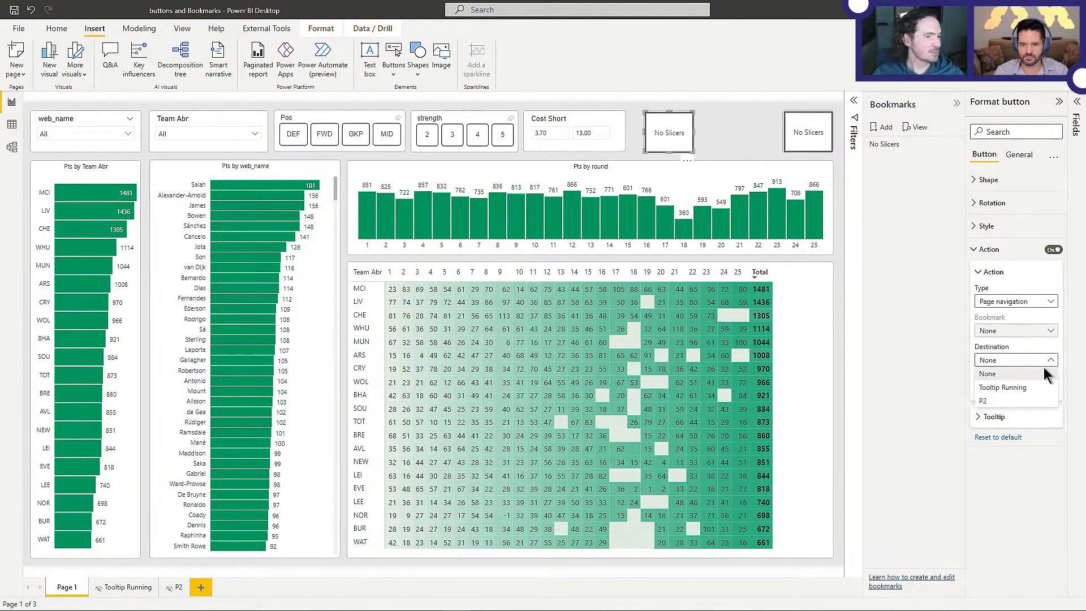
{"action": "left_click", "coordinate": [1021, 398]}
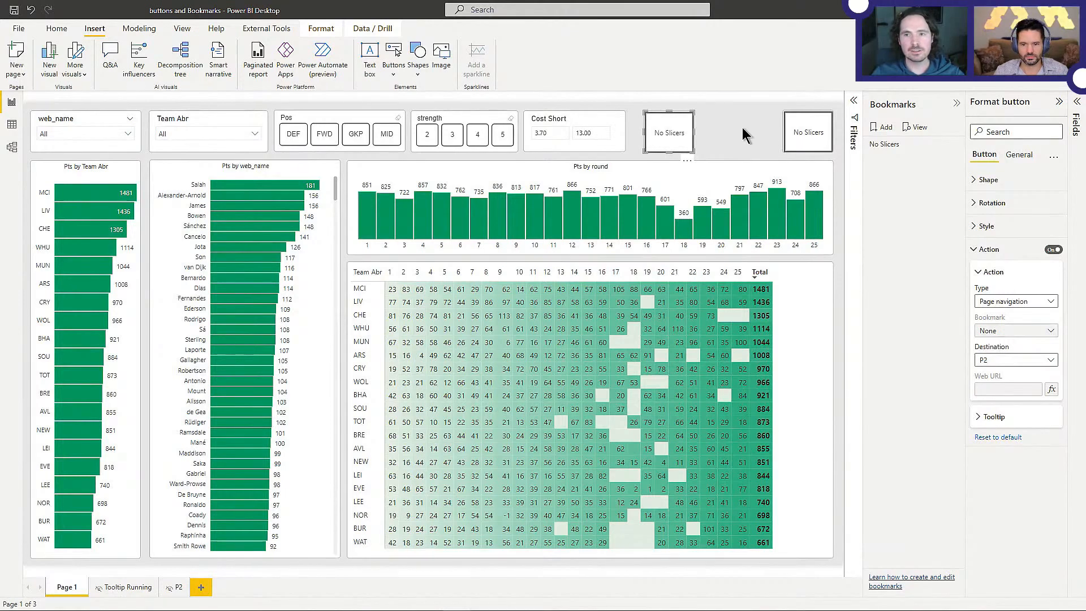
Step: Move the page navigation button beside the No Slicers button, and delete it
{"action": "left_click_drag", "start_coordinate": [670, 140], "coordinate": [752, 143]}
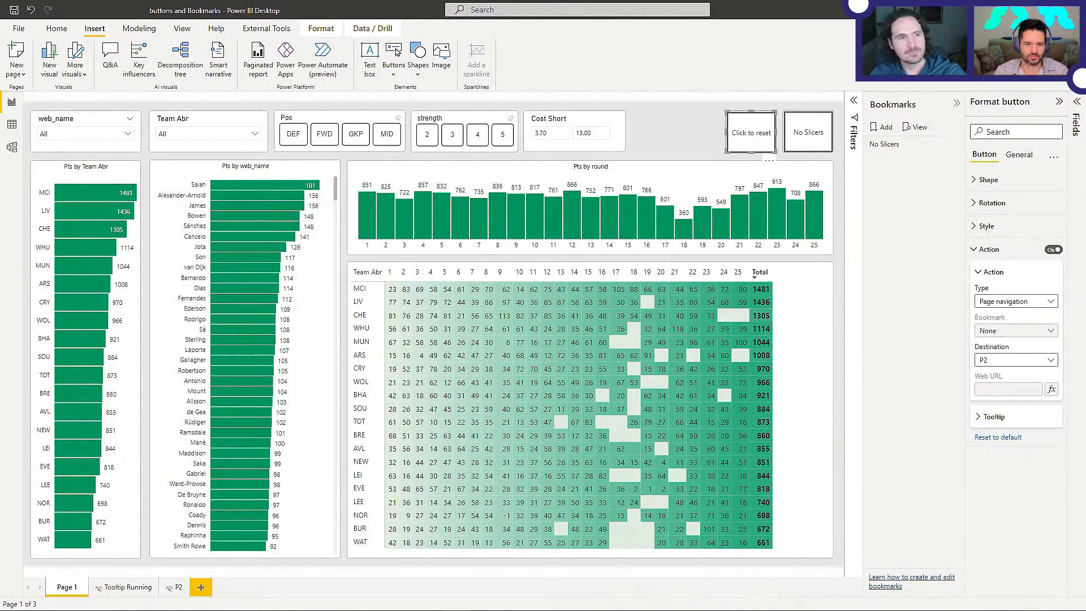
{"action": "key", "text": "Delete"}
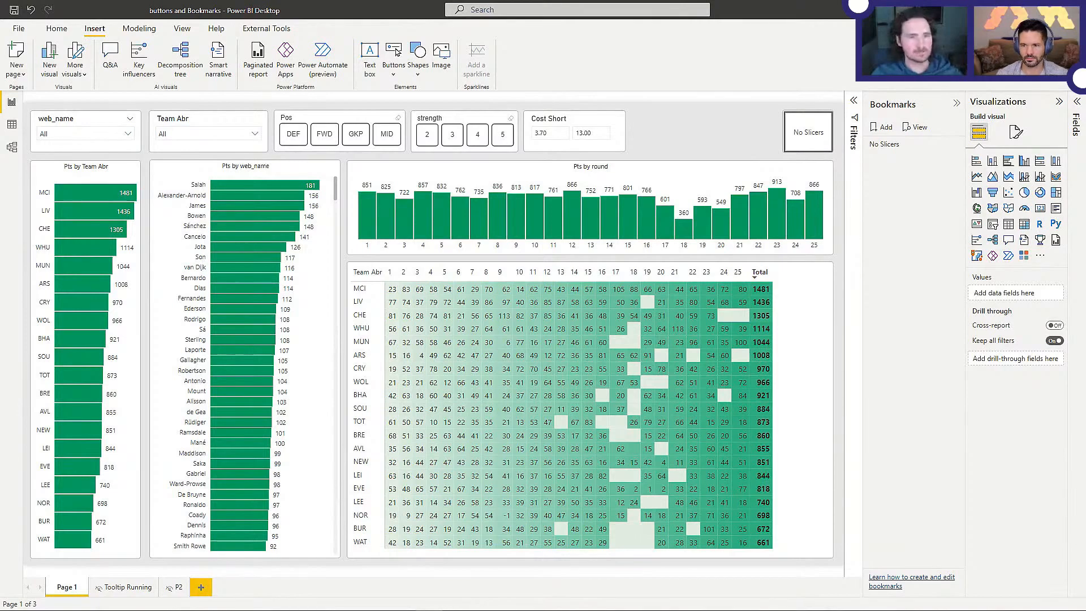
Step: Narrow the Pts by round chart from its outer edge to free space above the matrix
{"action": "left_click", "coordinate": [721, 165]}
{"action": "left_click", "coordinate": [707, 120]}
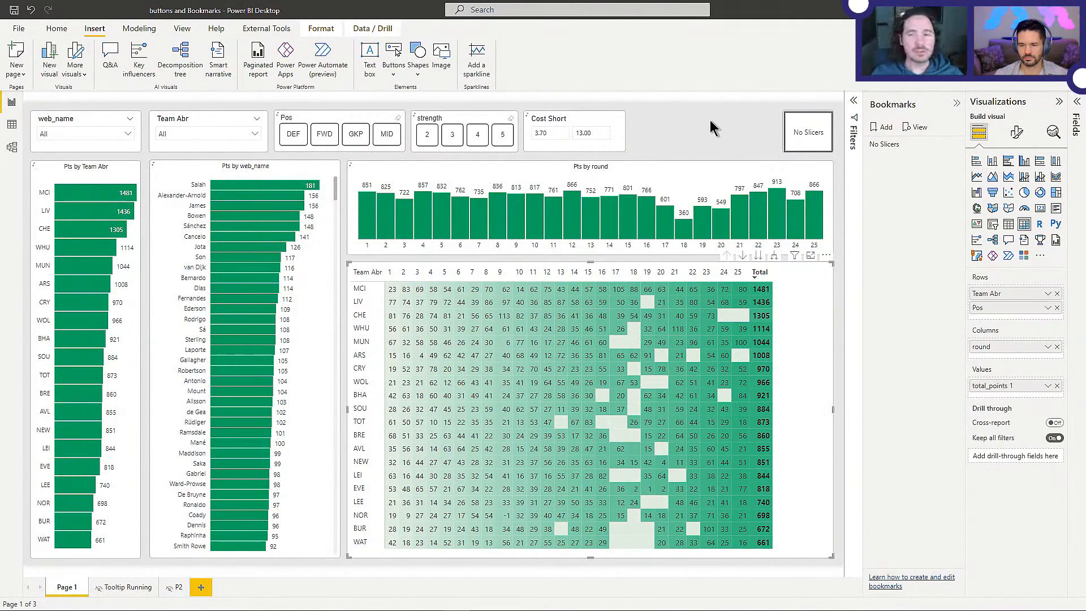
{"action": "left_click", "coordinate": [826, 215]}
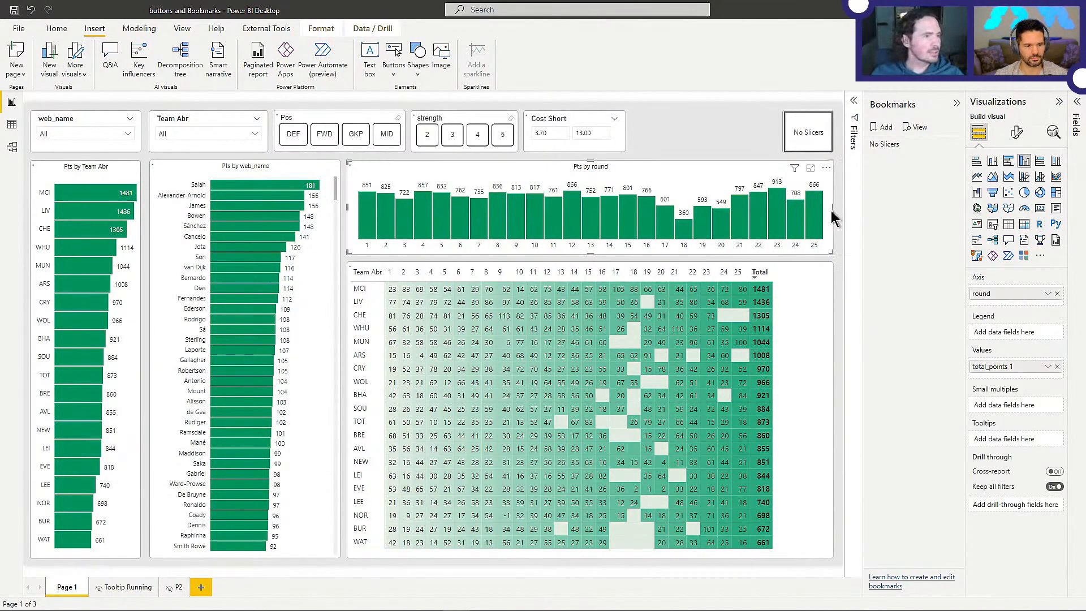
{"action": "left_click_drag", "start_coordinate": [826, 215], "coordinate": [676, 220]}
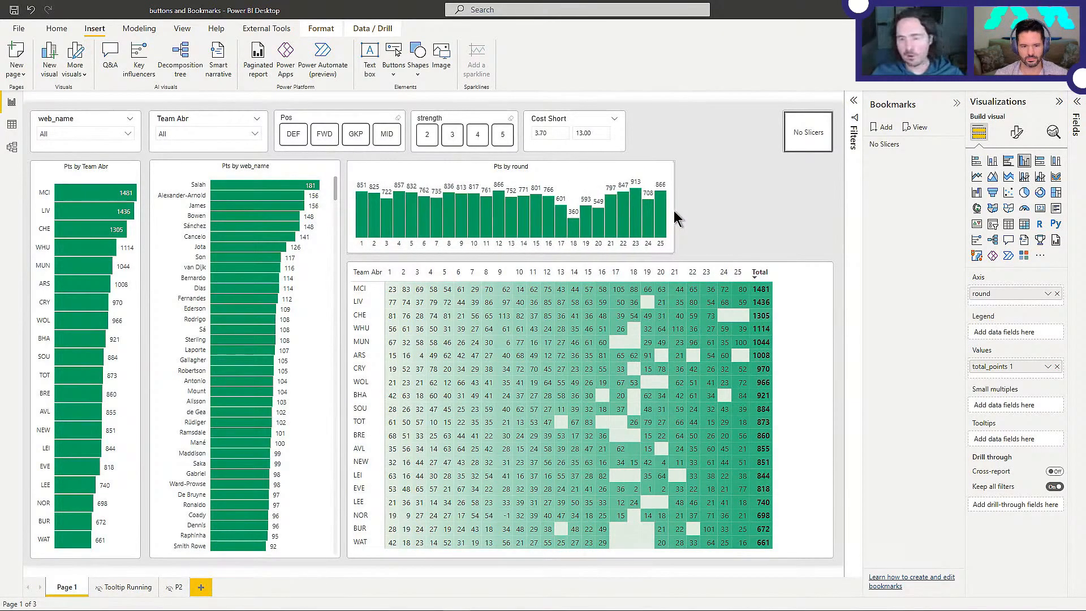
{"action": "left_click", "coordinate": [750, 218]}
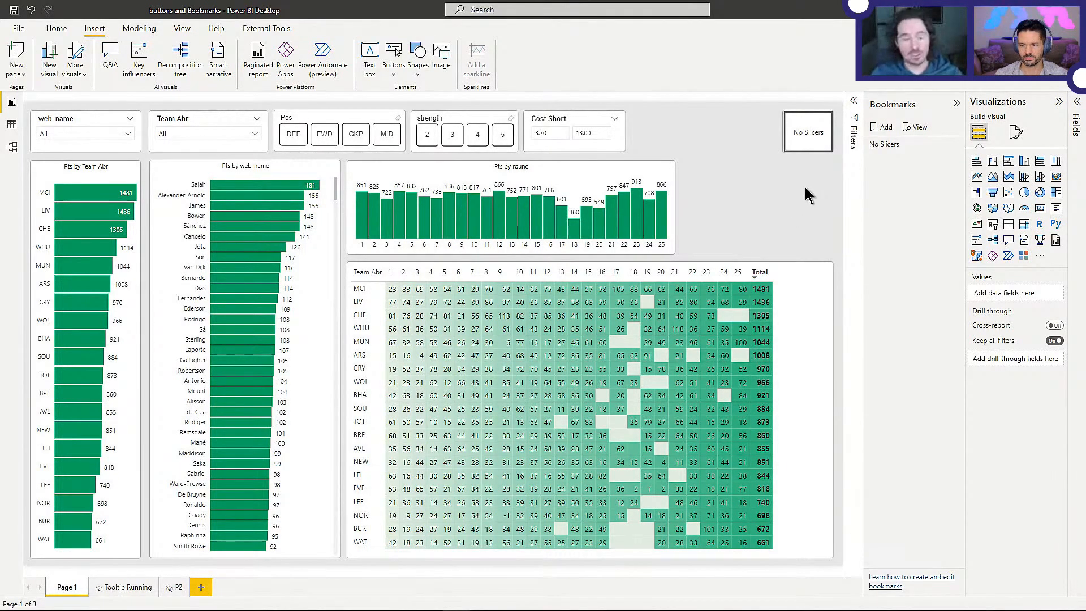
Step: View the team points matrix's format settings and the filters and slicers affecting it
{"action": "left_click", "coordinate": [653, 267]}
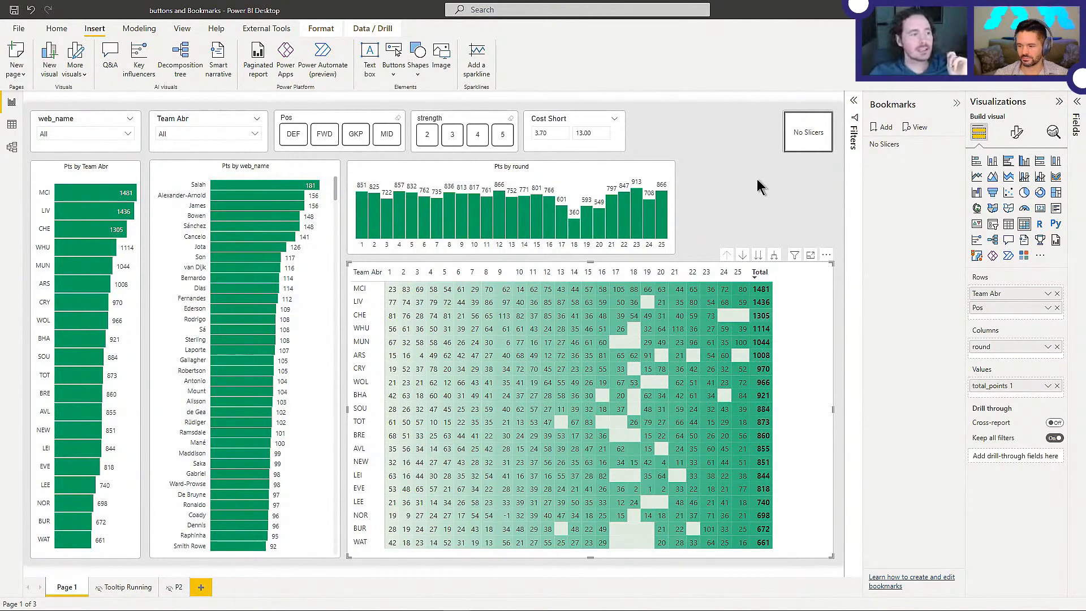
{"action": "left_click", "coordinate": [770, 203]}
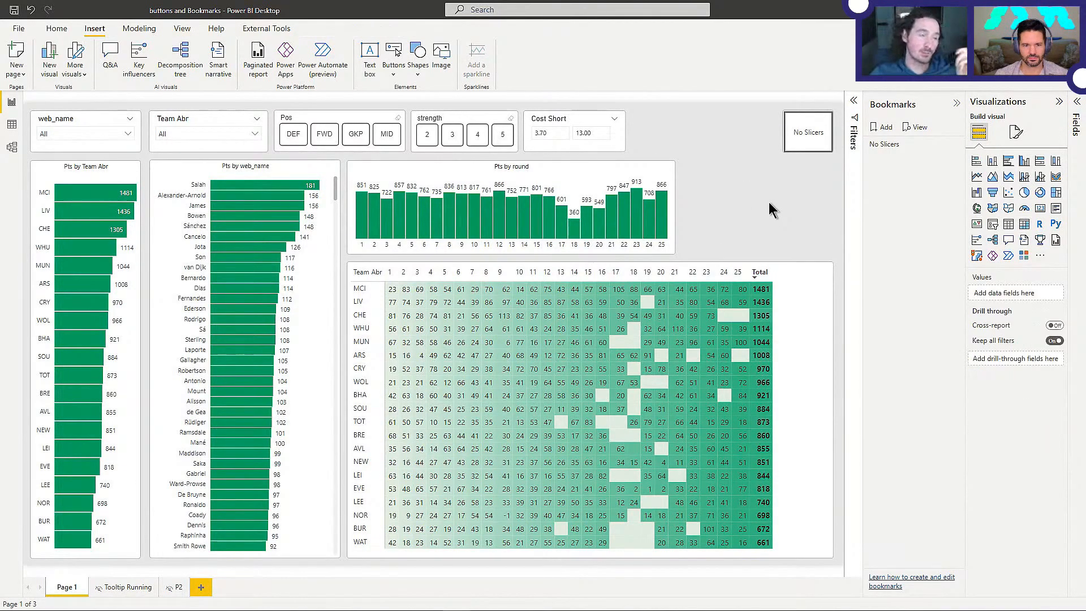
{"action": "left_click", "coordinate": [813, 276]}
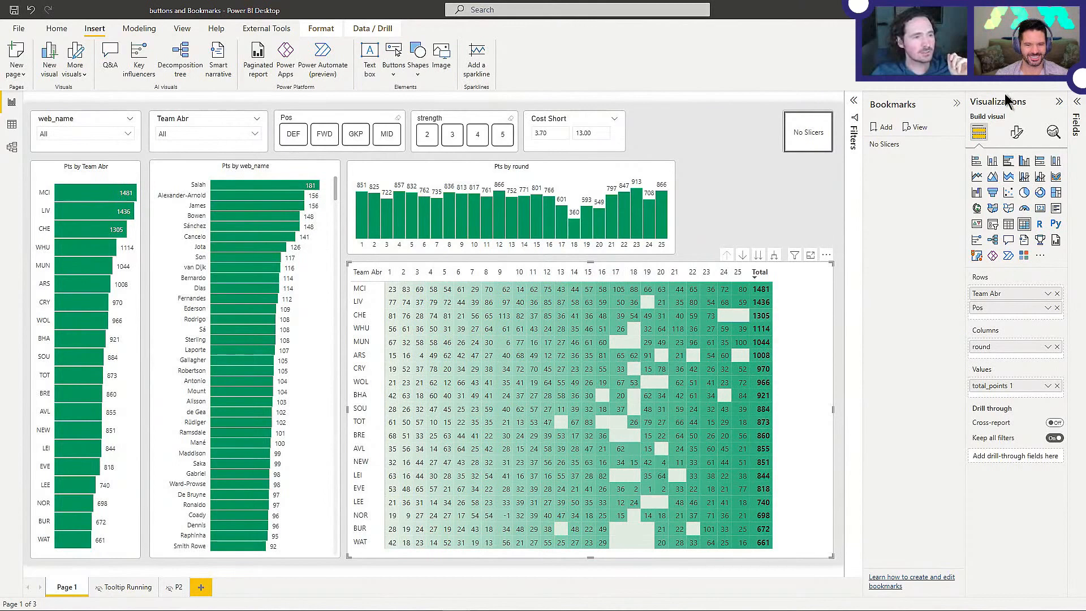
{"action": "left_click", "coordinate": [1016, 131]}
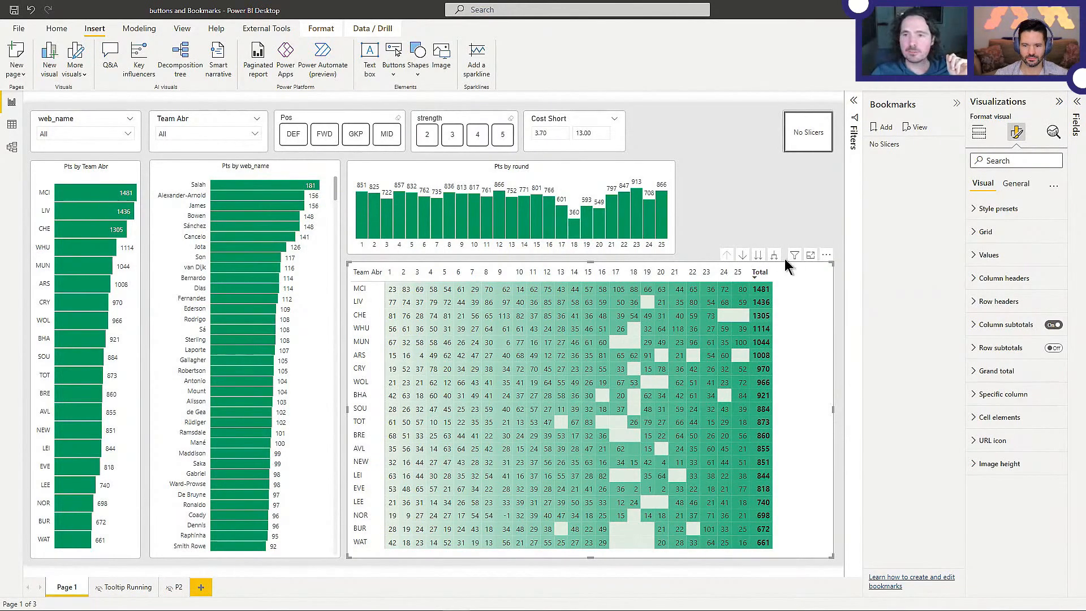
{"action": "mouse_move", "coordinate": [795, 261]}
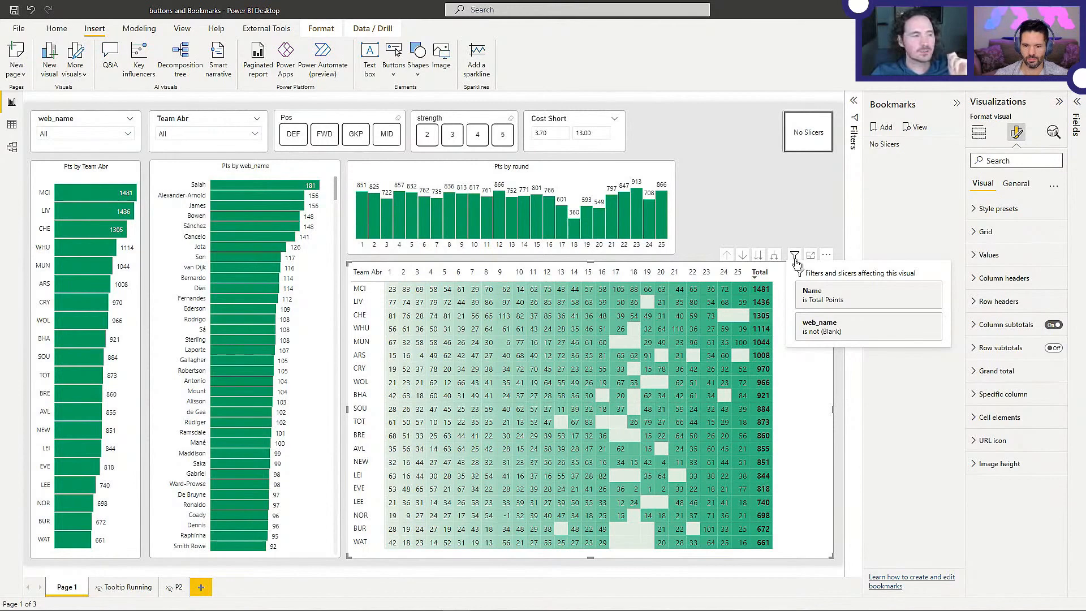
{"action": "left_click", "coordinate": [778, 229]}
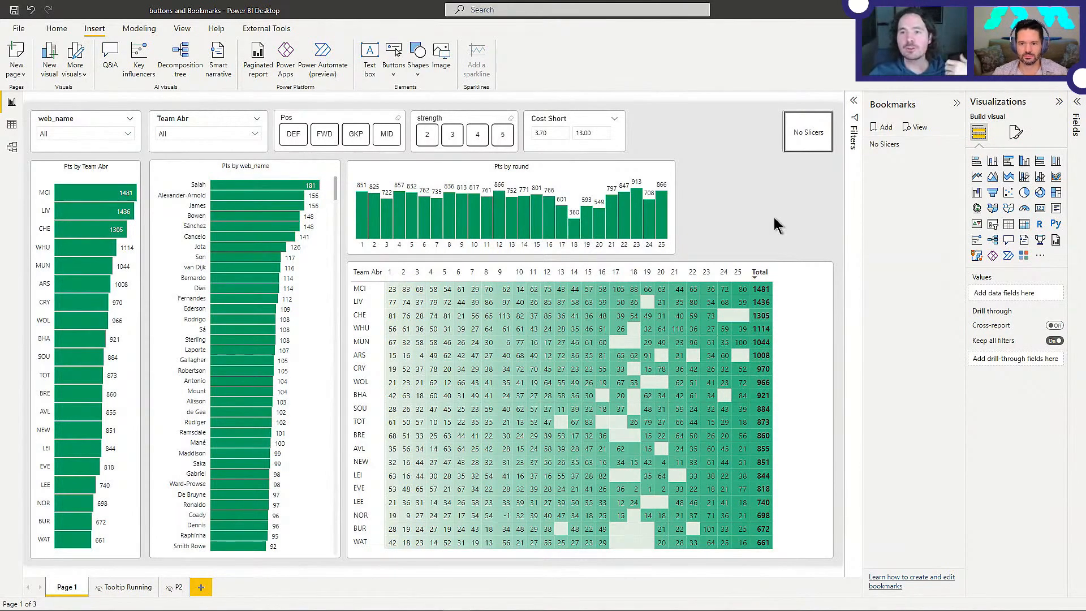
{"action": "mouse_move", "coordinate": [792, 308]}
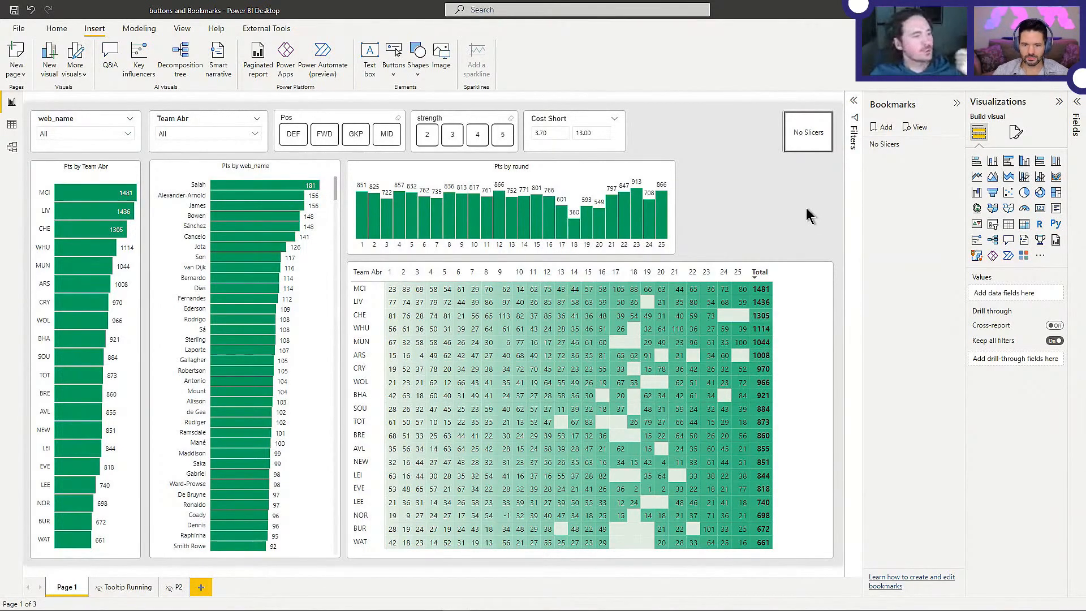
{"action": "left_click", "coordinate": [813, 300]}
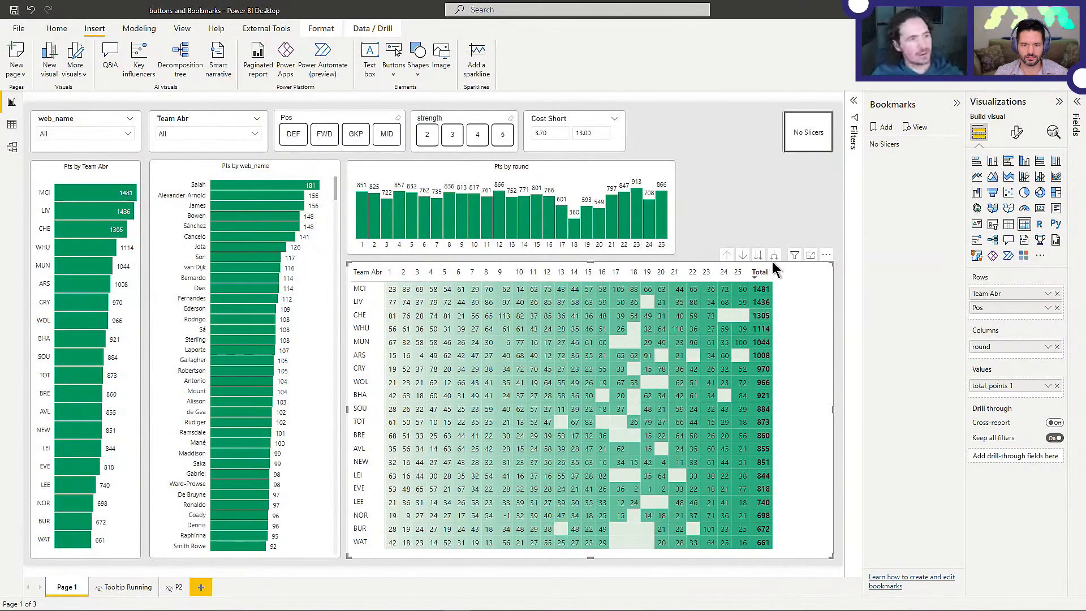
{"action": "left_click", "coordinate": [800, 213]}
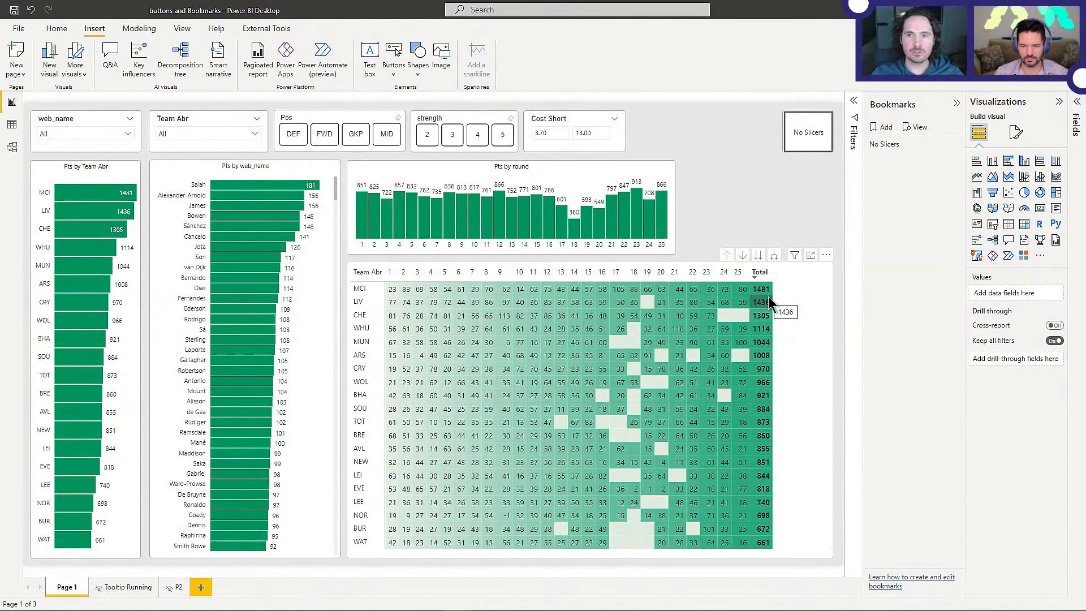
Step: Add a bookmark that captures the report page with the matrix at team level
{"action": "left_click", "coordinate": [881, 129]}
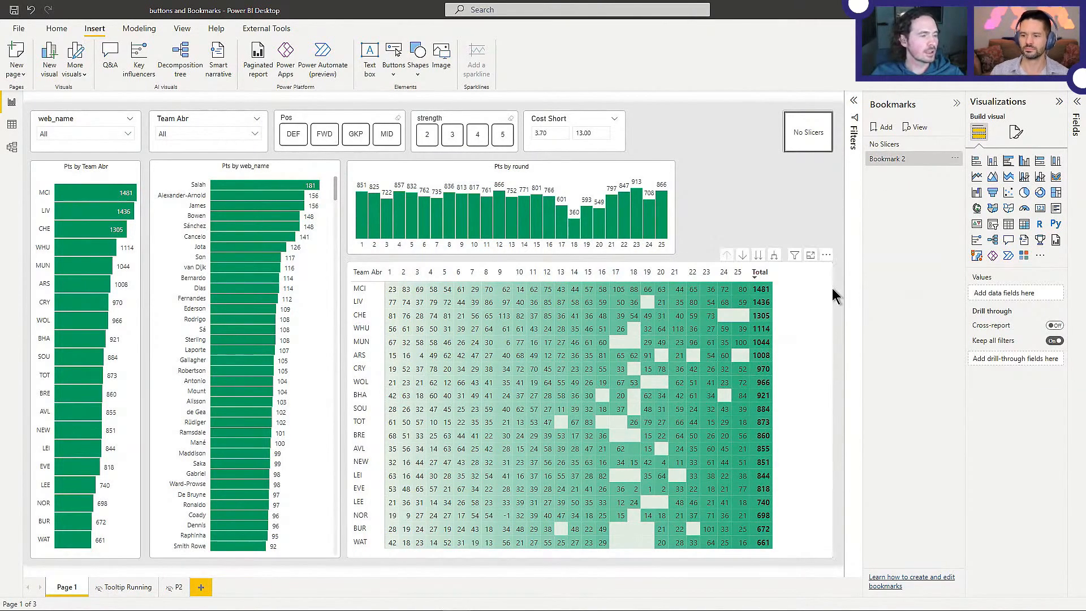
{"action": "left_click", "coordinate": [806, 283]}
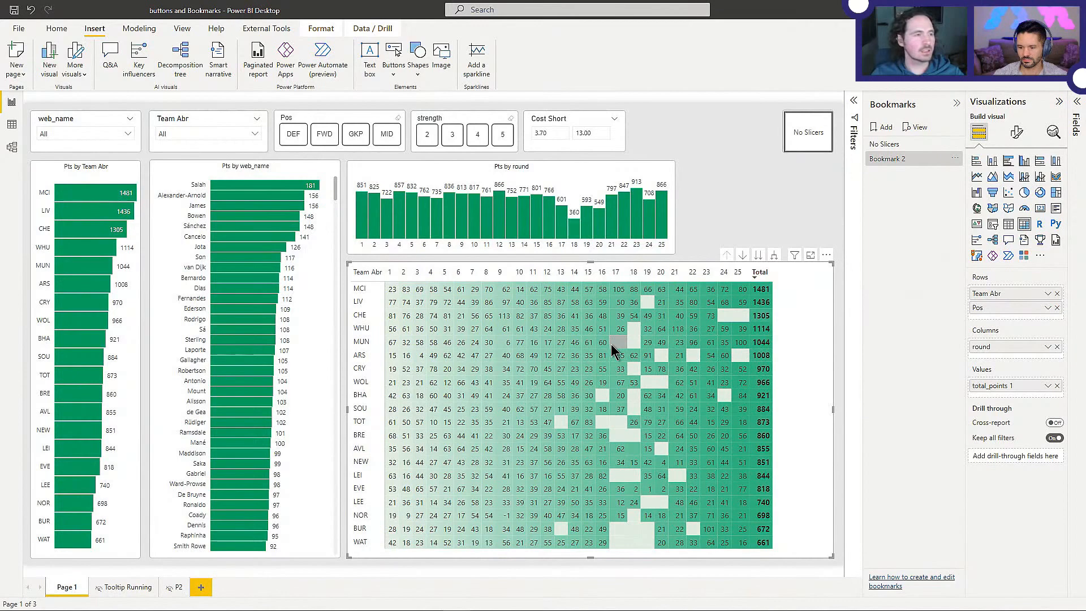
{"action": "left_click", "coordinate": [831, 180]}
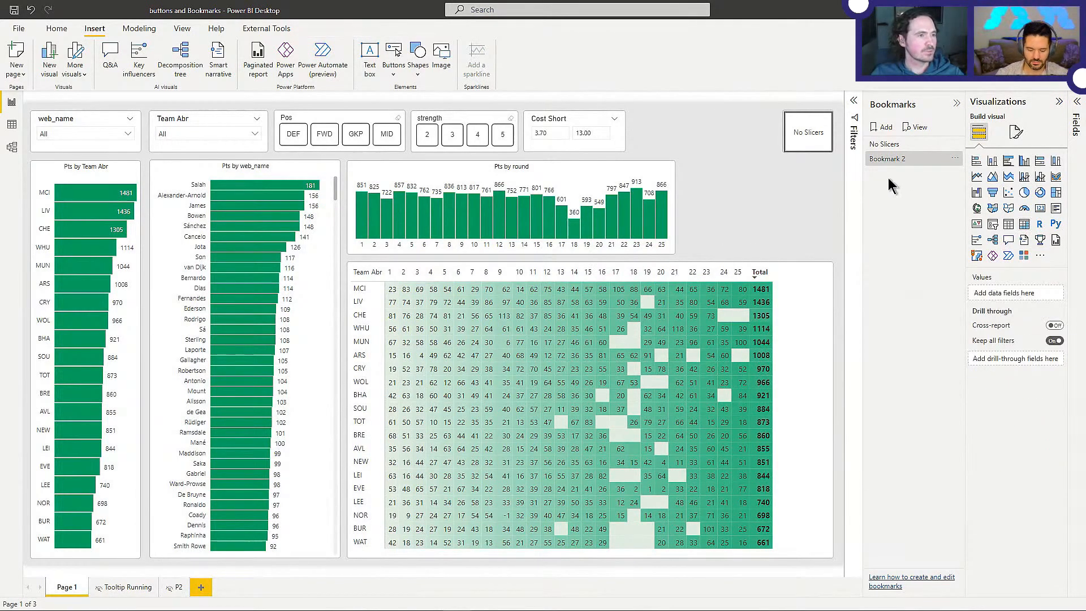
Step: Expand the matrix one level to show positions under each team, and update Bookmark 2 with this view
{"action": "left_click", "coordinate": [813, 316]}
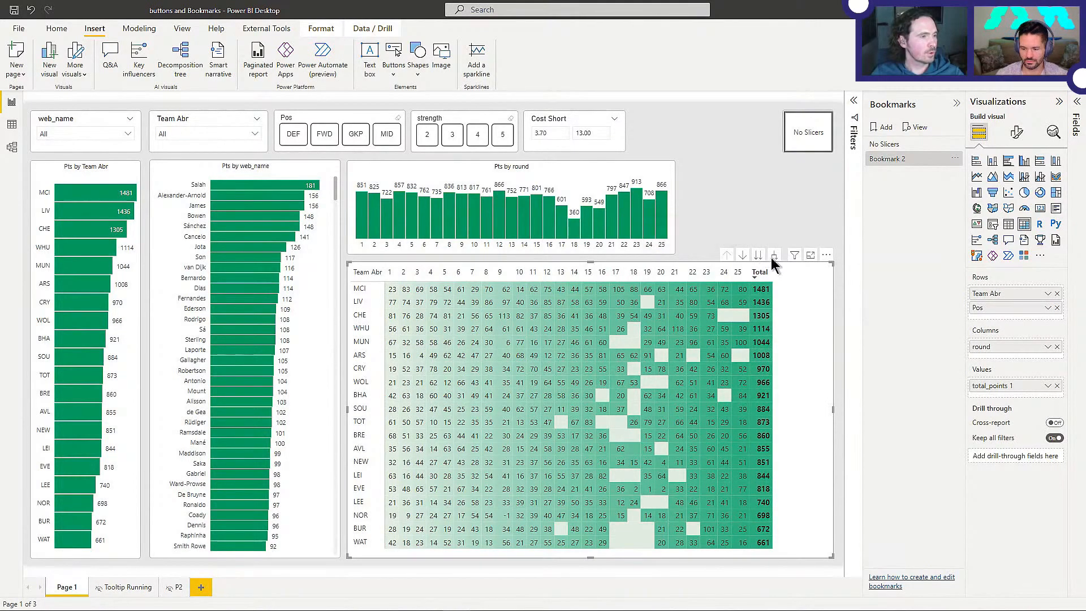
{"action": "left_click", "coordinate": [774, 258]}
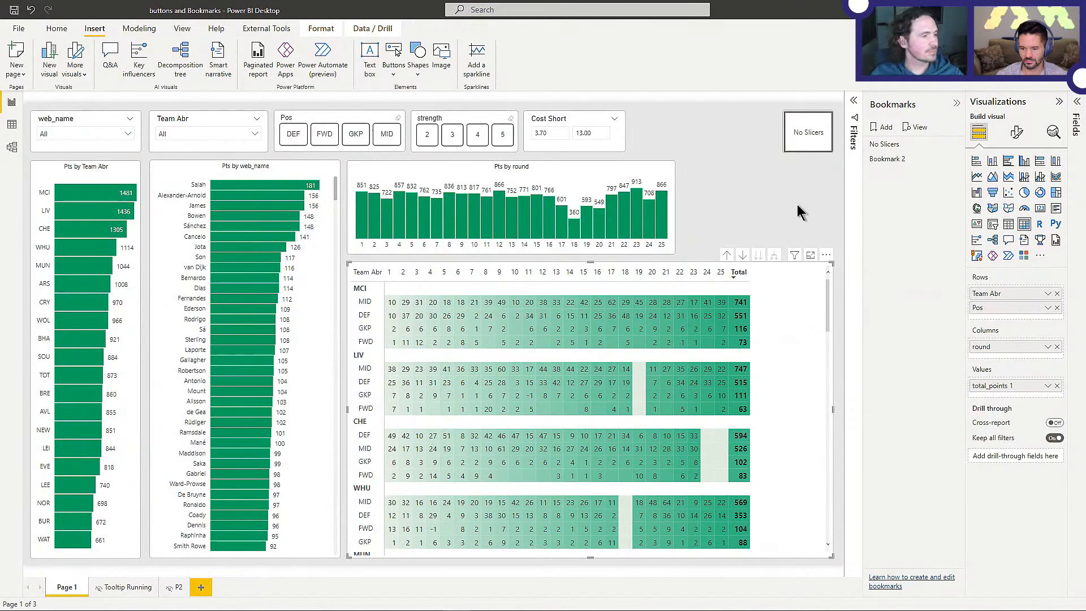
{"action": "left_click", "coordinate": [801, 214]}
{"action": "left_click", "coordinate": [815, 273]}
{"action": "right_click", "coordinate": [888, 163]}
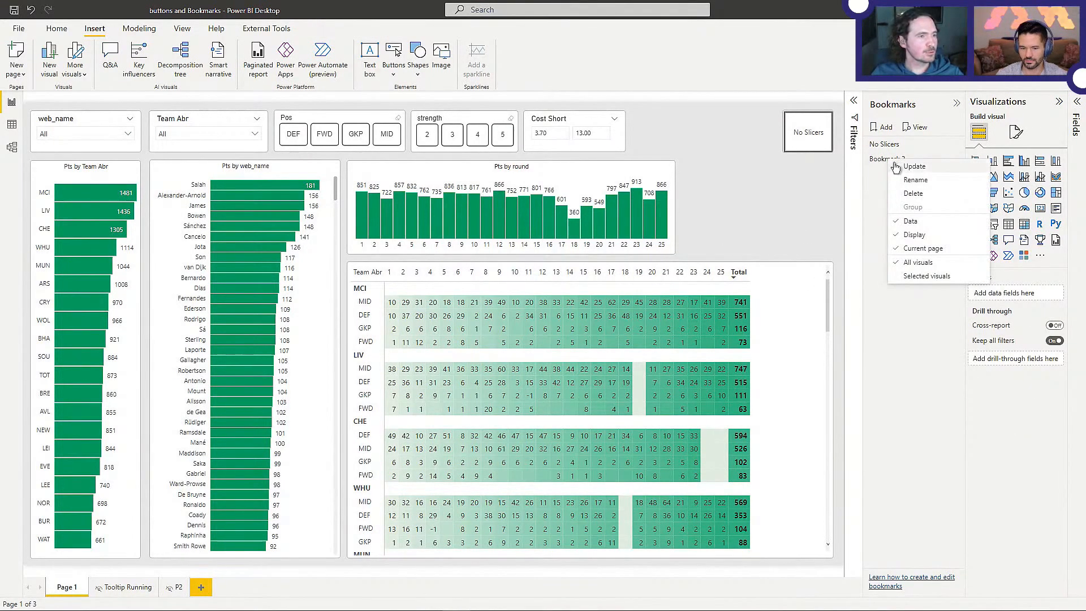
{"action": "left_click", "coordinate": [896, 166]}
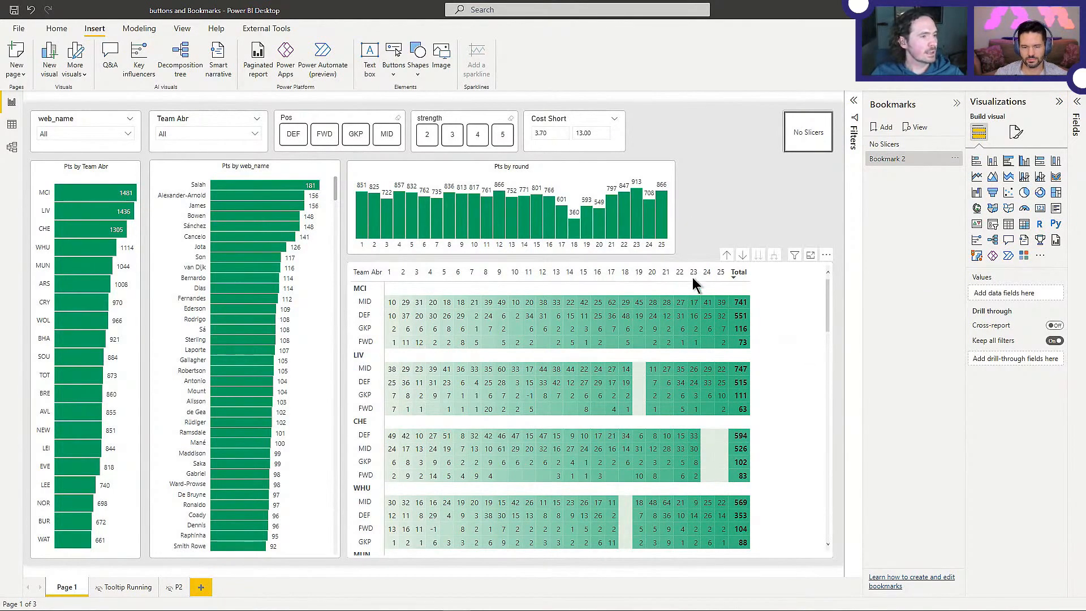
Step: Drill the matrix up to team level, apply Bookmark 2 to test it, and drill up again
{"action": "left_click", "coordinate": [727, 258]}
{"action": "left_click", "coordinate": [734, 208]}
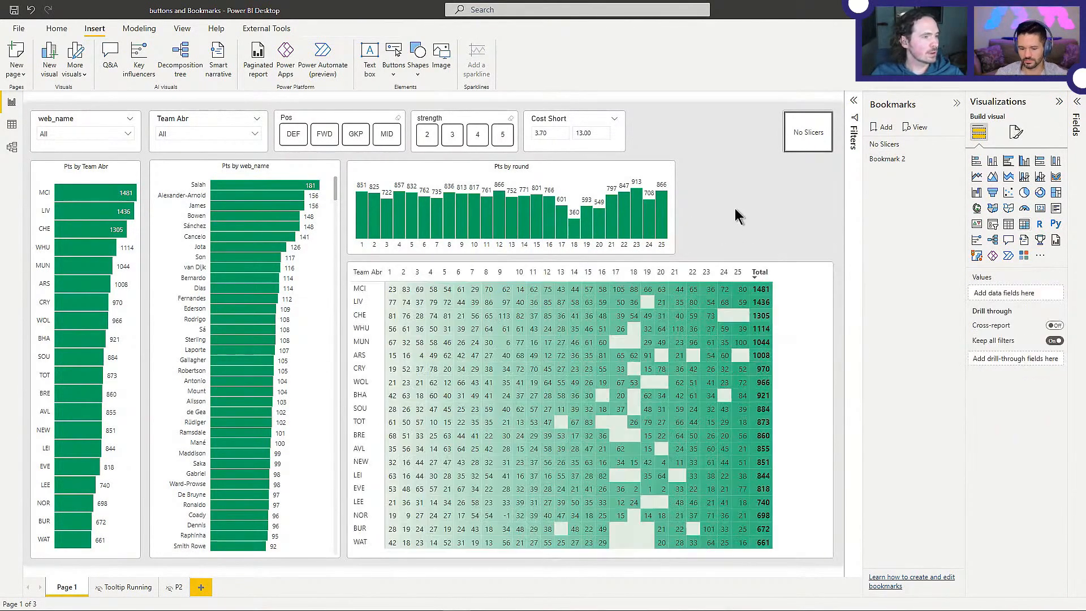
{"action": "left_click", "coordinate": [902, 160]}
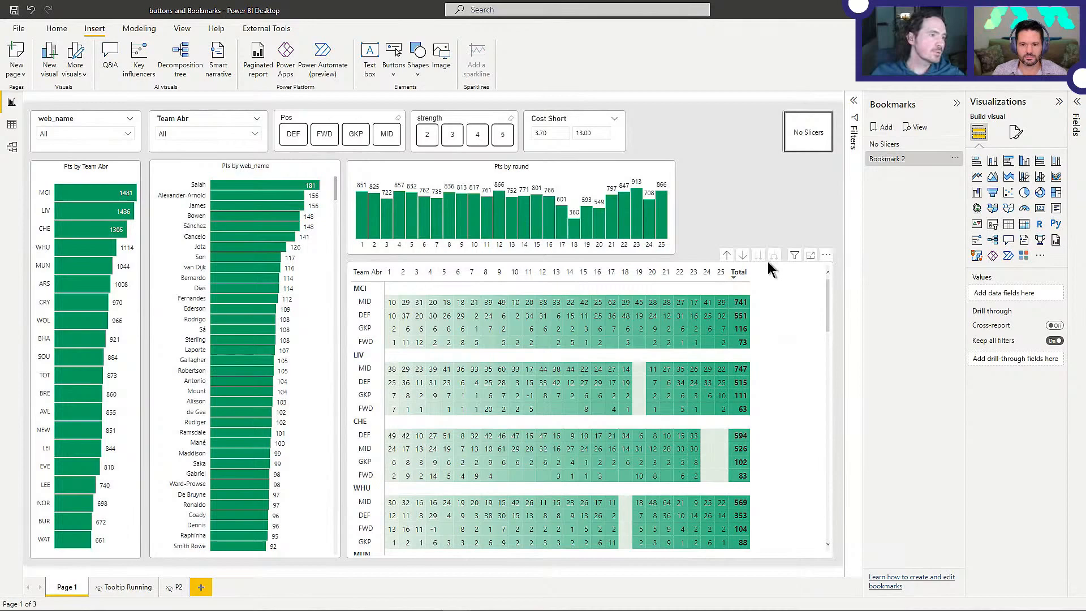
{"action": "left_click", "coordinate": [731, 254]}
{"action": "left_click", "coordinate": [748, 207]}
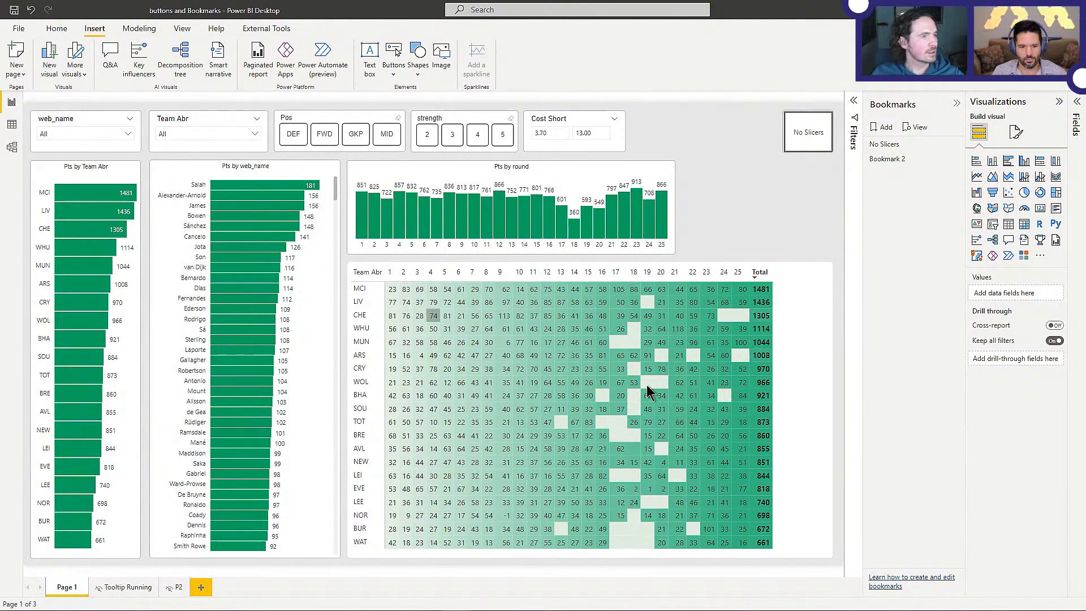
Step: Filter the Pos slicer to FWD and apply Bookmark 2 to test its effect on the slicers
{"action": "left_click", "coordinate": [324, 134]}
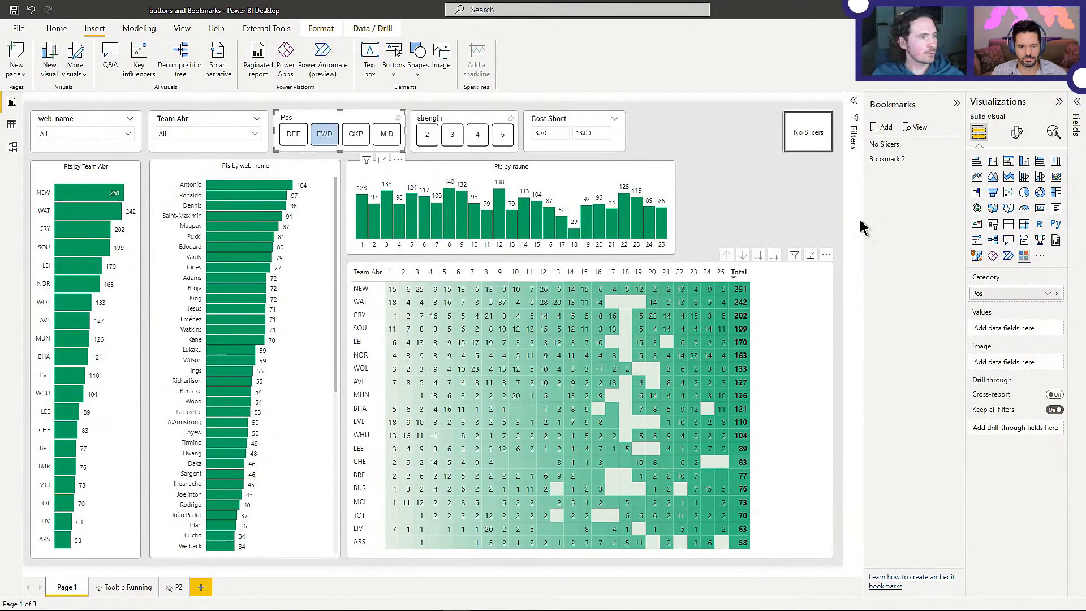
{"action": "left_click", "coordinate": [887, 161]}
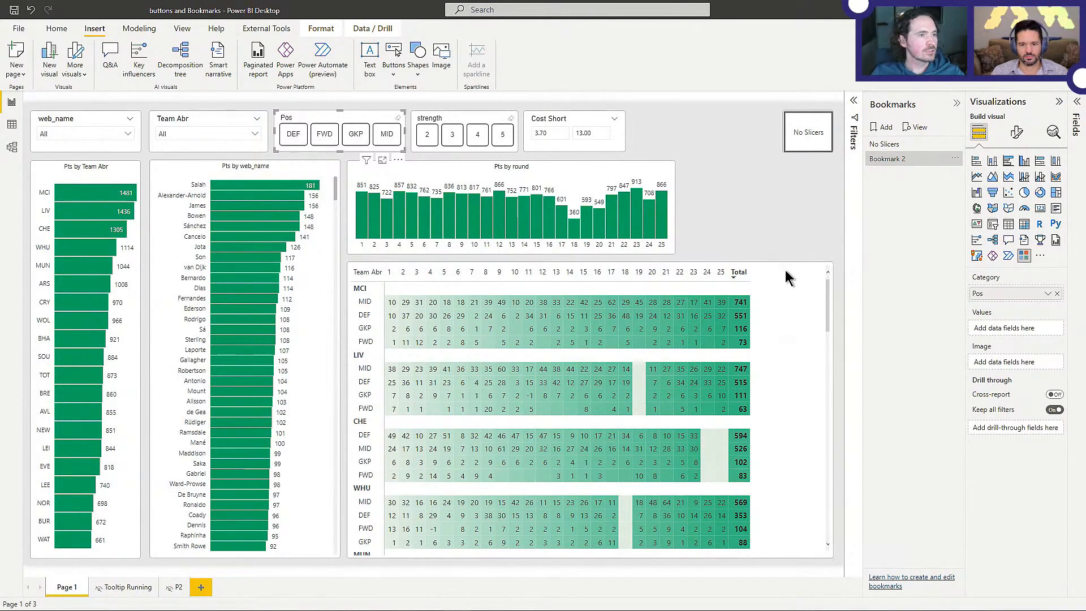
Step: Select the matrix and review Bookmark 2's options, including Selected visuals, without changing them
{"action": "left_click", "coordinate": [791, 296]}
{"action": "right_click", "coordinate": [900, 162]}
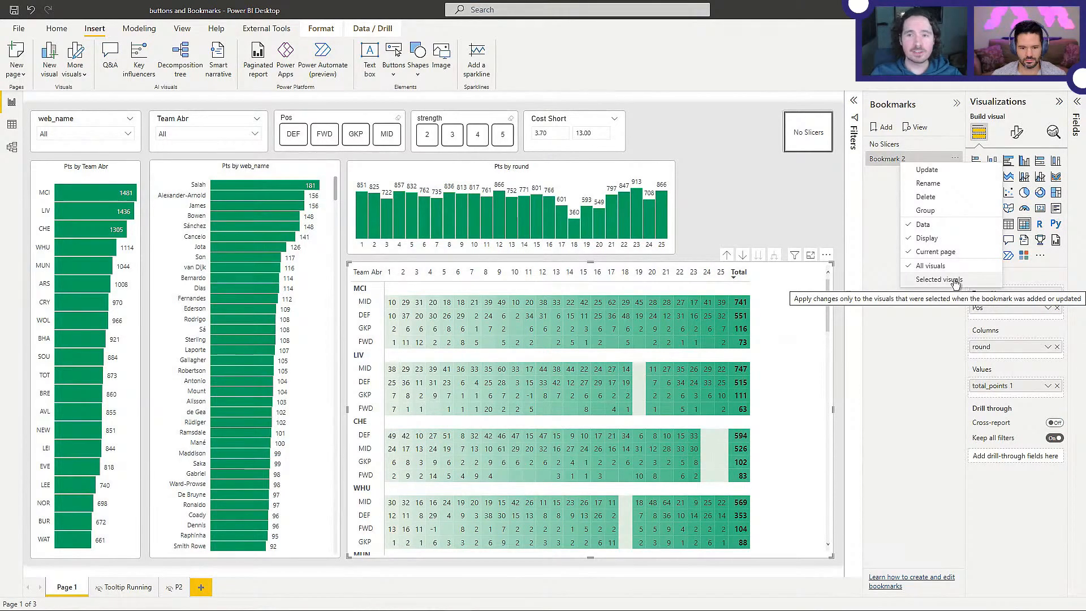
{"action": "left_click", "coordinate": [802, 309]}
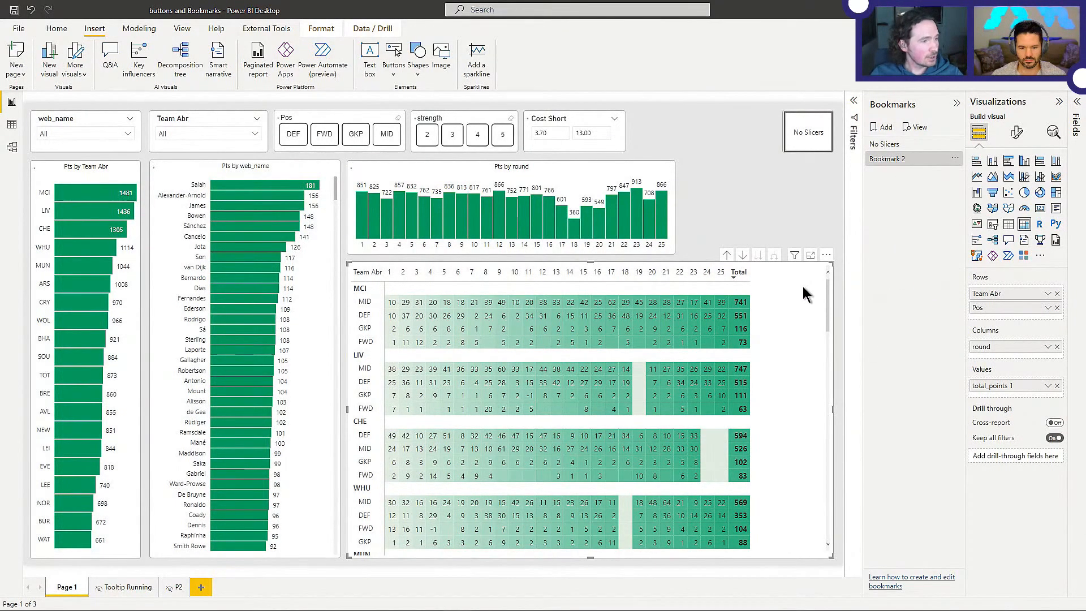
Step: Limit Bookmark 2 to Selected visuals while the matrix is selected, and deselect the matrix
{"action": "right_click", "coordinate": [904, 159]}
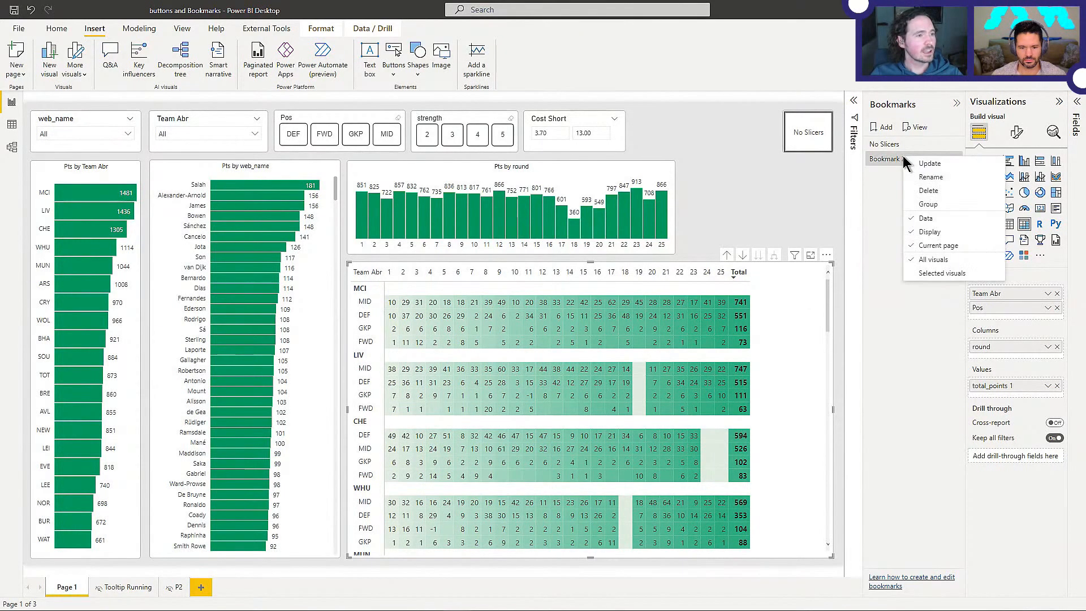
{"action": "left_click", "coordinate": [950, 274]}
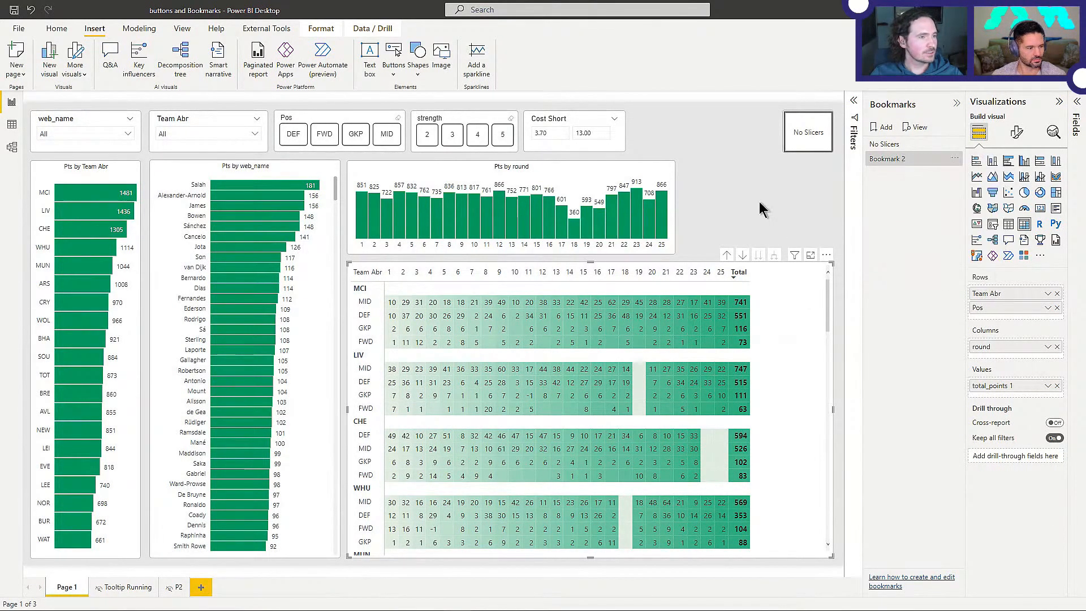
{"action": "left_click", "coordinate": [753, 195]}
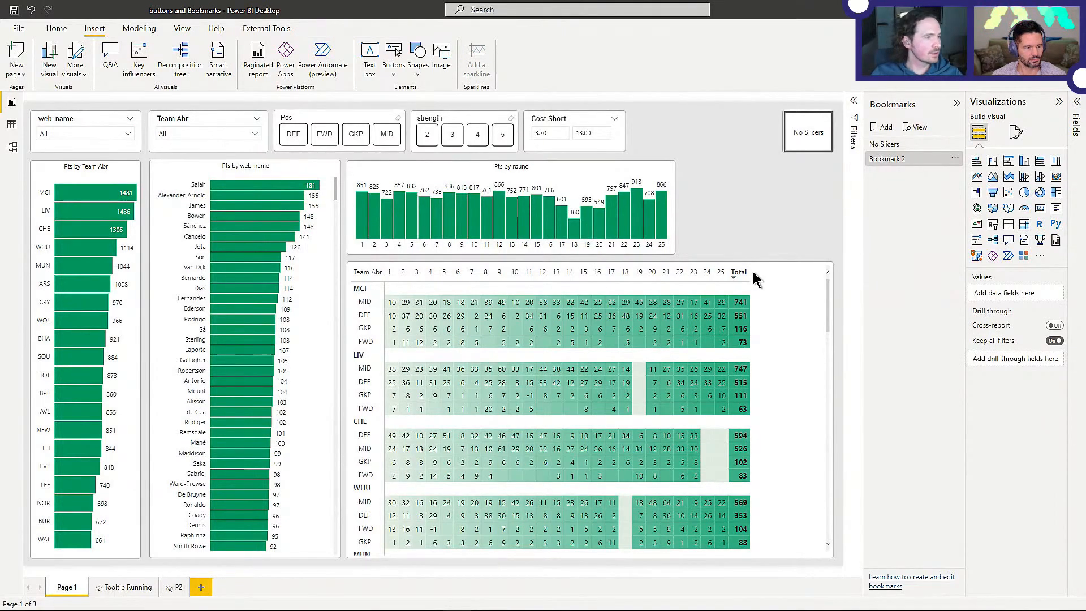
Step: Drill the matrix up to team level, filter the Pos slicer to FWD, and apply Bookmark 2 to test it
{"action": "left_click", "coordinate": [727, 254]}
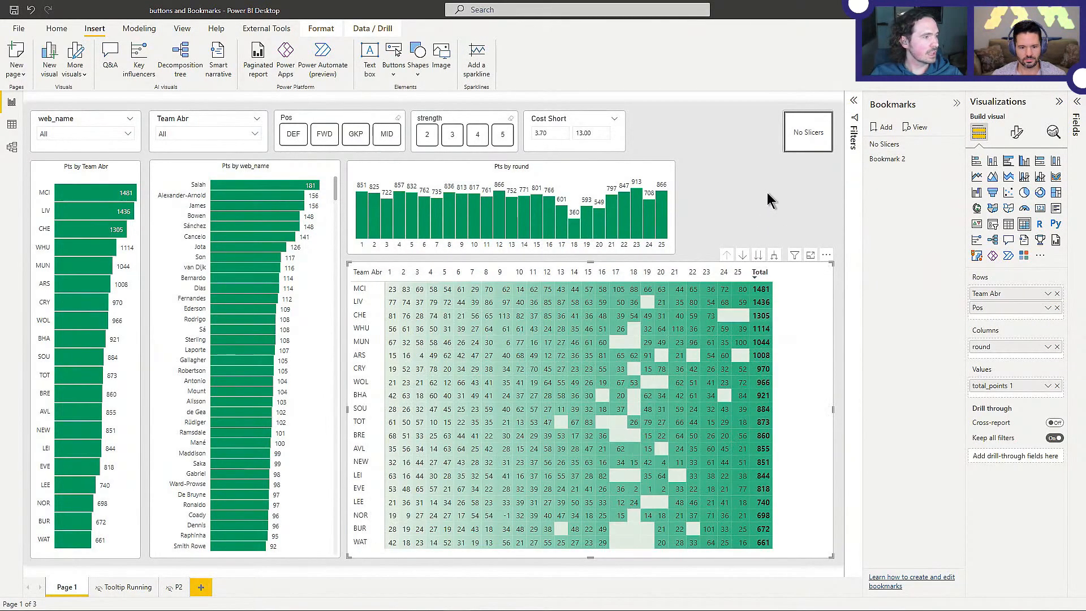
{"action": "left_click", "coordinate": [333, 141]}
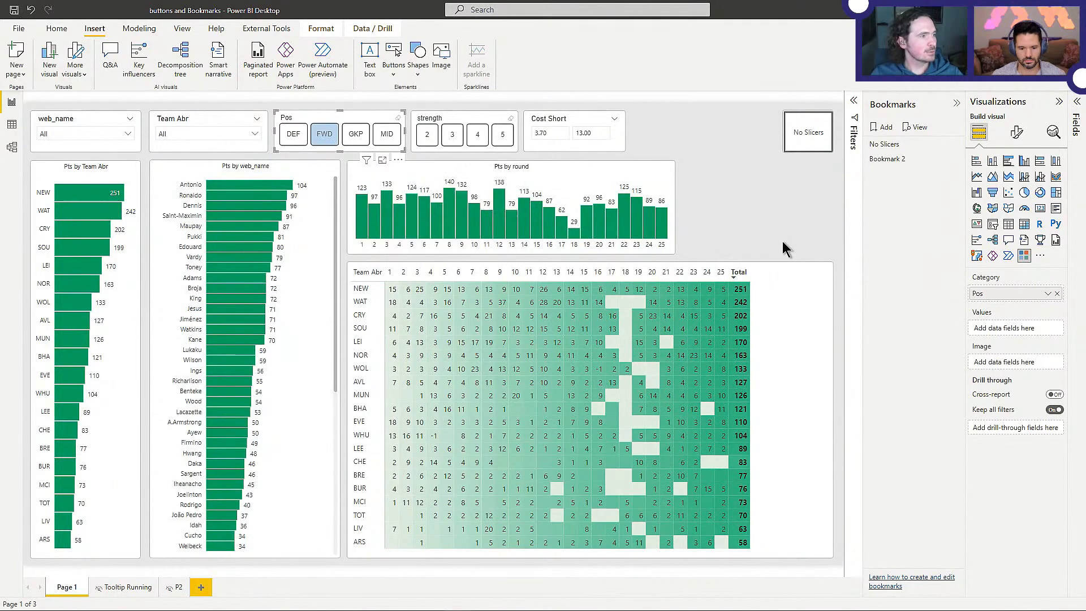
{"action": "left_click", "coordinate": [892, 160]}
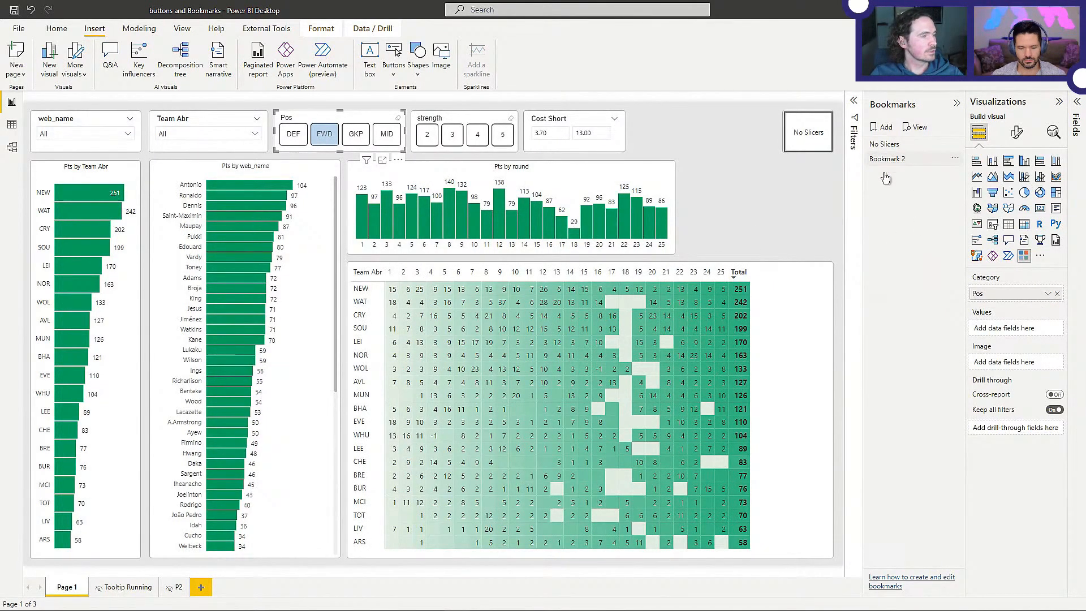
{"action": "left_click", "coordinate": [797, 272]}
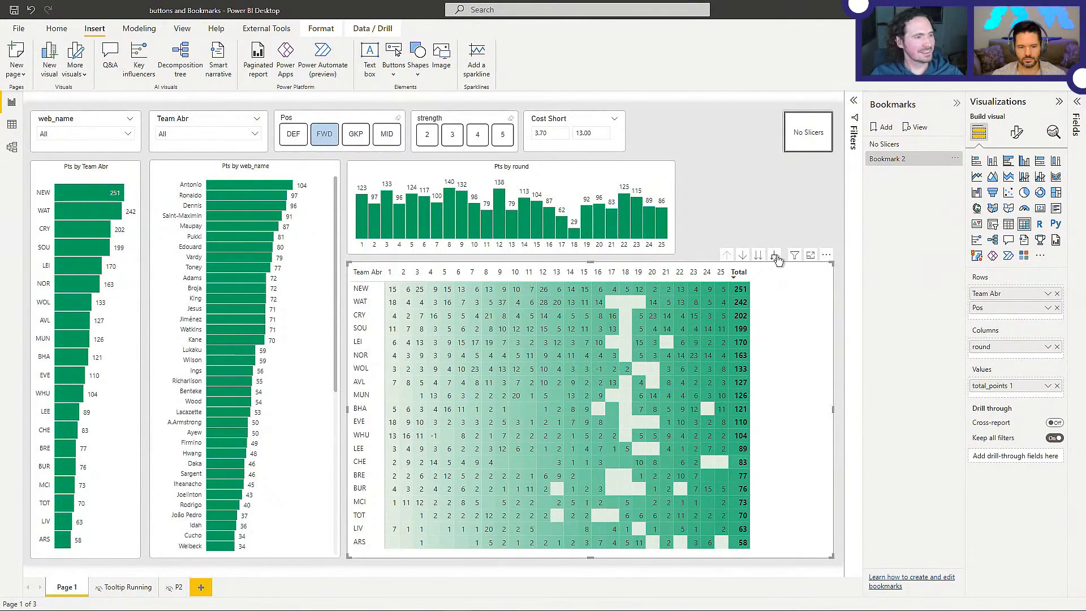
Step: Toggle the matrix between team level and the expanded position level, and update Bookmark 2 with the expanded view
{"action": "left_click", "coordinate": [774, 255]}
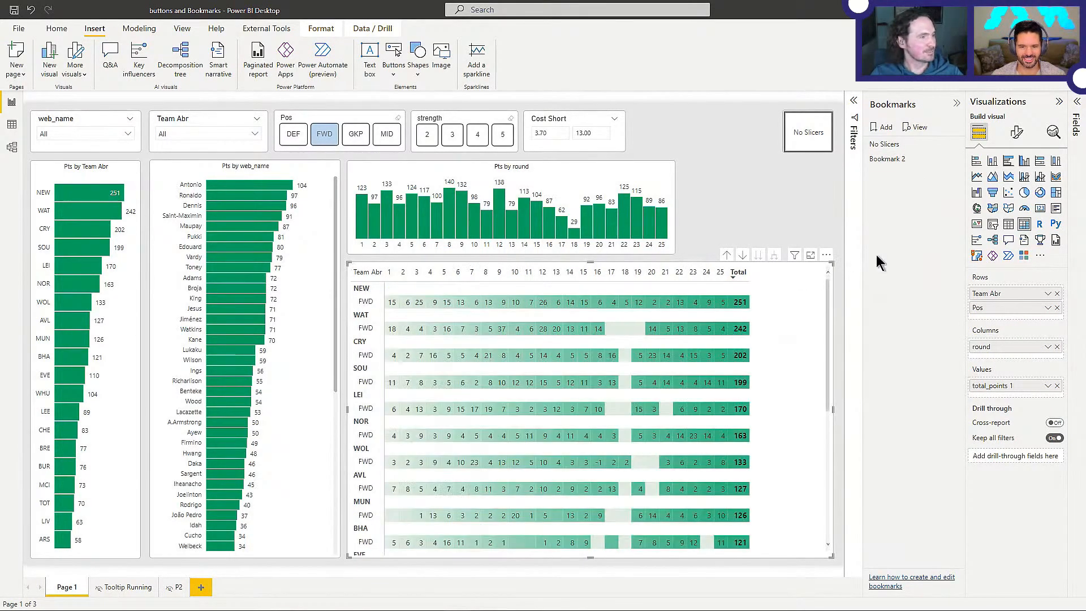
{"action": "left_click", "coordinate": [728, 254]}
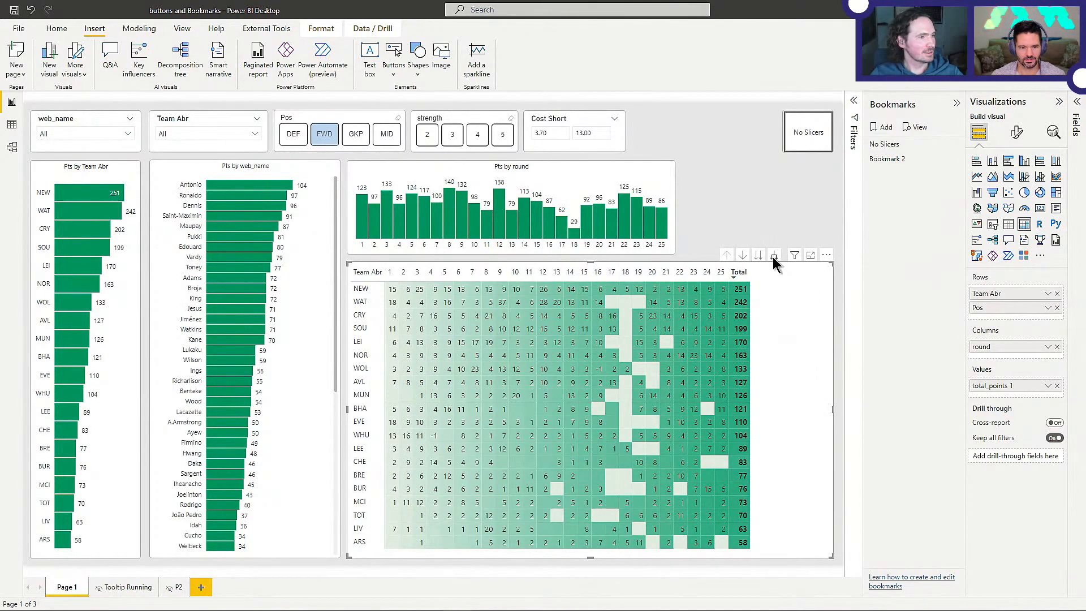
{"action": "left_click", "coordinate": [773, 256]}
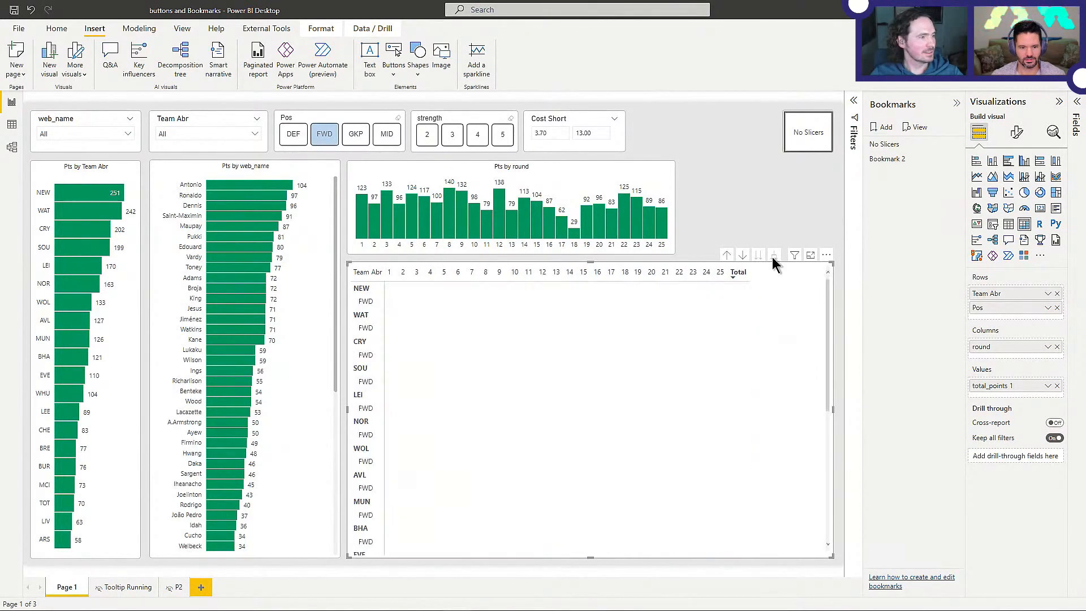
{"action": "left_click", "coordinate": [726, 256]}
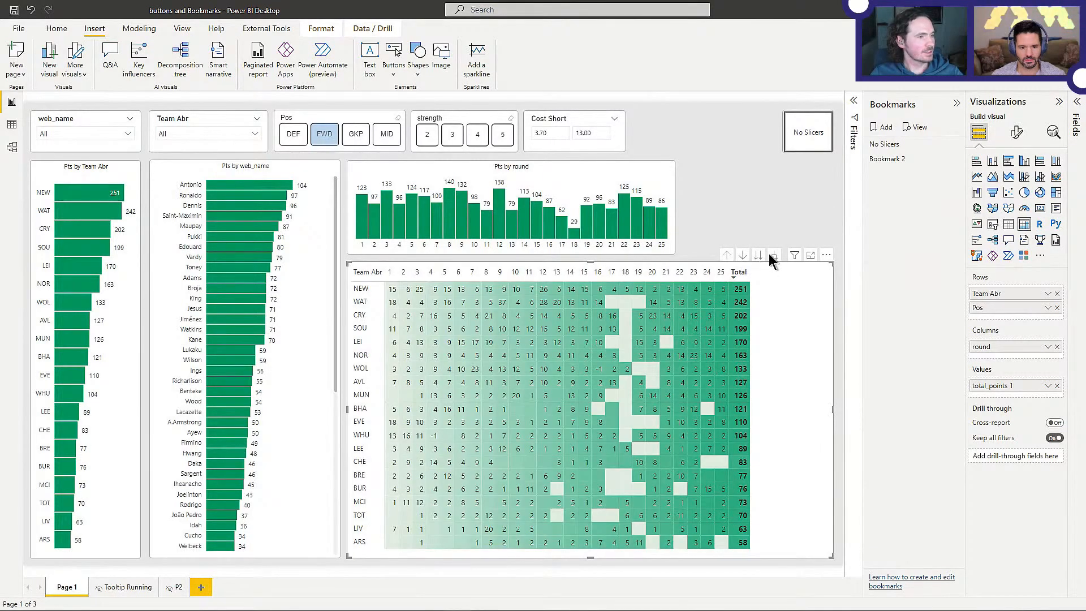
{"action": "left_click", "coordinate": [773, 257]}
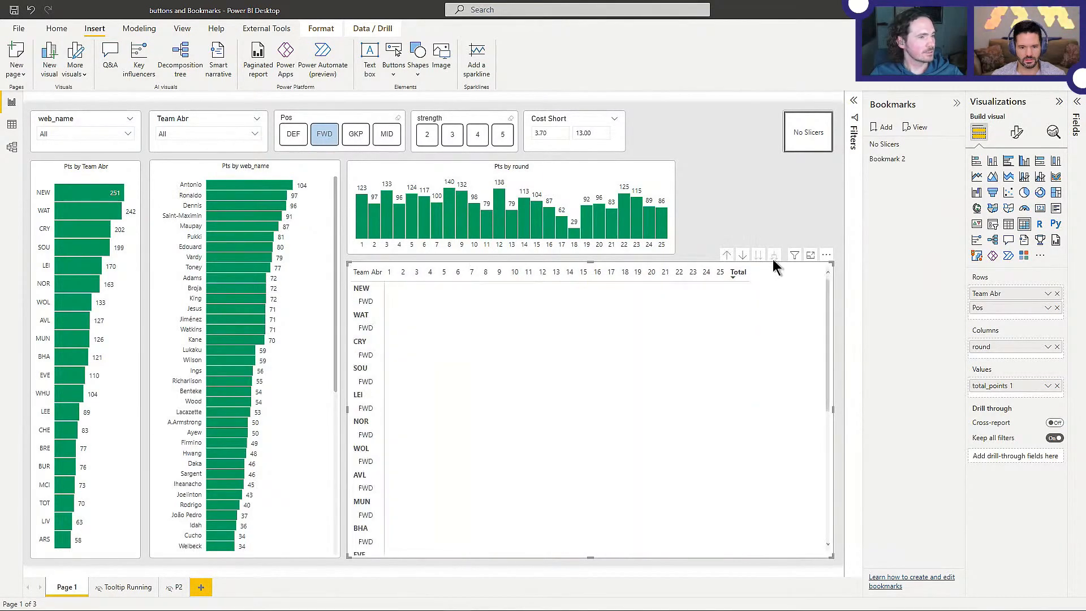
{"action": "right_click", "coordinate": [893, 161]}
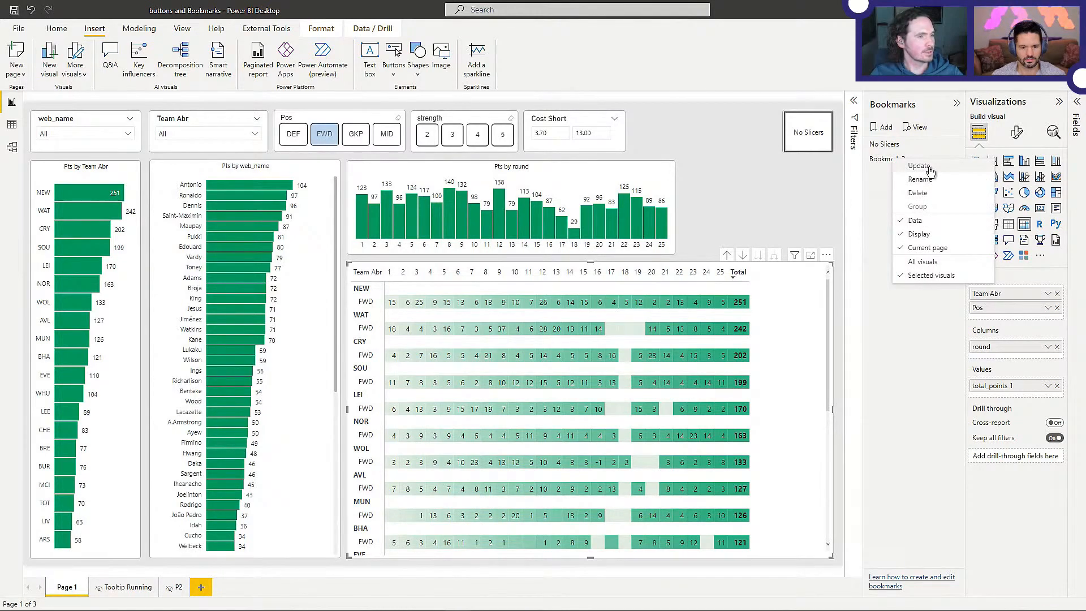
{"action": "left_click", "coordinate": [929, 167]}
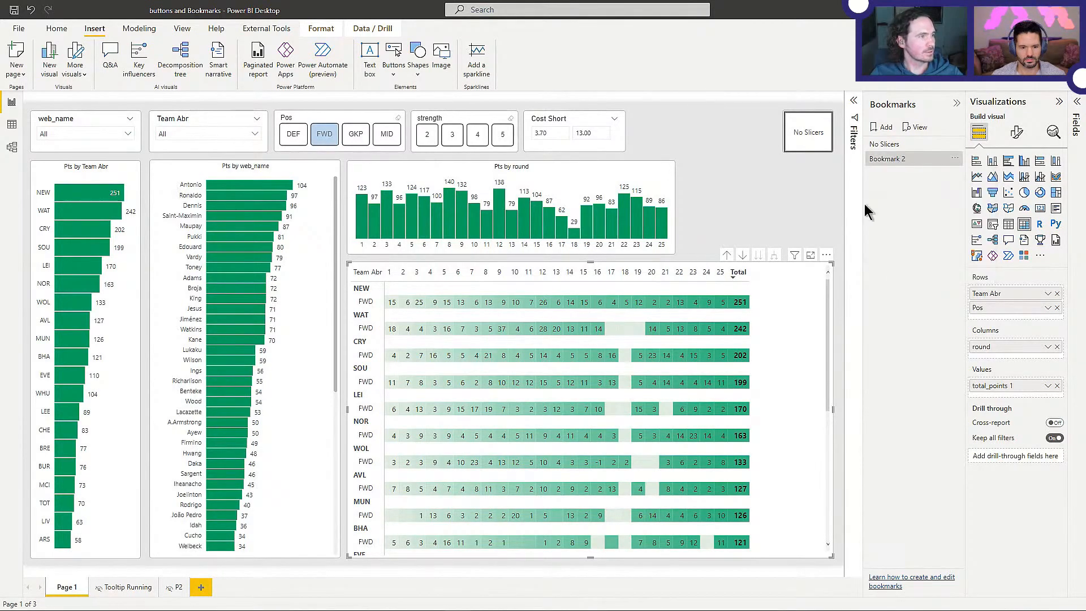
Step: Drill the matrix up, expand it one level again, and clear FWD from the Pos slicer
{"action": "left_click", "coordinate": [727, 257]}
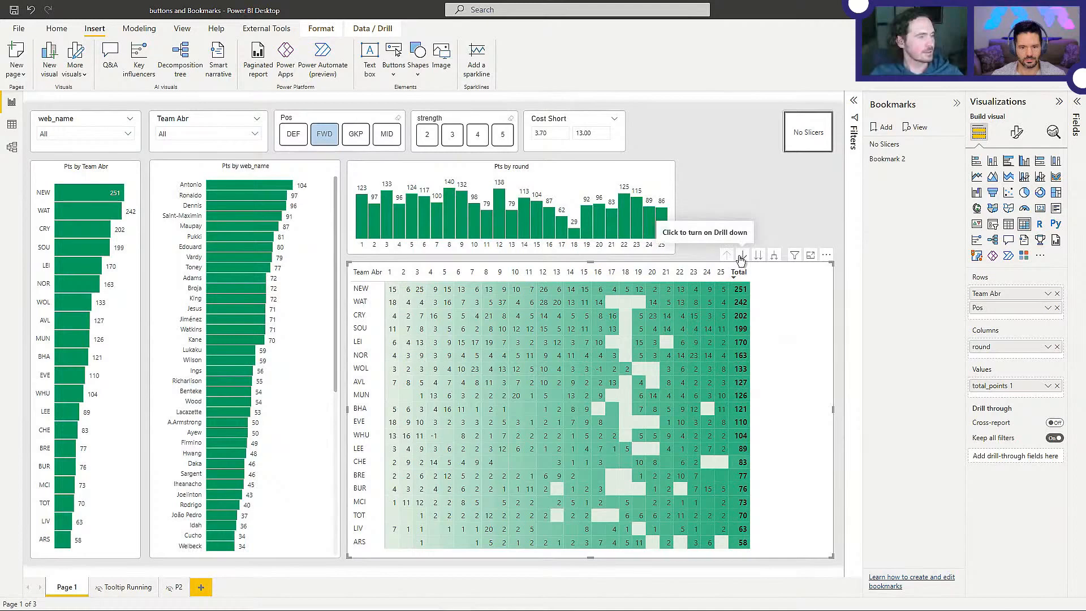
{"action": "left_click", "coordinate": [773, 255]}
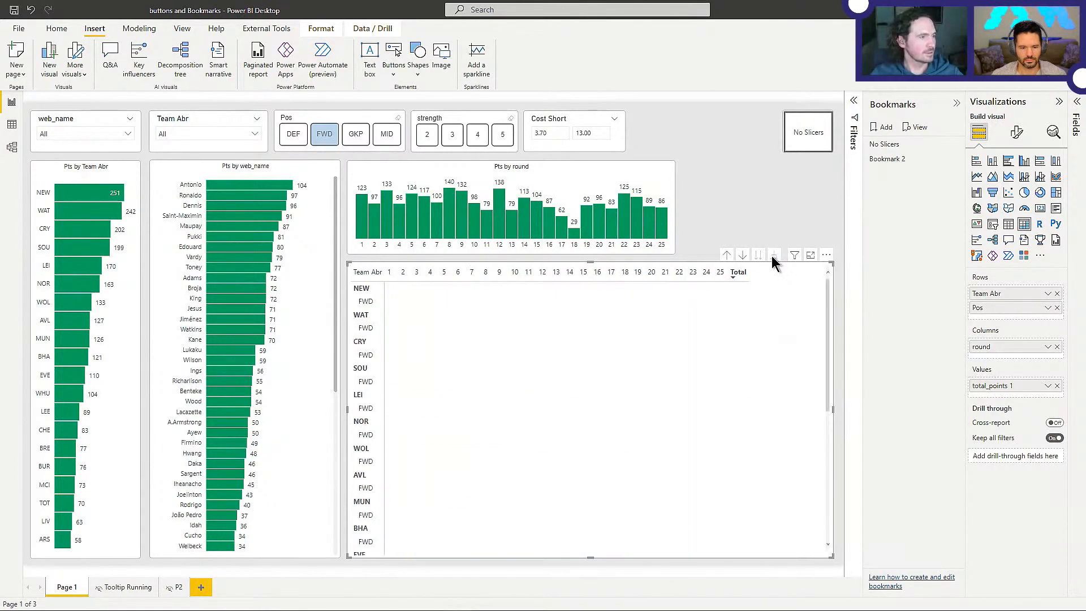
{"action": "left_click", "coordinate": [324, 134]}
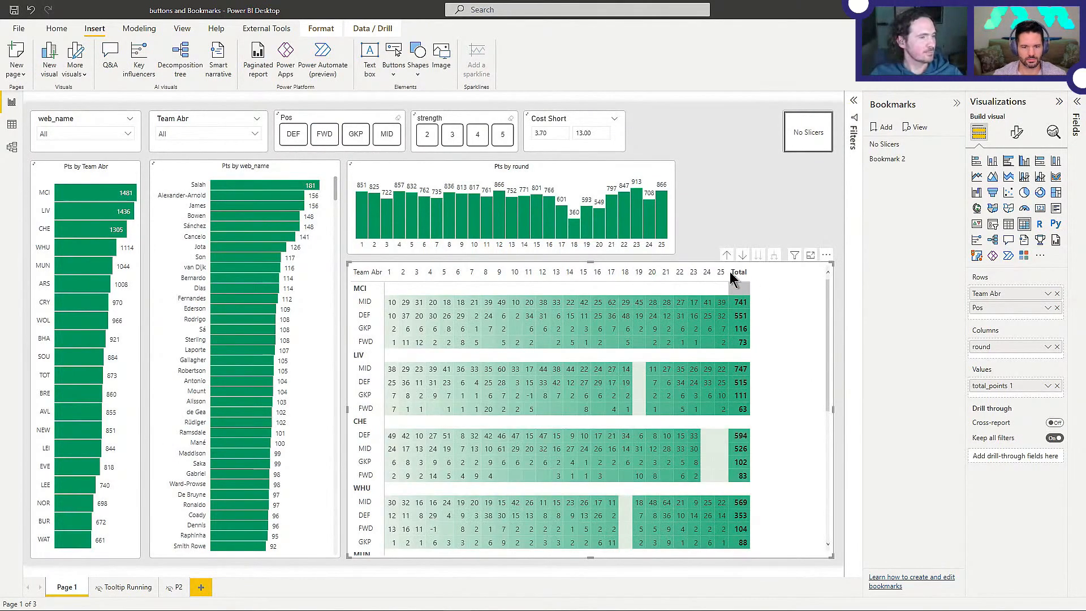
Step: Switch Bookmark 2's scope to All visuals and return it to Selected visuals
{"action": "right_click", "coordinate": [924, 161]}
{"action": "left_click", "coordinate": [815, 360]}
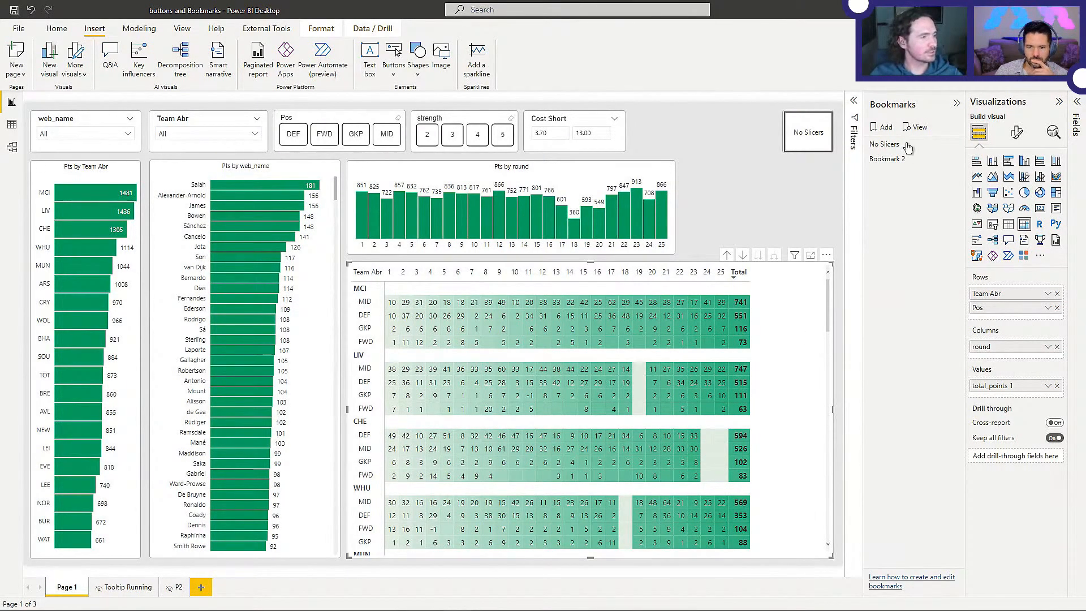
{"action": "right_click", "coordinate": [905, 161]}
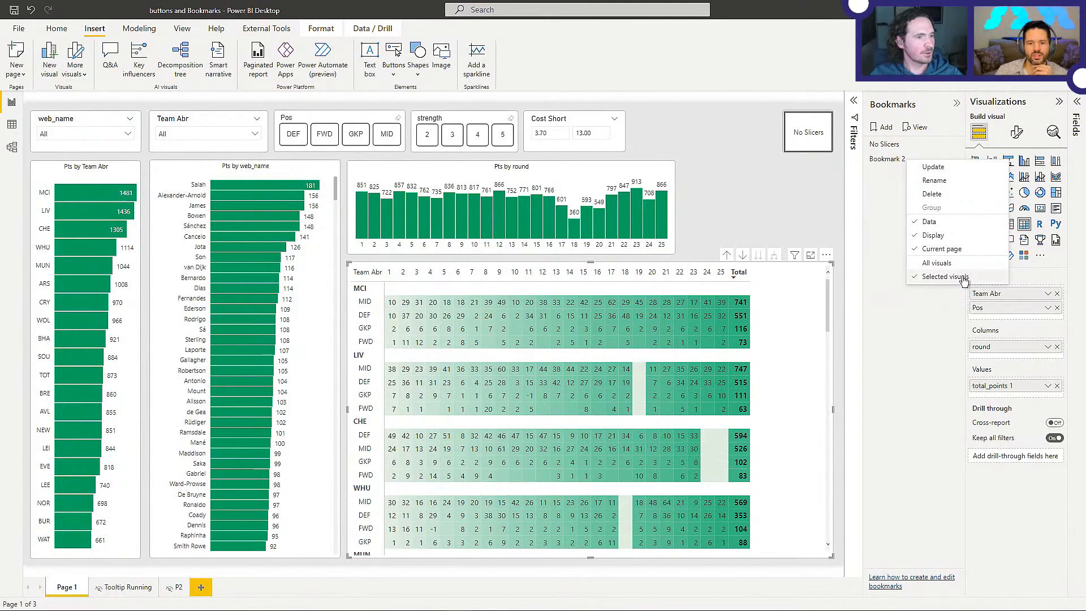
{"action": "left_click", "coordinate": [937, 262]}
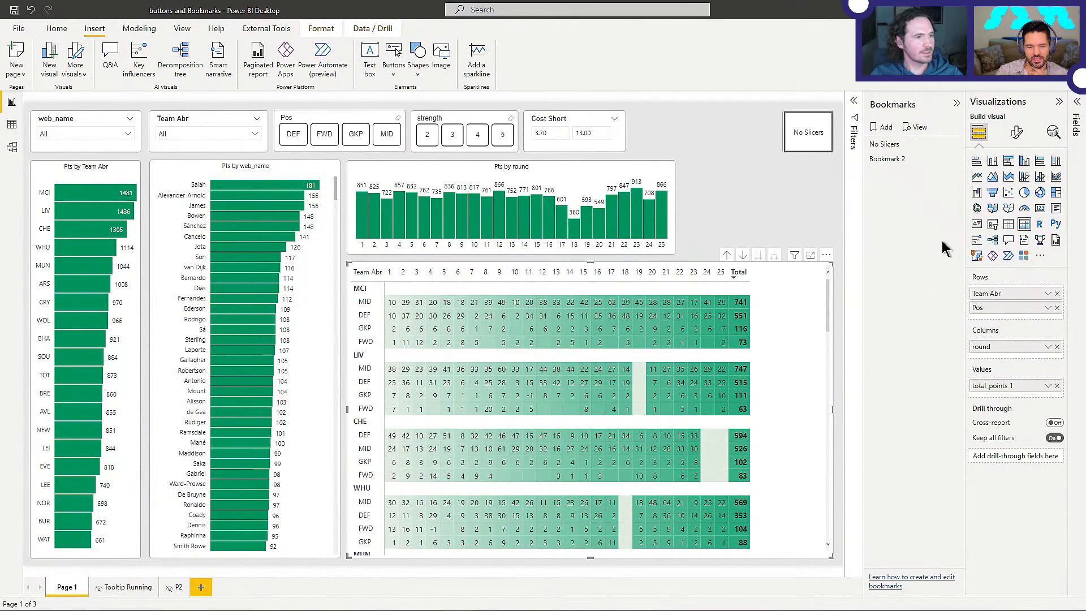
{"action": "right_click", "coordinate": [902, 162]}
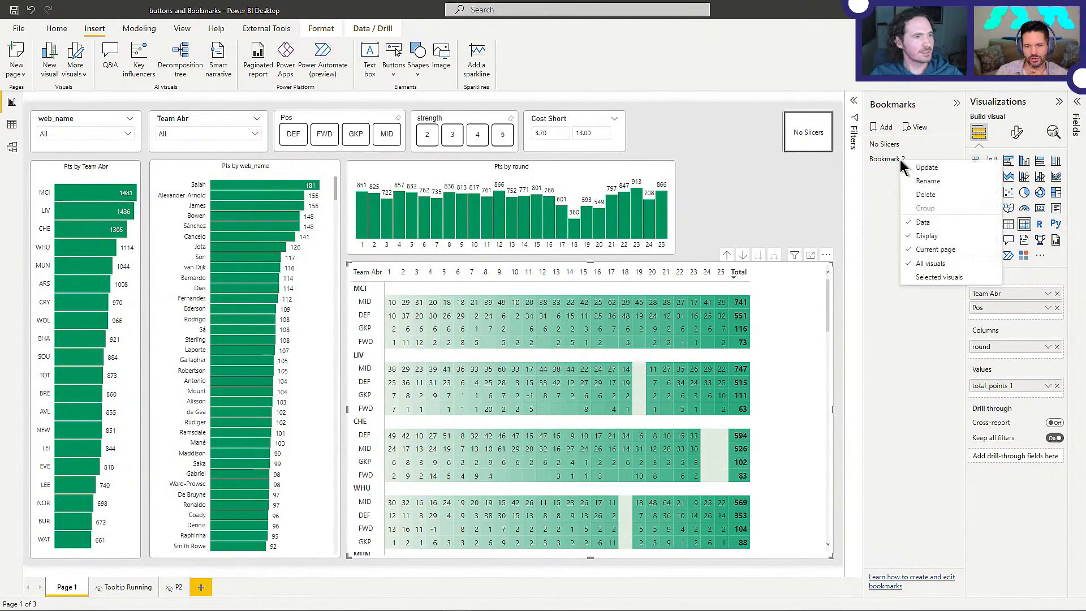
{"action": "left_click", "coordinate": [936, 277]}
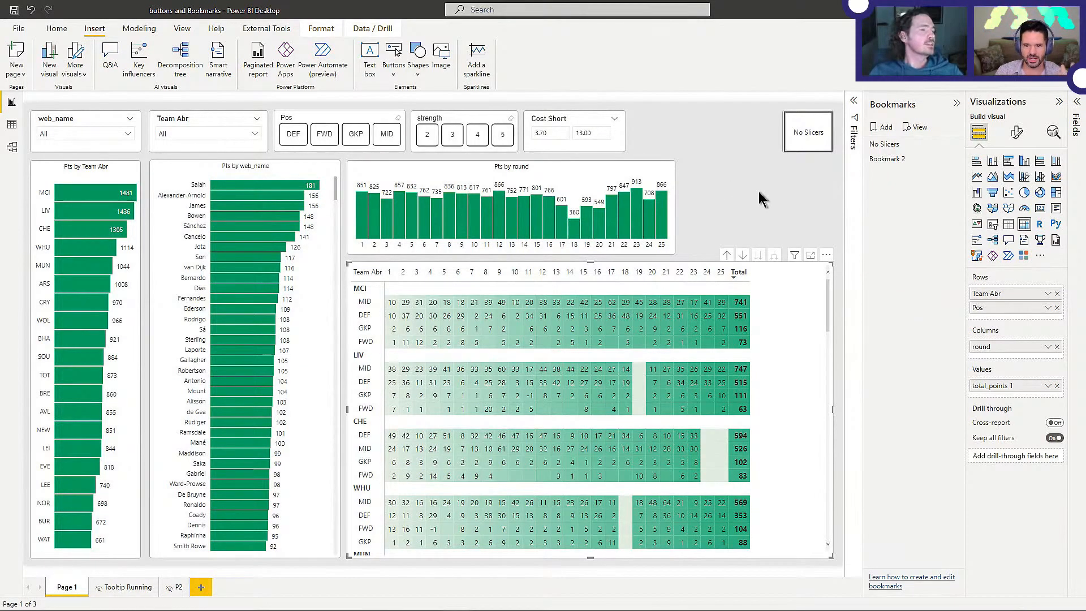
Step: Show the Selection pane and select the matrix of team points by round as the only visual
{"action": "left_click", "coordinate": [182, 30]}
{"action": "left_click", "coordinate": [504, 61]}
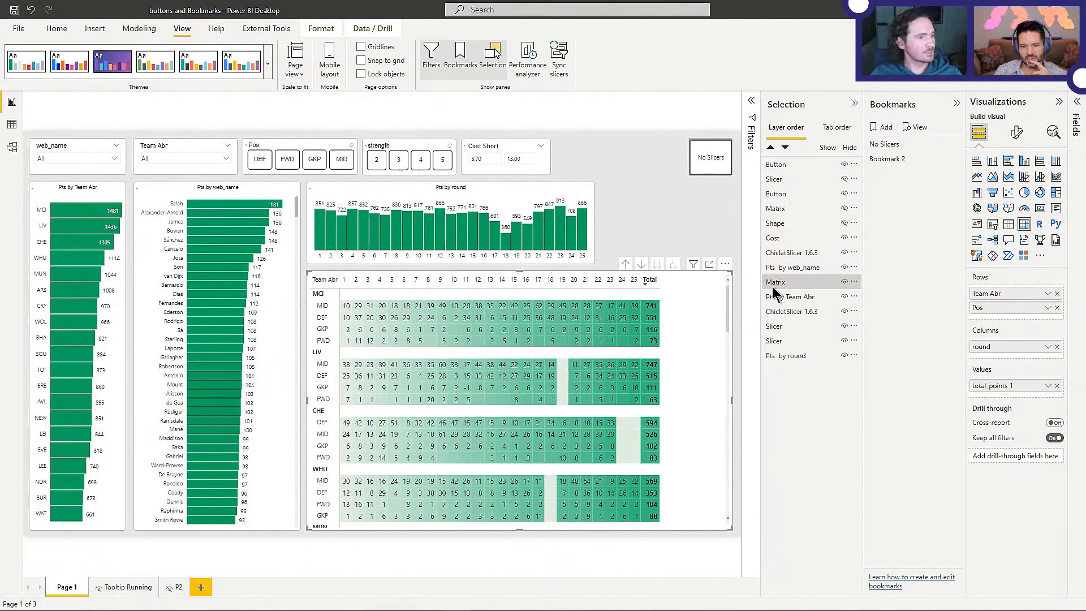
{"action": "left_click", "coordinate": [775, 283]}
{"action": "left_click", "coordinate": [688, 347]}
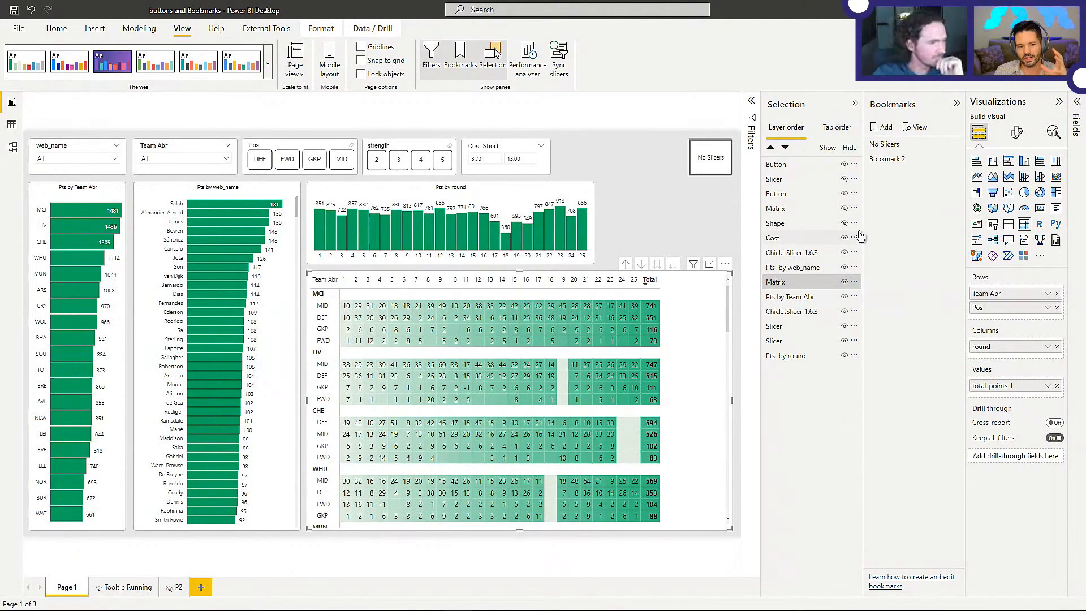
Step: Reset Bookmark 2's scope to All visuals and back to Selected visuals for the matrix, deselect it, and apply the bookmark as a check
{"action": "right_click", "coordinate": [884, 159]}
{"action": "left_click", "coordinate": [904, 264]}
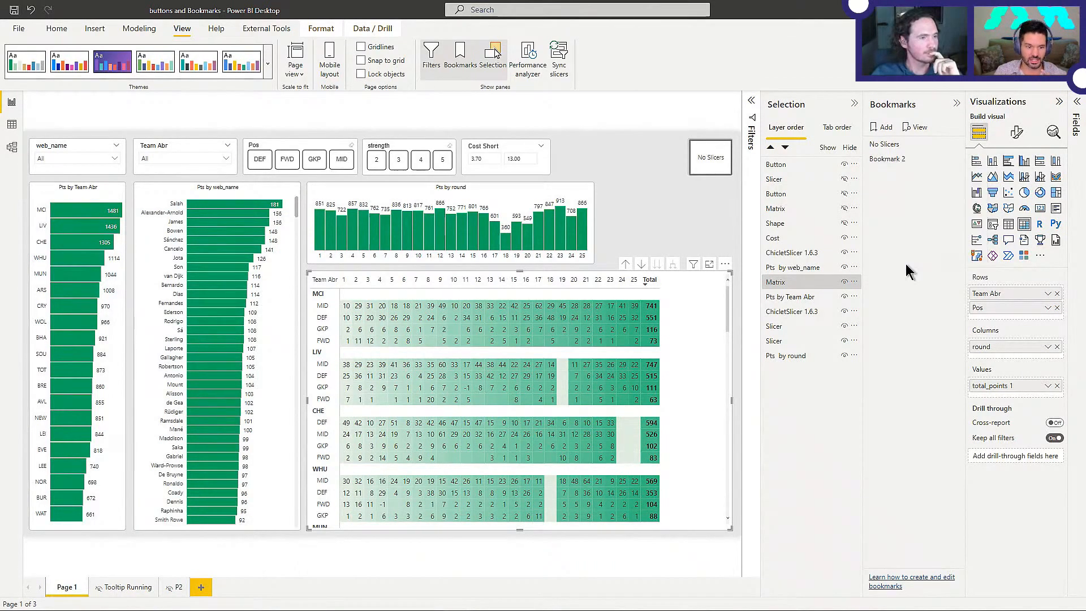
{"action": "right_click", "coordinate": [891, 162]}
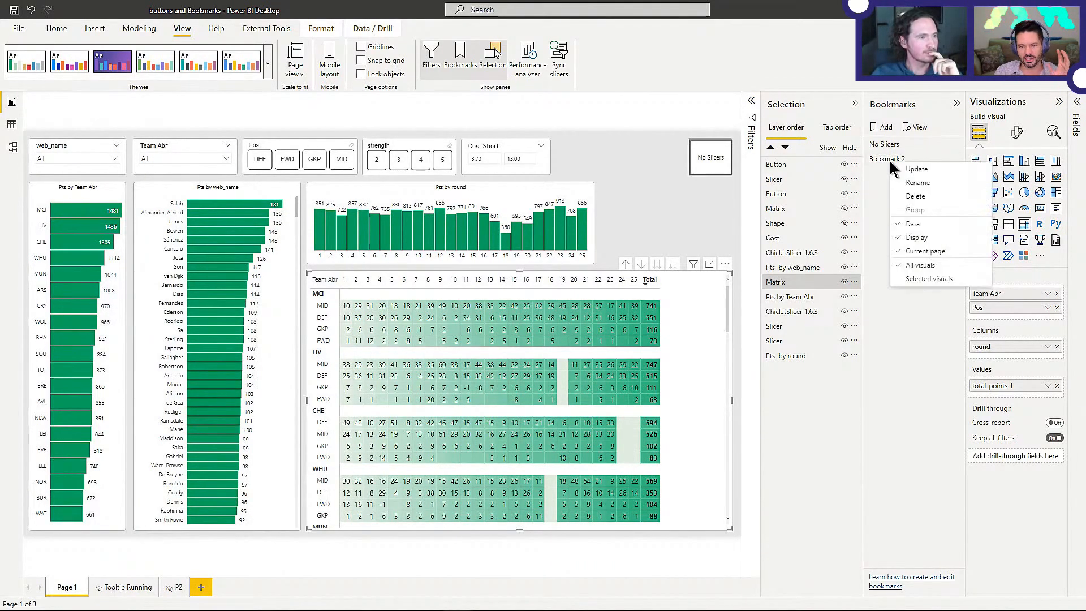
{"action": "left_click", "coordinate": [955, 278]}
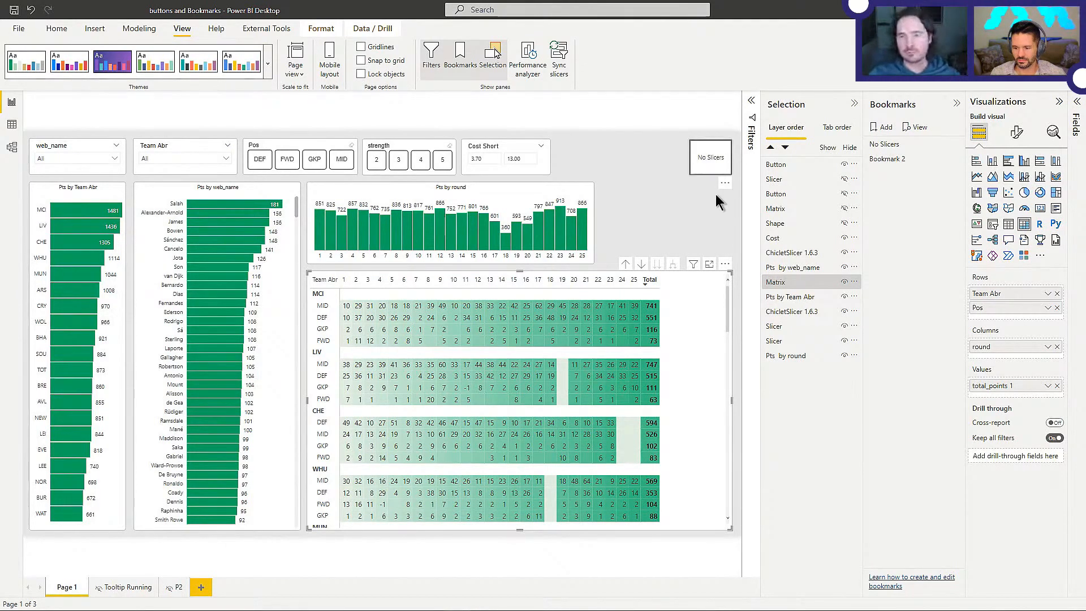
{"action": "left_click", "coordinate": [669, 232]}
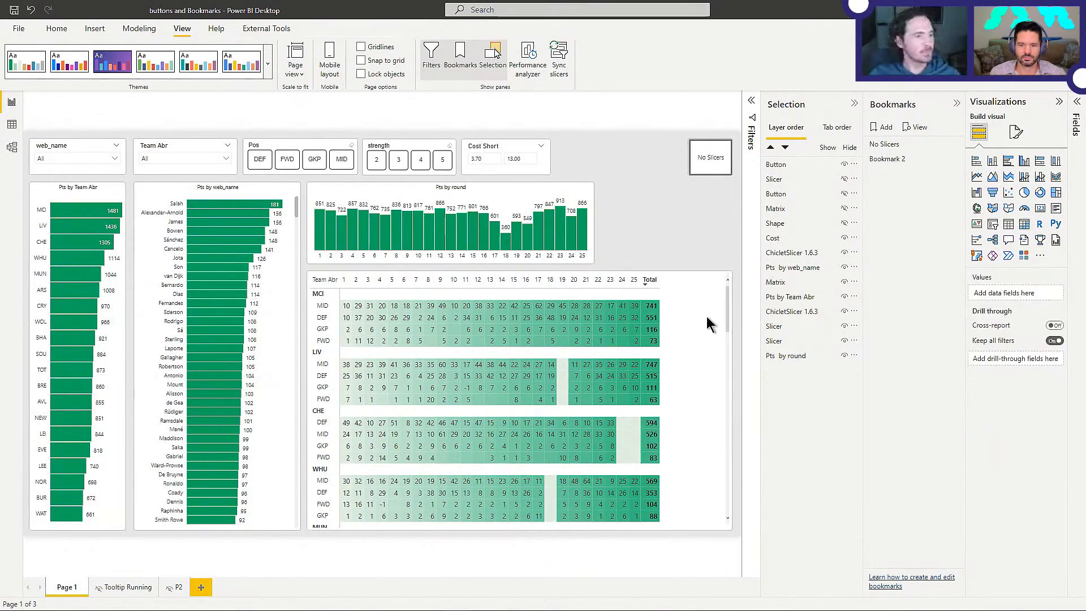
{"action": "left_click", "coordinate": [896, 160]}
Step: Rename Bookmark 2 as "Expamnd matrix"
{"action": "right_click", "coordinate": [903, 160]}
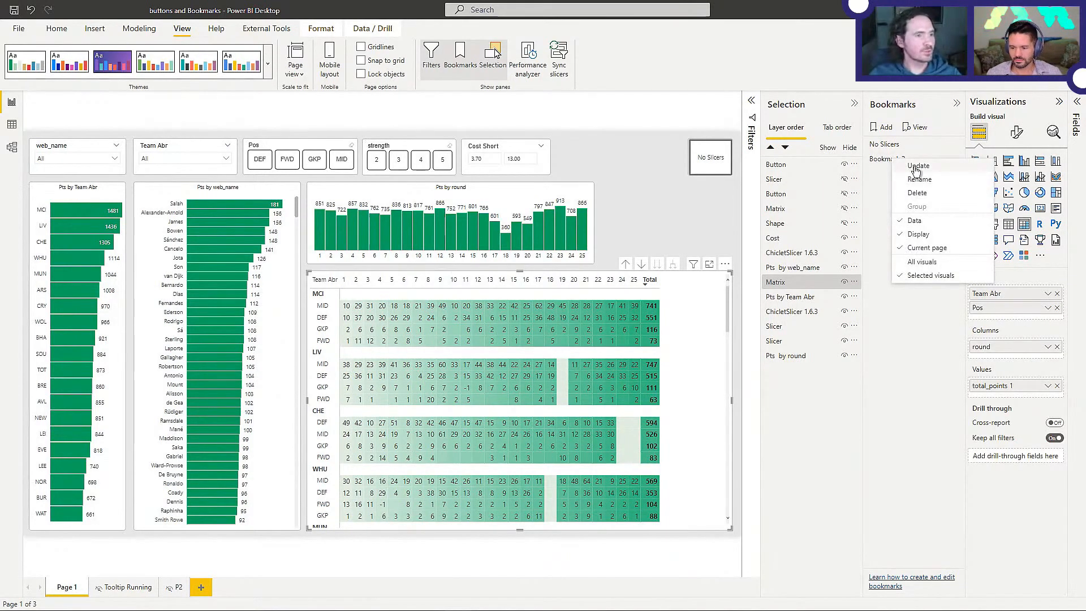
{"action": "left_click", "coordinate": [920, 180]}
{"action": "type", "text": "Expamnd matrix"}
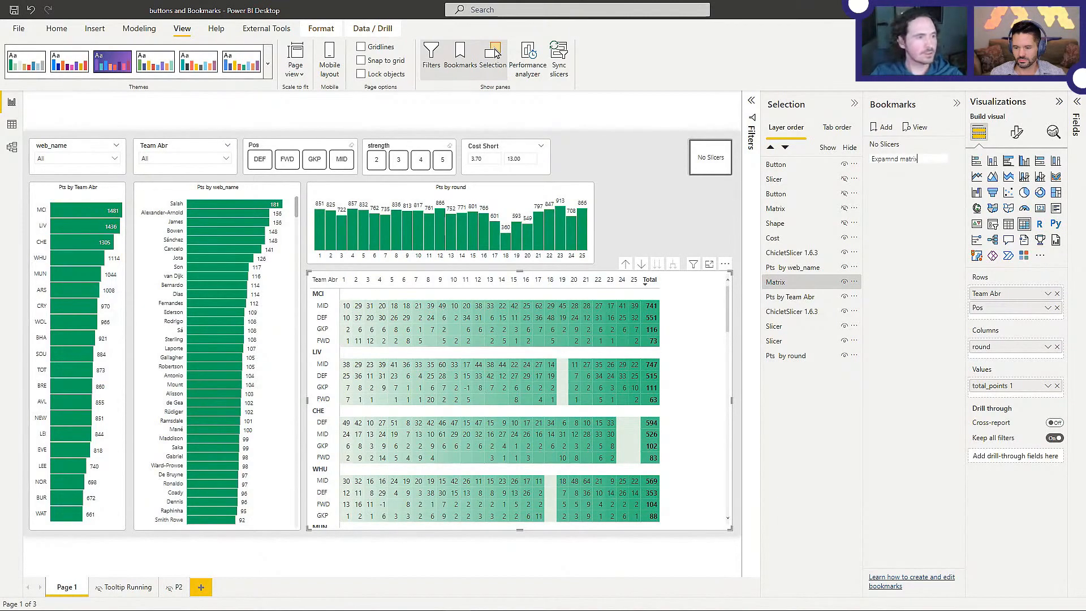
{"action": "key", "text": "Return"}
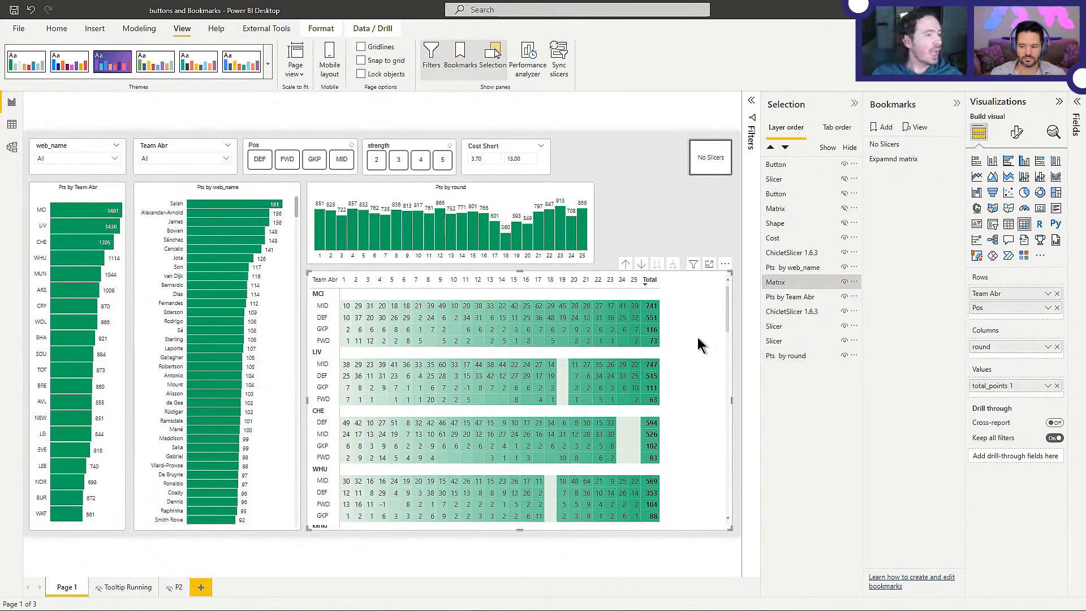
Step: Drill the matrix up to team level and add a bookmark of this view limited to Selected visuals
{"action": "left_click", "coordinate": [624, 264]}
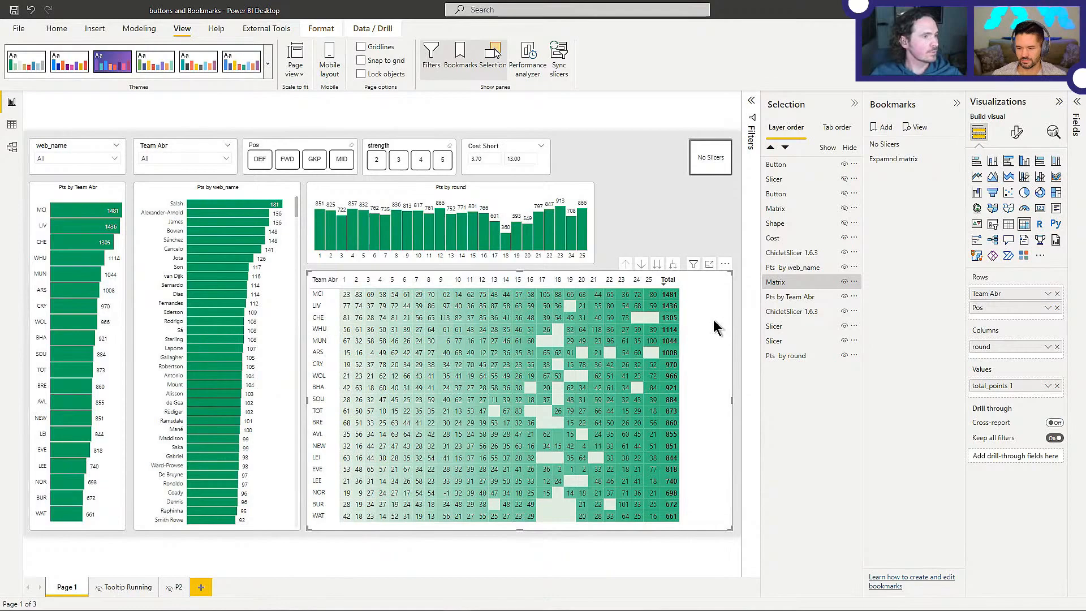
{"action": "left_click", "coordinate": [886, 127]}
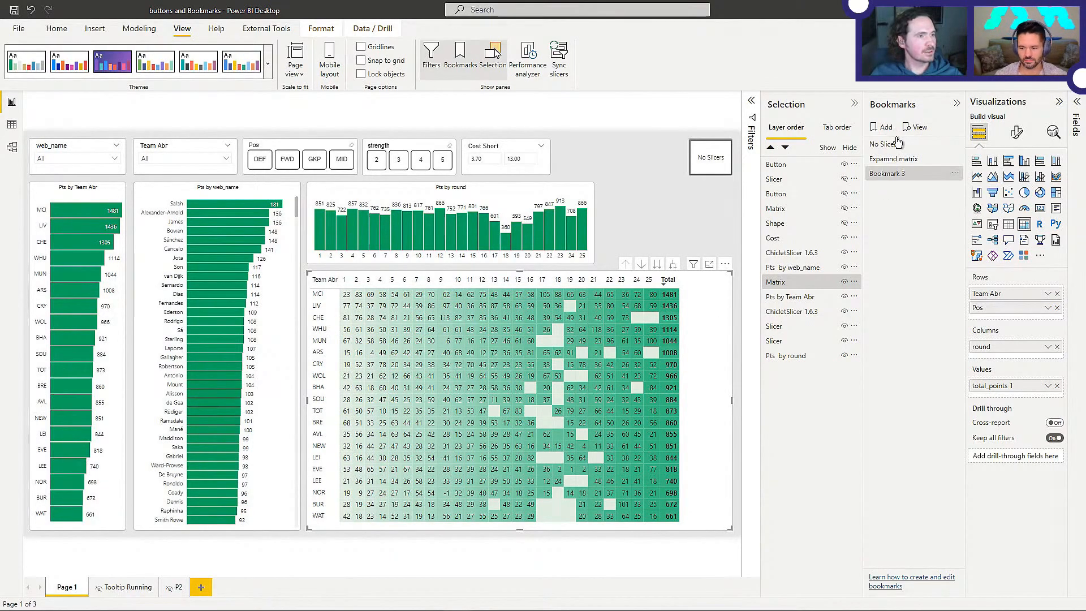
{"action": "right_click", "coordinate": [900, 175]}
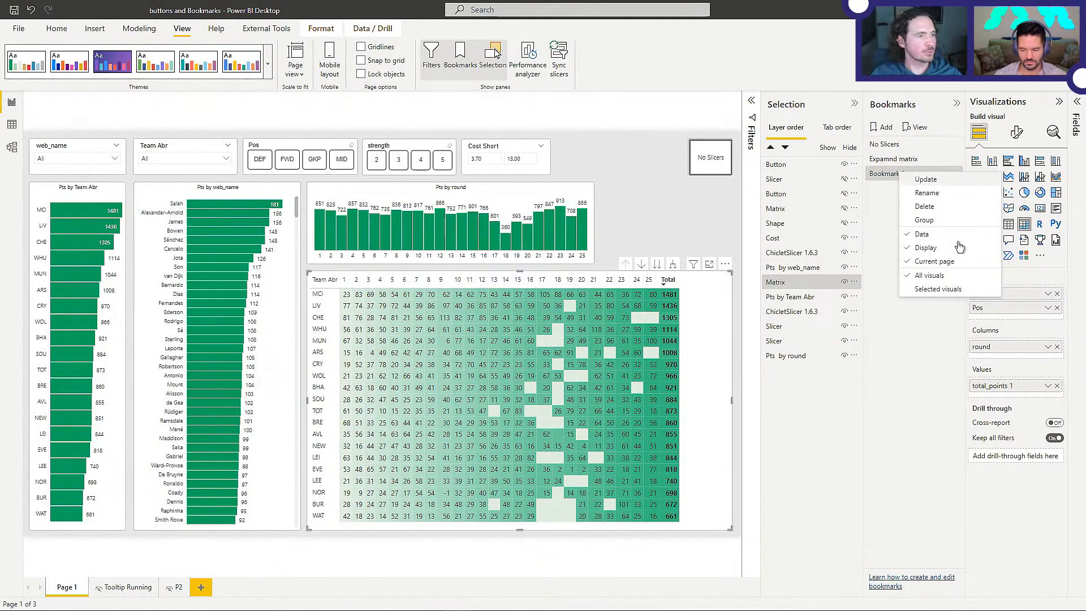
{"action": "left_click", "coordinate": [948, 296]}
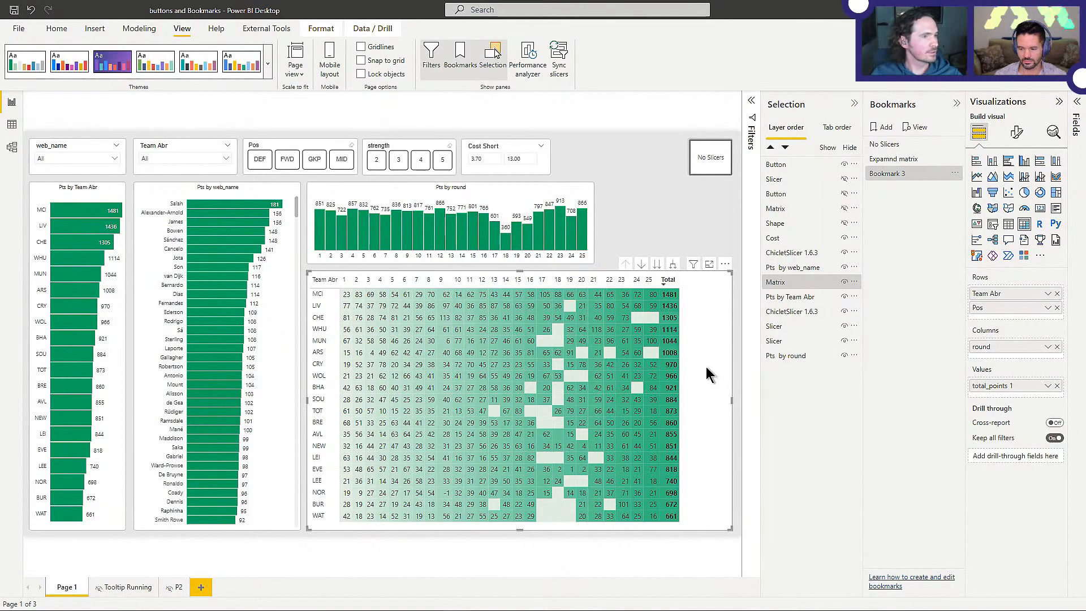
Step: Rename Bookmark 3 as "min matrix" and deselect the matrix
{"action": "right_click", "coordinate": [887, 171]}
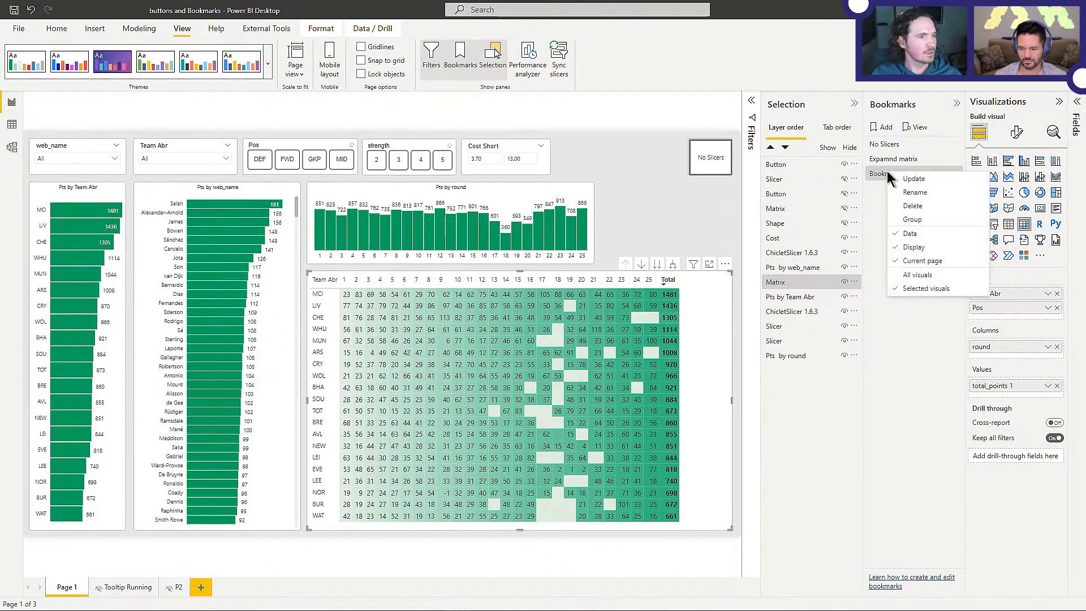
{"action": "left_click", "coordinate": [914, 192]}
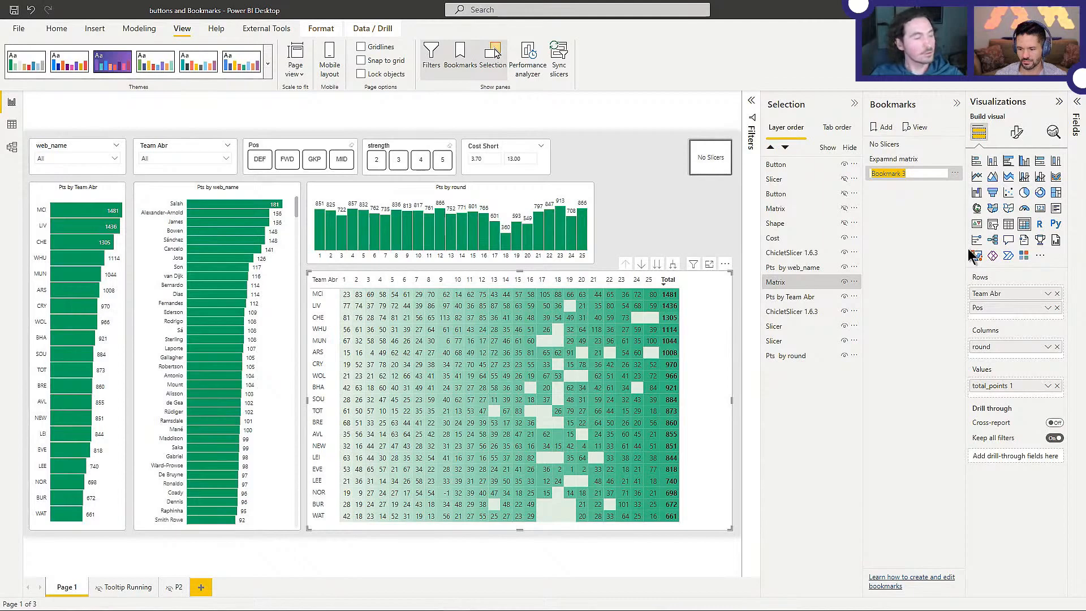
{"action": "type", "text": "min"}
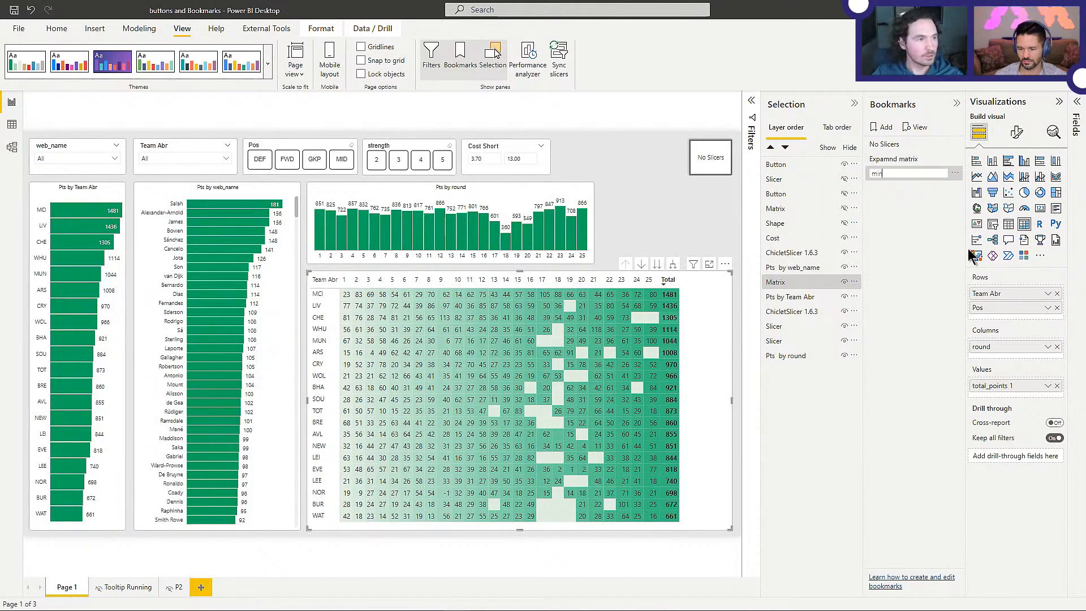
{"action": "type", "text": " matr"}
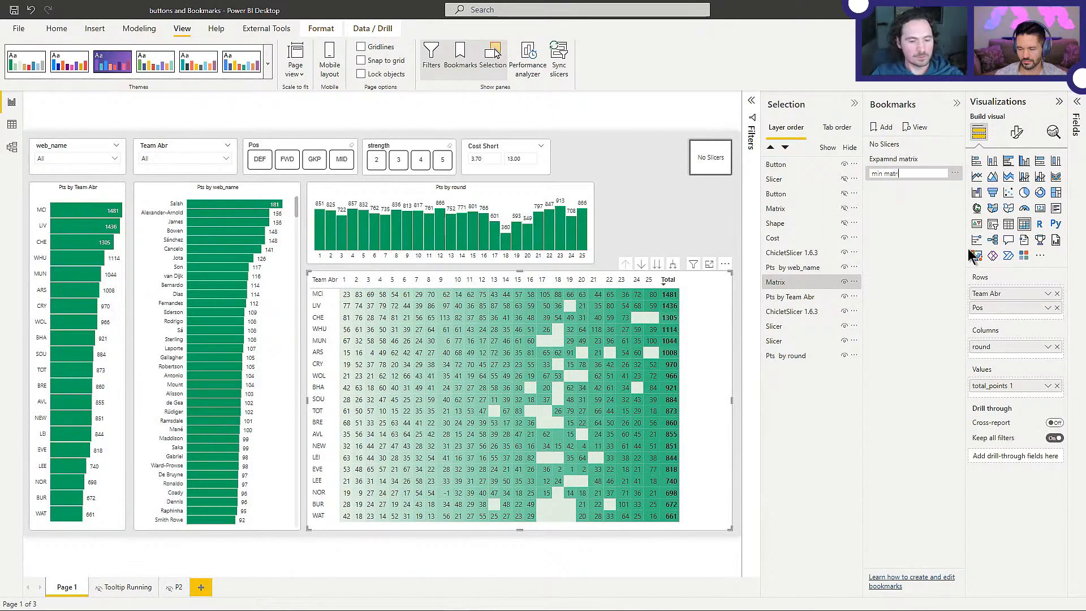
{"action": "type", "text": "ix"}
{"action": "key", "text": "Return"}
{"action": "left_click", "coordinate": [672, 237]}
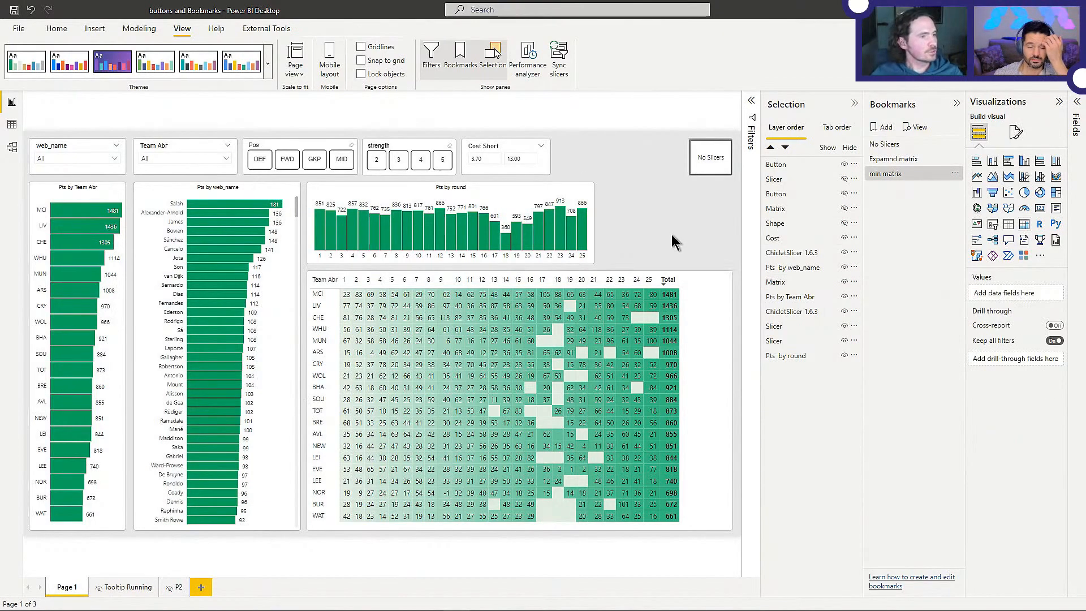
Step: Turn on the +/- icons in the row header formatting of the team points matrix, and deselect it
{"action": "left_click", "coordinate": [691, 395]}
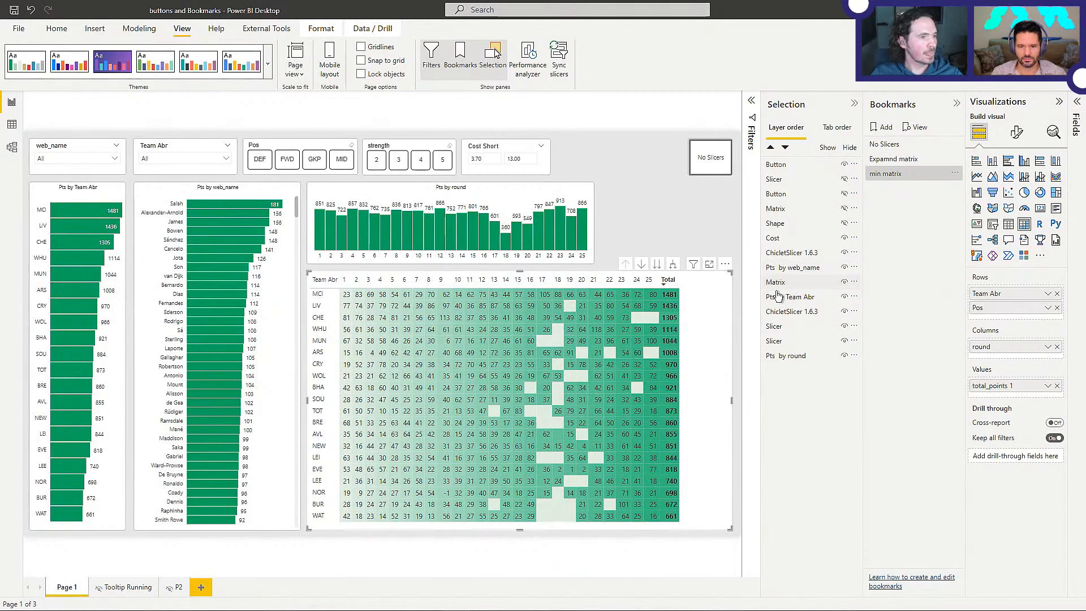
{"action": "left_click", "coordinate": [687, 230]}
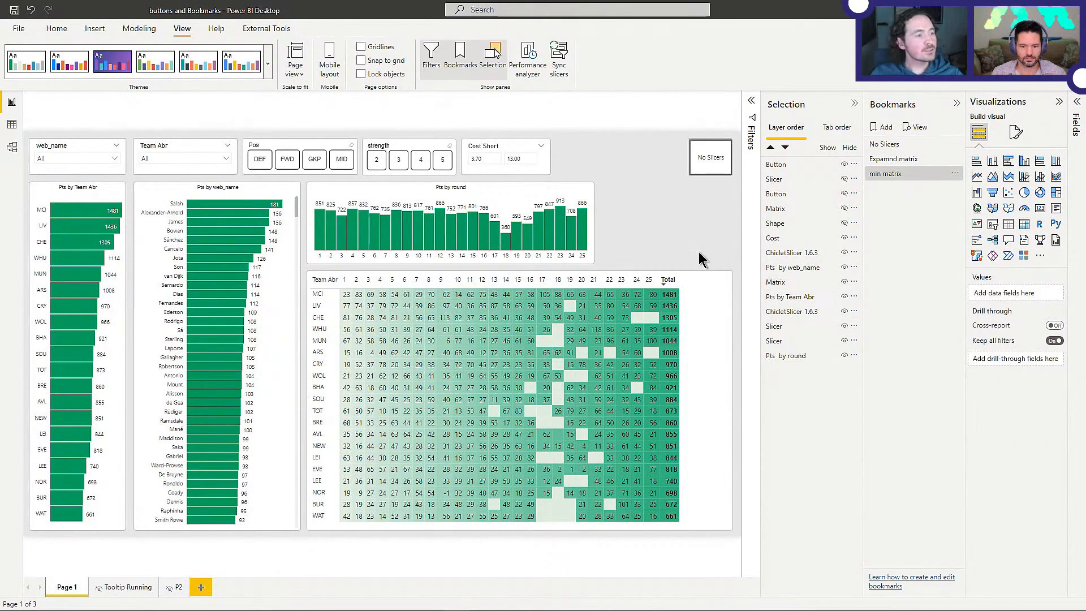
{"action": "left_click", "coordinate": [694, 302]}
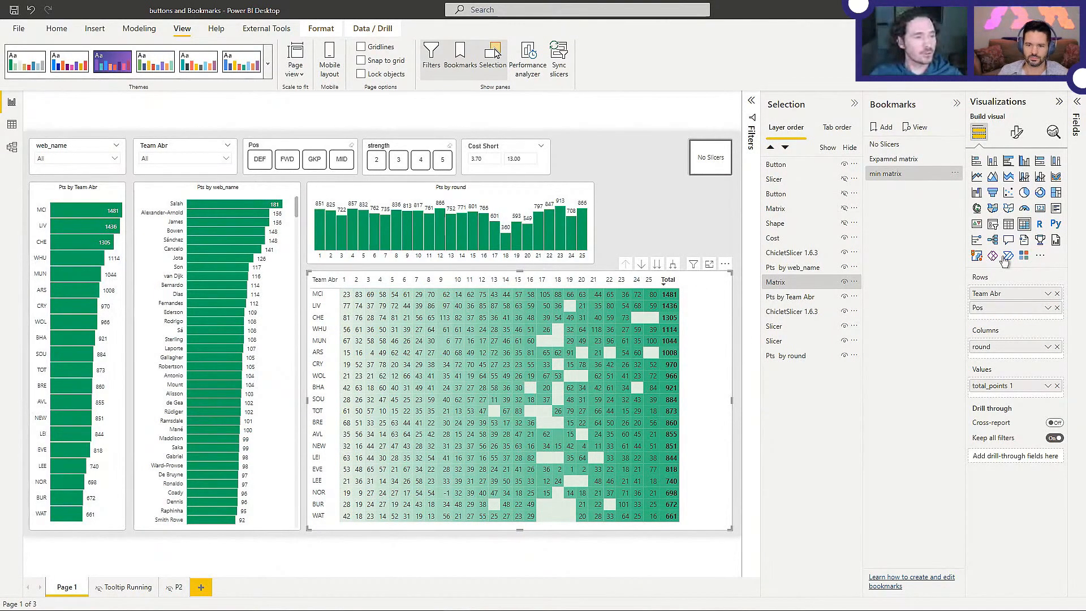
{"action": "left_click", "coordinate": [1017, 132]}
{"action": "left_click", "coordinate": [1017, 304]}
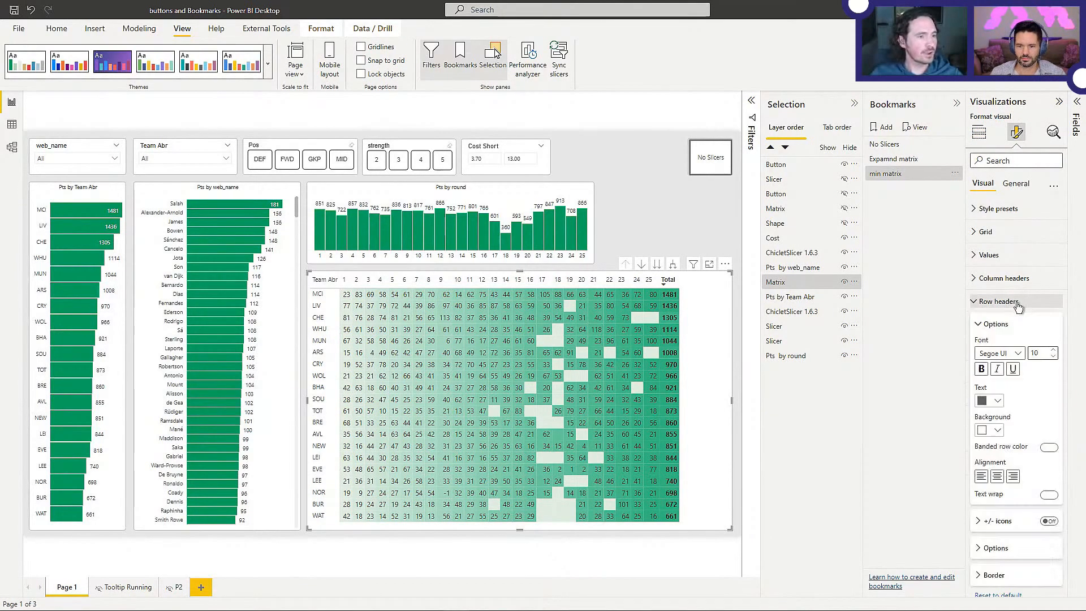
{"action": "scroll", "coordinate": [1016, 381], "scroll_direction": "down", "scroll_amount": 2}
{"action": "left_click", "coordinate": [1051, 461]}
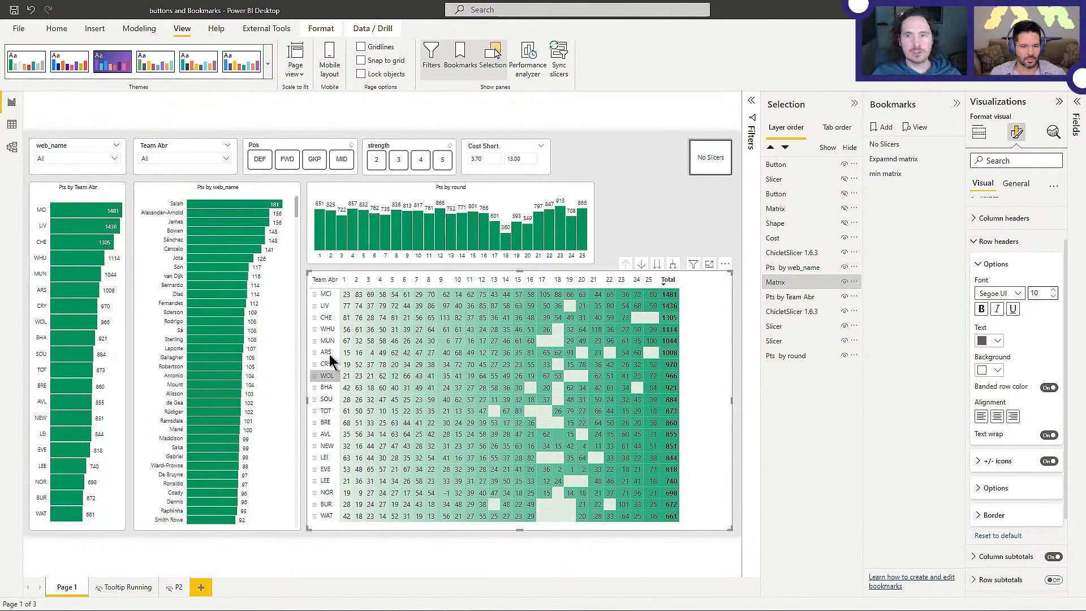
{"action": "left_click", "coordinate": [653, 240]}
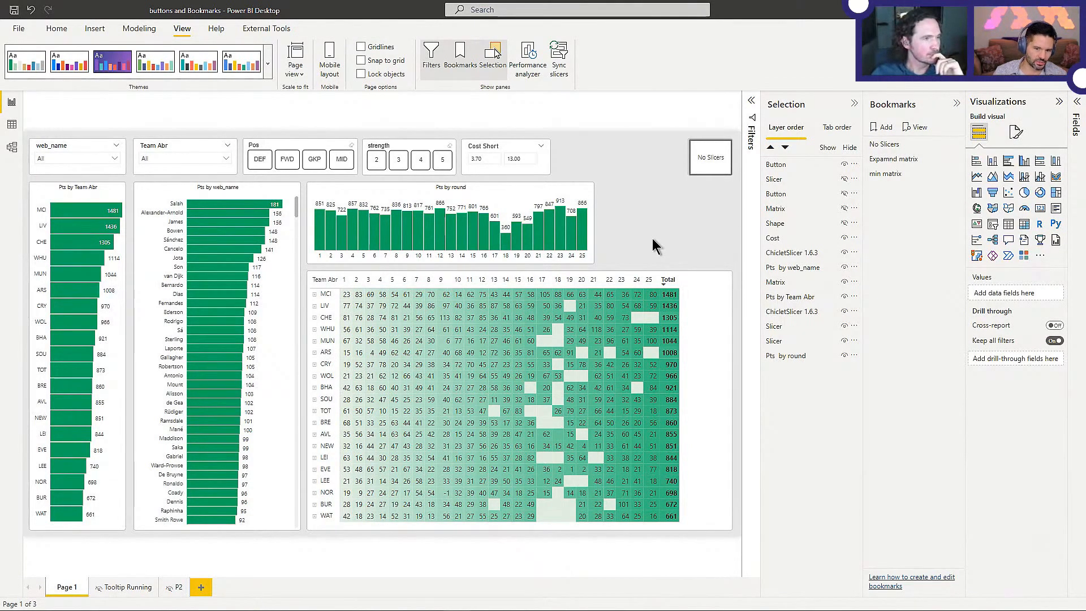
Step: Look at the Expand options for the LIV row of the matrix without applying any
{"action": "left_click", "coordinate": [318, 308]}
{"action": "right_click", "coordinate": [318, 308]}
{"action": "mouse_move", "coordinate": [356, 313]}
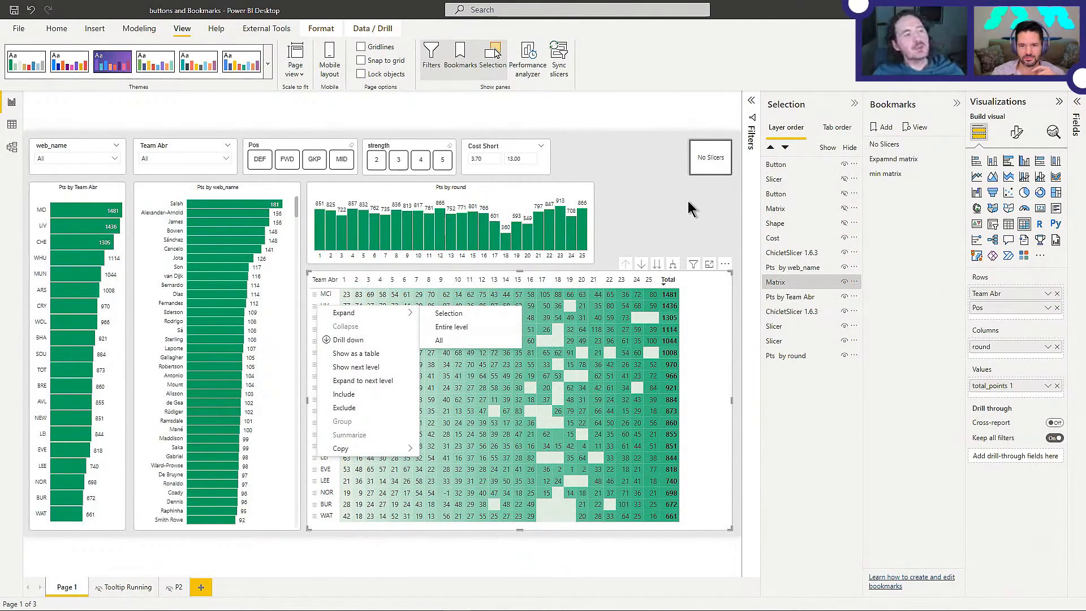
{"action": "key", "text": "Escape"}
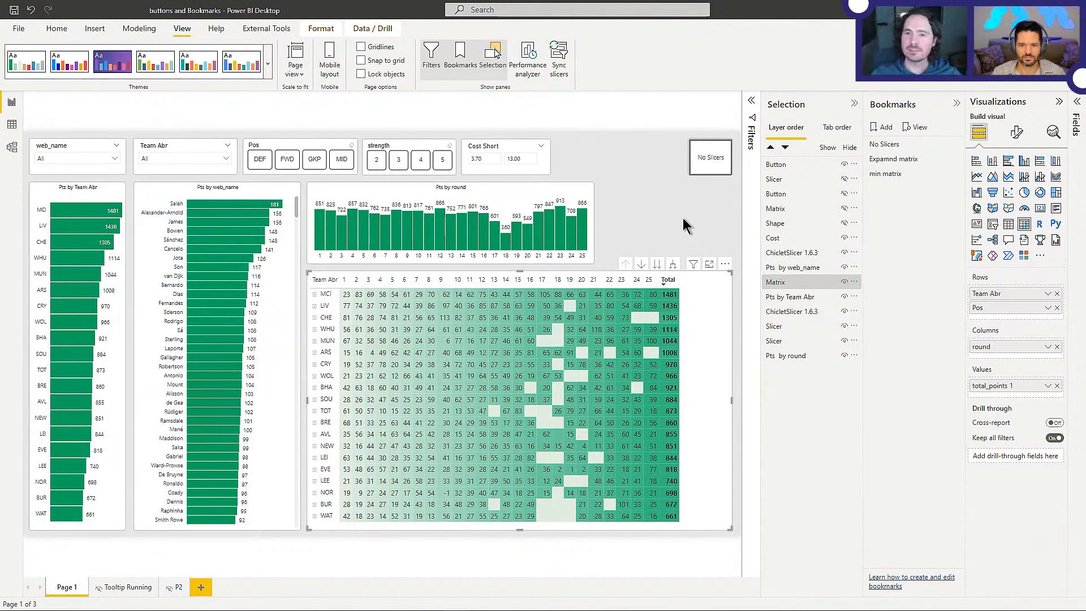
{"action": "left_click", "coordinate": [673, 204]}
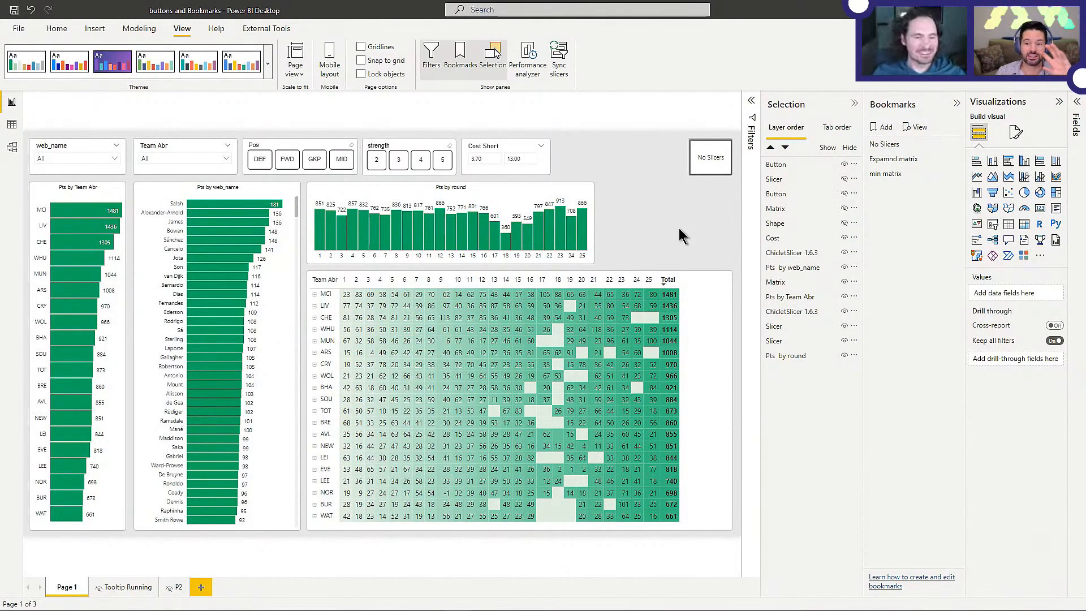
Step: Widen the Pts by round chart slightly towards the empty space beside it
{"action": "left_click", "coordinate": [415, 197]}
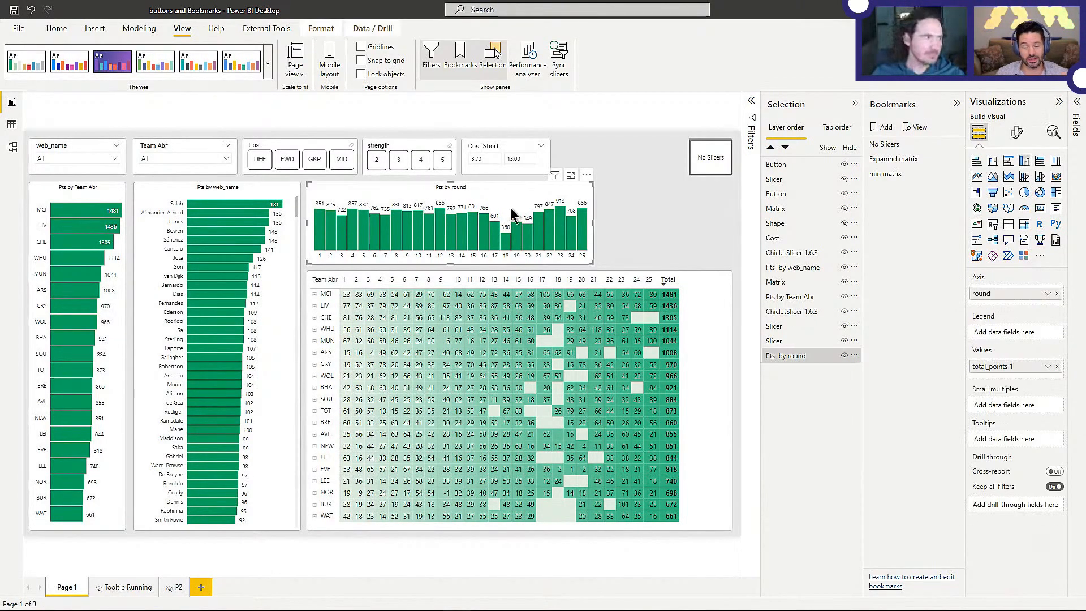
{"action": "left_click_drag", "start_coordinate": [610, 224], "coordinate": [616, 224]}
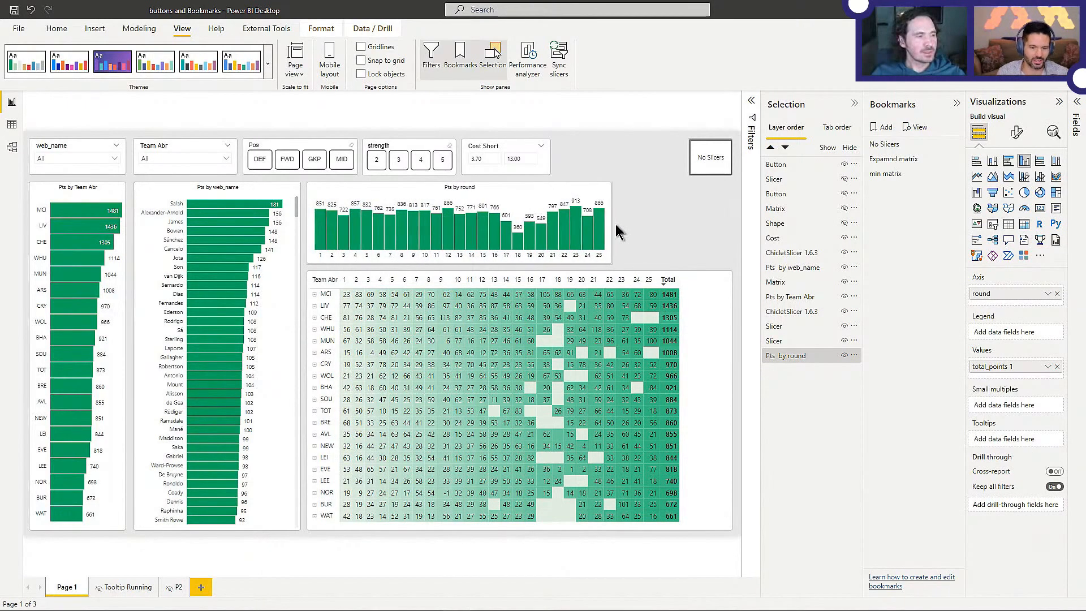
{"action": "left_click", "coordinate": [646, 222]}
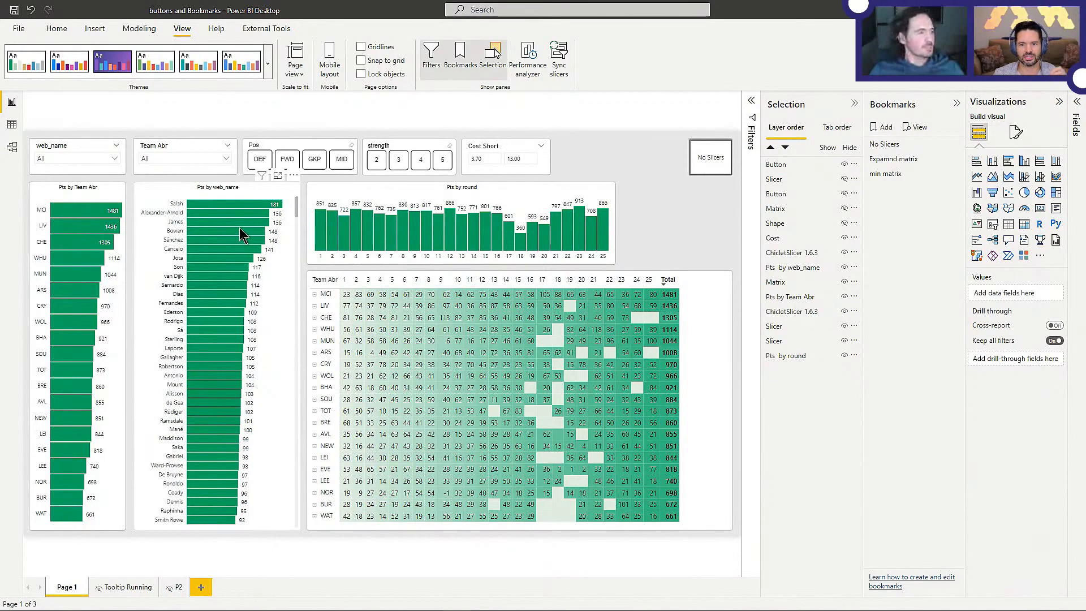
Step: Check the options of the Expamnd matrix bookmark and apply the bookmark to the page
{"action": "mouse_move", "coordinate": [64, 243]}
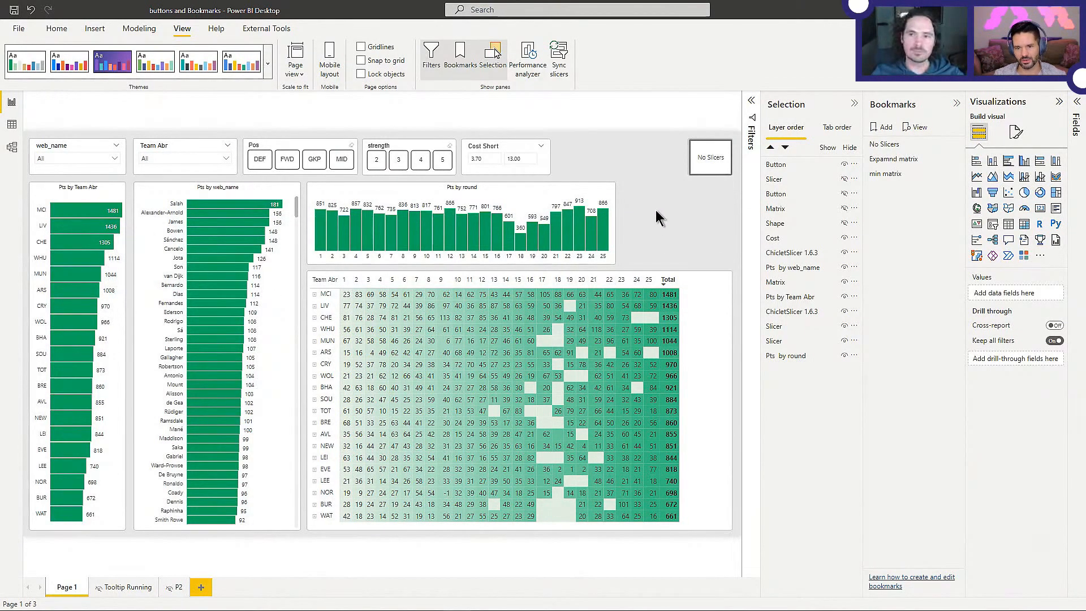
{"action": "mouse_move", "coordinate": [633, 361]}
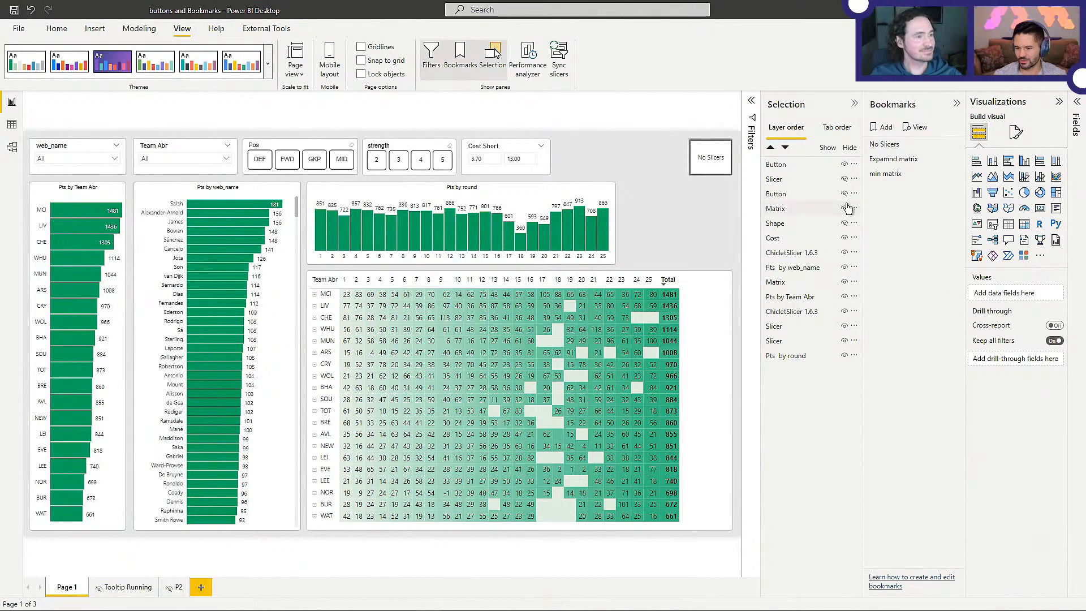
{"action": "right_click", "coordinate": [903, 172]}
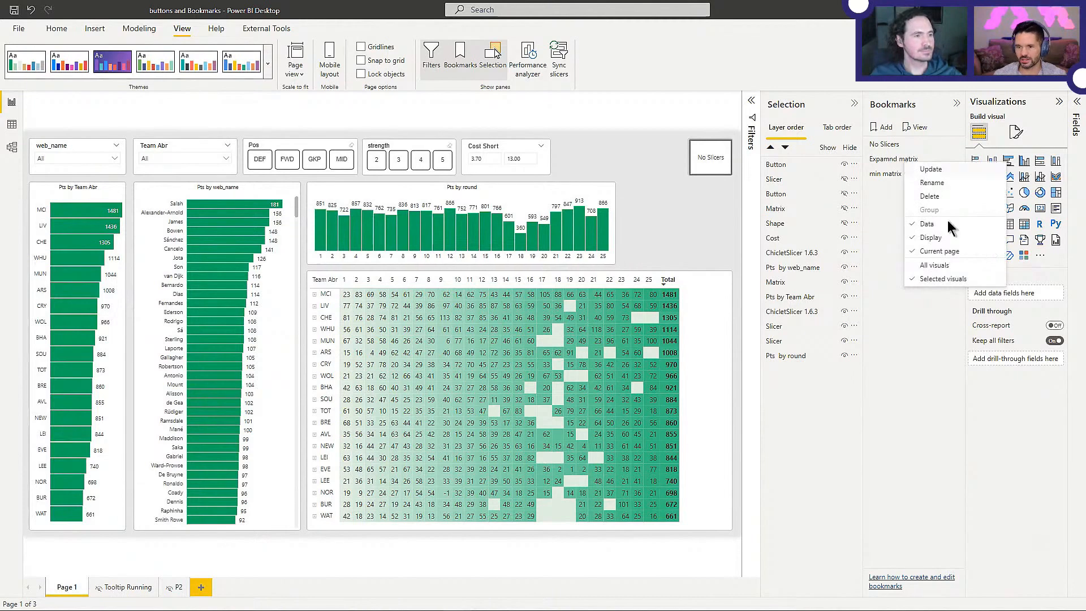
{"action": "left_click", "coordinate": [707, 215]}
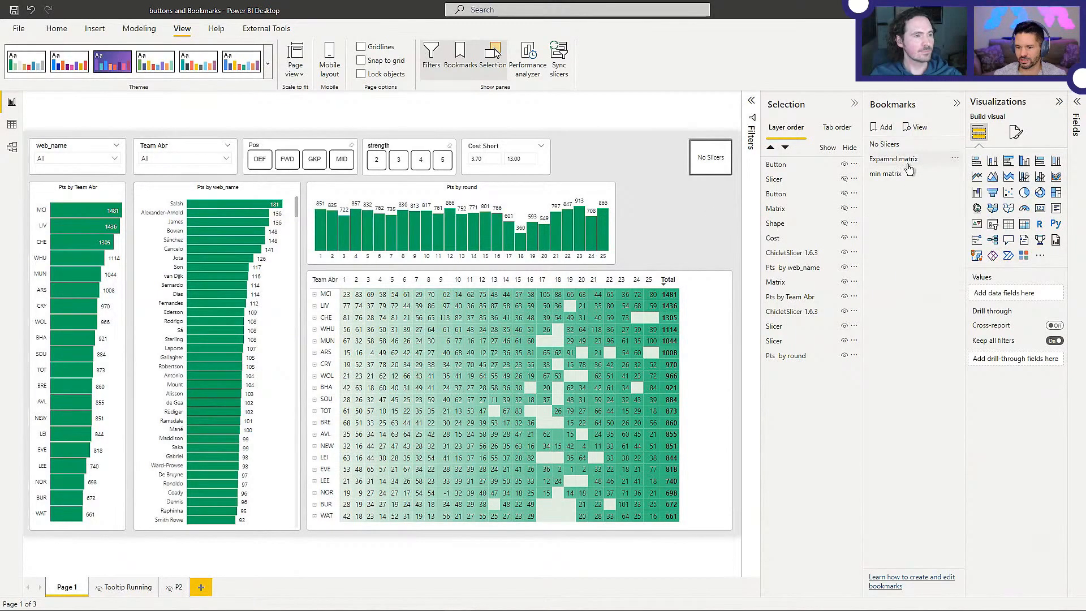
{"action": "left_click", "coordinate": [910, 171]}
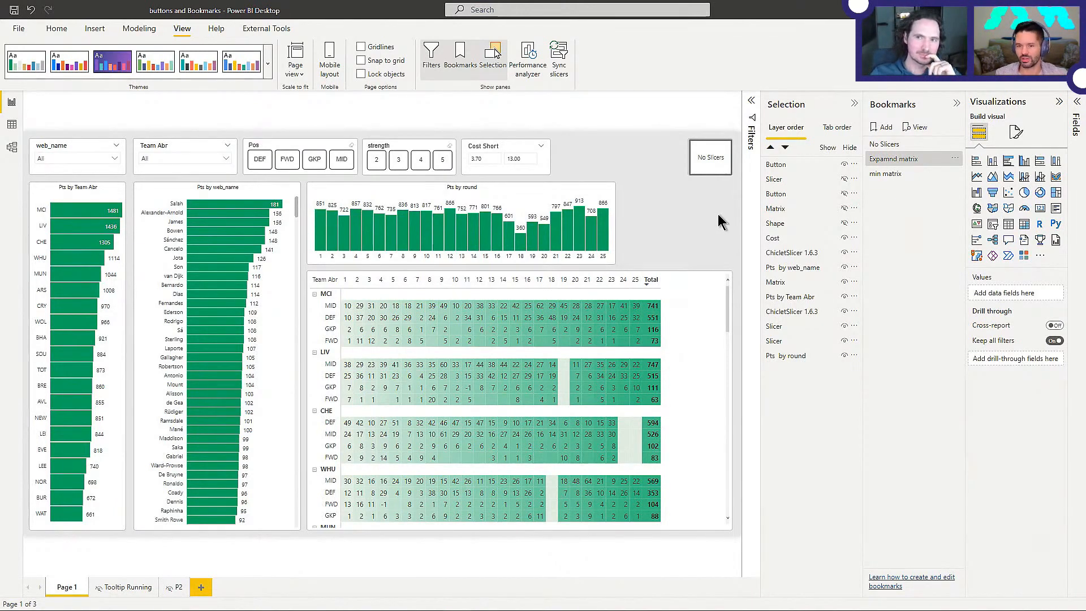
Step: Expand the Filters pane to view the page and report filters and its visibility setting
{"action": "left_click", "coordinate": [751, 101]}
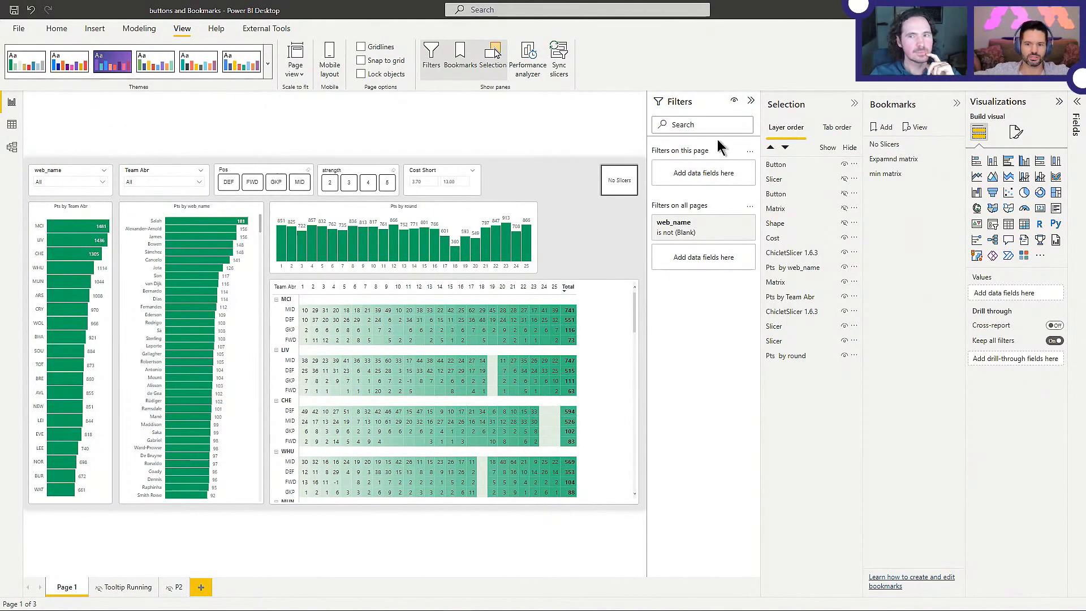
{"action": "left_click", "coordinate": [750, 102]}
{"action": "left_click", "coordinate": [752, 102]}
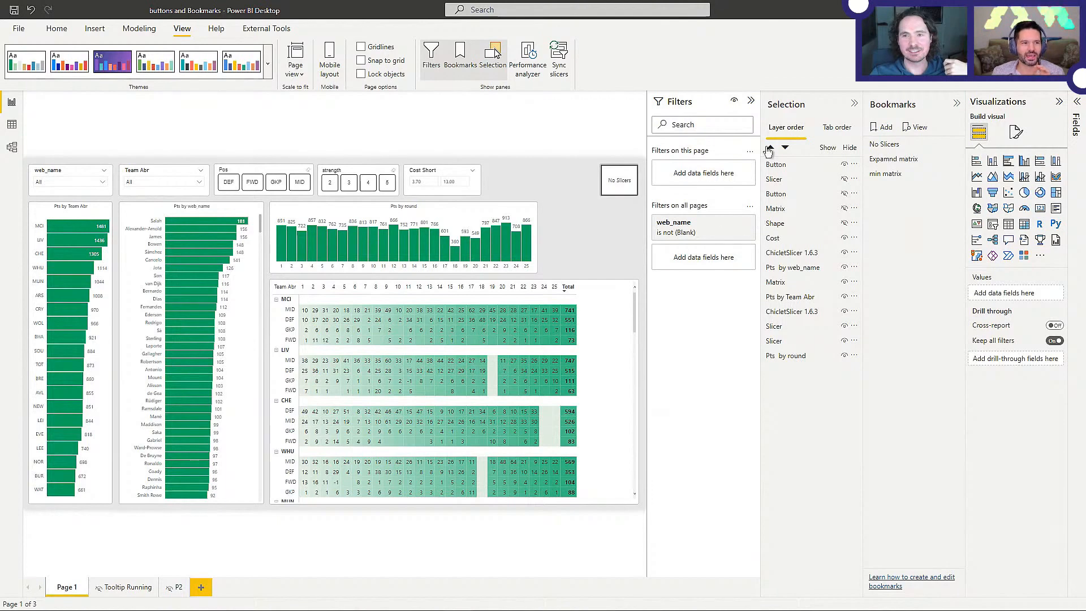
{"action": "left_click", "coordinate": [734, 101]}
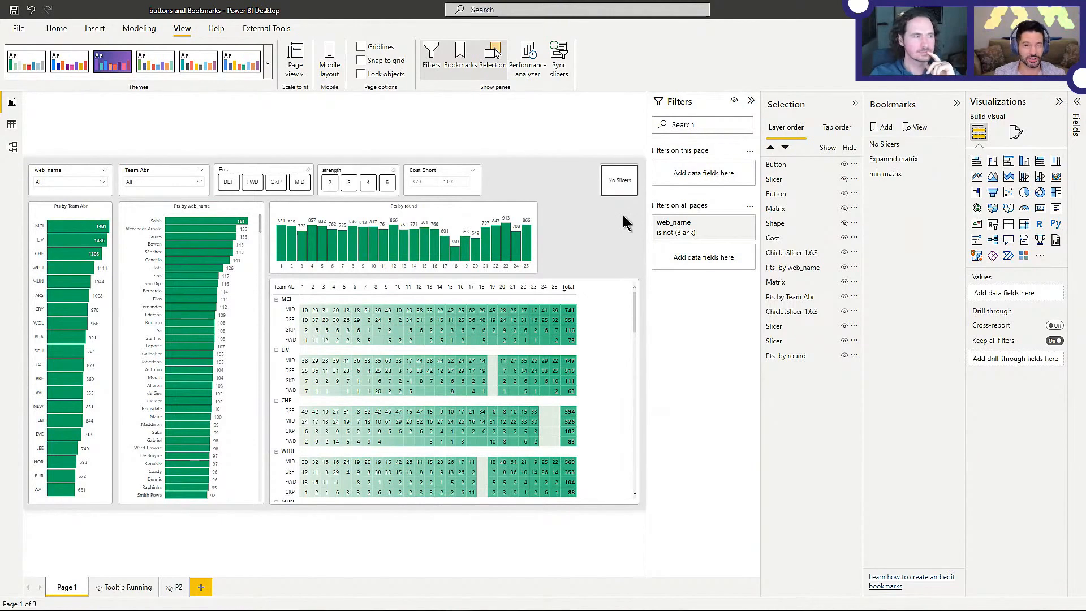
Step: Apply the min matrix and Expamnd matrix bookmarks, filter Pos to MID, and reapply min matrix to test it with the slicer
{"action": "left_click", "coordinate": [886, 175]}
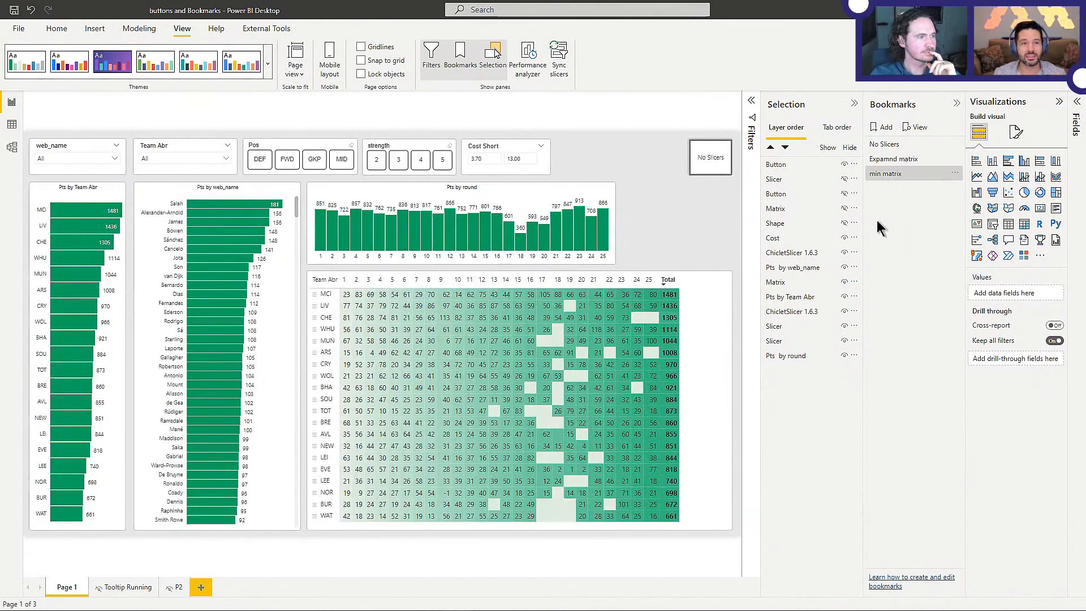
{"action": "left_click", "coordinate": [911, 164]}
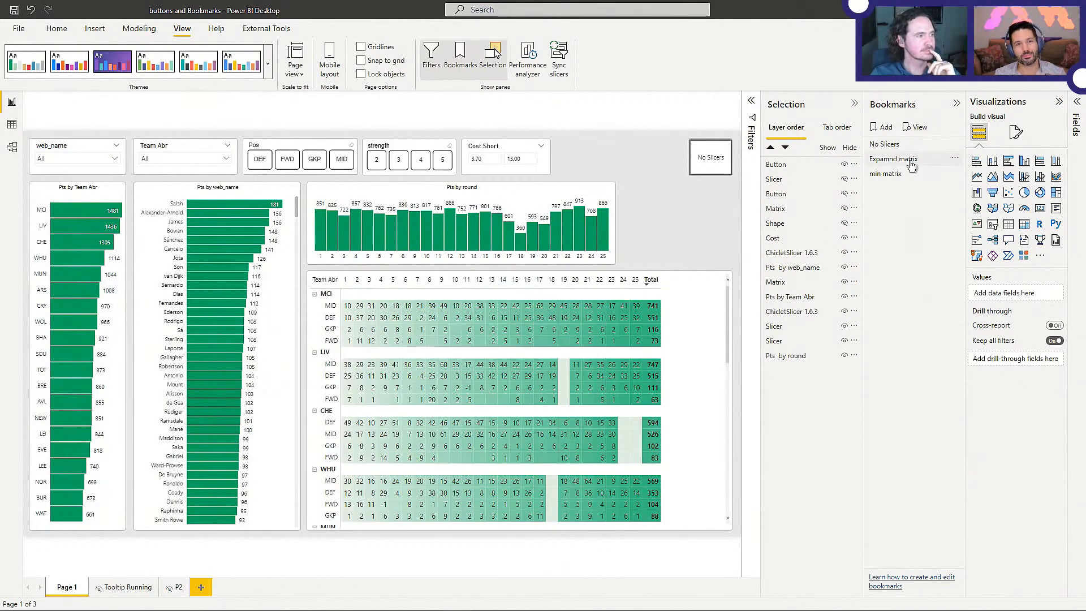
{"action": "left_click", "coordinate": [343, 160]}
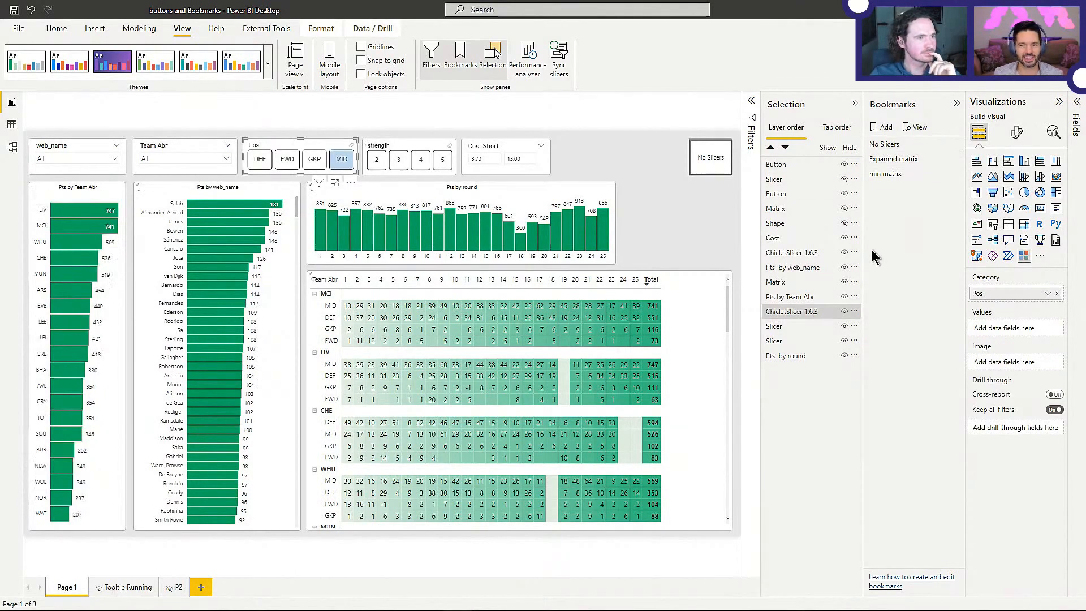
{"action": "left_click", "coordinate": [892, 175]}
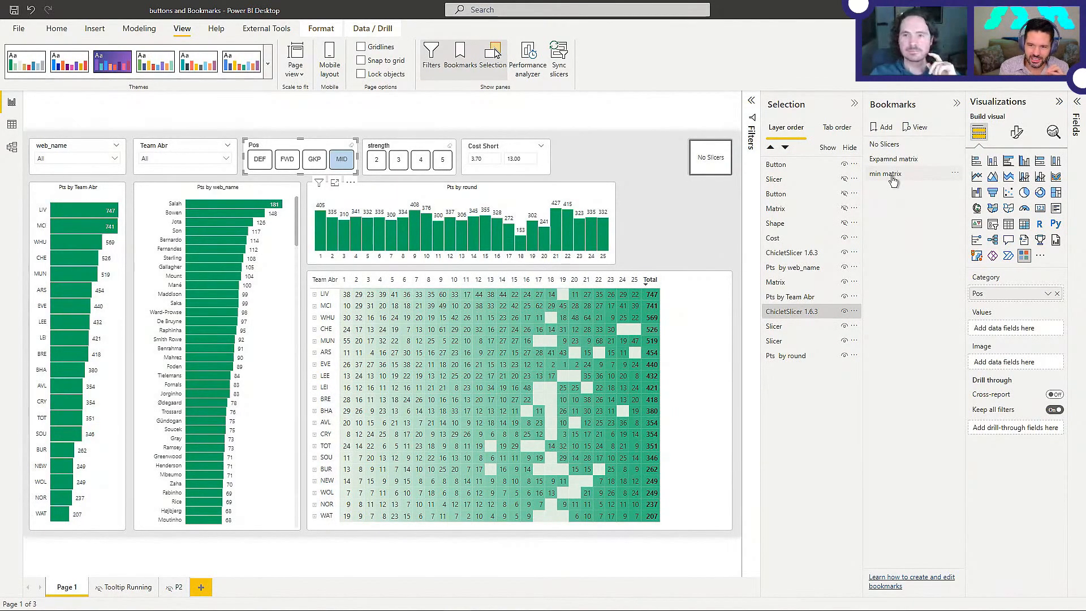
{"action": "left_click", "coordinate": [892, 180]}
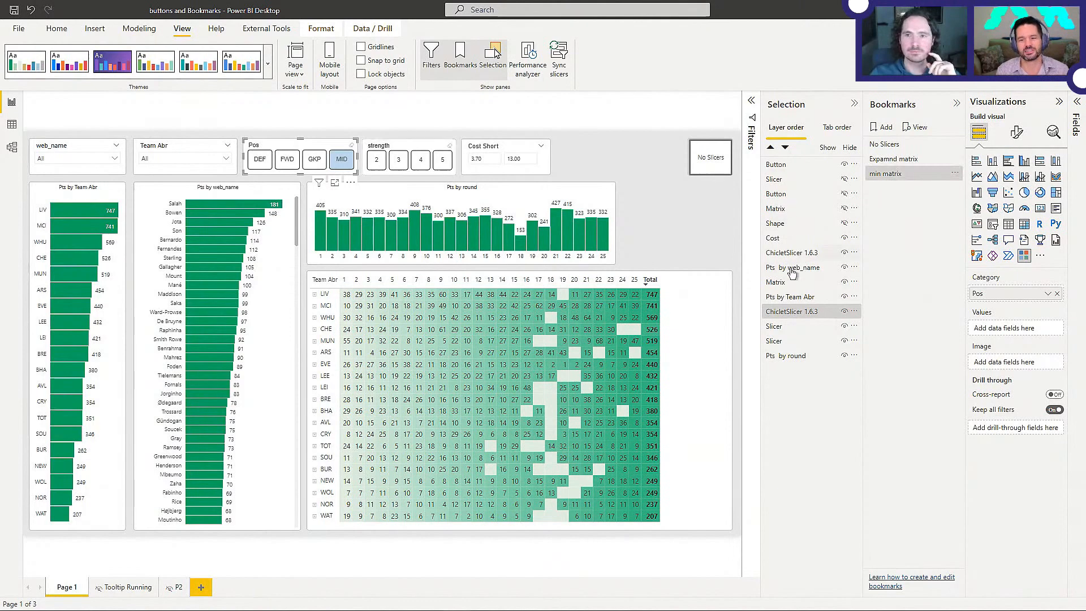
{"action": "left_click", "coordinate": [717, 226]}
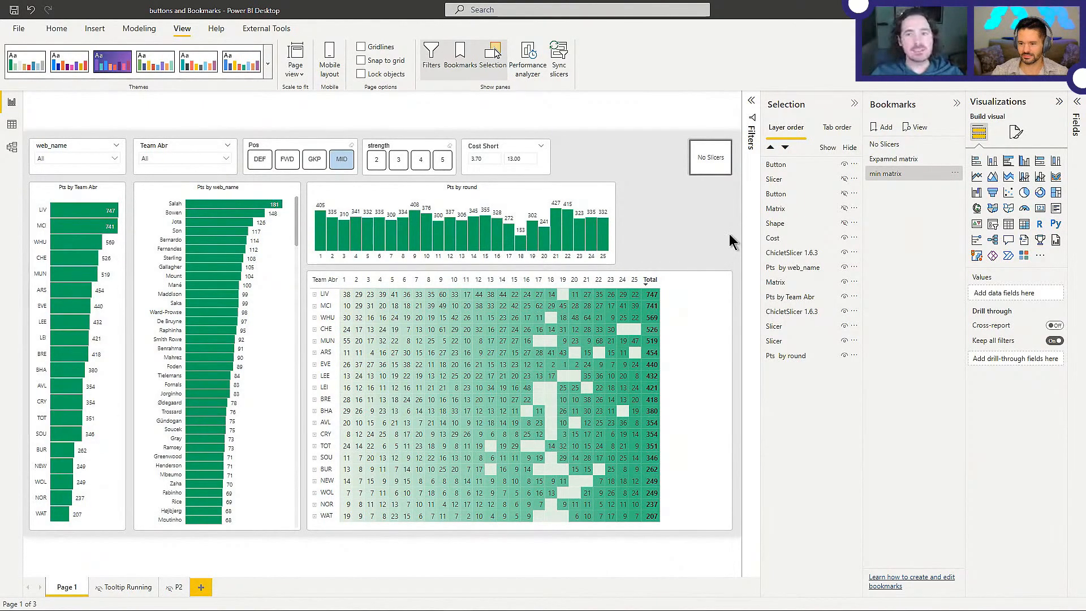
Step: Hide the Filters pane from report readers, then collapse and reopen the pane
{"action": "left_click", "coordinate": [751, 103]}
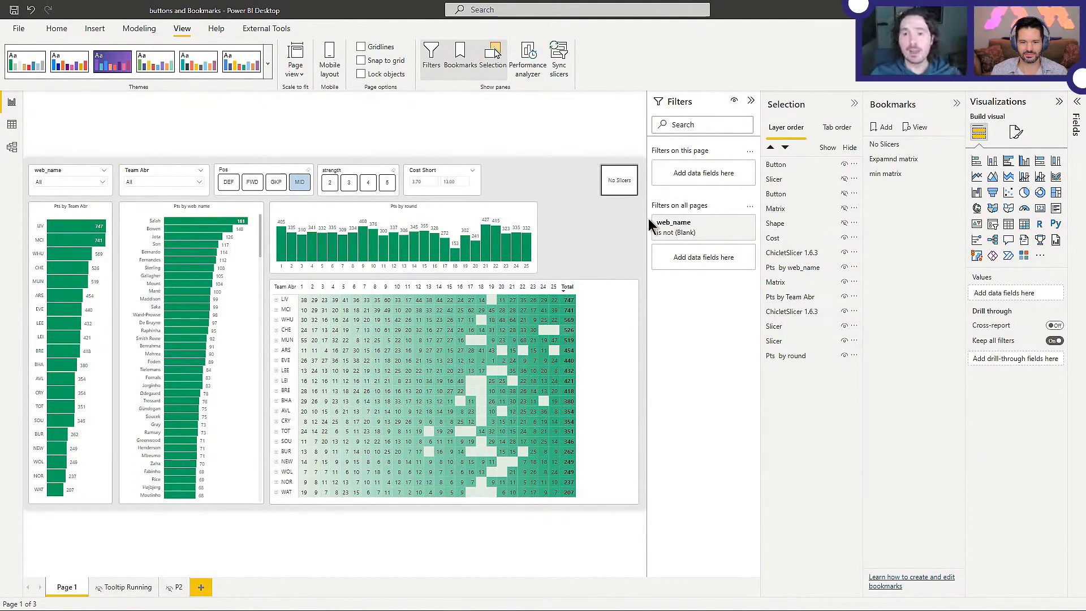
{"action": "left_click", "coordinate": [733, 101]}
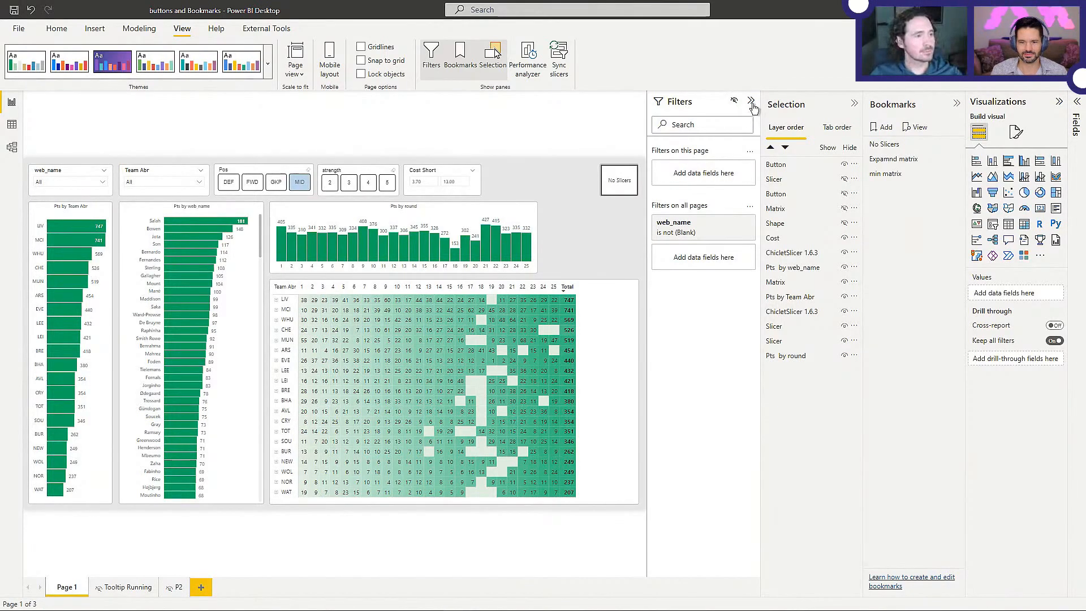
{"action": "left_click", "coordinate": [750, 102]}
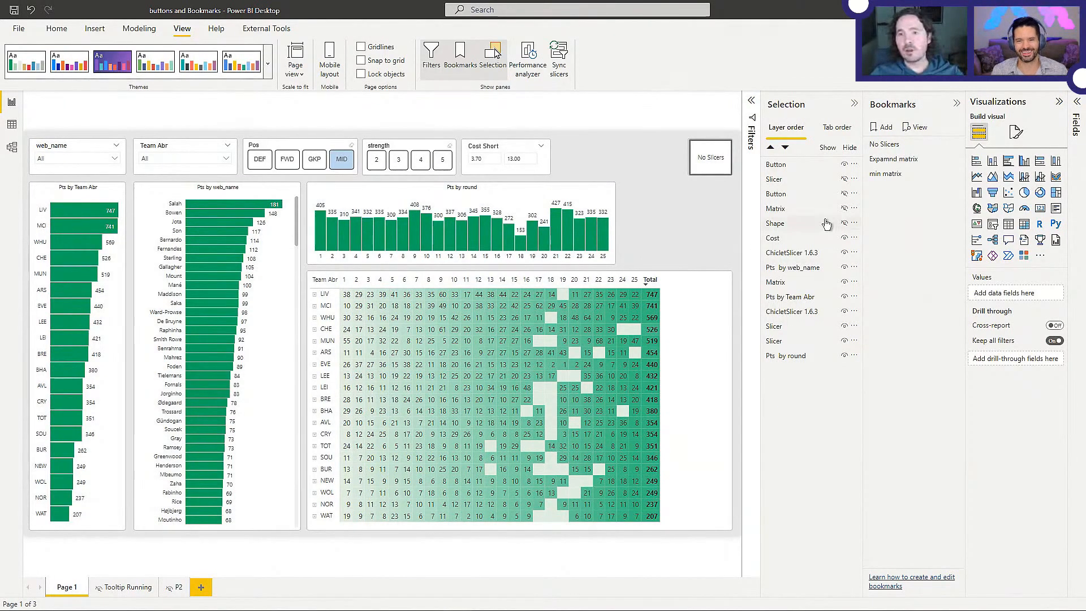
{"action": "left_click", "coordinate": [752, 131]}
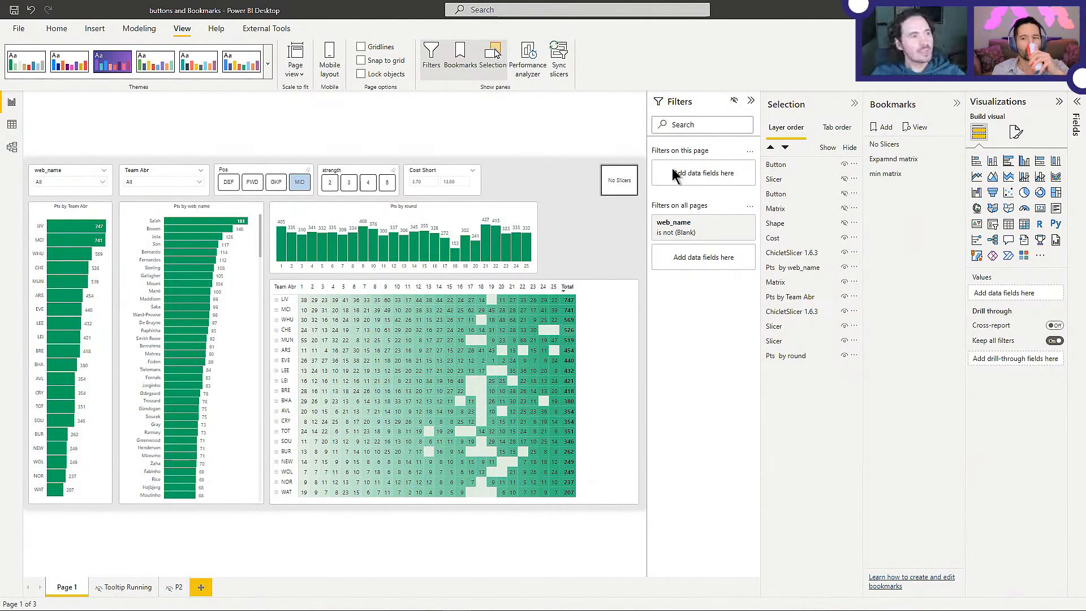
Step: Collapse the Filters pane, reopen it to view the filters, and leave it collapsed
{"action": "left_click", "coordinate": [752, 102]}
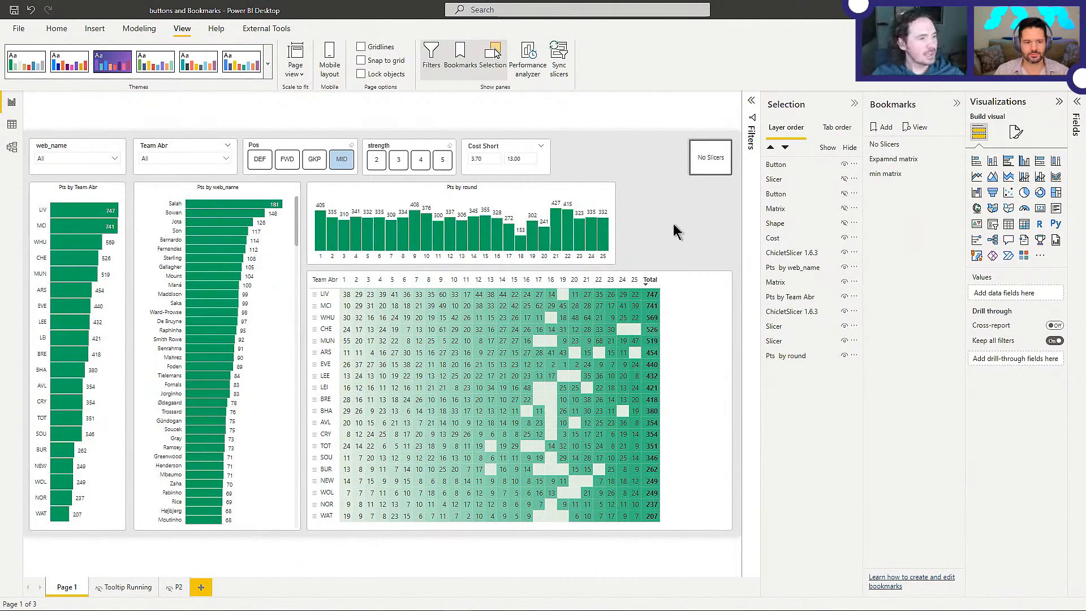
{"action": "left_click", "coordinate": [754, 101]}
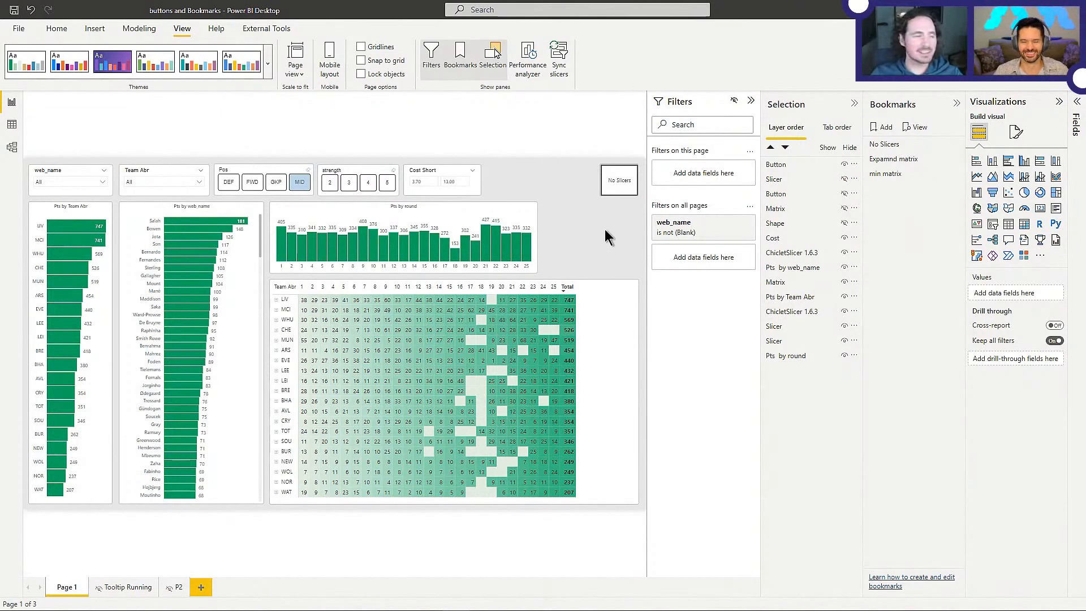
{"action": "left_click", "coordinate": [751, 102]}
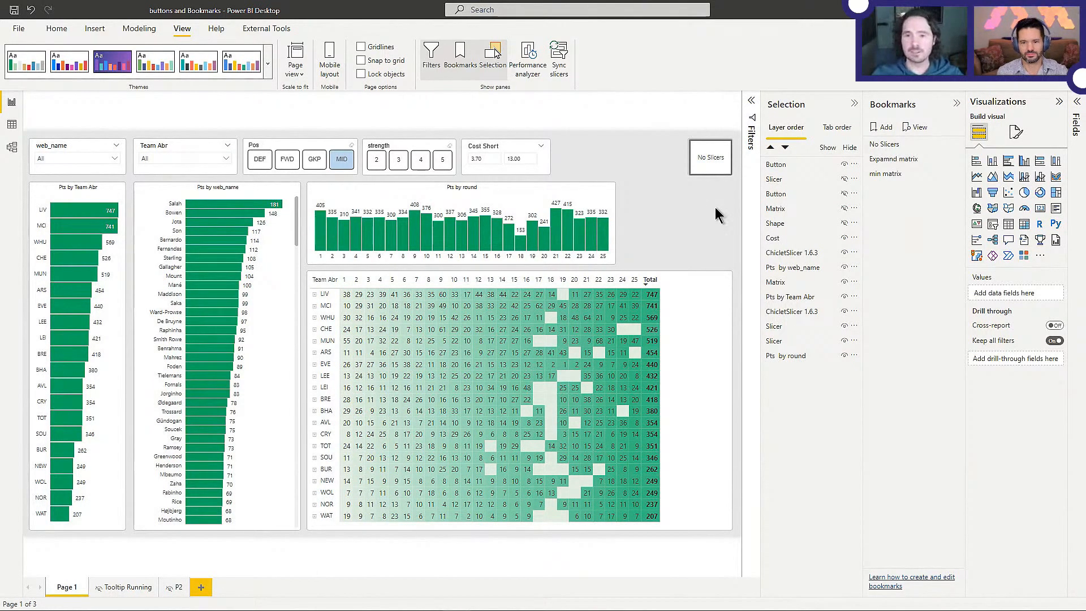
Step: Group the Expamnd matrix and min matrix bookmarks together
{"action": "right_click", "coordinate": [935, 160]}
{"action": "left_click", "coordinate": [913, 186]}
{"action": "left_click", "coordinate": [915, 175]}
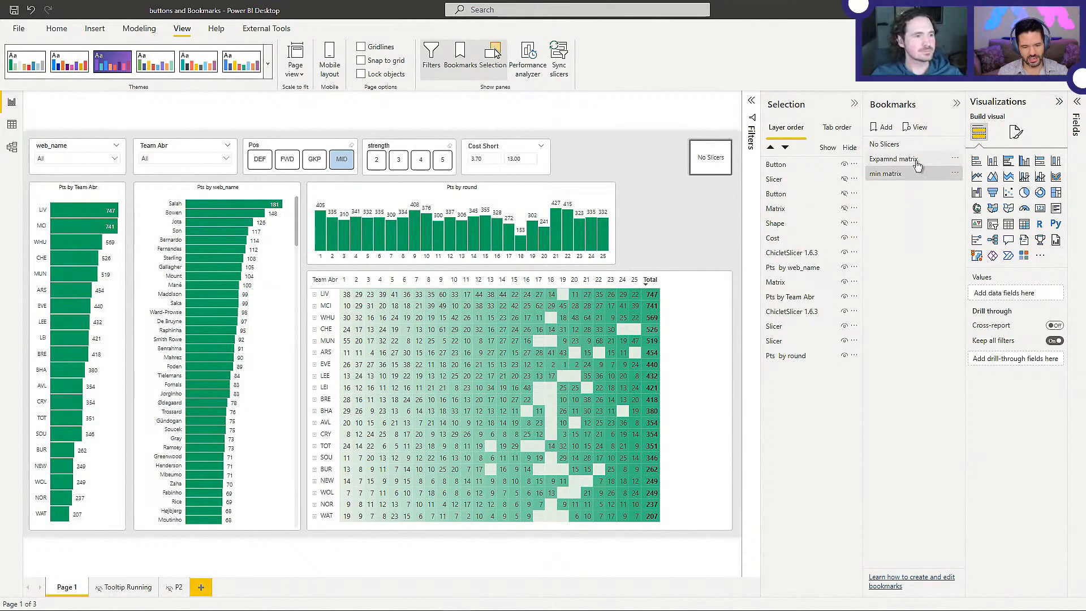
{"action": "left_click", "coordinate": [921, 163], "text": "ctrl"}
{"action": "left_click", "coordinate": [914, 176], "text": "ctrl"}
{"action": "right_click", "coordinate": [911, 175]}
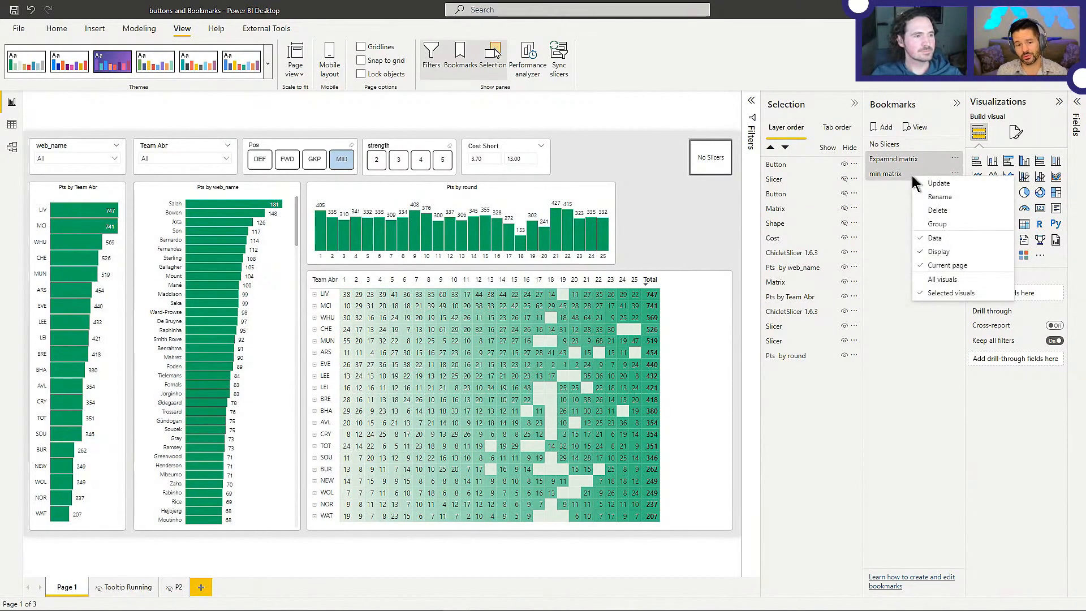
{"action": "left_click", "coordinate": [991, 232]}
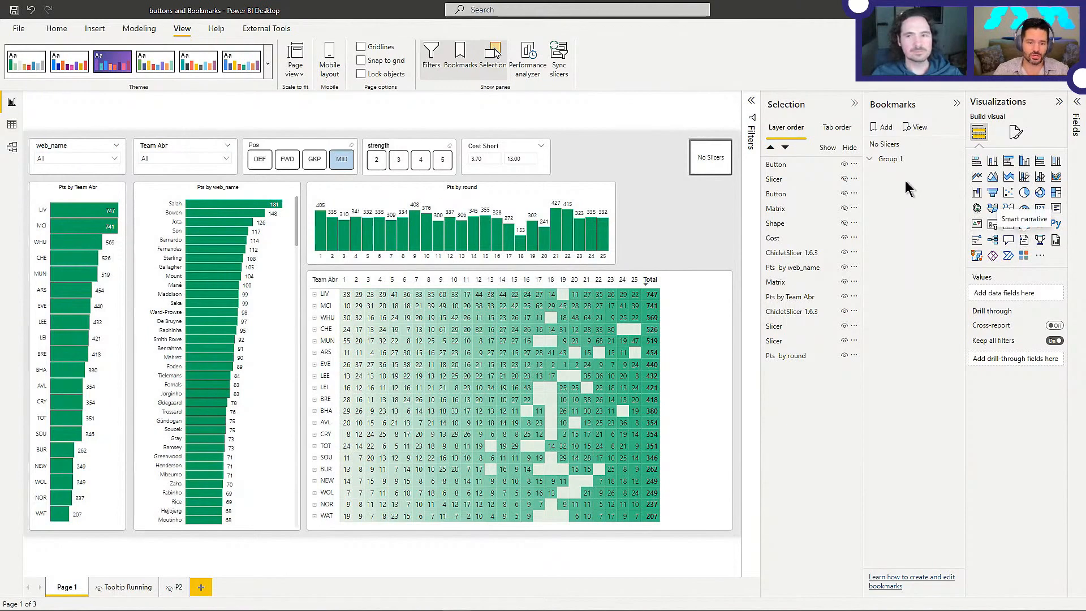
Step: Rename the new bookmark group to Hierarchy and expand it to list its bookmarks
{"action": "right_click", "coordinate": [900, 158]}
{"action": "left_click", "coordinate": [917, 163]}
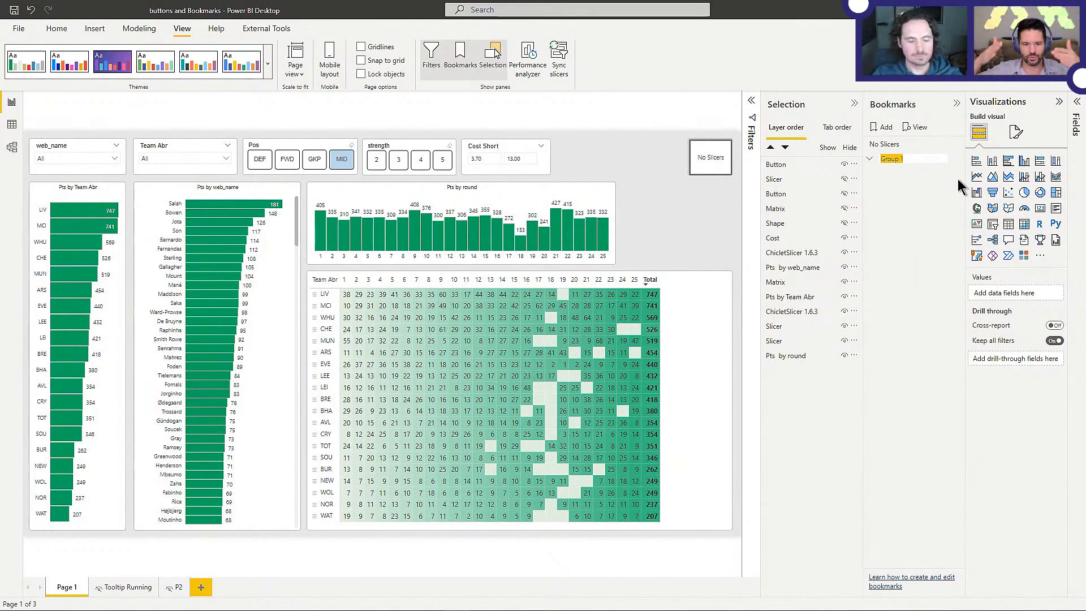
{"action": "type", "text": "Hierarchy"}
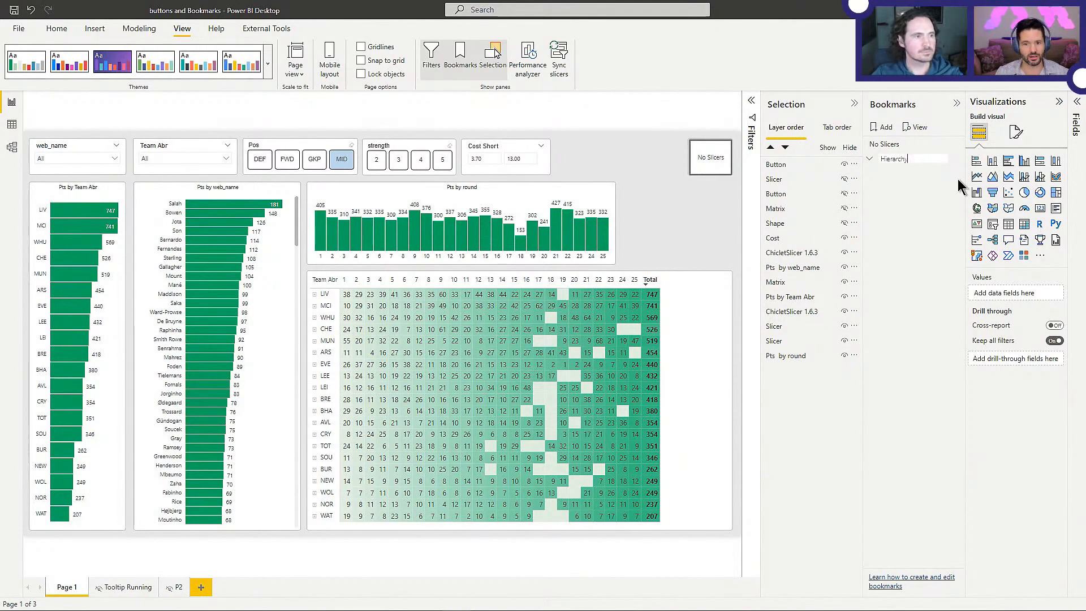
{"action": "key", "text": "Return"}
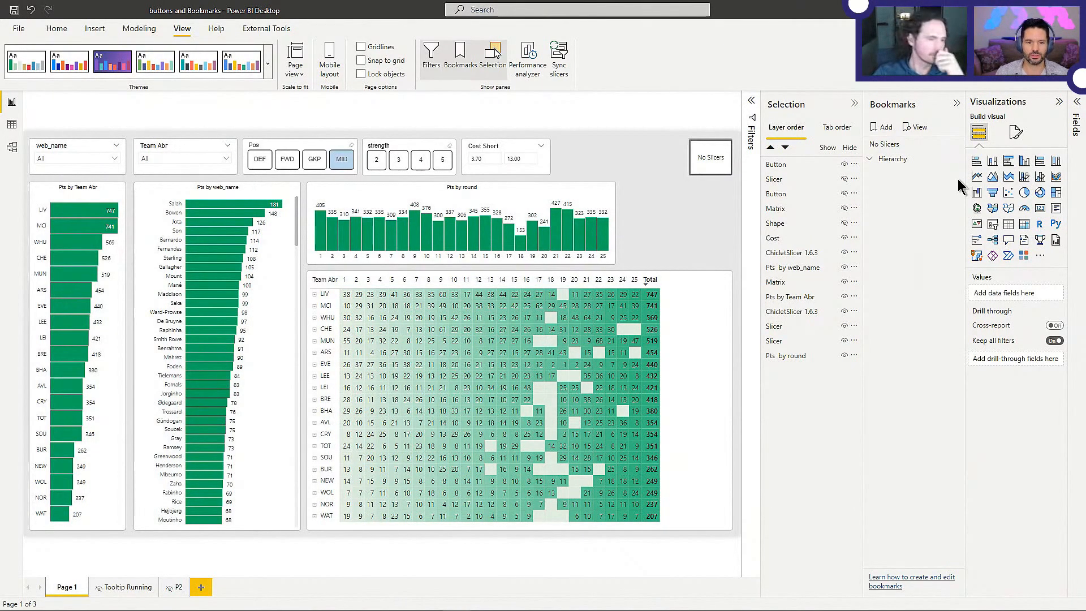
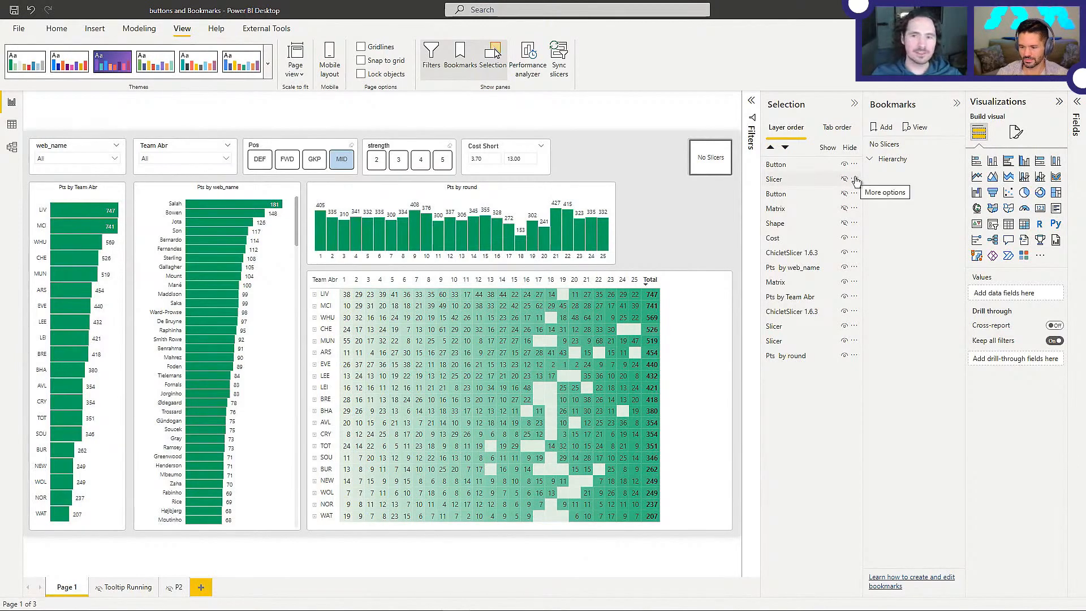
{"action": "left_click", "coordinate": [869, 159]}
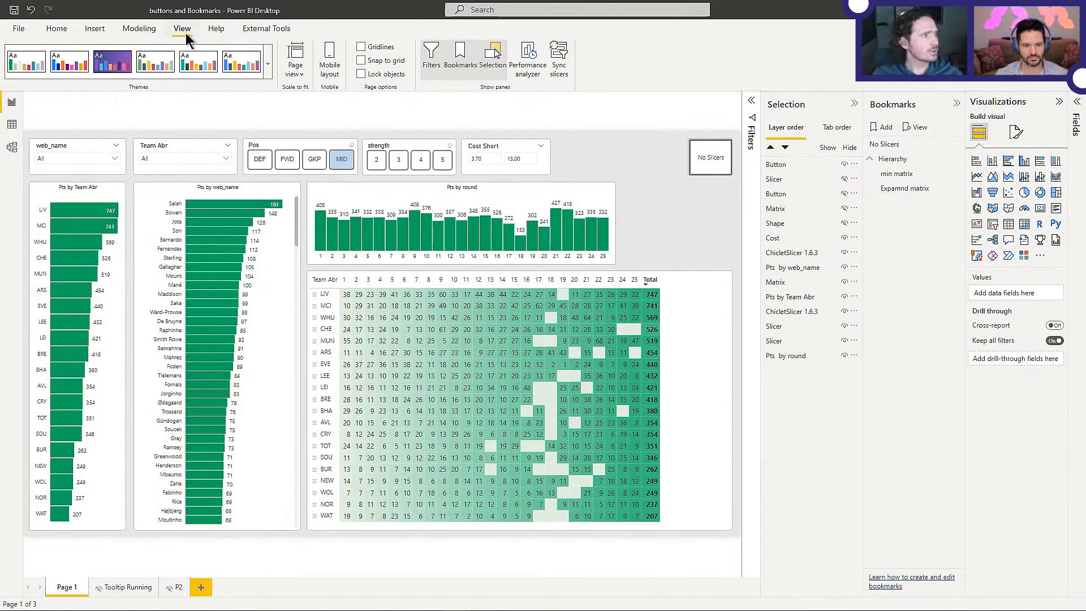
Step: Insert a bookmark navigator and fit it into the gap beside the Pts by round chart, above the matrix
{"action": "left_click", "coordinate": [97, 27]}
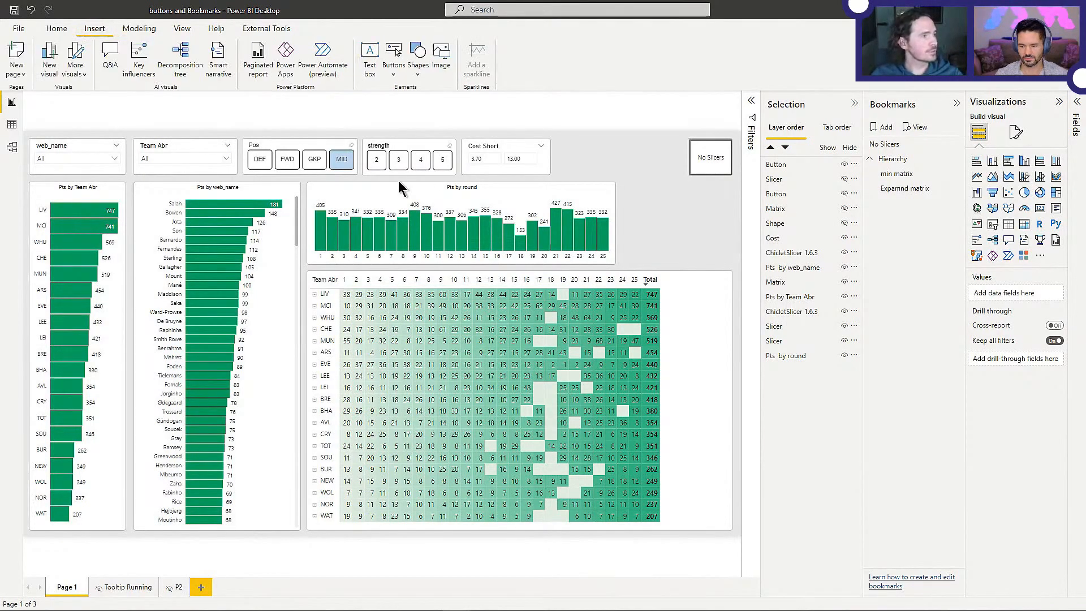
{"action": "left_click", "coordinate": [394, 59]}
{"action": "mouse_move", "coordinate": [418, 259]}
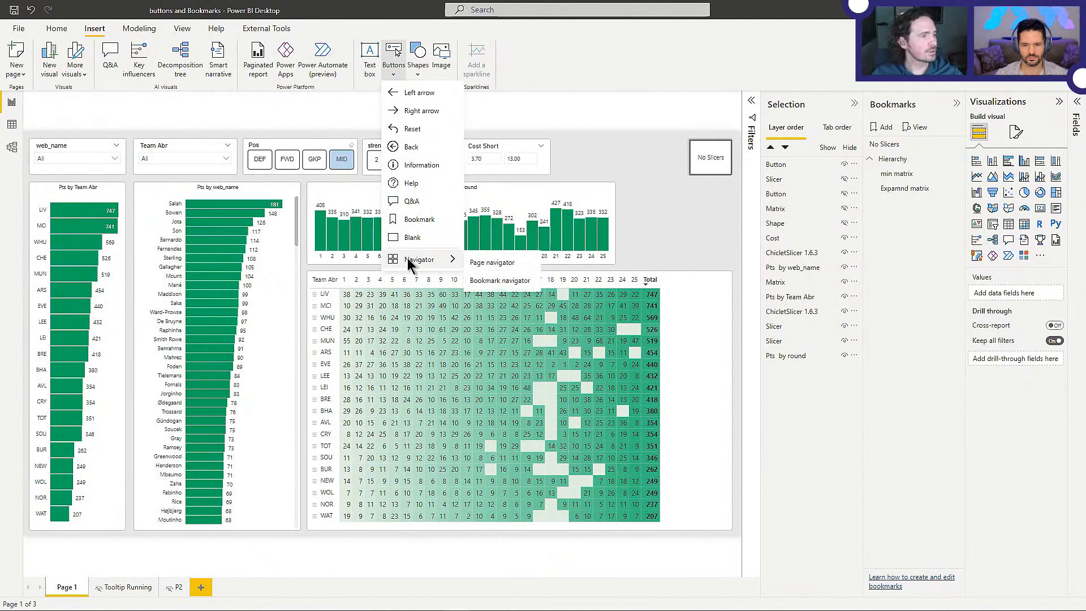
{"action": "left_click", "coordinate": [519, 280]}
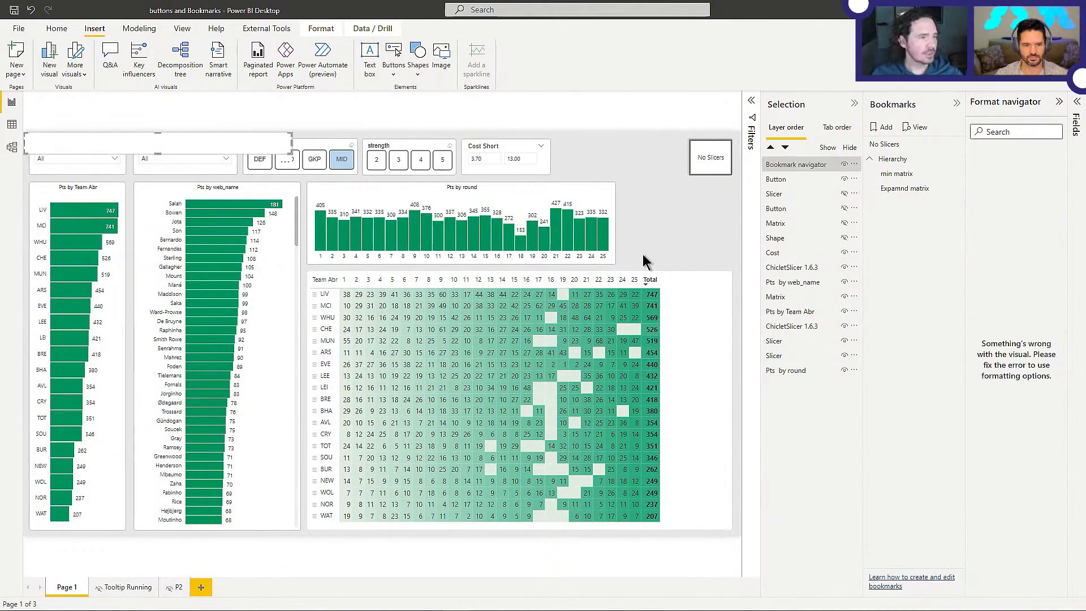
{"action": "left_click_drag", "start_coordinate": [172, 154], "coordinate": [596, 254]}
{"action": "left_click_drag", "start_coordinate": [467, 245], "coordinate": [622, 234]}
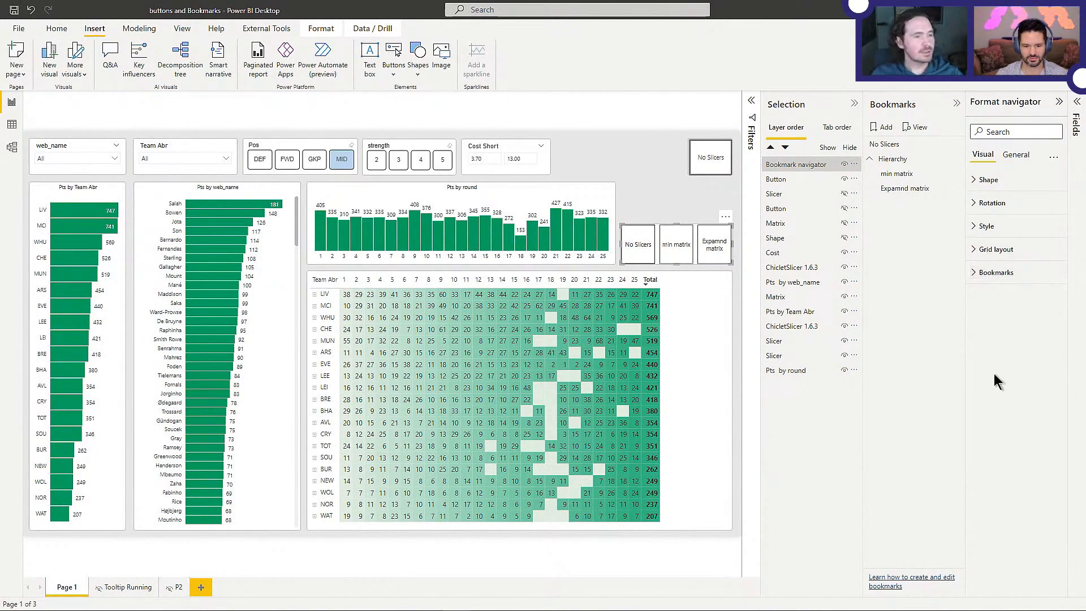
Step: Limit the bookmark navigator to the Hierarchy bookmark group and deselect it
{"action": "left_click", "coordinate": [997, 273]}
{"action": "left_click", "coordinate": [1014, 305]}
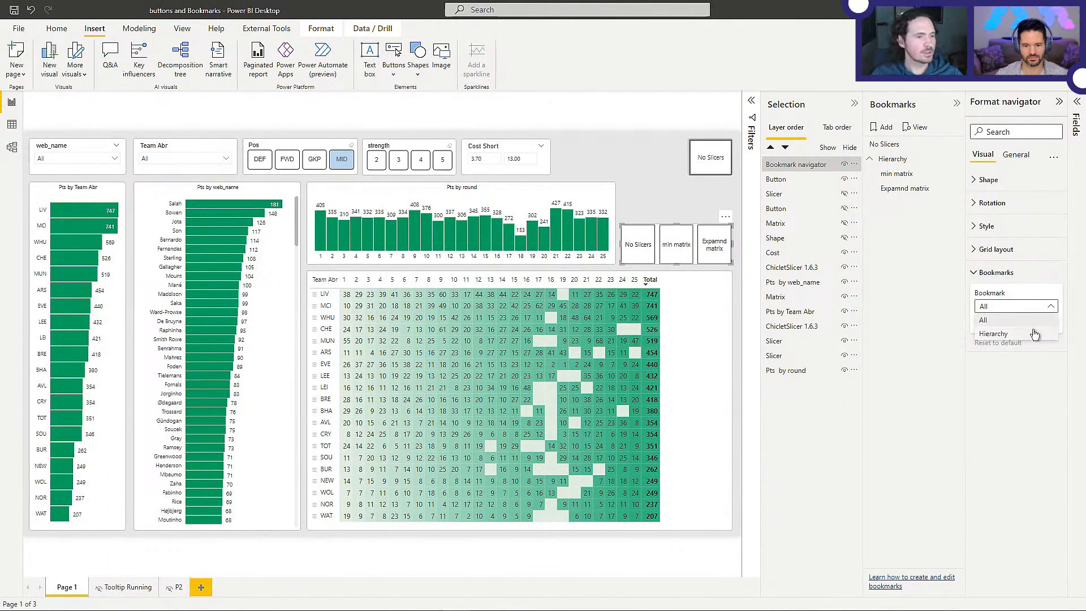
{"action": "left_click", "coordinate": [994, 334]}
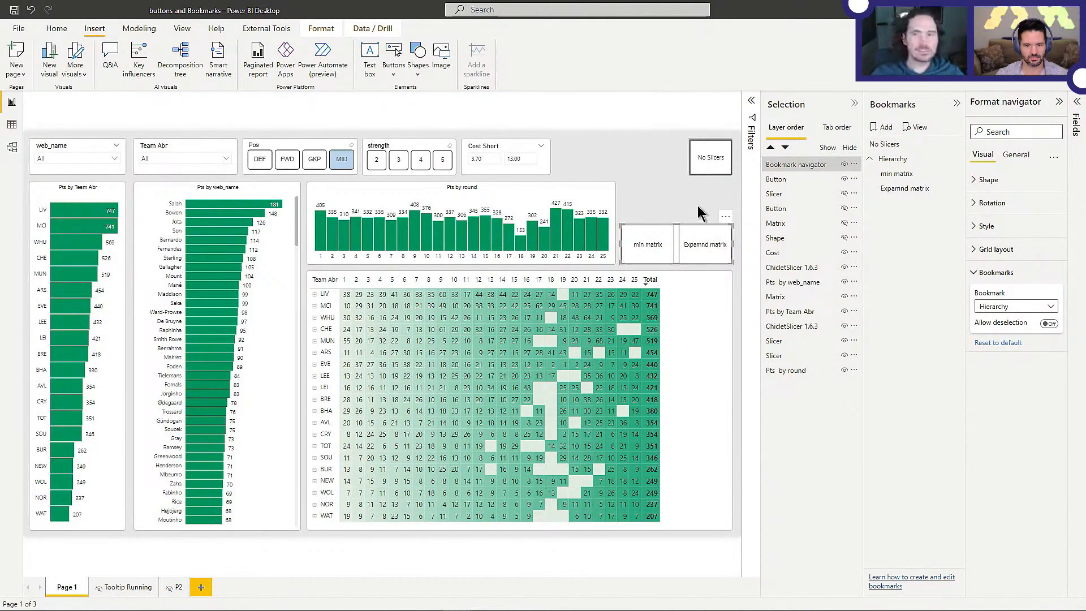
{"action": "left_click", "coordinate": [664, 205]}
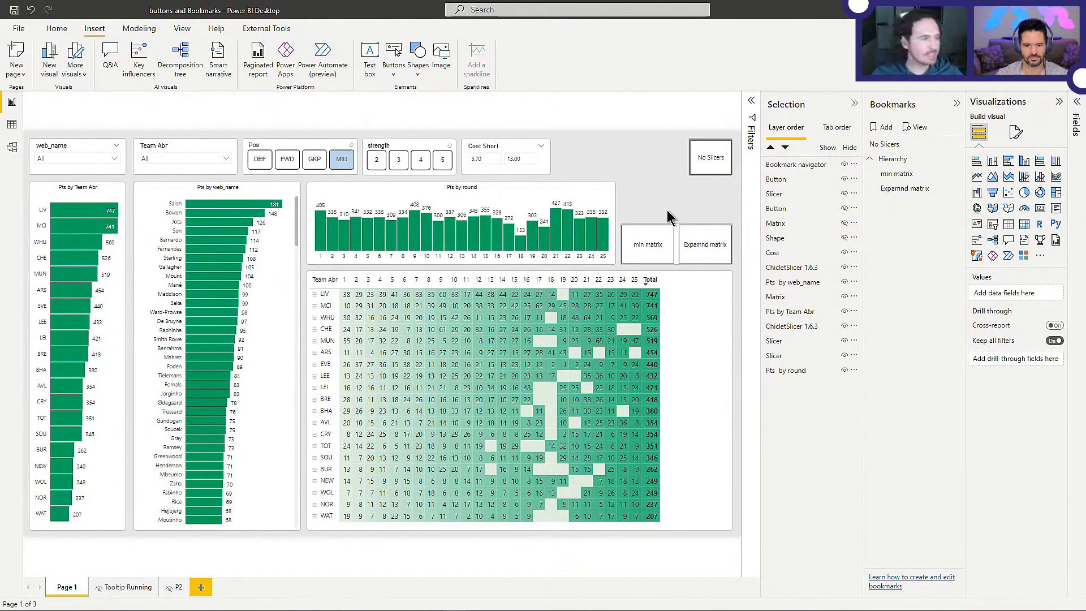
Step: Test the navigator by switching the matrix between the Expamnd matrix and min matrix buttons, ending on min matrix
{"action": "left_click", "coordinate": [701, 244], "text": "ctrl"}
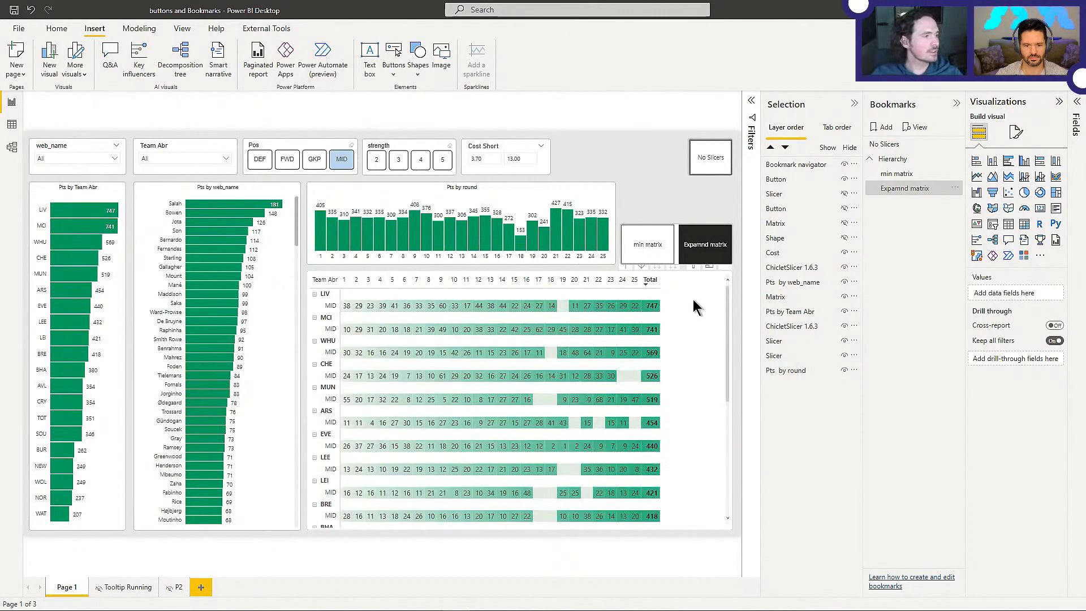
{"action": "left_click", "coordinate": [668, 262], "text": "ctrl"}
{"action": "left_click", "coordinate": [719, 244], "text": "ctrl"}
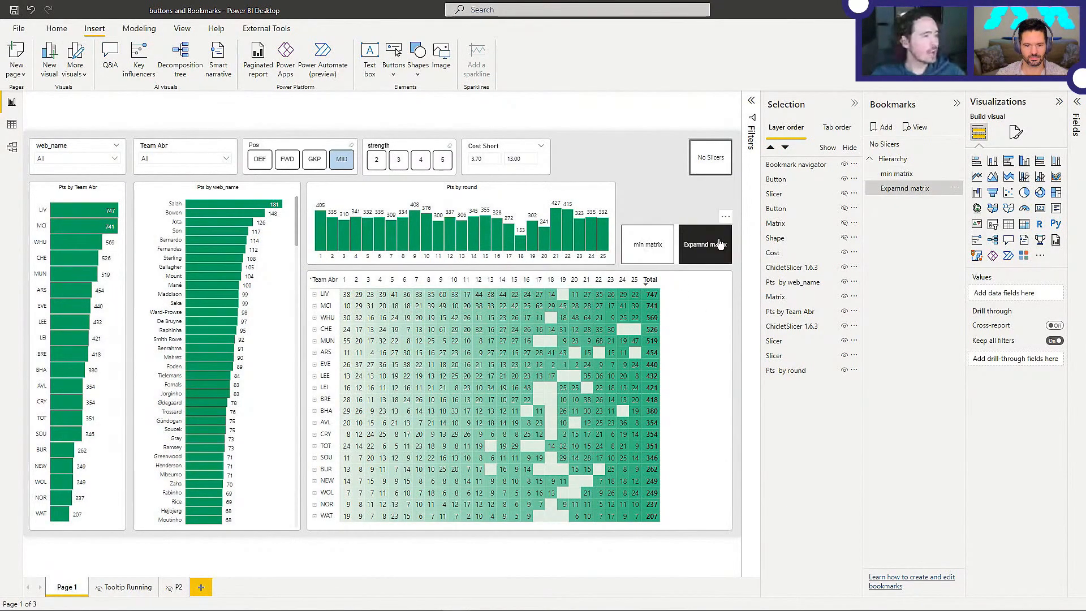
{"action": "left_click", "coordinate": [653, 252], "text": "ctrl"}
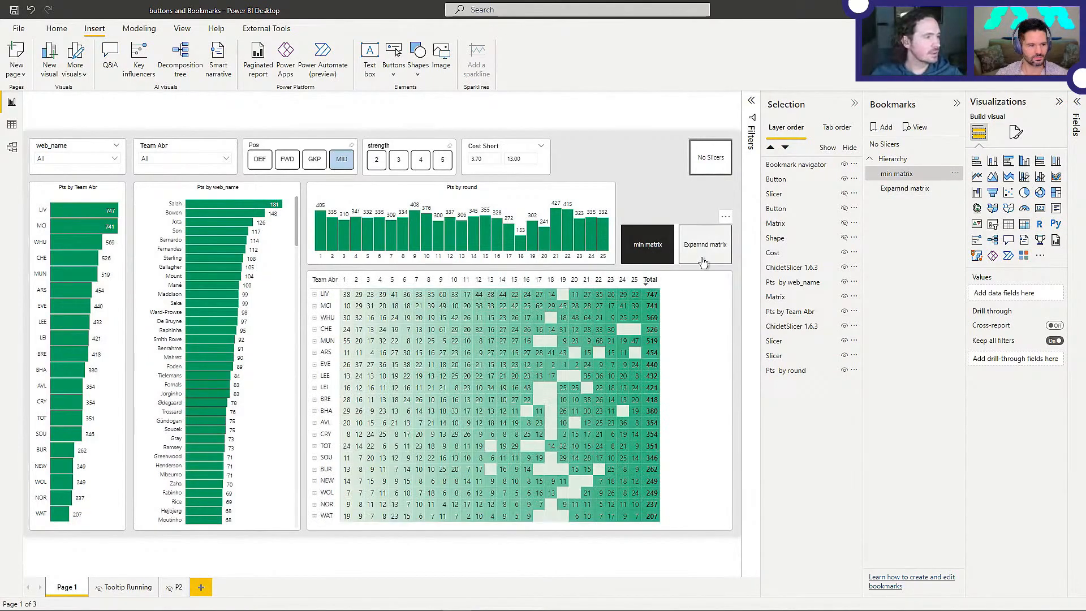
Step: Reduce the bookmark navigator's height so its buttons form a slim row directly above the matrix
{"action": "left_click", "coordinate": [680, 240]}
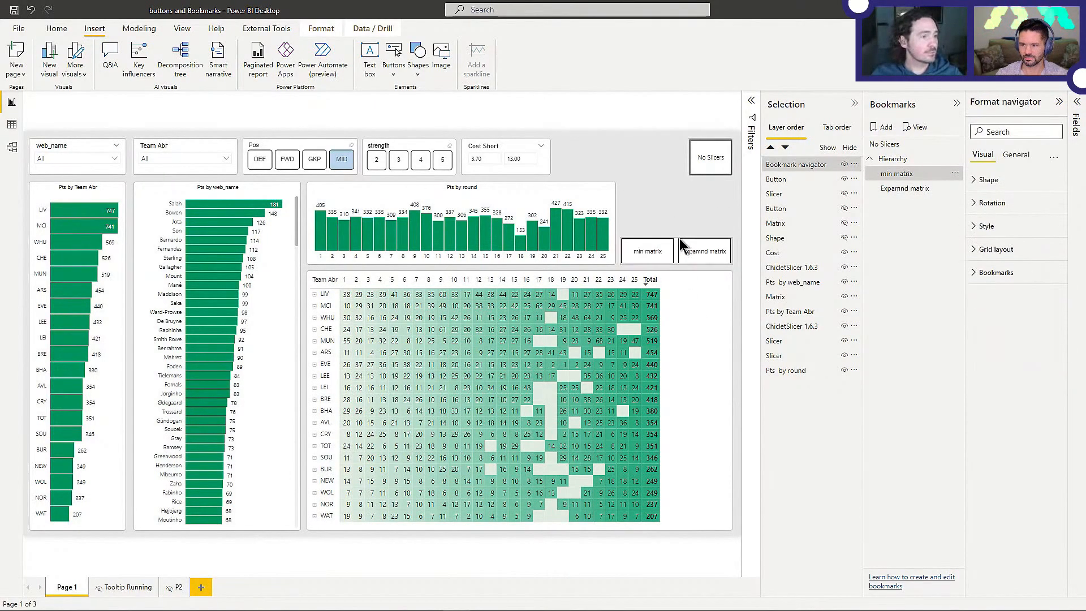
{"action": "left_click", "coordinate": [677, 232]}
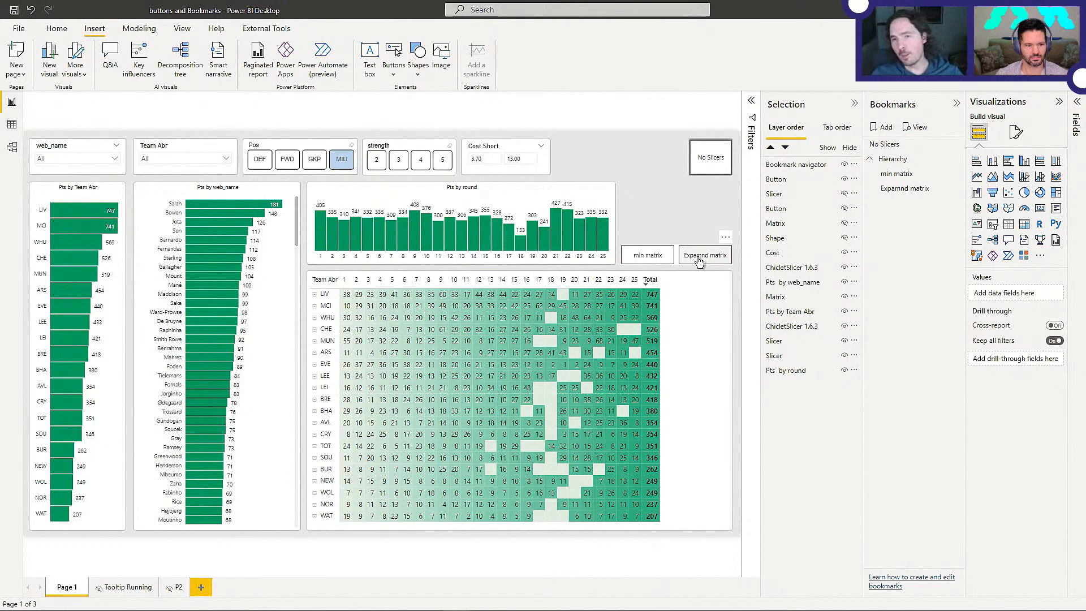
{"action": "left_click_drag", "start_coordinate": [700, 260], "coordinate": [663, 256]}
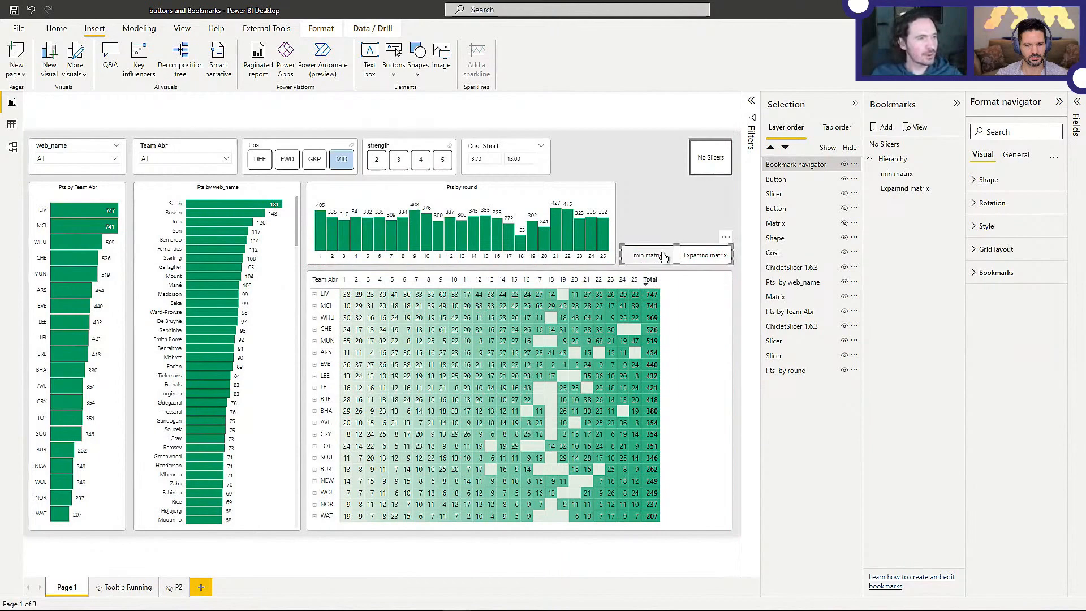
{"action": "left_click", "coordinate": [702, 224]}
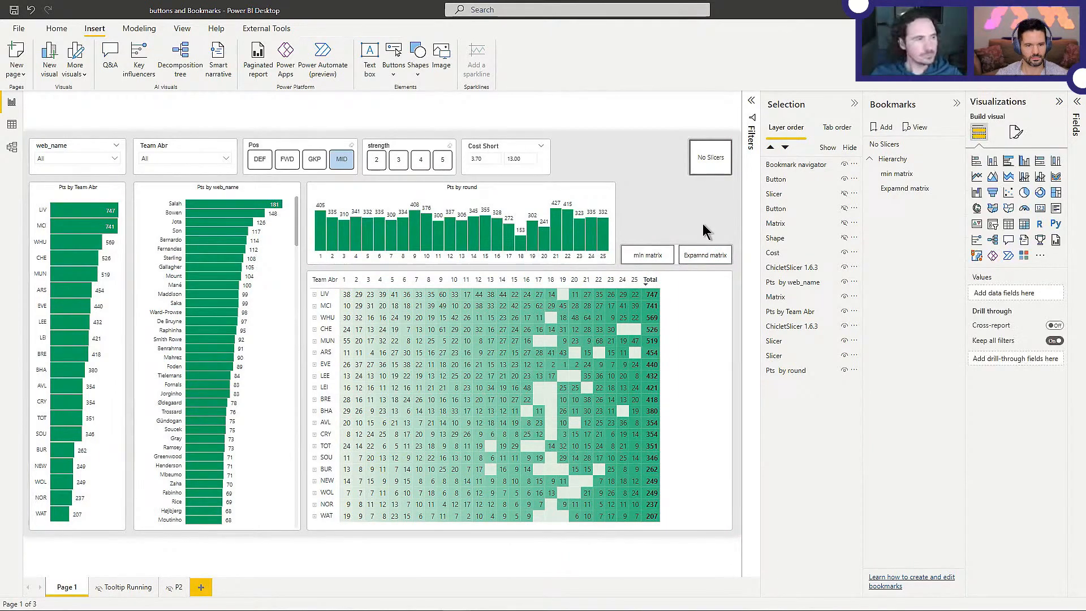
{"action": "left_click", "coordinate": [704, 264]}
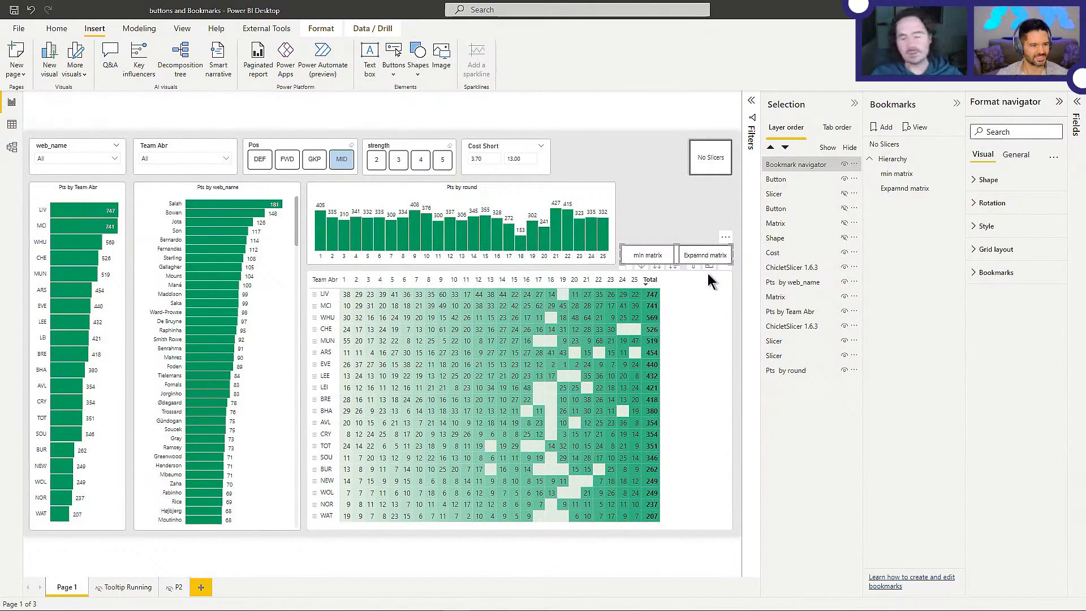
{"action": "left_click", "coordinate": [677, 215]}
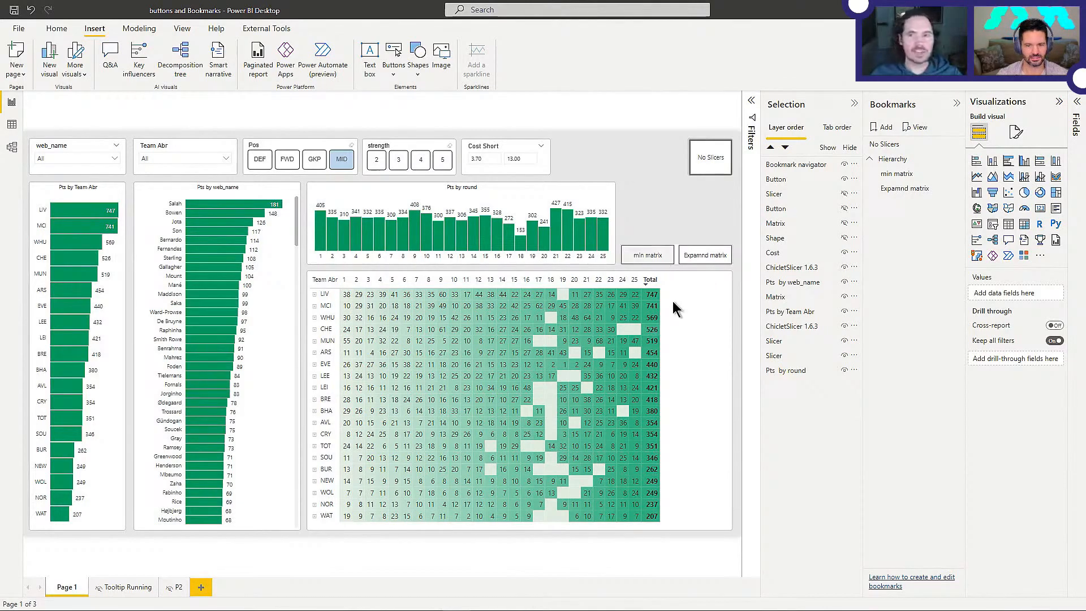
Step: View the expand and drill options of the matrix's MCI row and the options of the Expamnd matrix bookmark
{"action": "right_click", "coordinate": [328, 311]}
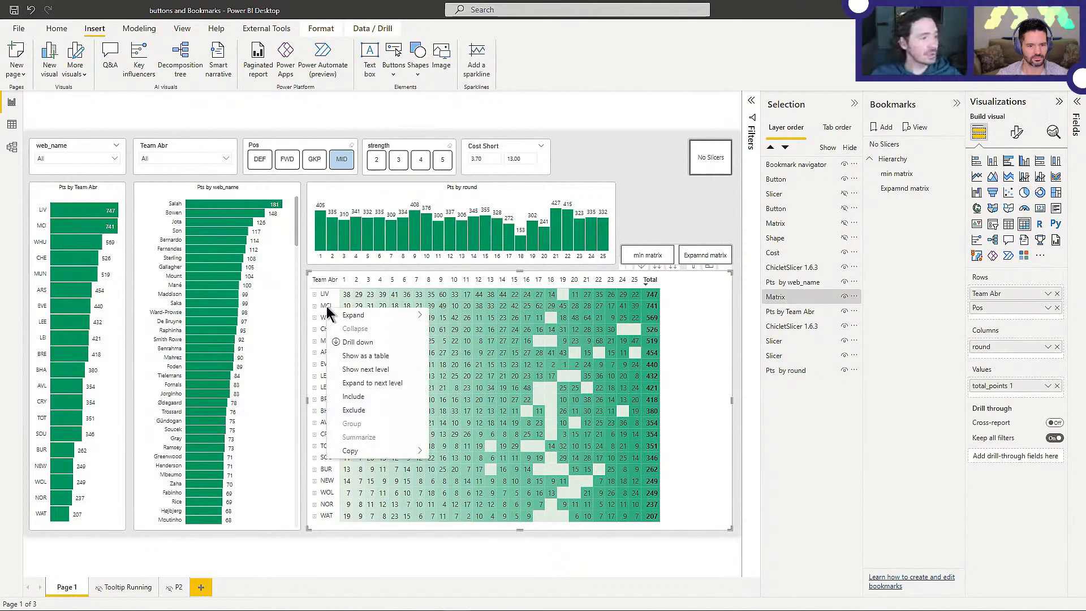
{"action": "left_click", "coordinate": [684, 222]}
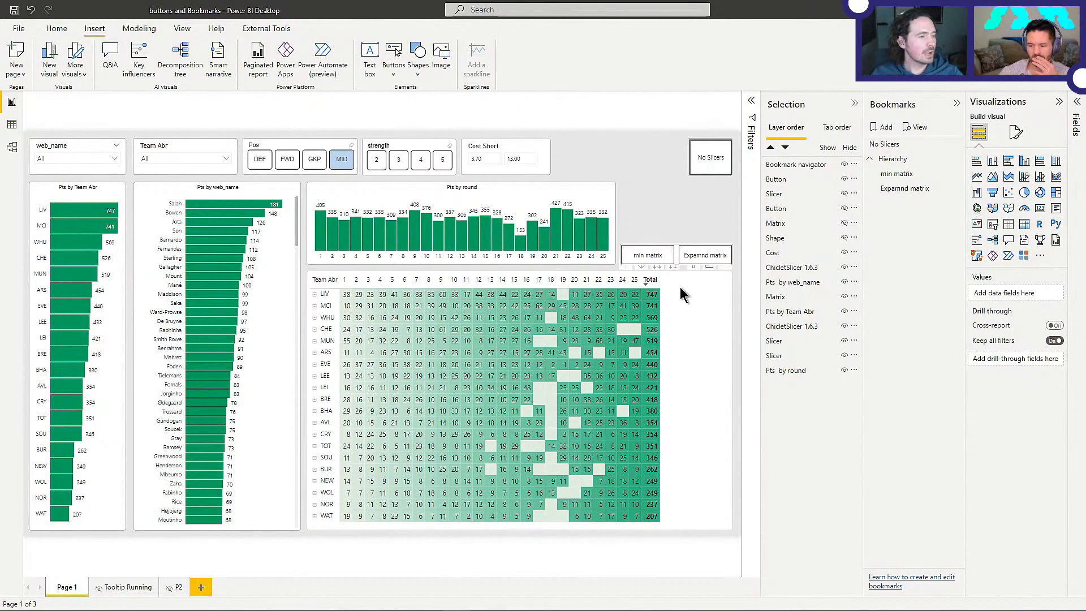
{"action": "left_click", "coordinate": [674, 252]}
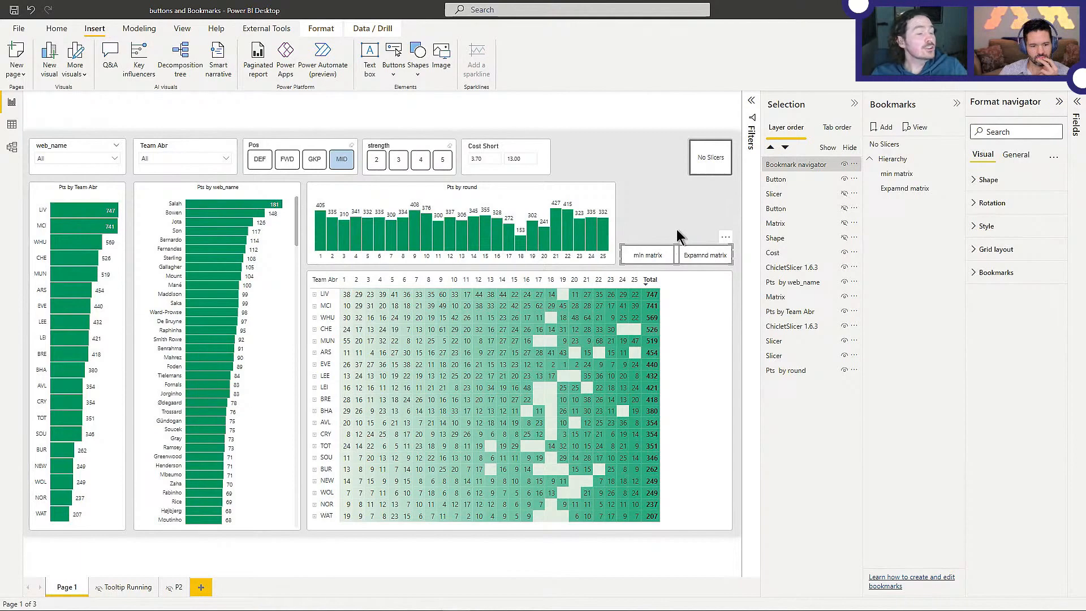
{"action": "left_click", "coordinate": [677, 236]}
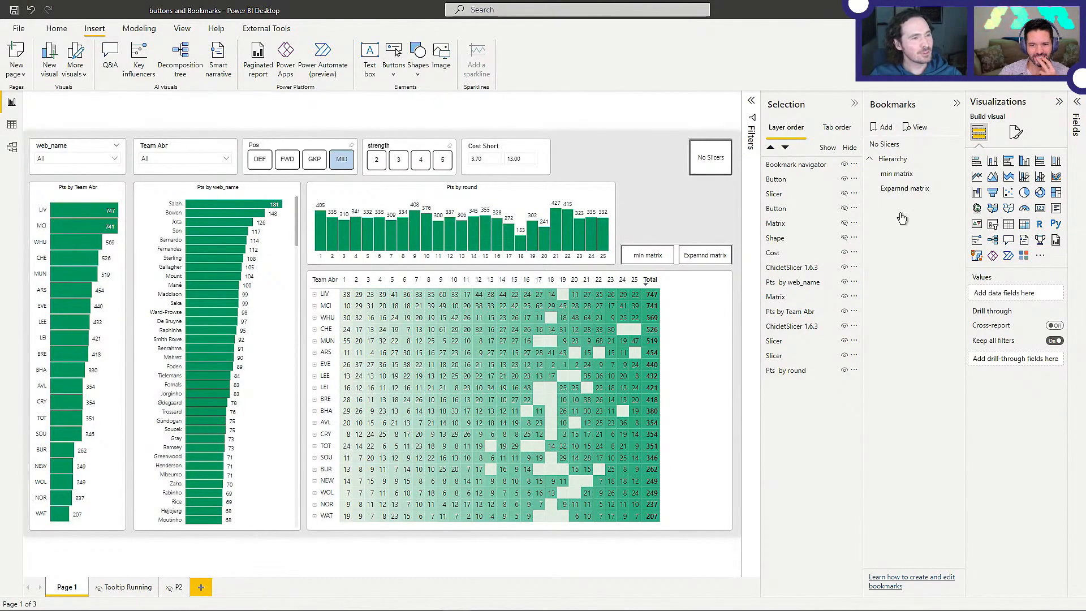
{"action": "right_click", "coordinate": [921, 192]}
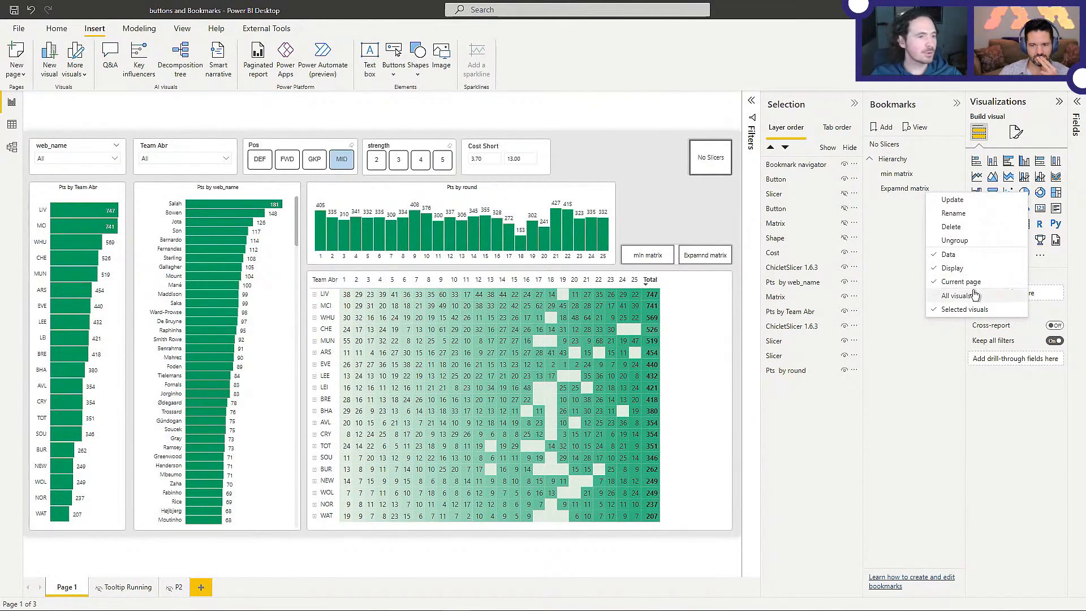
{"action": "left_click", "coordinate": [678, 209]}
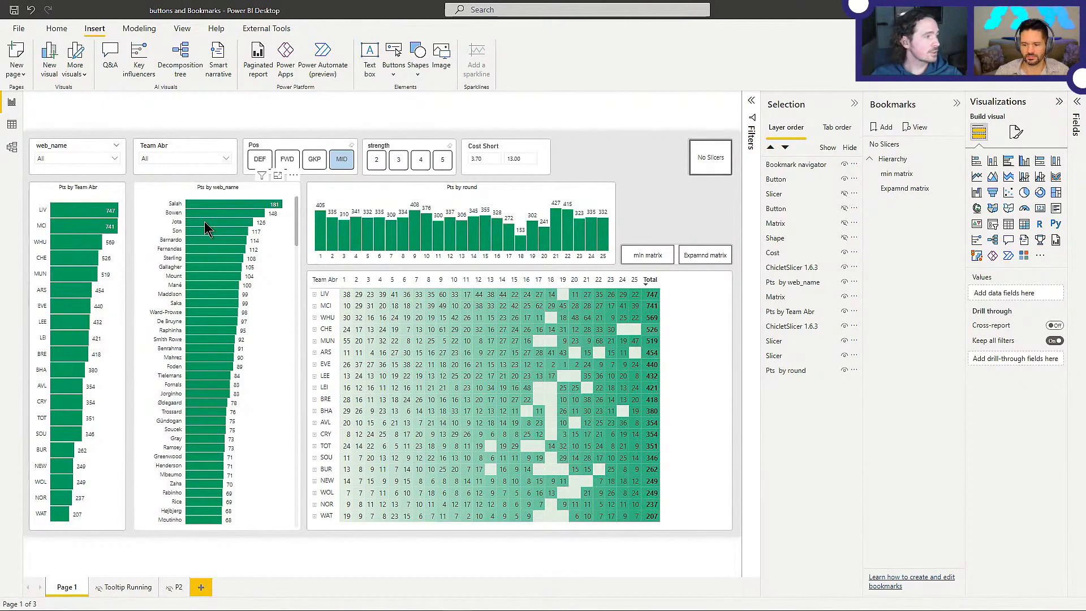
Step: Preview the report tooltip on the Pts by web_name chart and open the Tooltip Running page
{"action": "mouse_move", "coordinate": [211, 223]}
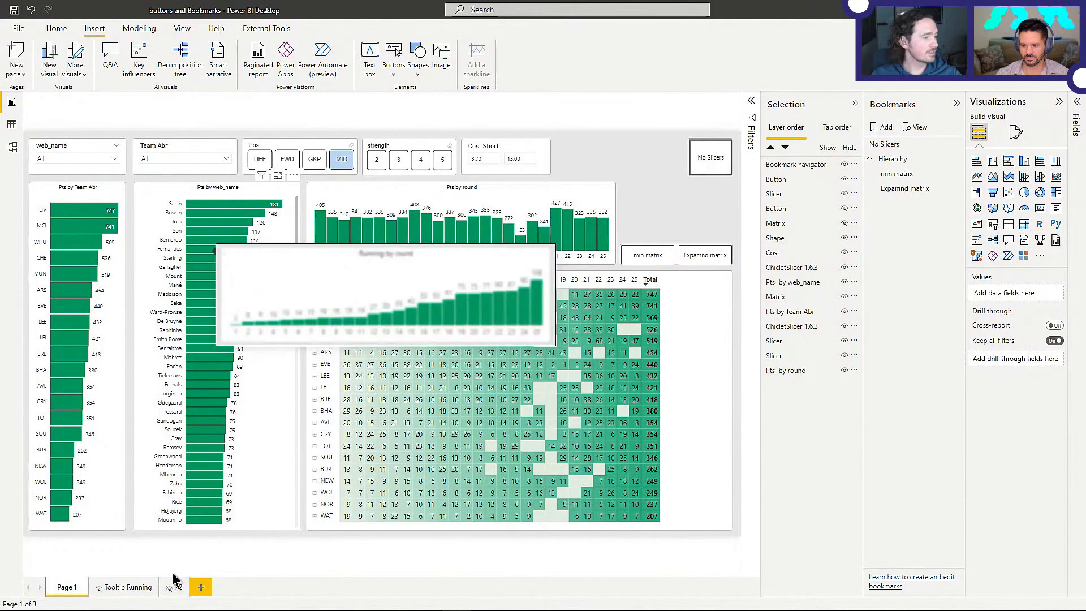
{"action": "left_click", "coordinate": [128, 587]}
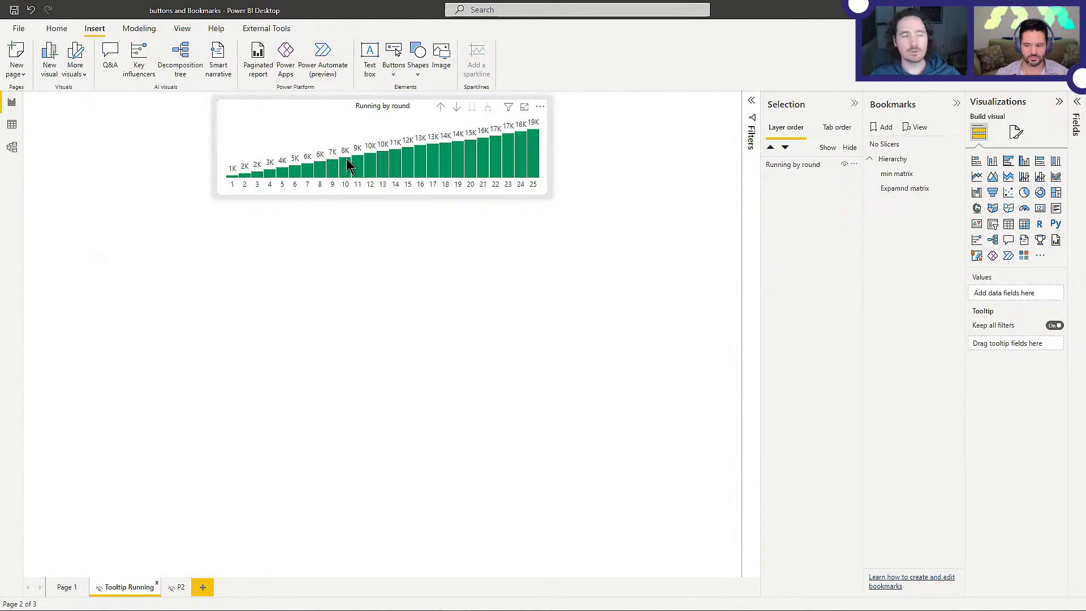
Step: Drill the Running by round chart up from rounds to years, and expand it one level to show months within each year
{"action": "left_click", "coordinate": [266, 136]}
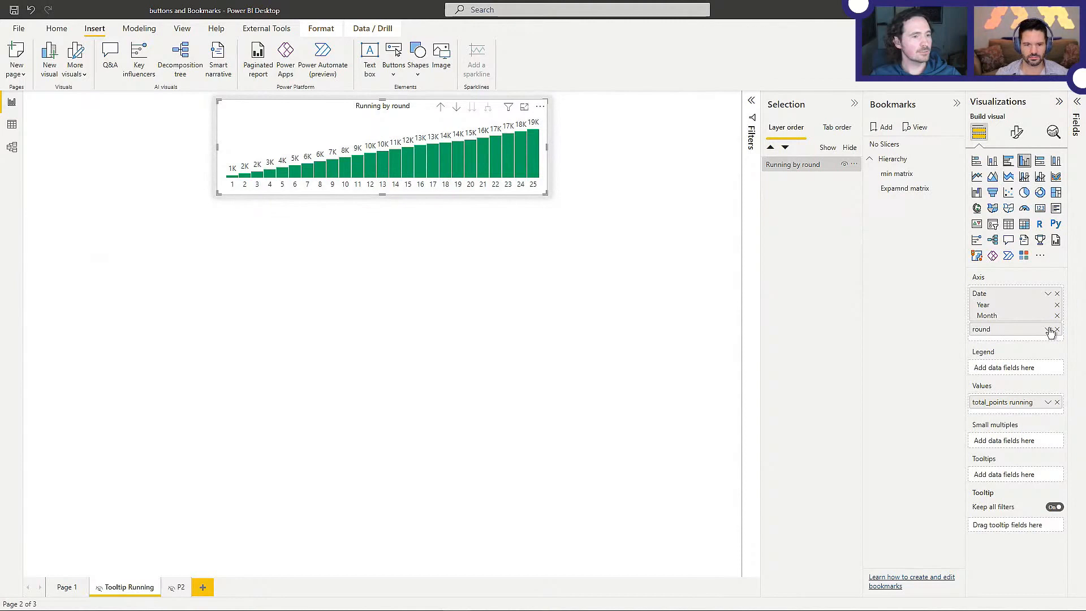
{"action": "left_click", "coordinate": [440, 107]}
{"action": "left_click", "coordinate": [440, 108]}
{"action": "left_click", "coordinate": [487, 107]}
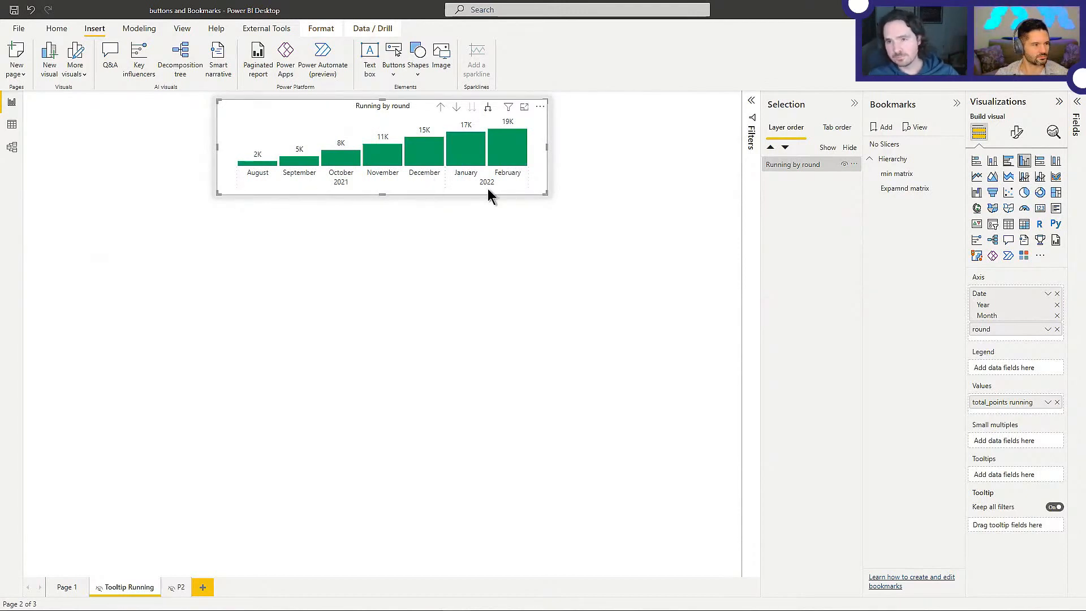
{"action": "left_click", "coordinate": [588, 315]}
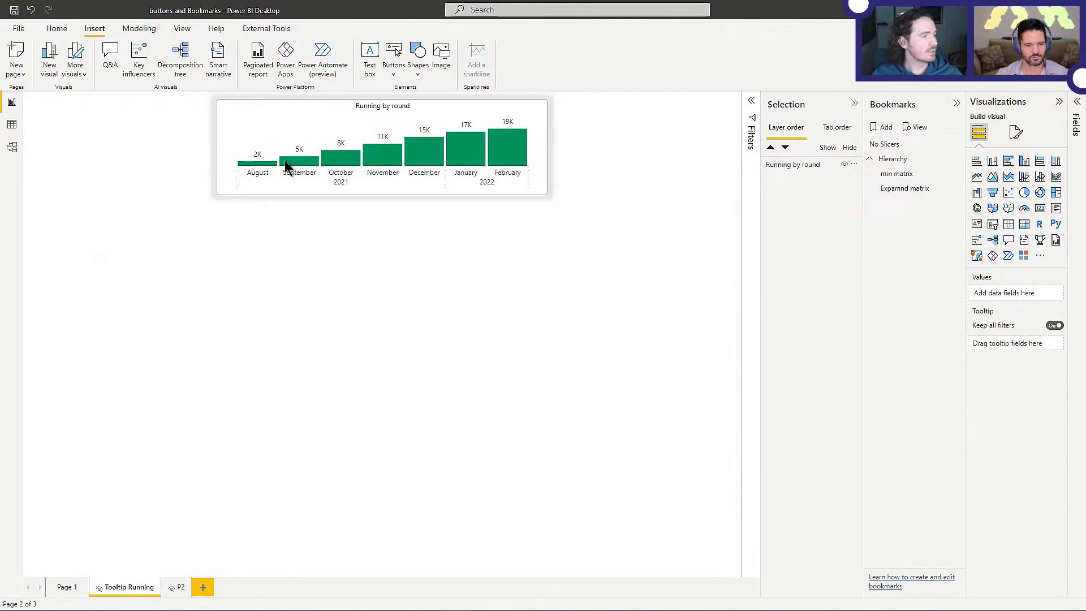
Step: Add a bookmark of the tooltip page's monthly chart view and turn off its Current page option
{"action": "left_click", "coordinate": [882, 126]}
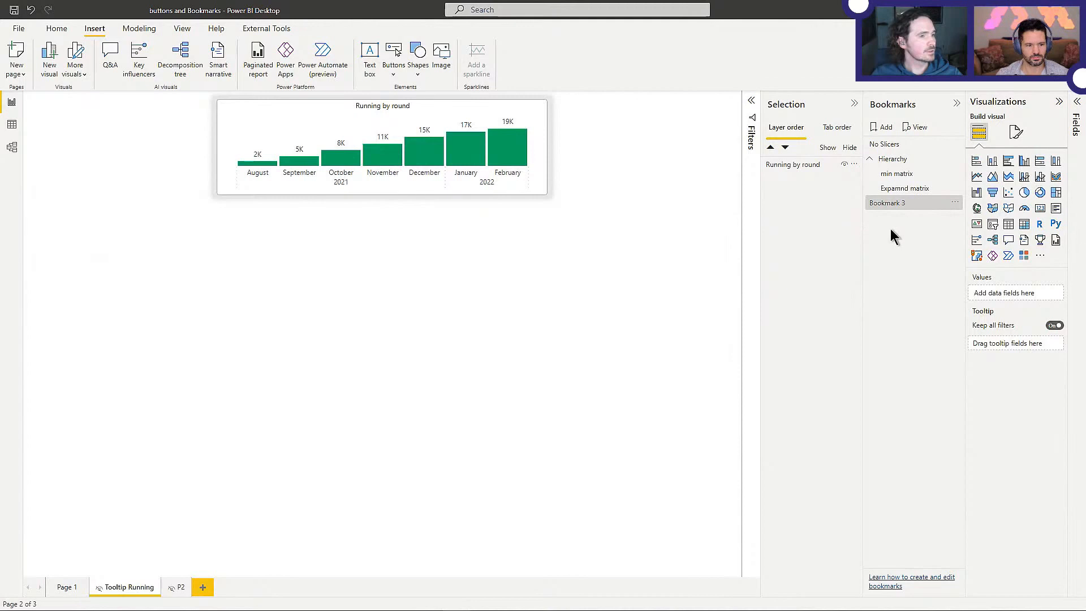
{"action": "right_click", "coordinate": [911, 205]}
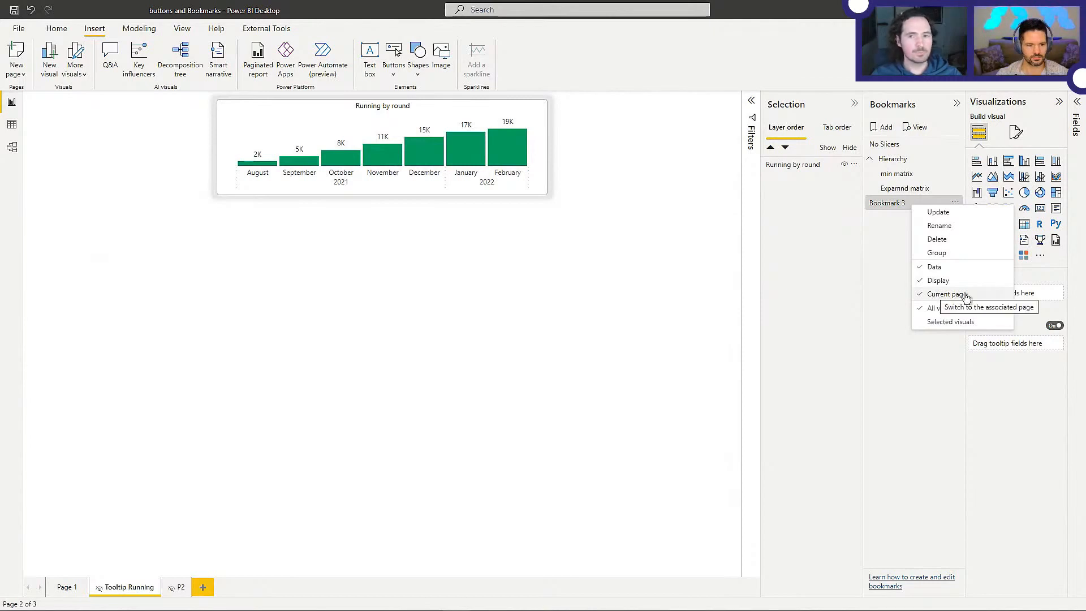
{"action": "left_click", "coordinate": [934, 294]}
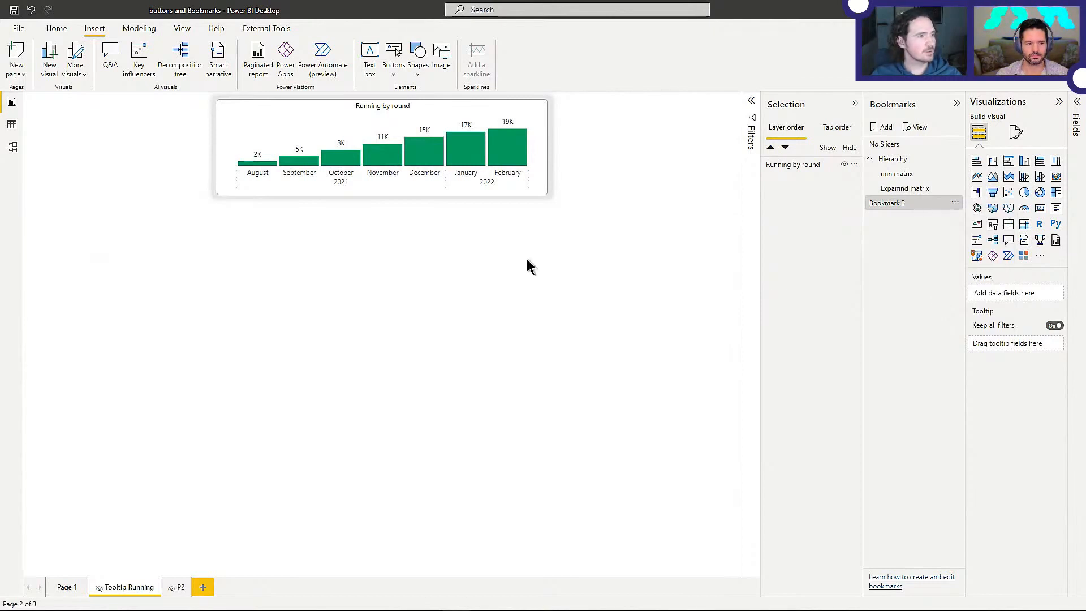
Step: Drill the Running by round column chart through its date hierarchy to the individual round level
{"action": "left_click", "coordinate": [396, 142]}
{"action": "left_click", "coordinate": [441, 108]}
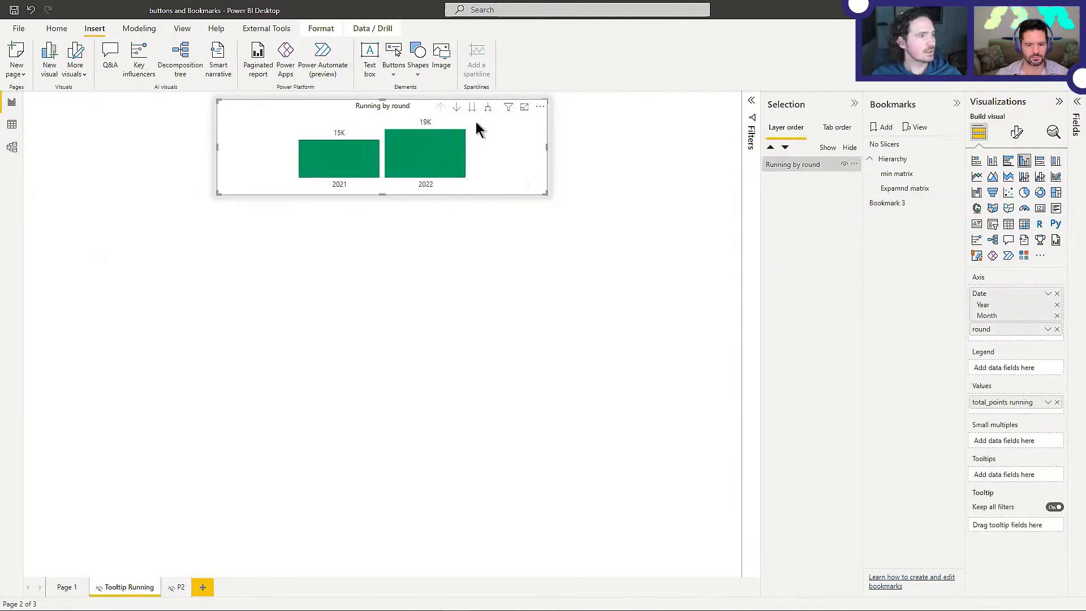
{"action": "left_click", "coordinate": [487, 107]}
{"action": "left_click", "coordinate": [441, 107]}
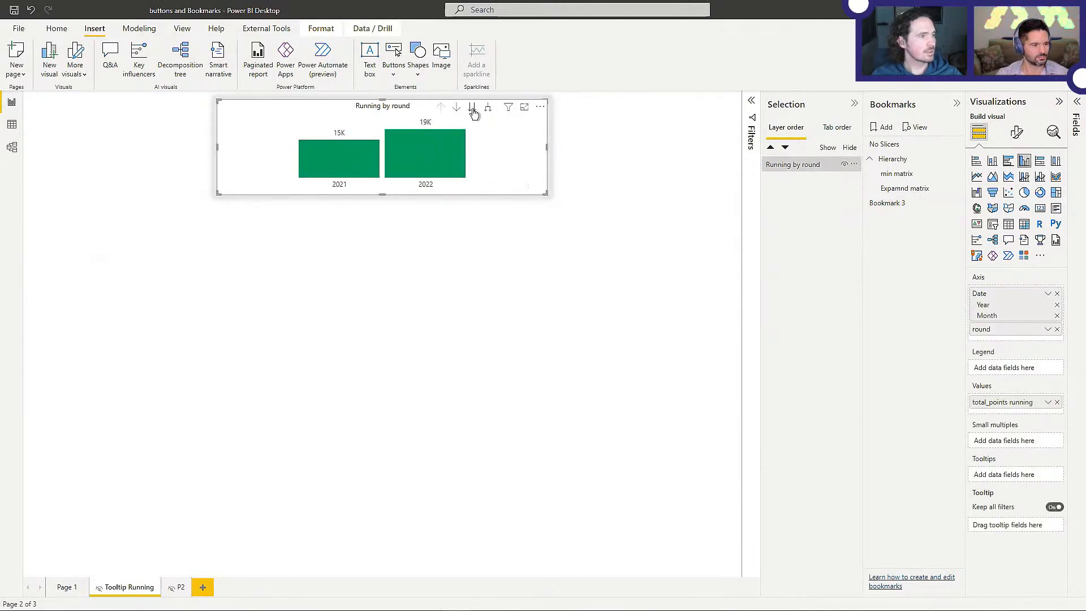
{"action": "left_click", "coordinate": [472, 107]}
{"action": "left_click", "coordinate": [472, 108]}
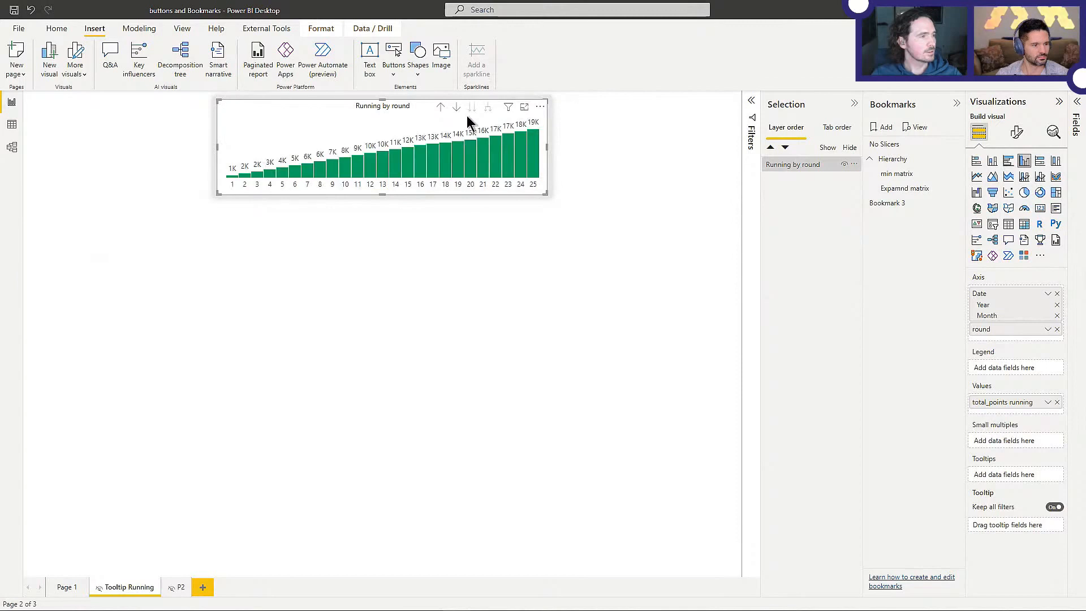
Step: Add a bookmark of the round-level tooltip chart and disable its Current page option
{"action": "left_click", "coordinate": [640, 230]}
{"action": "left_click", "coordinate": [886, 129]}
{"action": "right_click", "coordinate": [897, 217]}
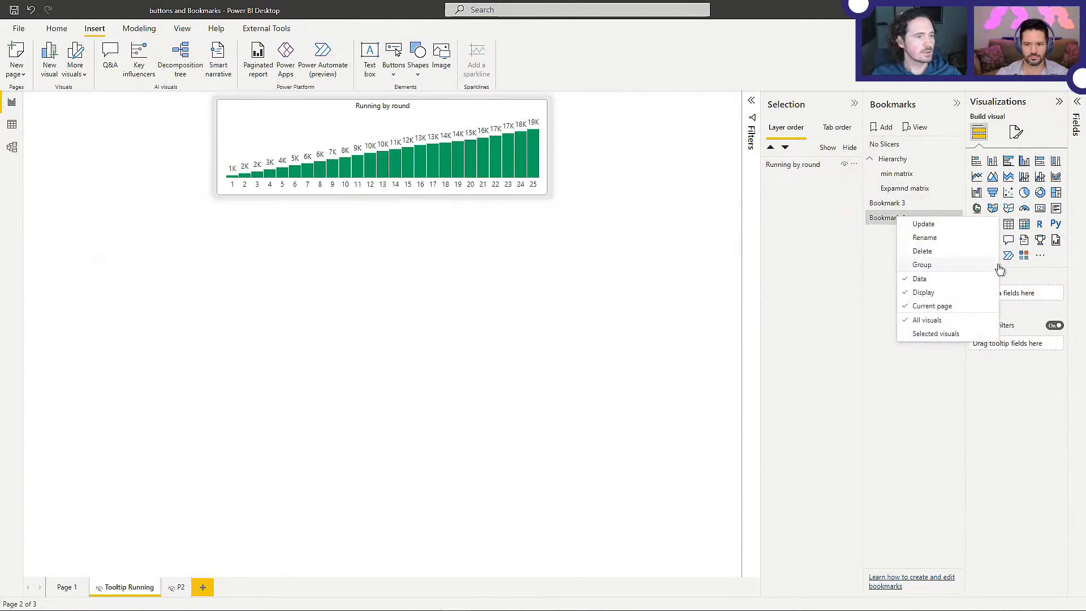
{"action": "left_click", "coordinate": [943, 306]}
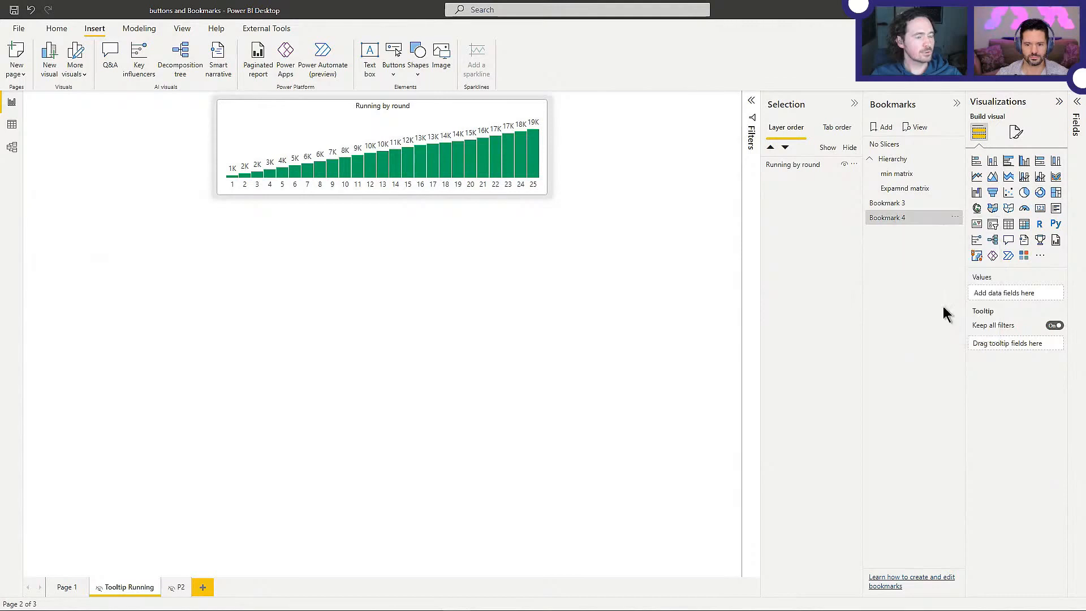
Step: Rename Bookmark 4 as Week
{"action": "right_click", "coordinate": [907, 207]}
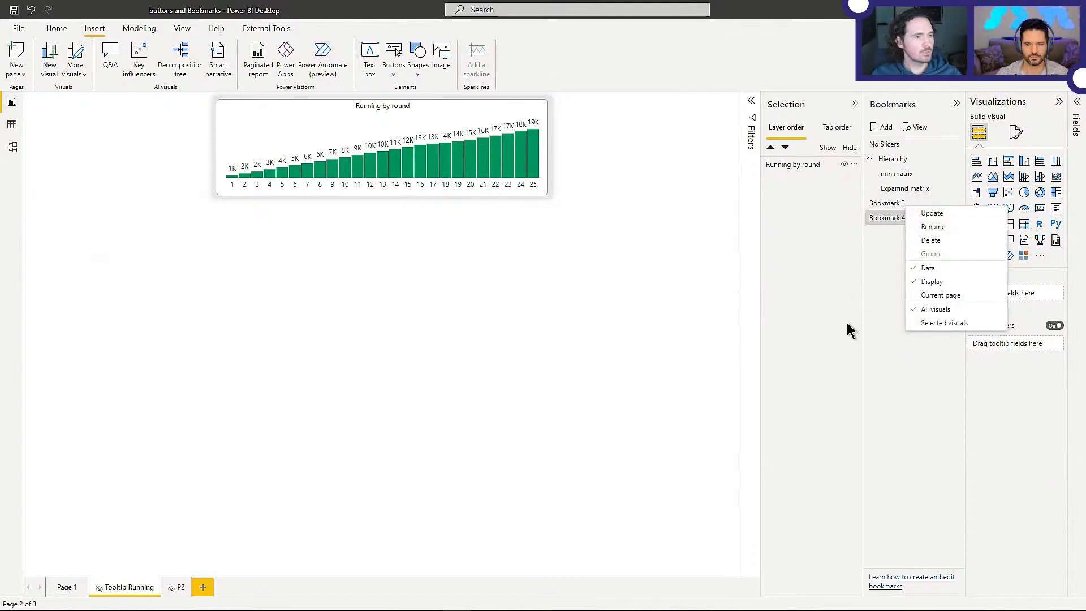
{"action": "left_click", "coordinate": [847, 325]}
{"action": "right_click", "coordinate": [903, 220]}
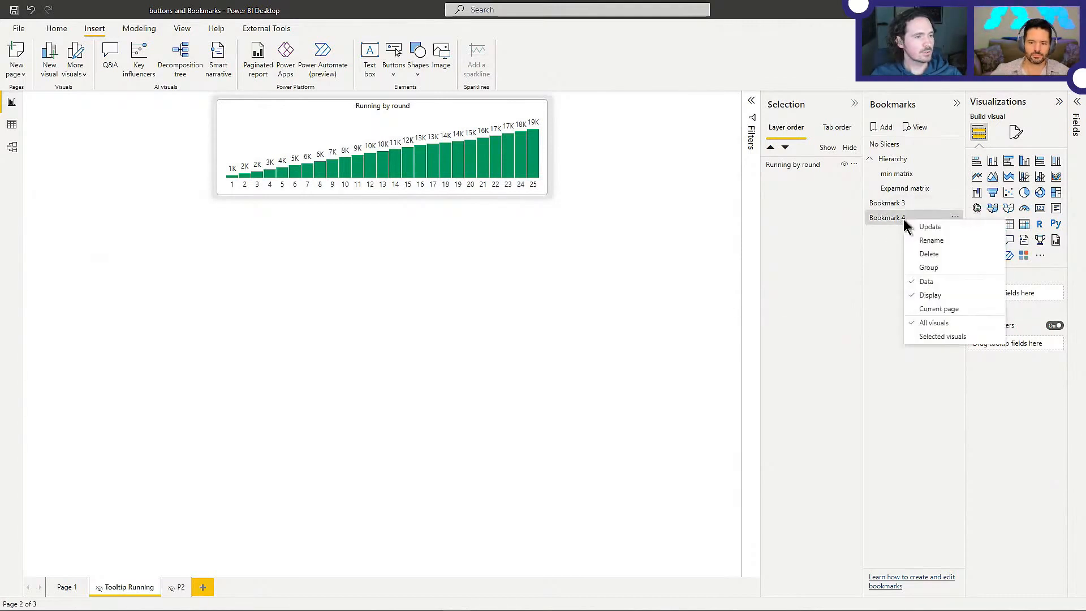
{"action": "left_click", "coordinate": [962, 242]}
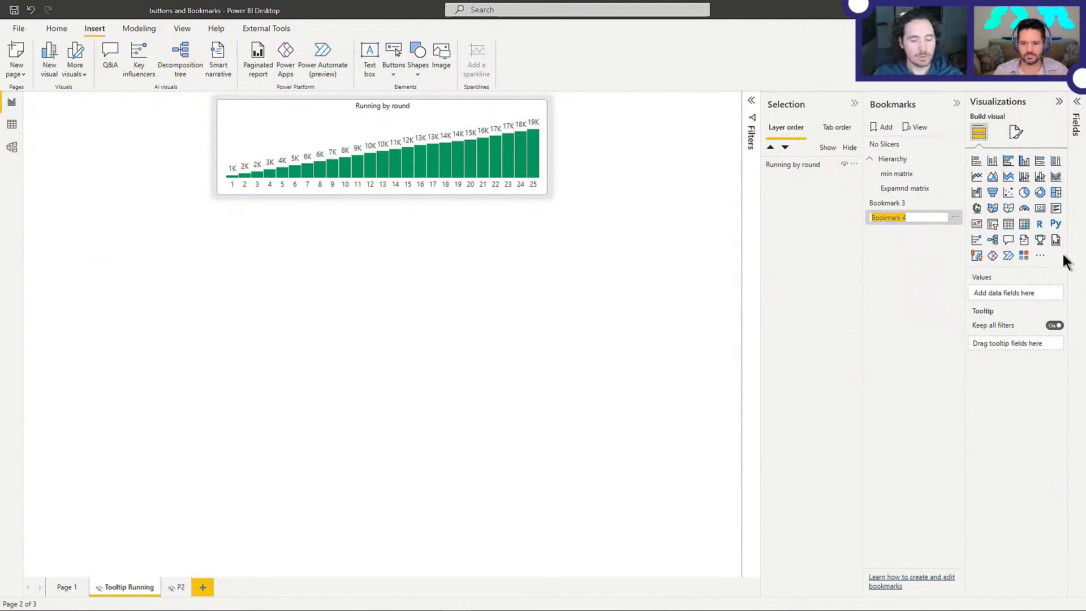
{"action": "type", "text": "Week"}
{"action": "key", "text": "Return"}
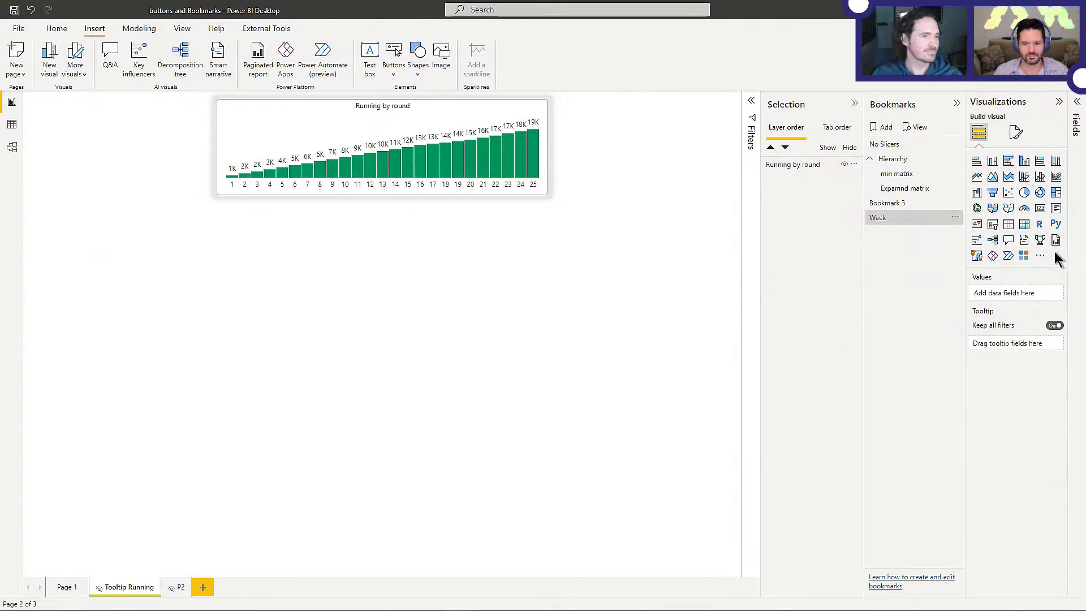
Step: Rename Bookmark 3 as Date
{"action": "right_click", "coordinate": [922, 203]}
{"action": "left_click", "coordinate": [962, 232]}
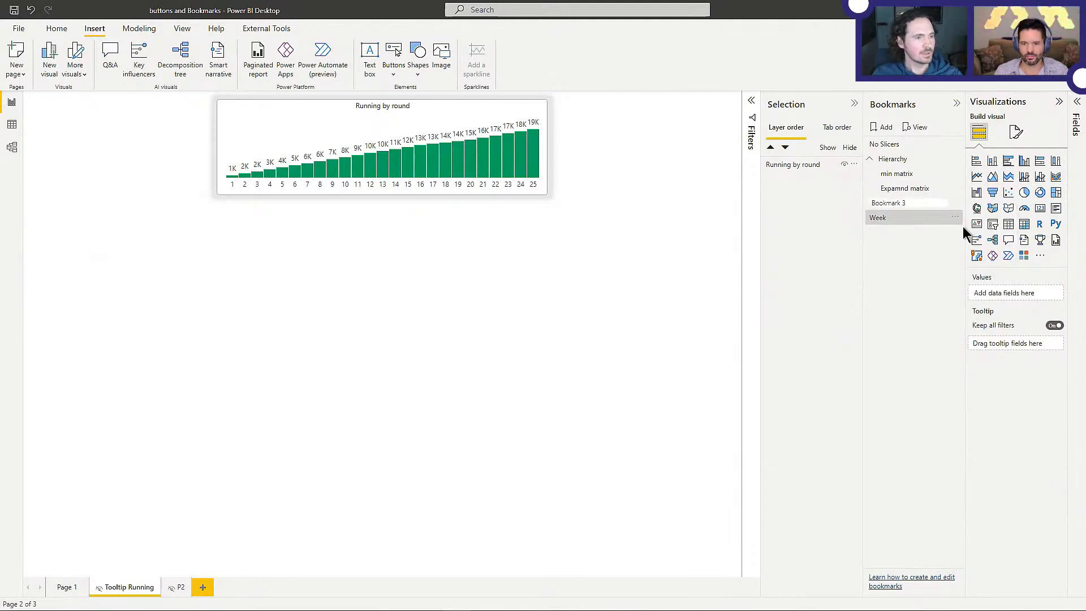
{"action": "type", "text": "Date"}
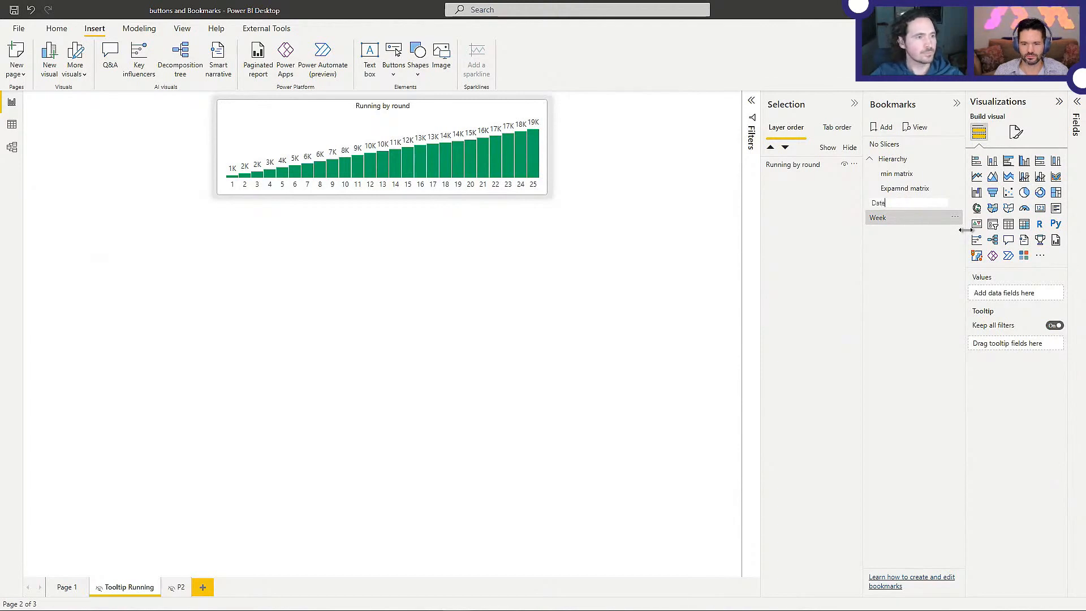
{"action": "key", "text": "Return"}
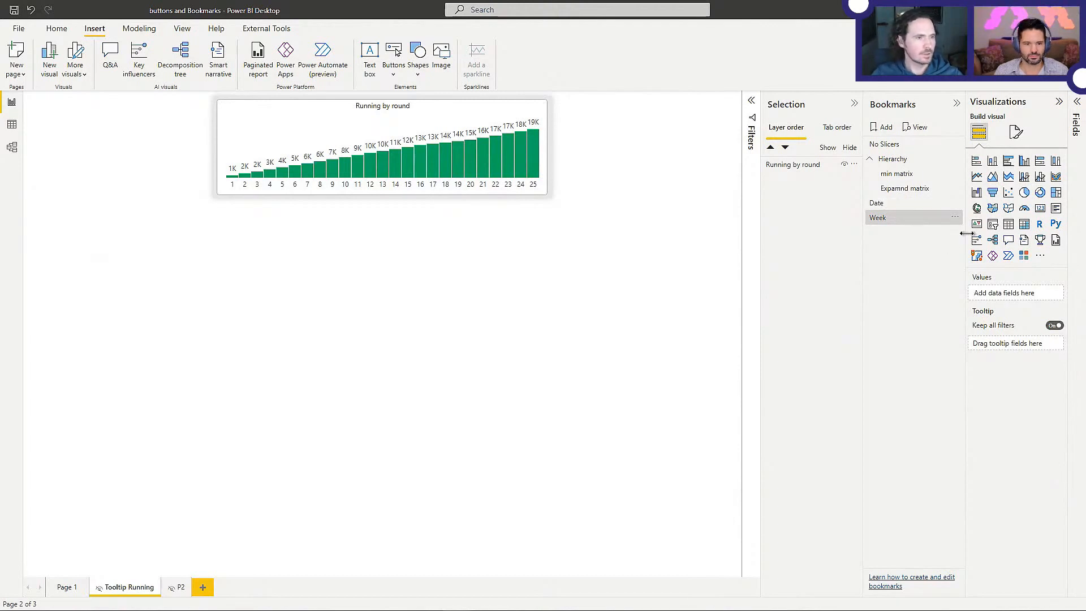
Step: Group the Date and Week bookmarks and name the group Tooltip
{"action": "left_click", "coordinate": [912, 205]}
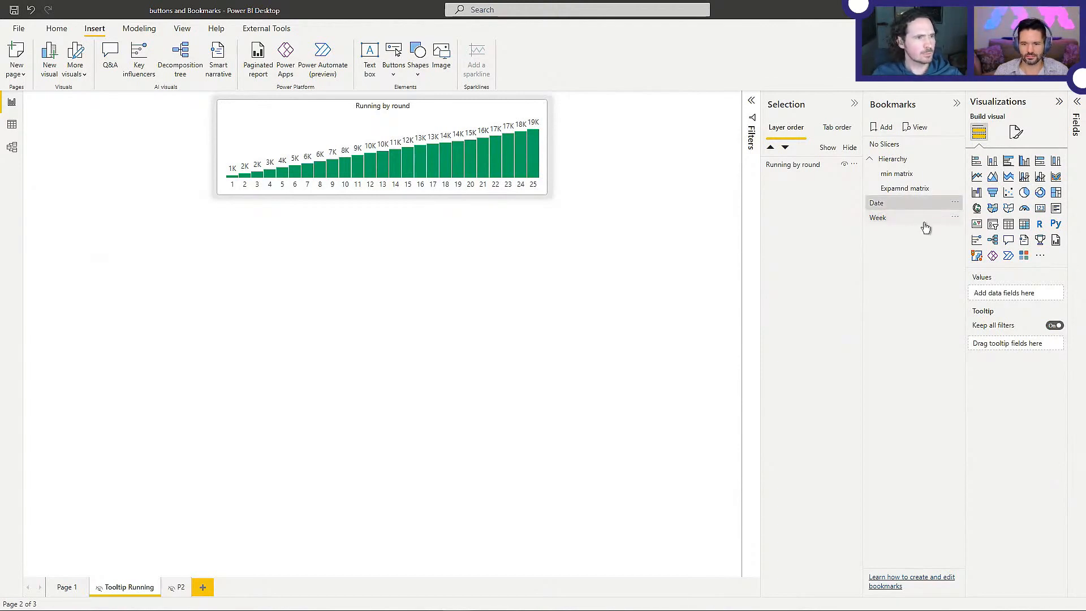
{"action": "left_click", "coordinate": [905, 219], "text": "ctrl"}
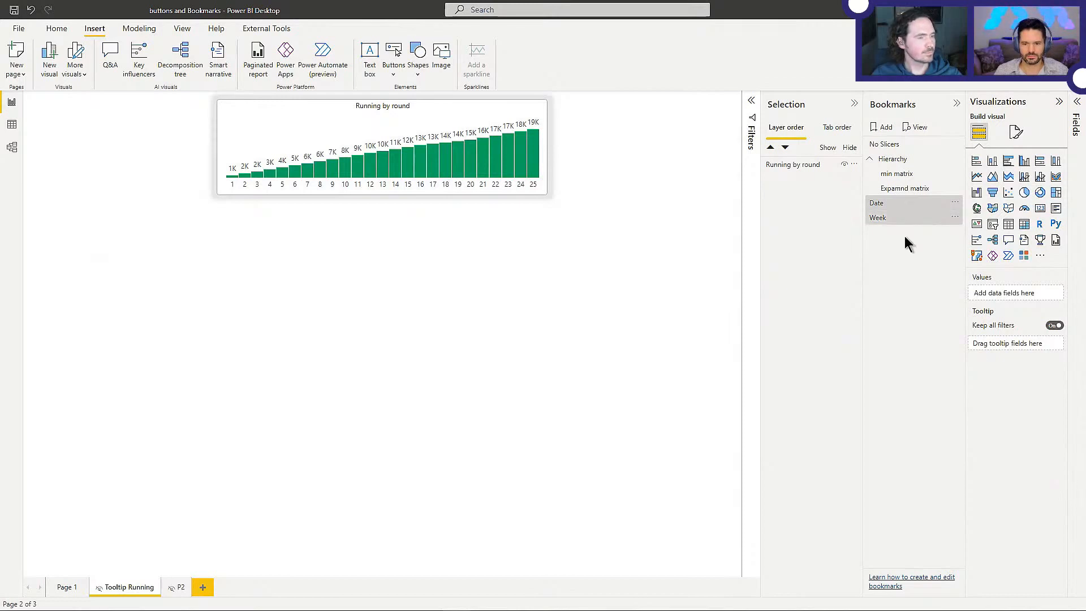
{"action": "right_click", "coordinate": [909, 221]}
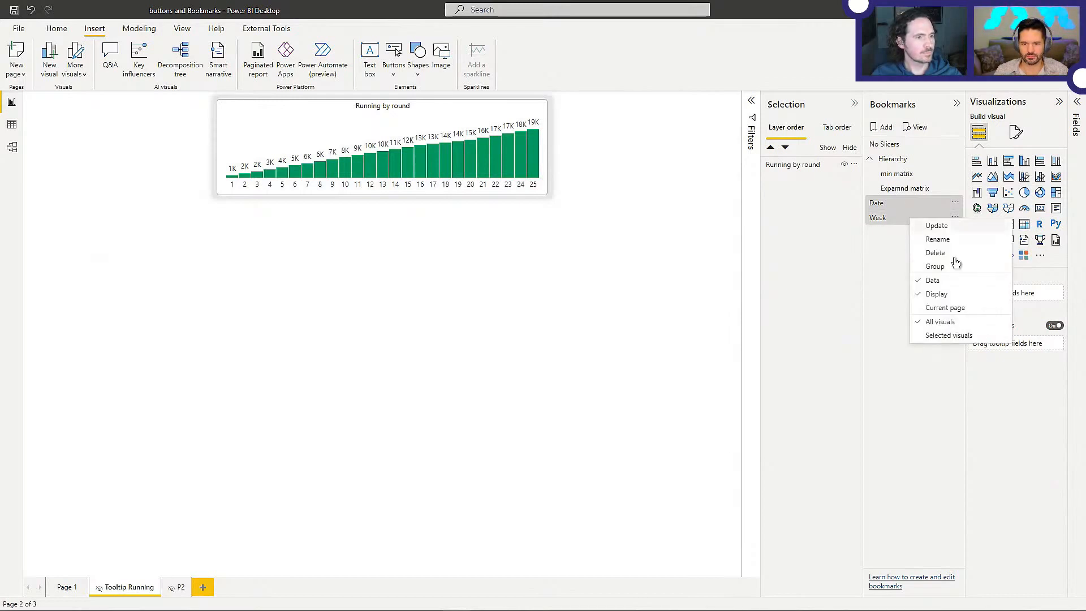
{"action": "left_click", "coordinate": [955, 264]}
{"action": "right_click", "coordinate": [905, 209]}
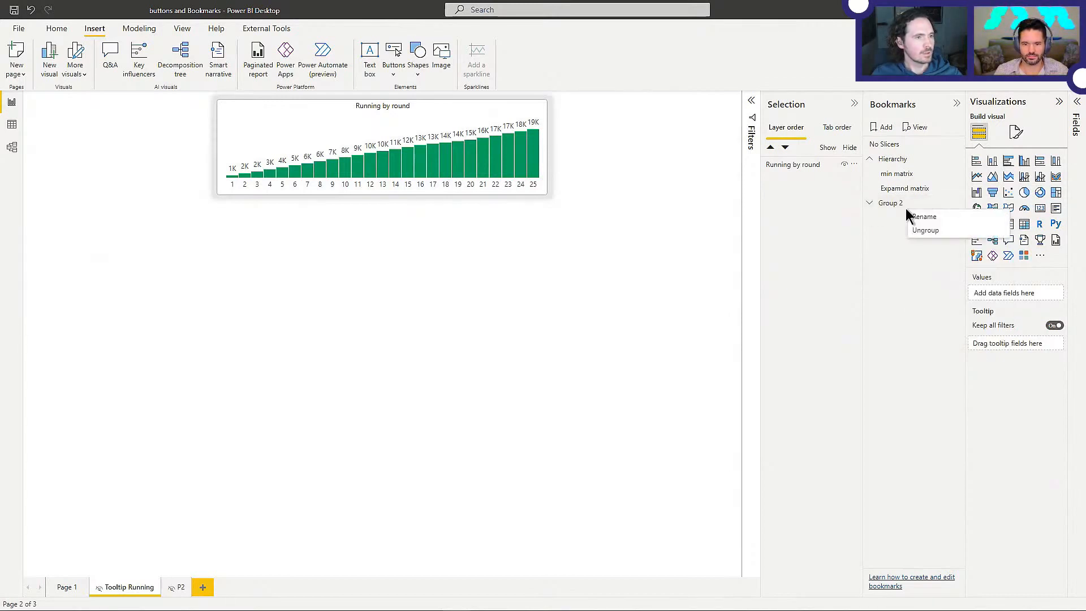
{"action": "left_click", "coordinate": [943, 218]}
{"action": "key", "text": "ctrl+a"}
{"action": "type", "text": "Tooltip"}
{"action": "key", "text": "Return"}
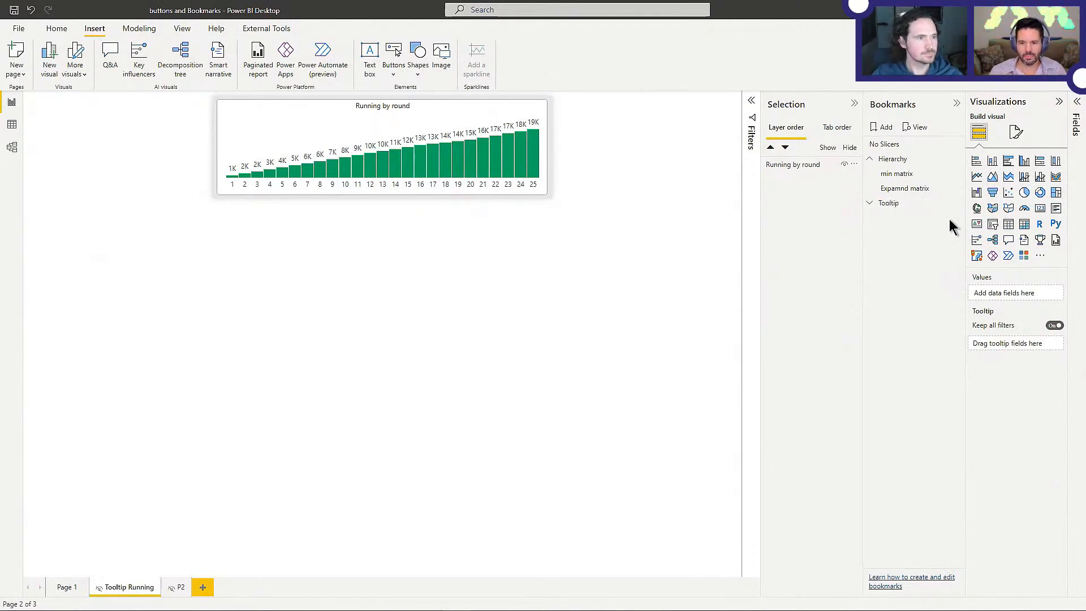
Step: On Page 1, shorten the Pts by web_name chart from its upper edge to free a strip for buttons above it
{"action": "left_click", "coordinate": [63, 589]}
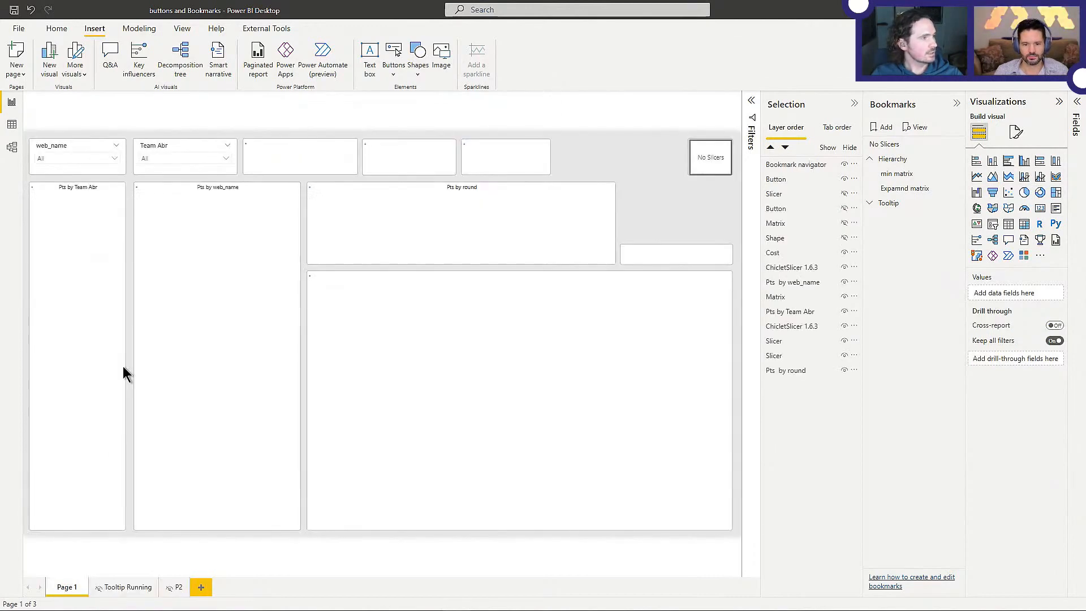
{"action": "left_click", "coordinate": [221, 189]}
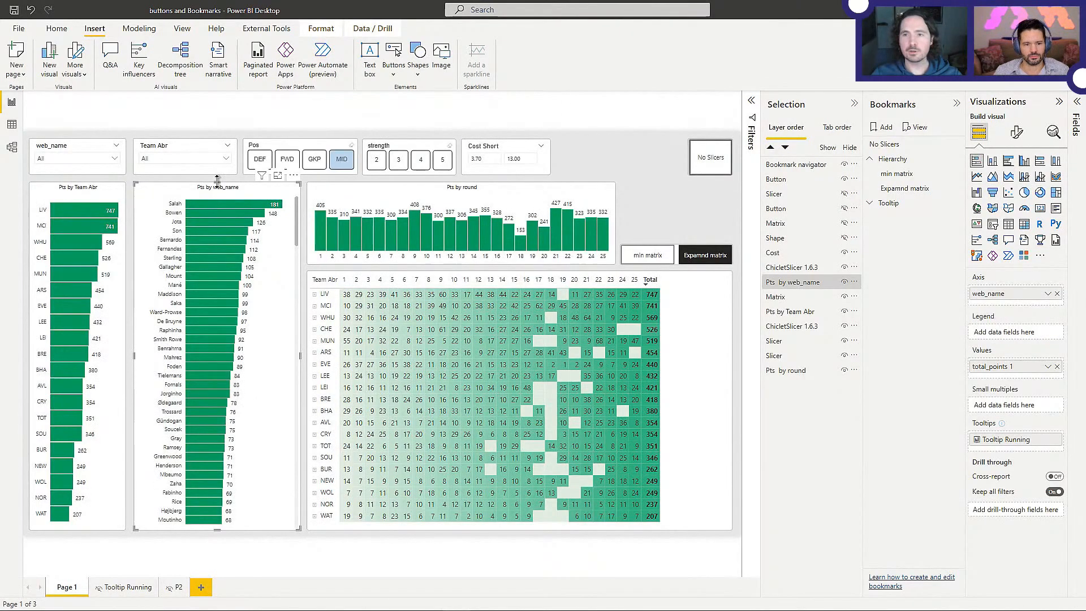
{"action": "left_click_drag", "start_coordinate": [217, 180], "coordinate": [216, 208]}
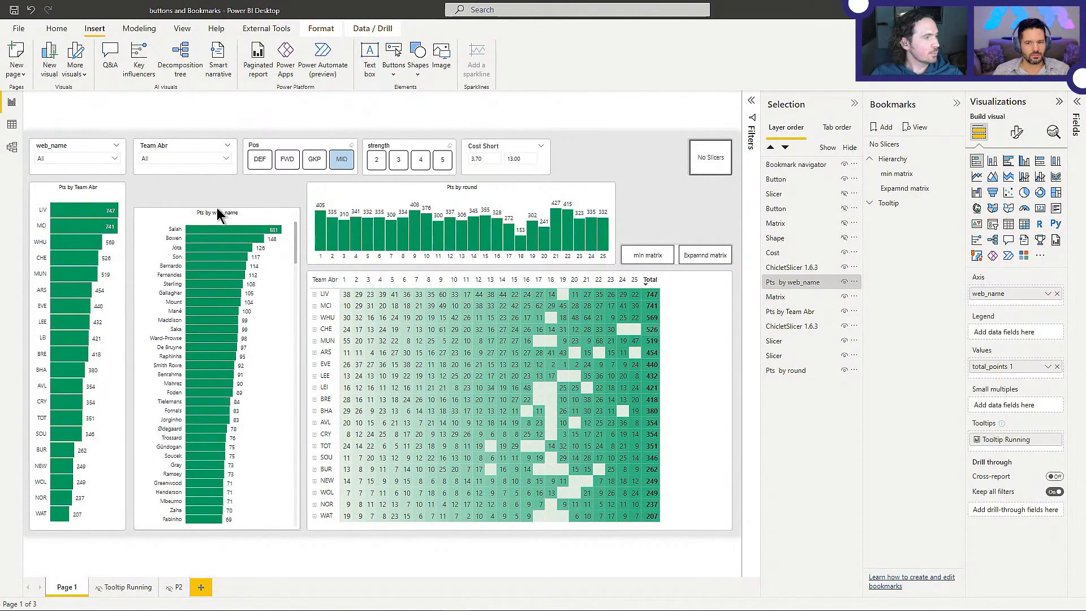
{"action": "left_click", "coordinate": [201, 197]}
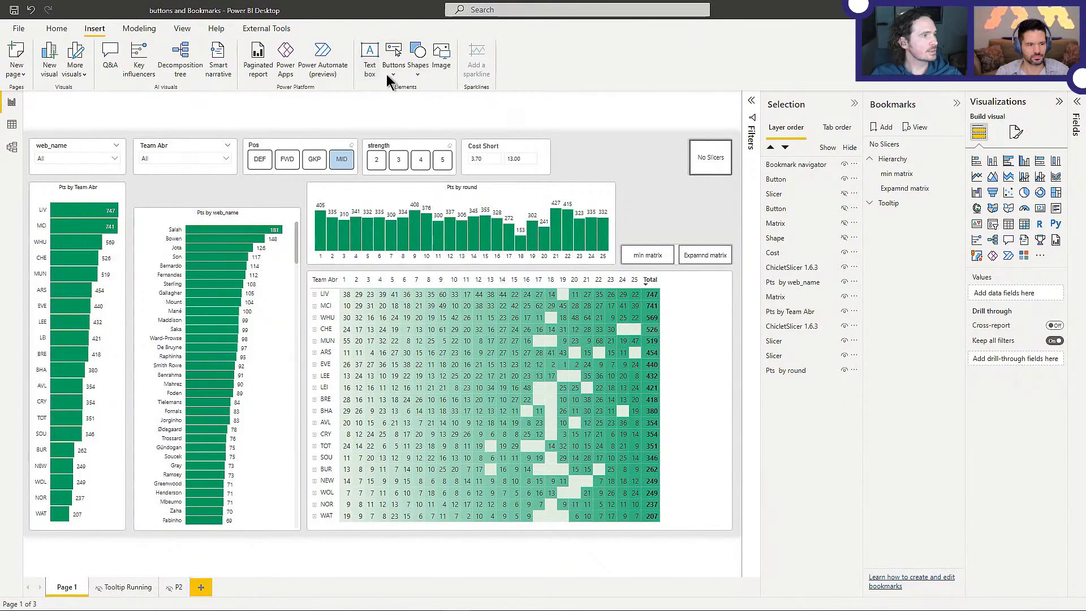
Step: Insert a bookmark navigator on Page 1
{"action": "left_click", "coordinate": [394, 72]}
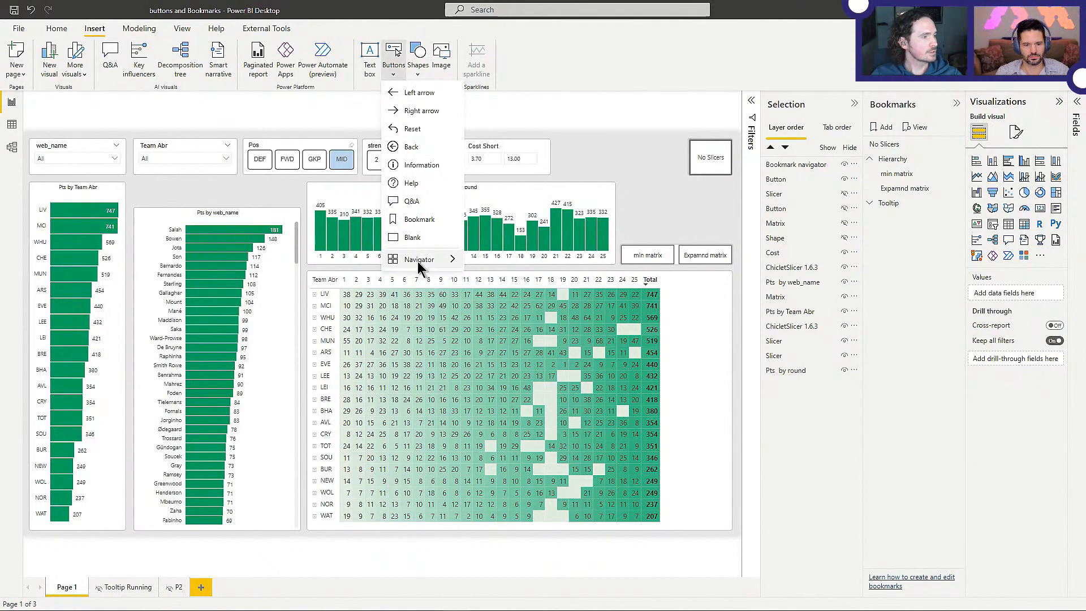
{"action": "left_click", "coordinate": [503, 279]}
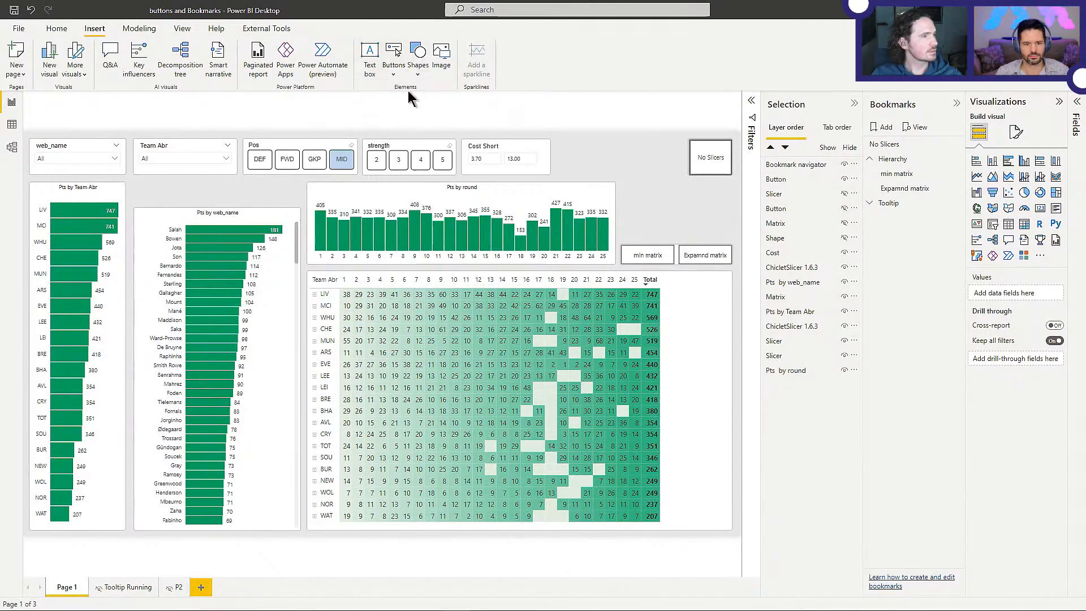
{"action": "left_click", "coordinate": [394, 73]}
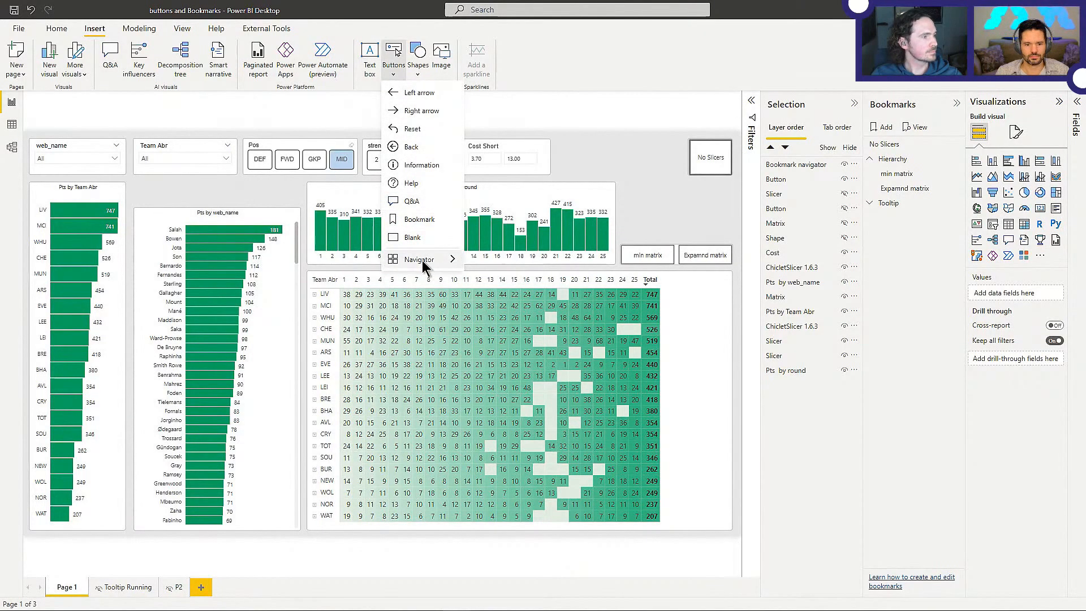
{"action": "mouse_move", "coordinate": [422, 260]}
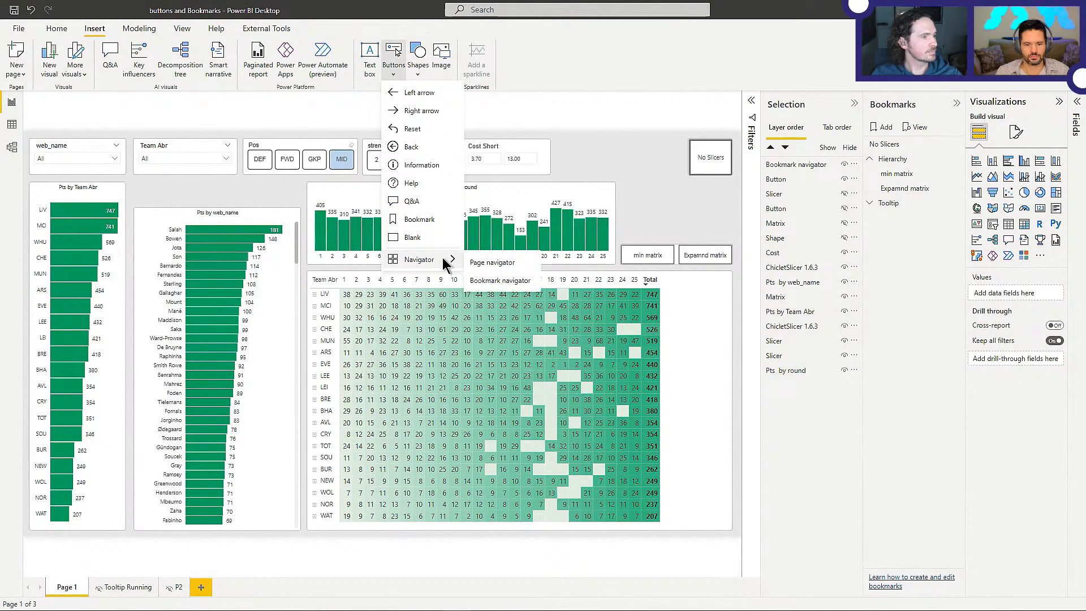
{"action": "left_click", "coordinate": [501, 281]}
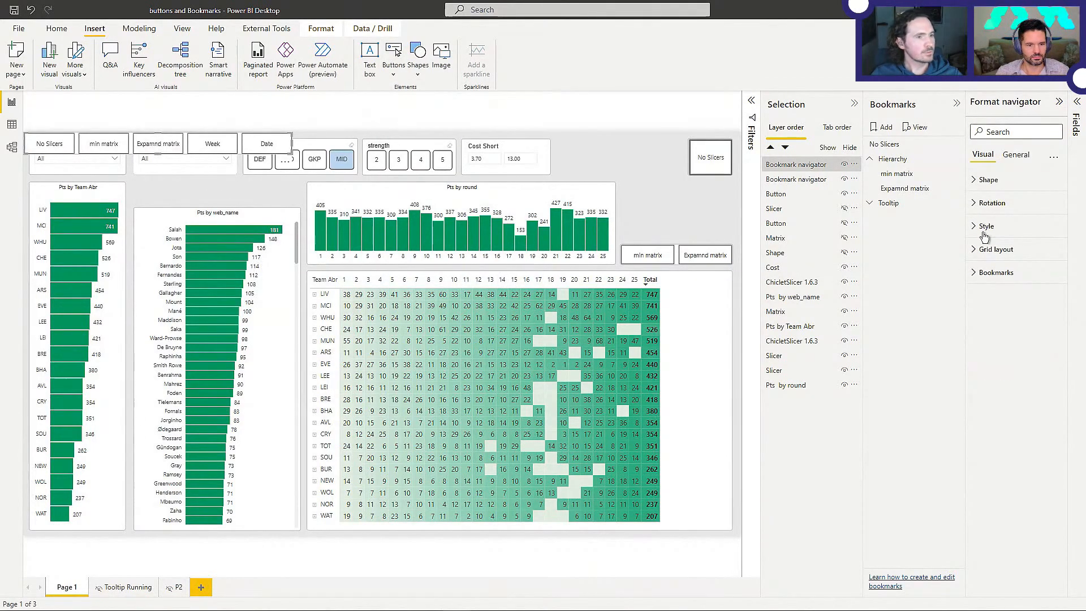
Step: Limit the new navigator to the Tooltip bookmark group
{"action": "left_click", "coordinate": [977, 272]}
{"action": "left_click", "coordinate": [1012, 306]}
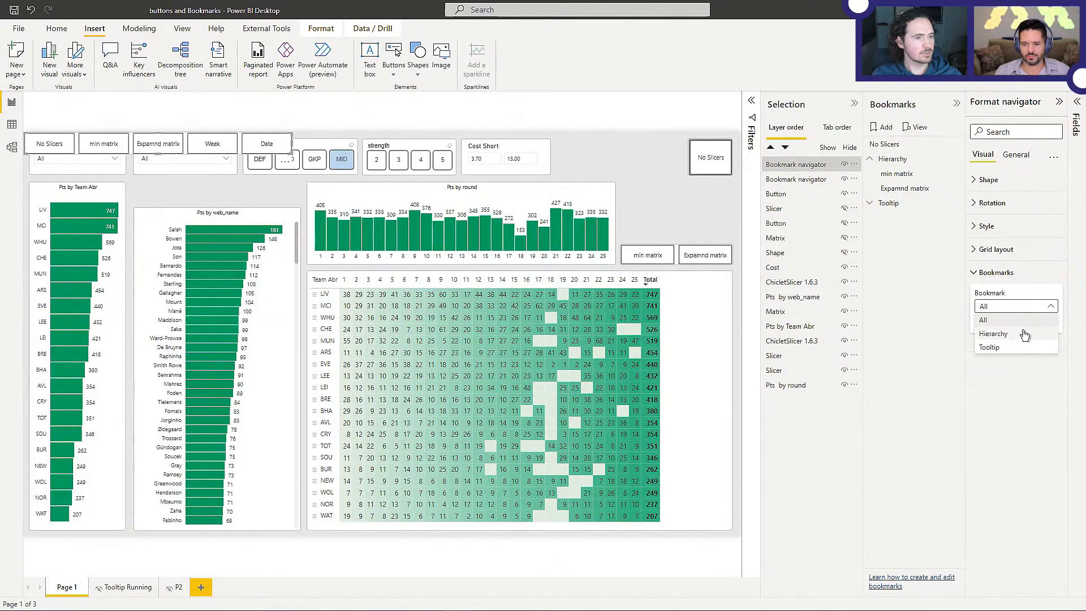
{"action": "left_click", "coordinate": [988, 319]}
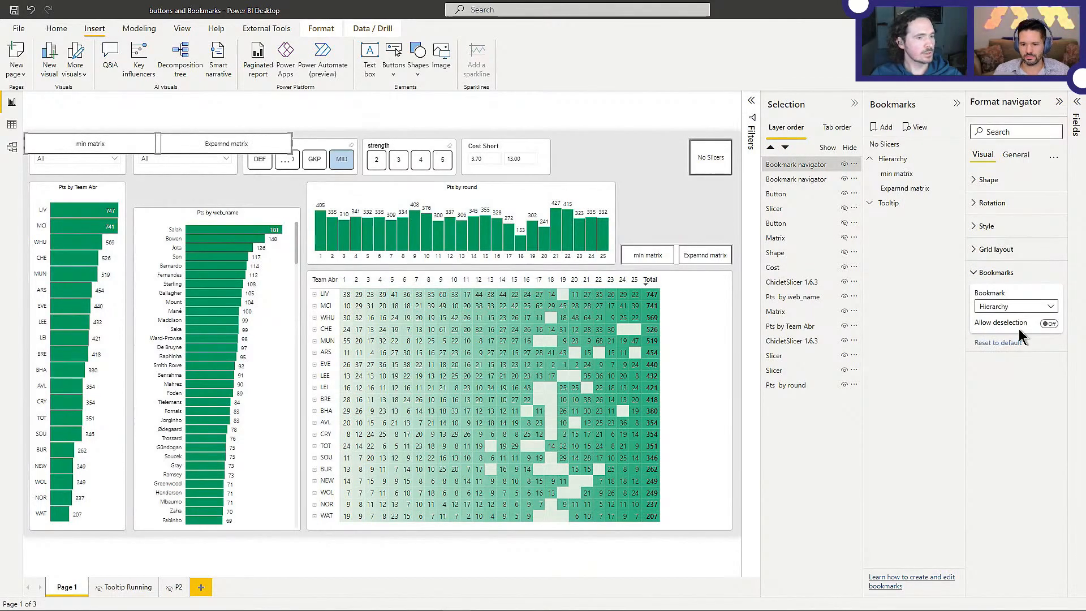
{"action": "left_click", "coordinate": [1019, 309]}
{"action": "left_click", "coordinate": [990, 348]}
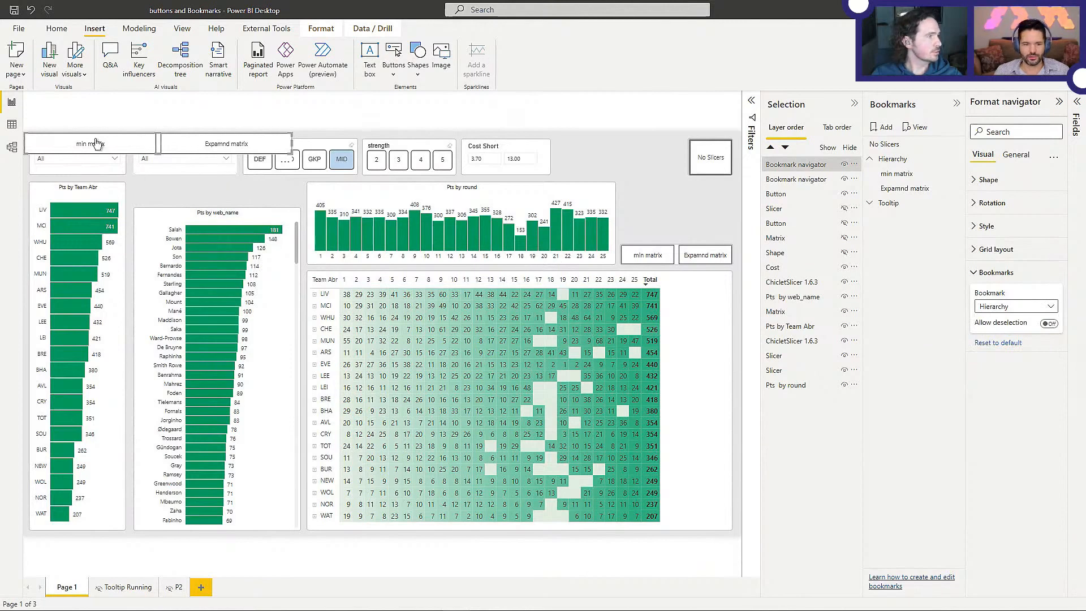
Step: Place the Week/Date navigator directly above the Pts by web_name chart and widen it to the chart's width
{"action": "left_click_drag", "start_coordinate": [33, 159], "coordinate": [188, 195]}
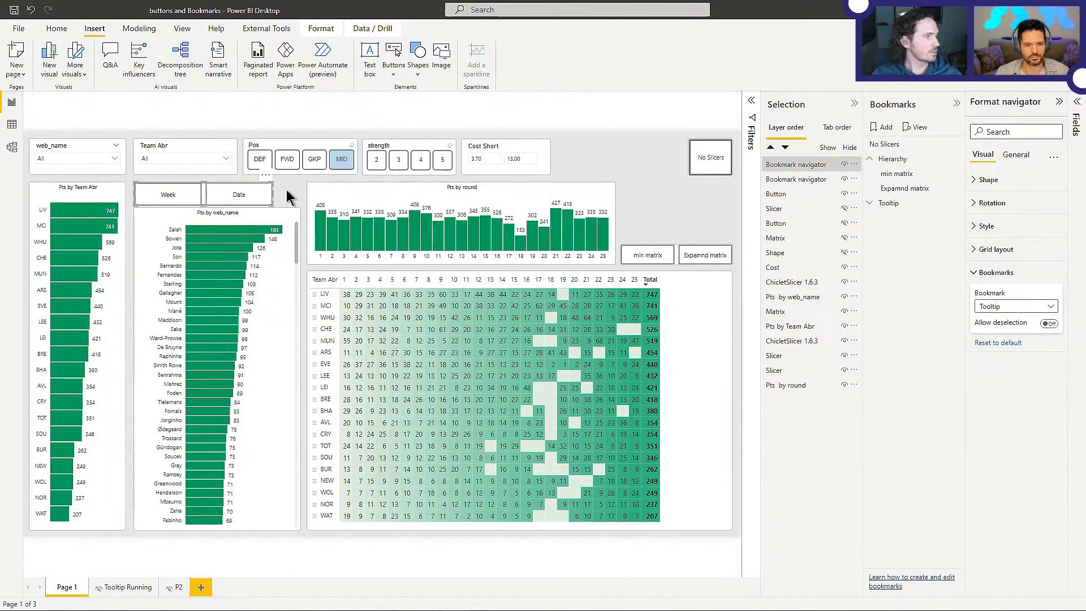
{"action": "left_click_drag", "start_coordinate": [274, 195], "coordinate": [301, 195]}
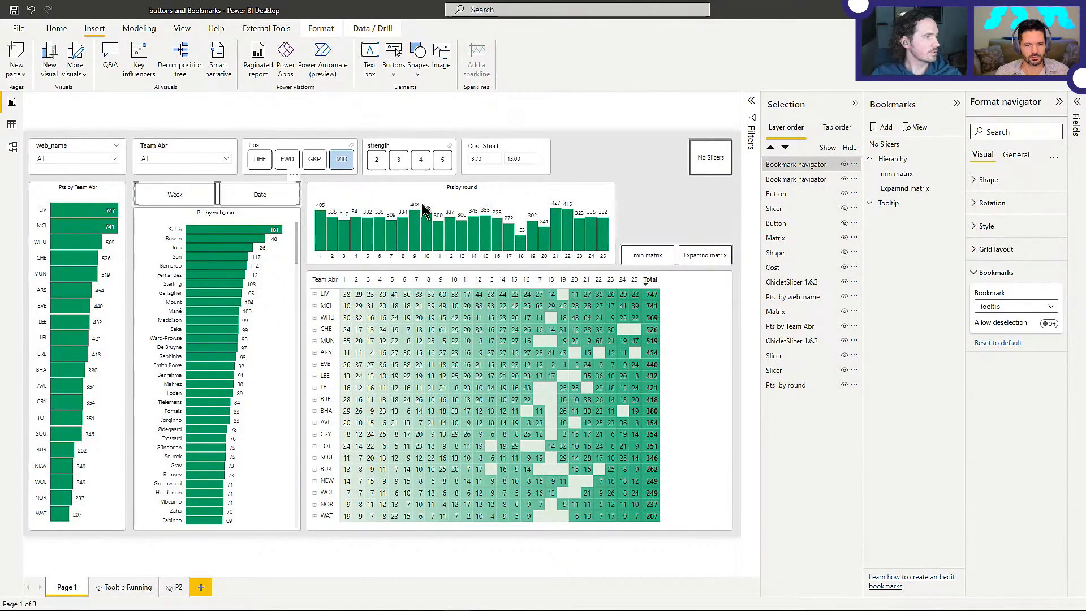
{"action": "left_click", "coordinate": [635, 167]}
Step: Test the Week and Date bookmarks in turn, checking the report tooltip on the Pts by web_name bars after each
{"action": "mouse_move", "coordinate": [197, 229]}
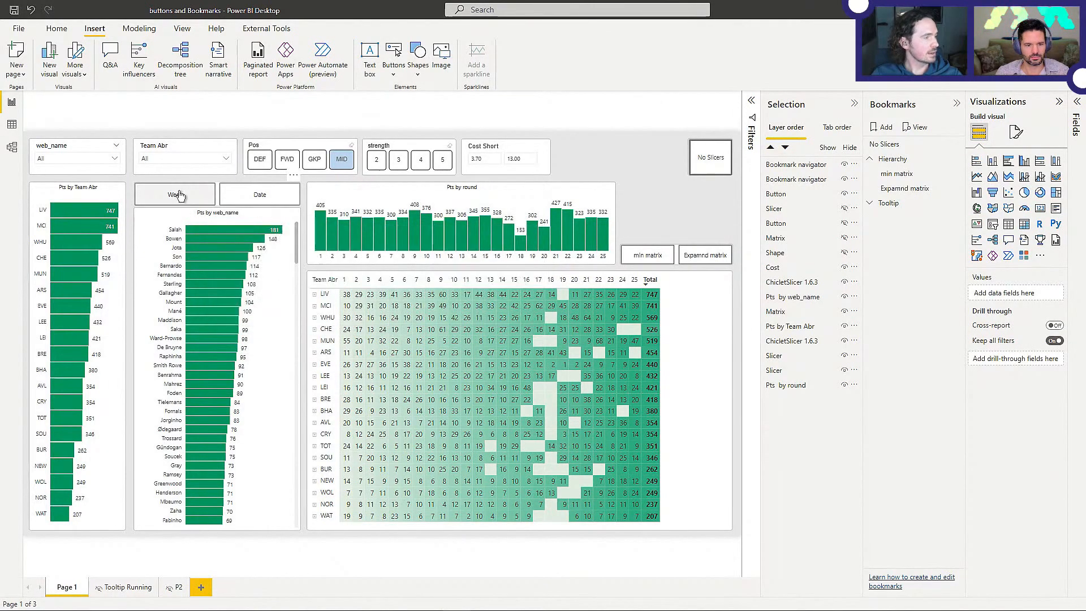
{"action": "left_click", "coordinate": [177, 195], "text": "ctrl"}
{"action": "mouse_move", "coordinate": [219, 240]}
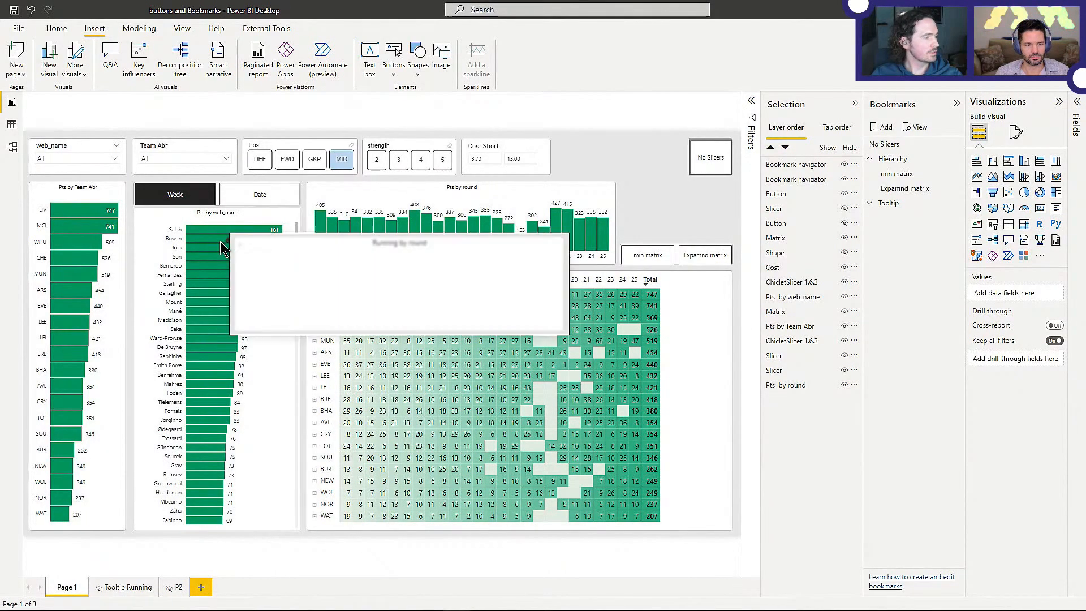
{"action": "left_click", "coordinate": [259, 196], "text": "ctrl"}
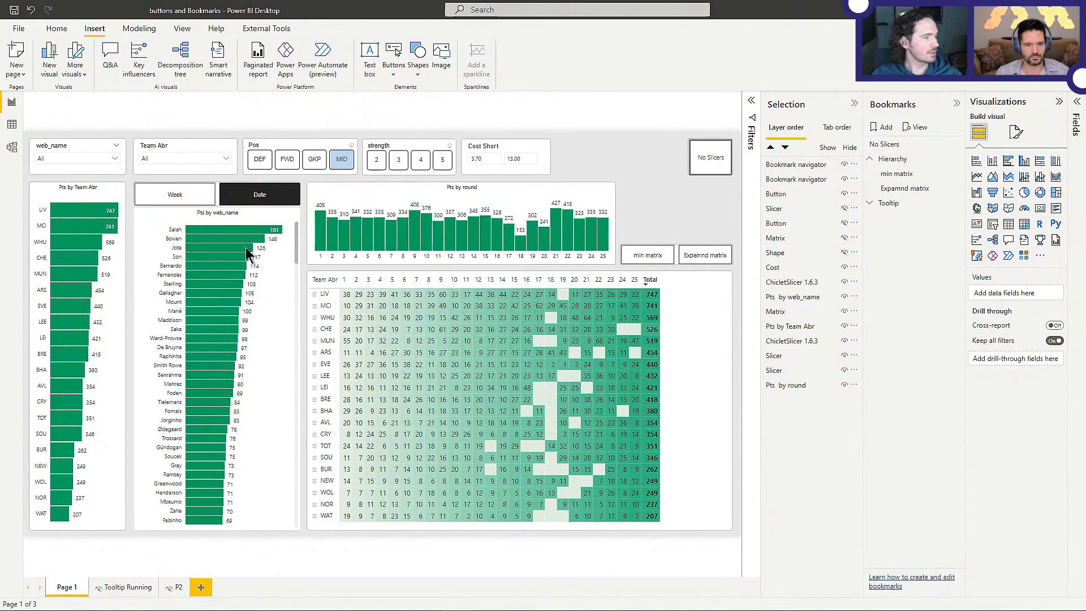
{"action": "mouse_move", "coordinate": [247, 252]}
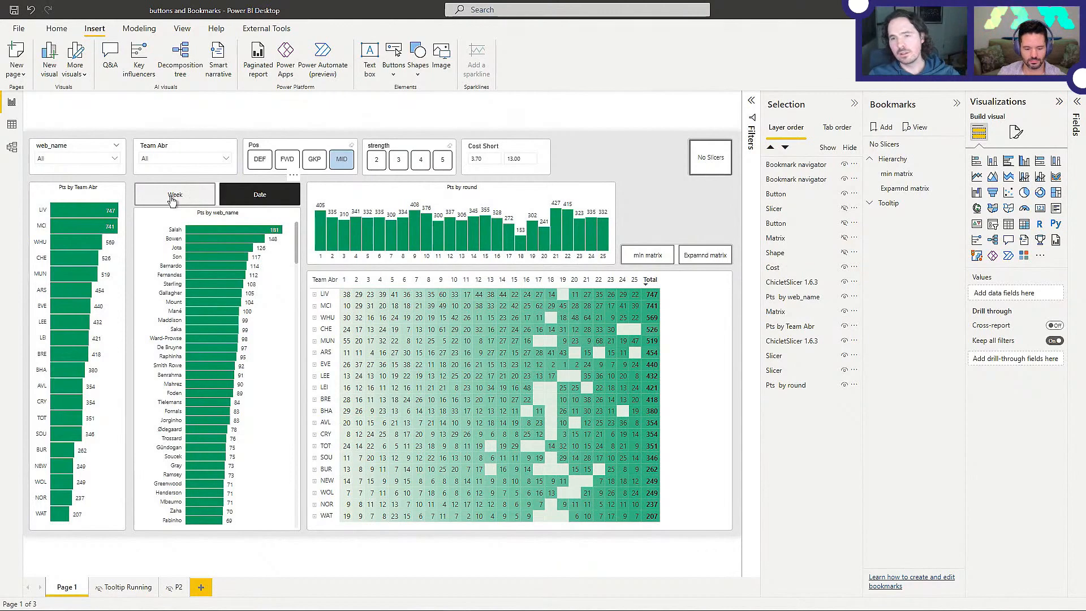
Step: Give the Week/Date bookmark navigator the title "Choose tooltip hierarchy"
{"action": "left_click", "coordinate": [232, 198]}
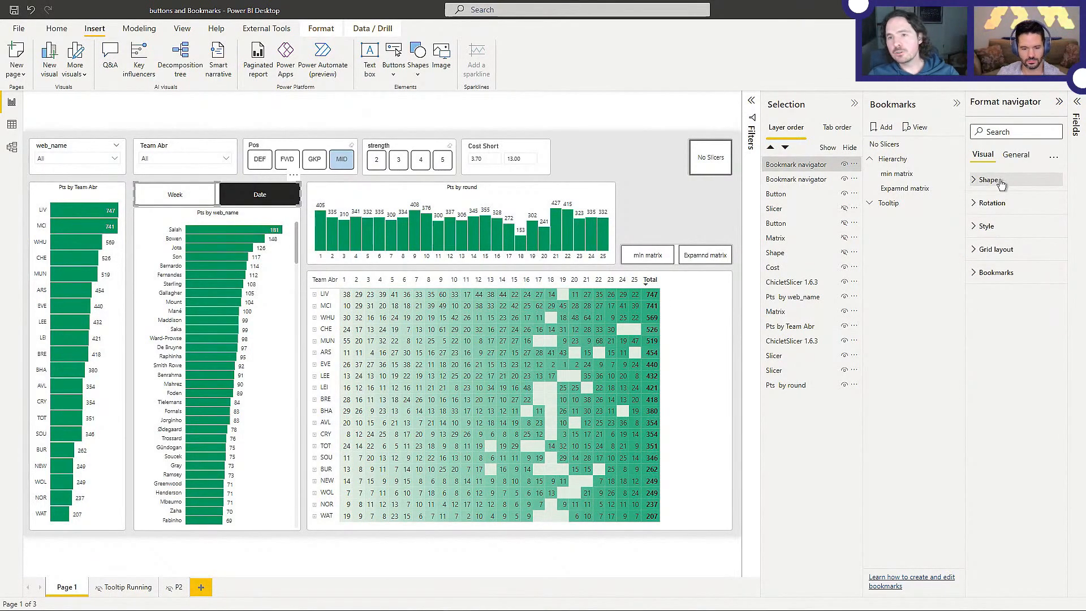
{"action": "left_click", "coordinate": [1017, 158]}
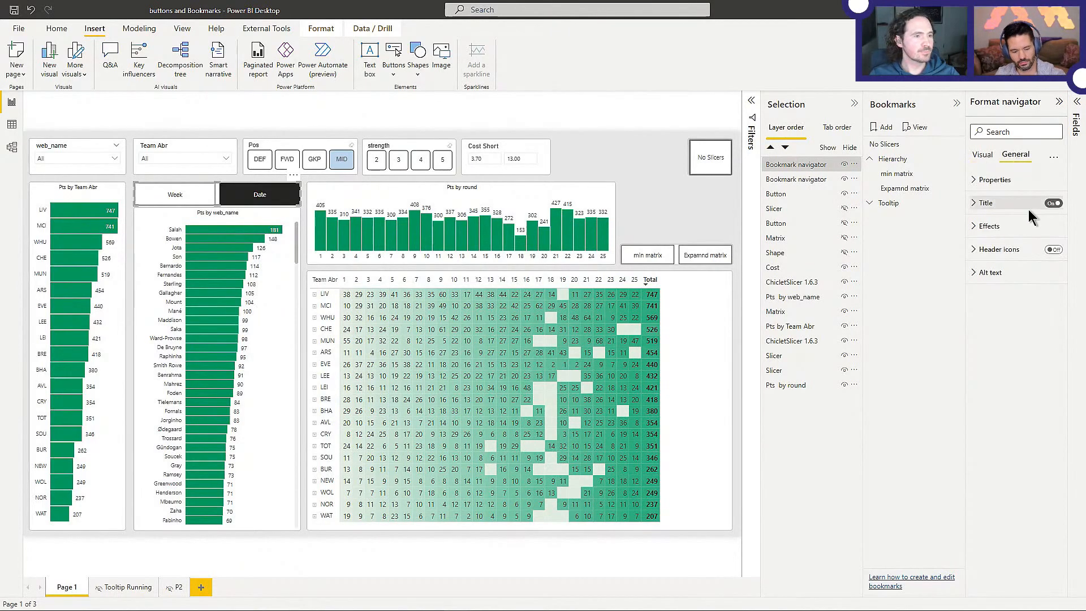
{"action": "left_click", "coordinate": [1030, 203]}
{"action": "type", "text": "Choos"}
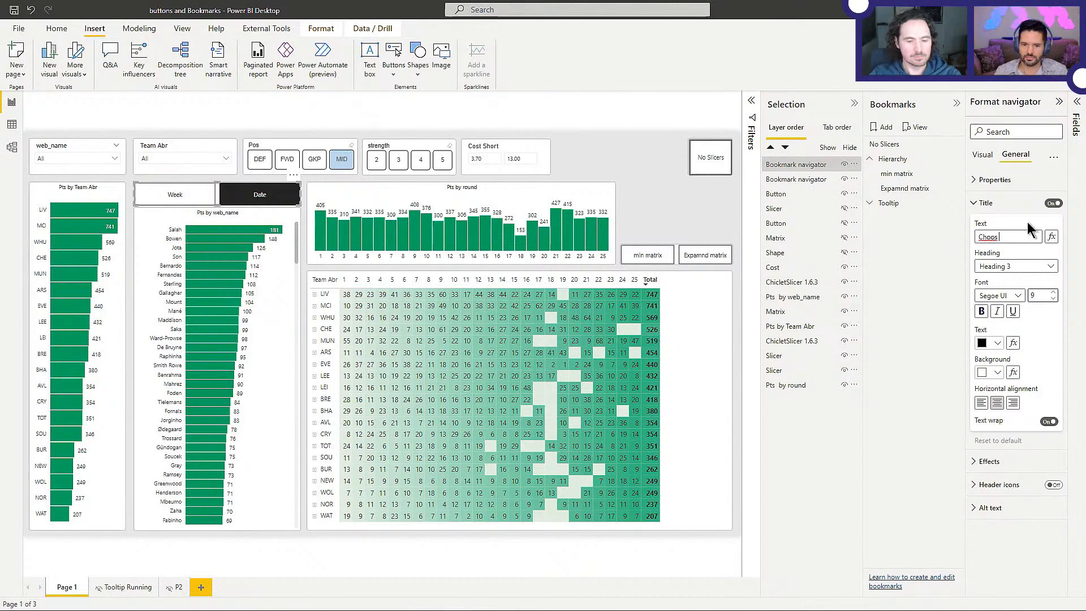
{"action": "type", "text": "e tooltip hierarchy"}
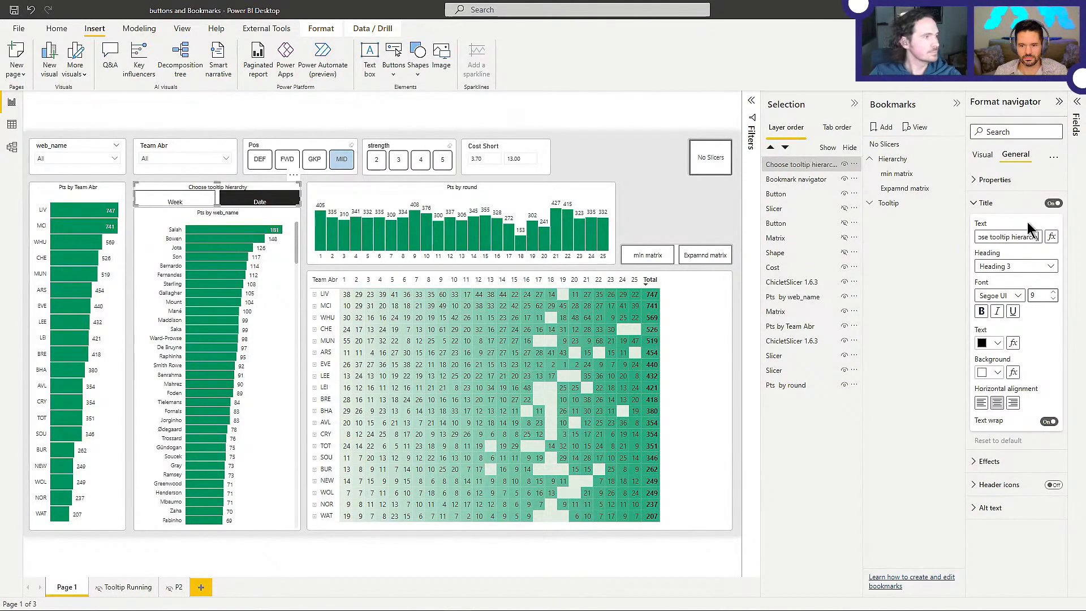
{"action": "left_click", "coordinate": [668, 178]}
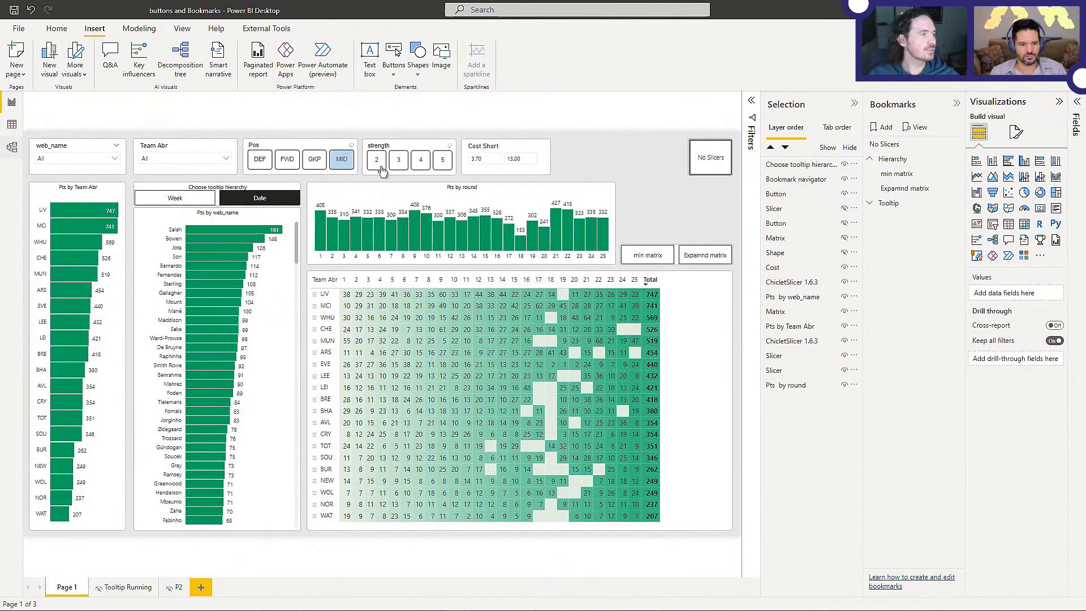
Step: Switch the titled navigator between Week and Date, look at the Tooltip Running page, and return to Page 1
{"action": "mouse_move", "coordinate": [219, 238]}
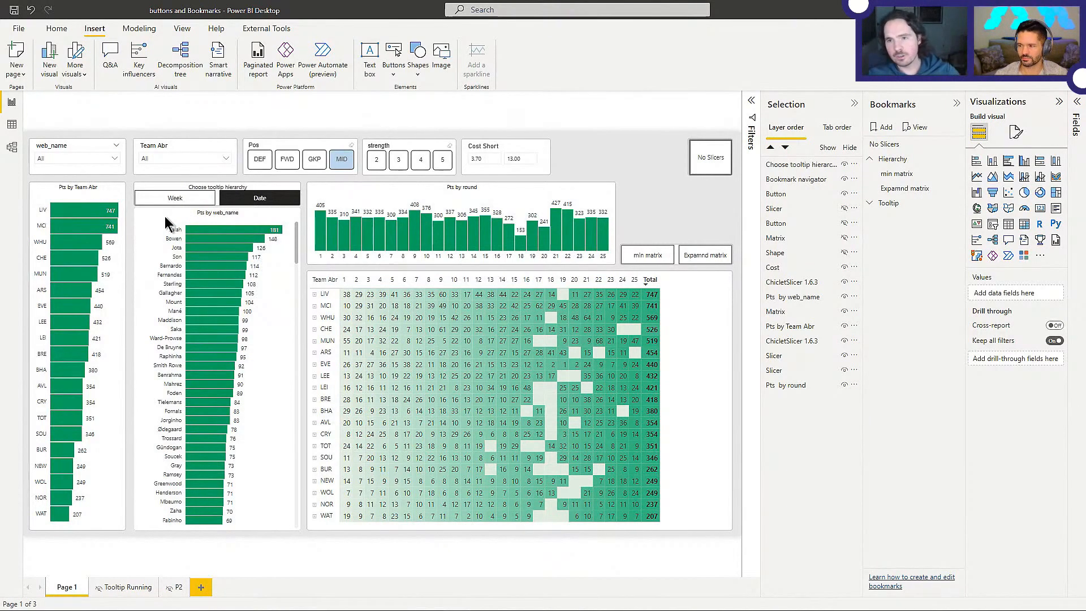
{"action": "left_click", "coordinate": [176, 204]}
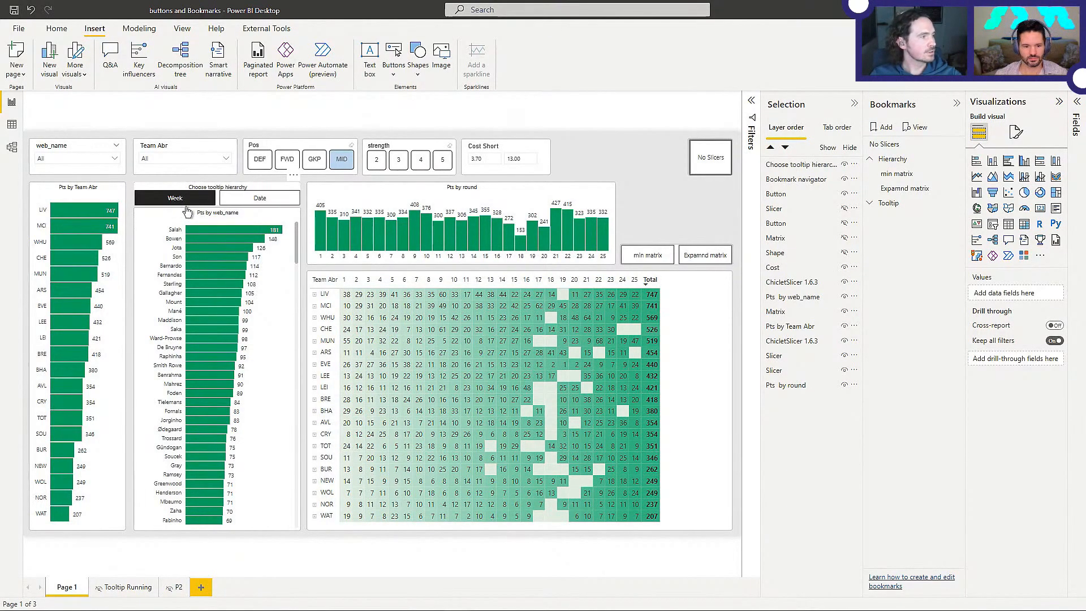
{"action": "left_click", "coordinate": [245, 198]}
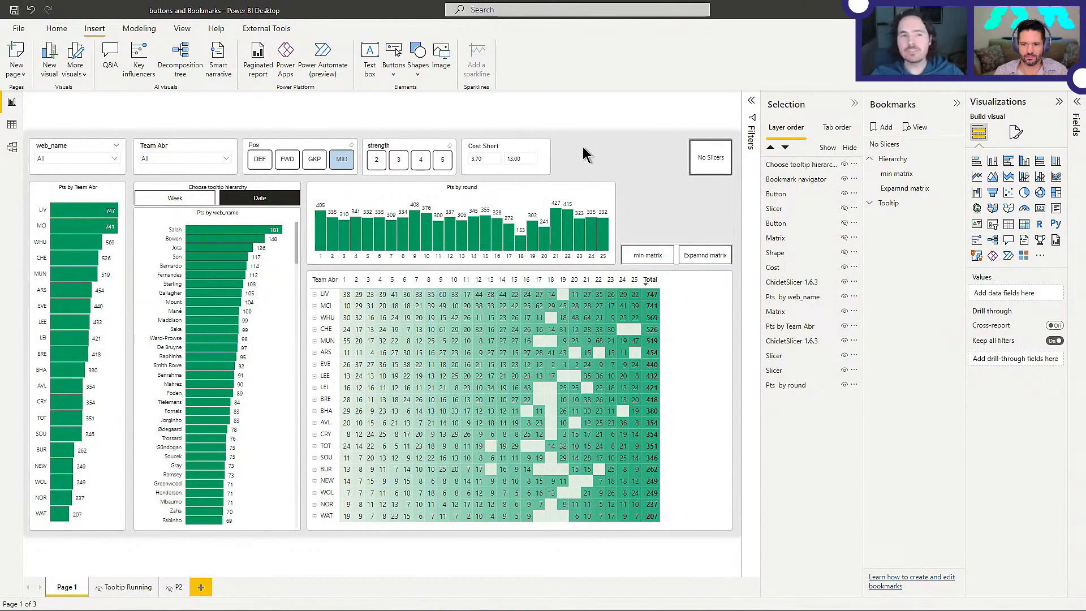
{"action": "left_click", "coordinate": [187, 202], "text": "ctrl"}
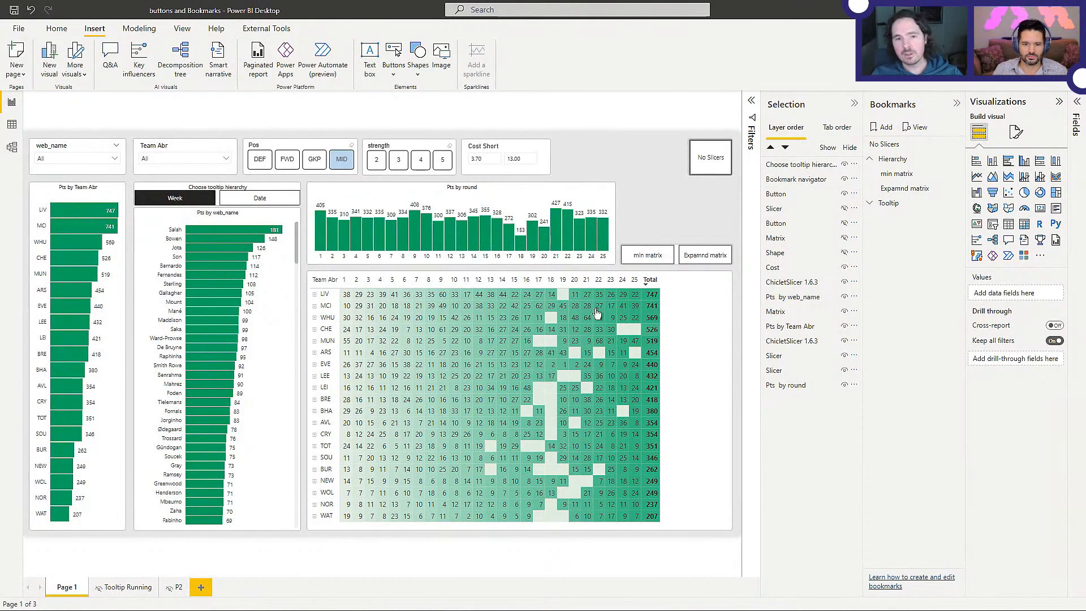
{"action": "left_click", "coordinate": [120, 587]}
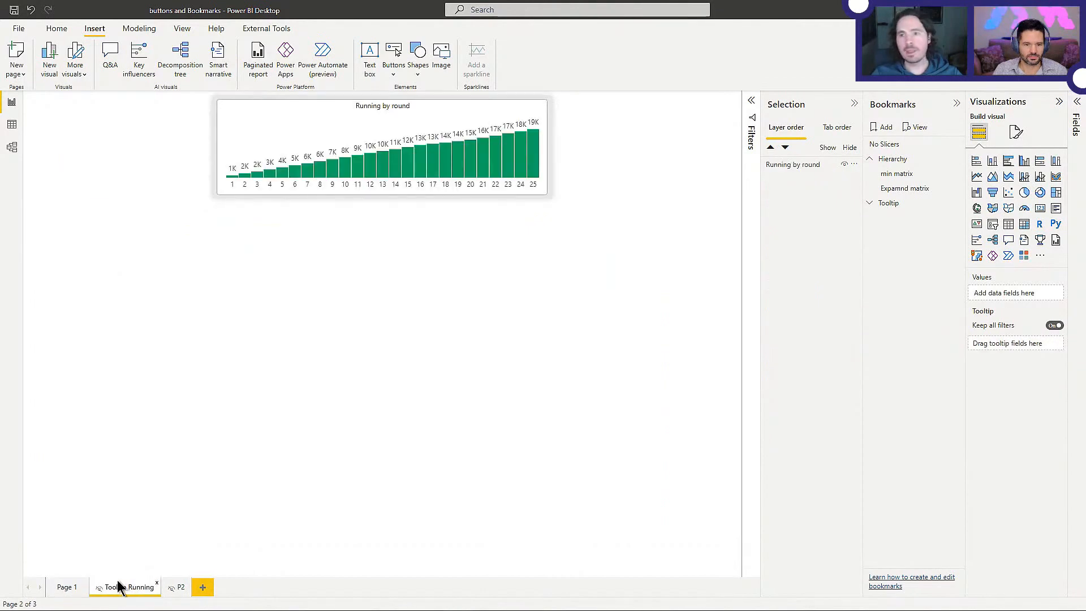
{"action": "left_click", "coordinate": [67, 588]}
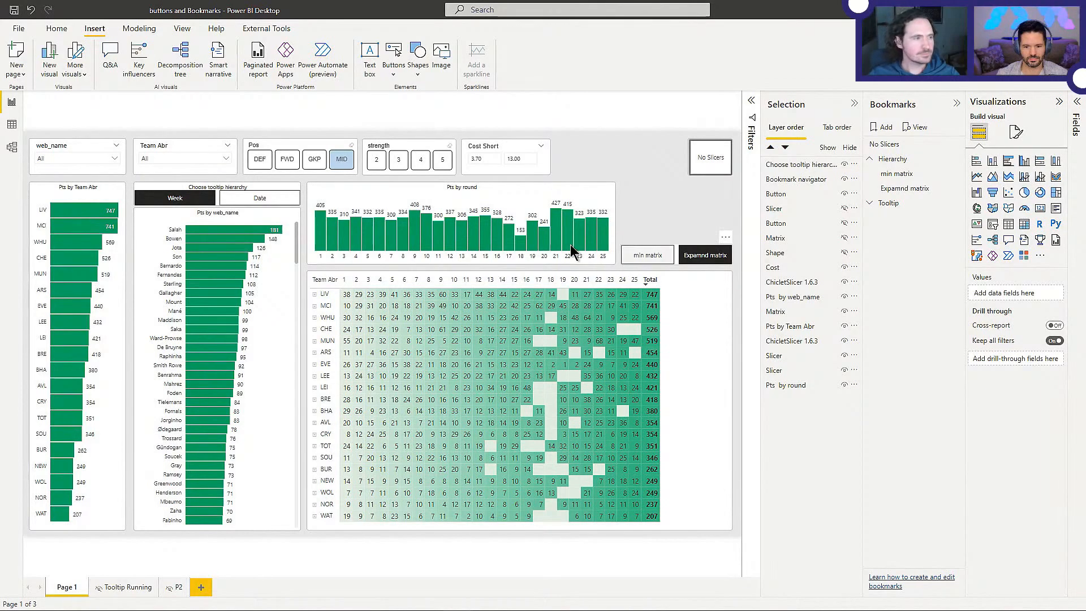
{"action": "left_click", "coordinate": [534, 186]}
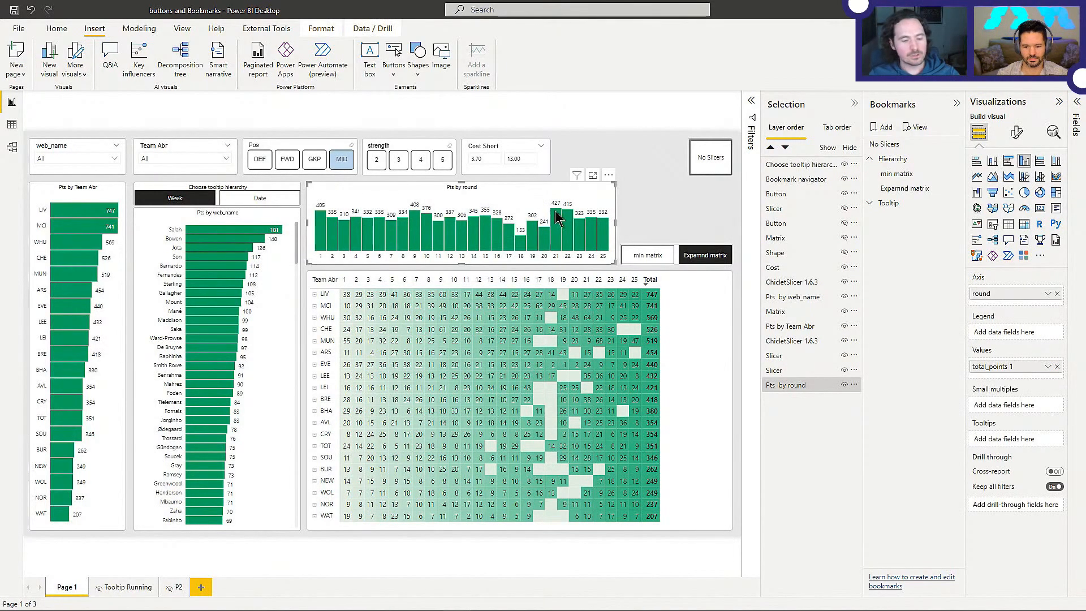
{"action": "left_click", "coordinate": [648, 194]}
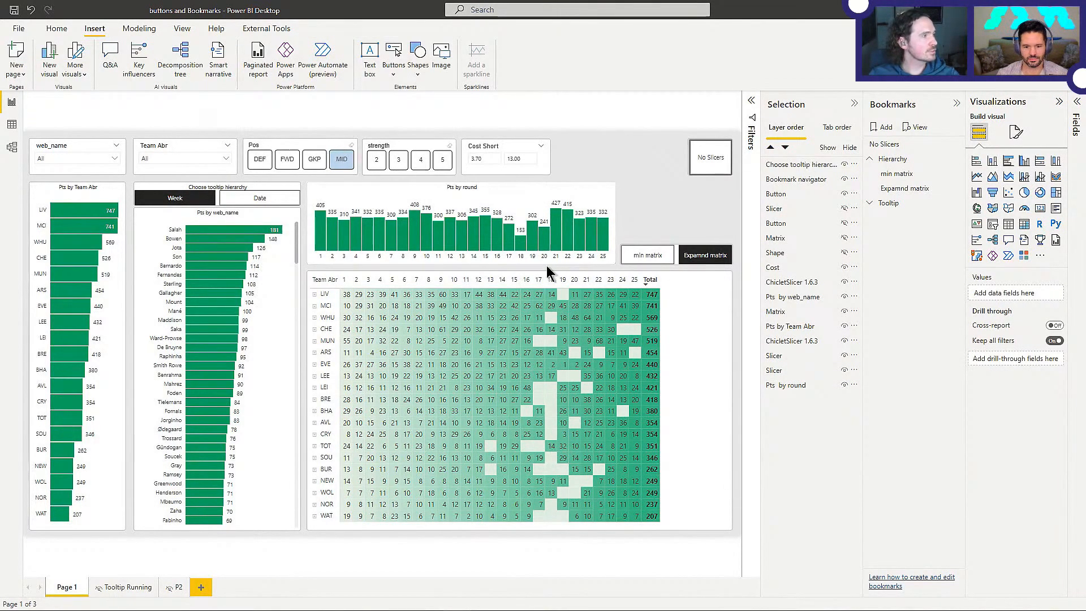
{"action": "left_click", "coordinate": [418, 65]}
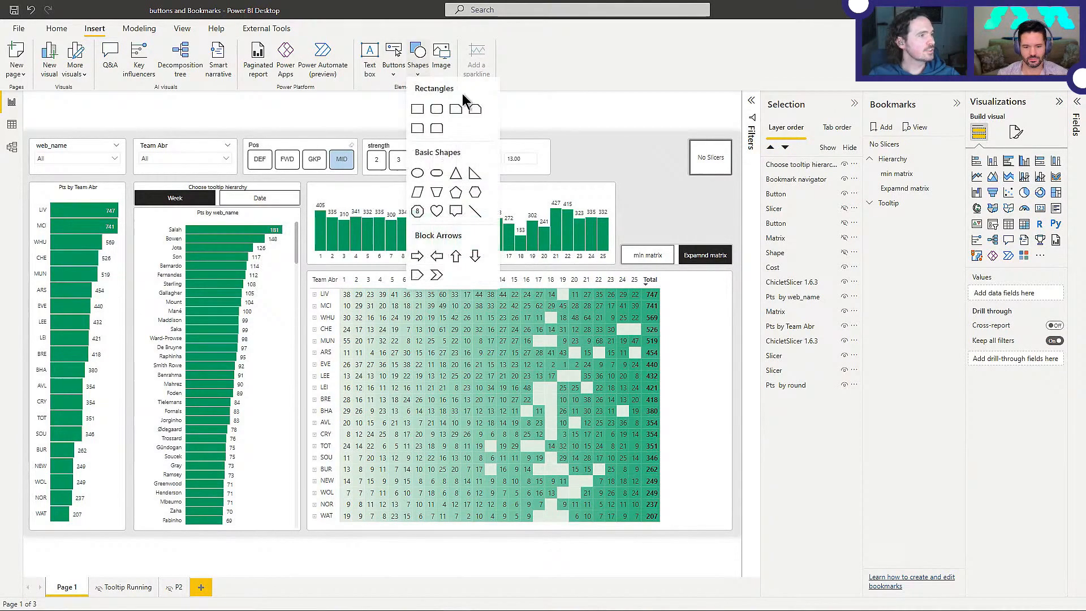
{"action": "left_click", "coordinate": [416, 112]}
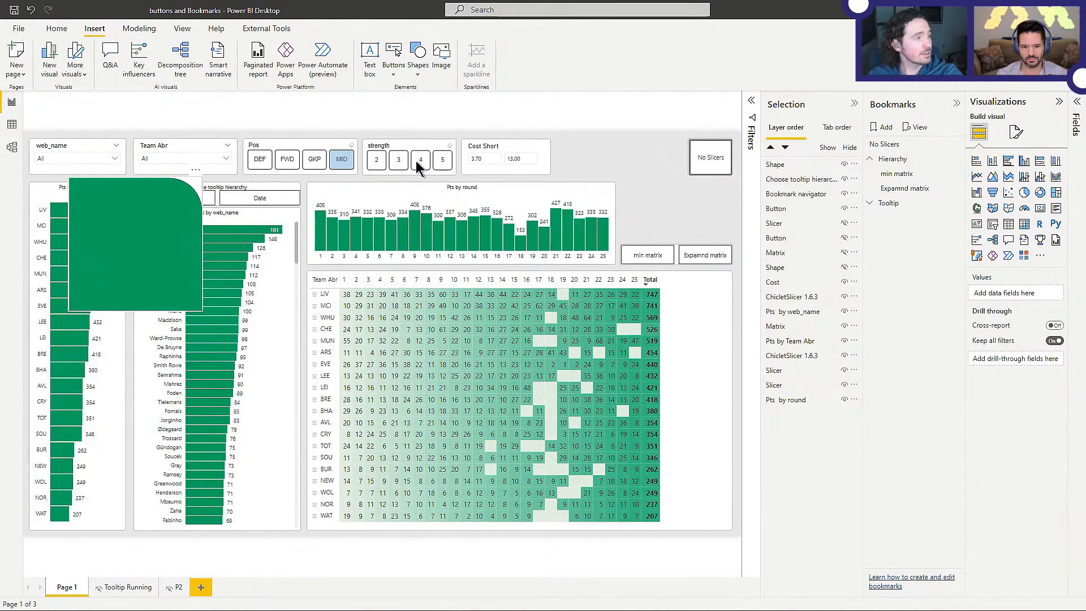
{"action": "key", "text": "ctrl+z"}
Step: Insert a rectangle and stretch it over the whole Page 1 canvas, 1600 wide by 900 high
{"action": "left_click", "coordinate": [419, 73]}
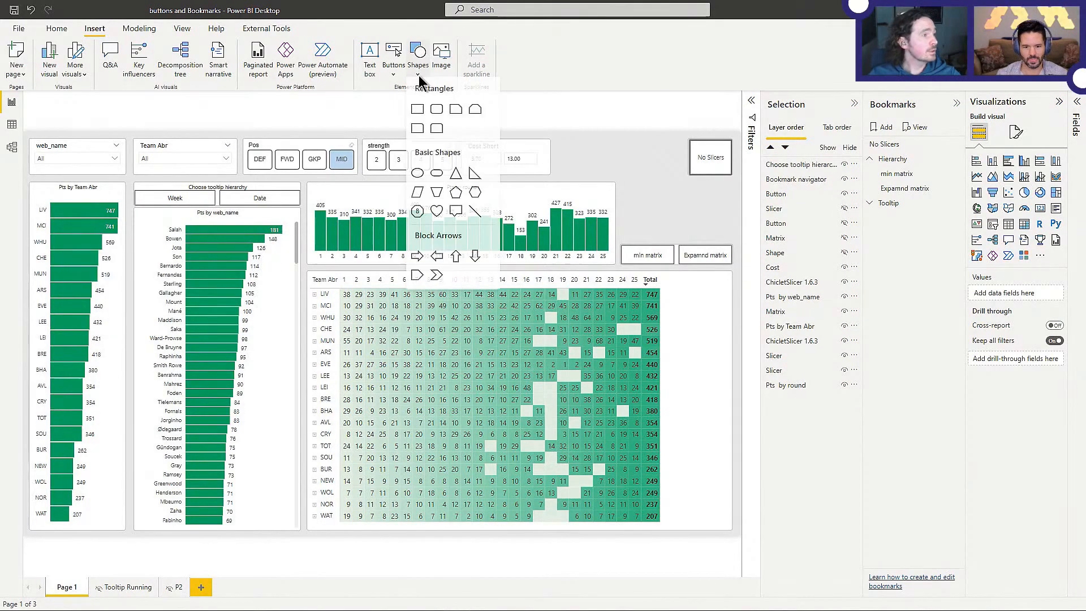
{"action": "left_click", "coordinate": [417, 111]}
{"action": "left_click_drag", "start_coordinate": [157, 264], "coordinate": [873, 566]}
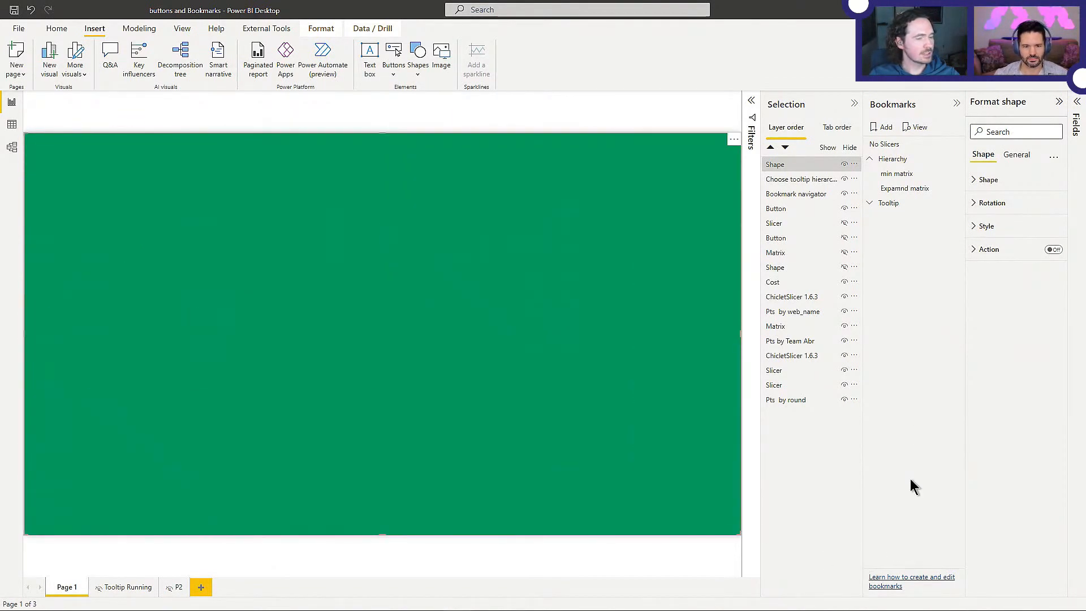
{"action": "left_click", "coordinate": [1025, 159]}
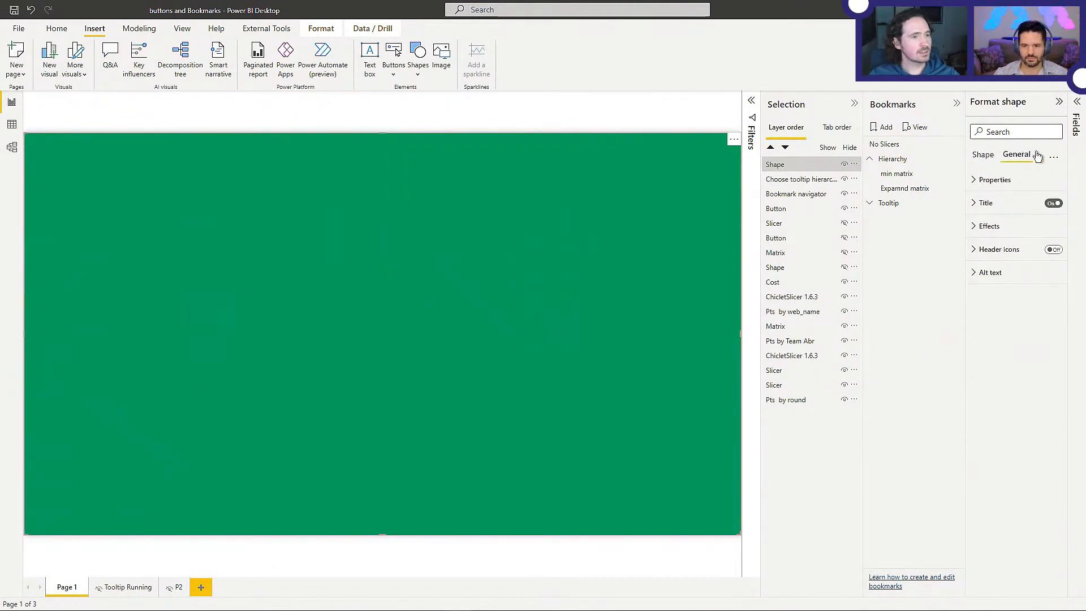
{"action": "left_click", "coordinate": [987, 184]}
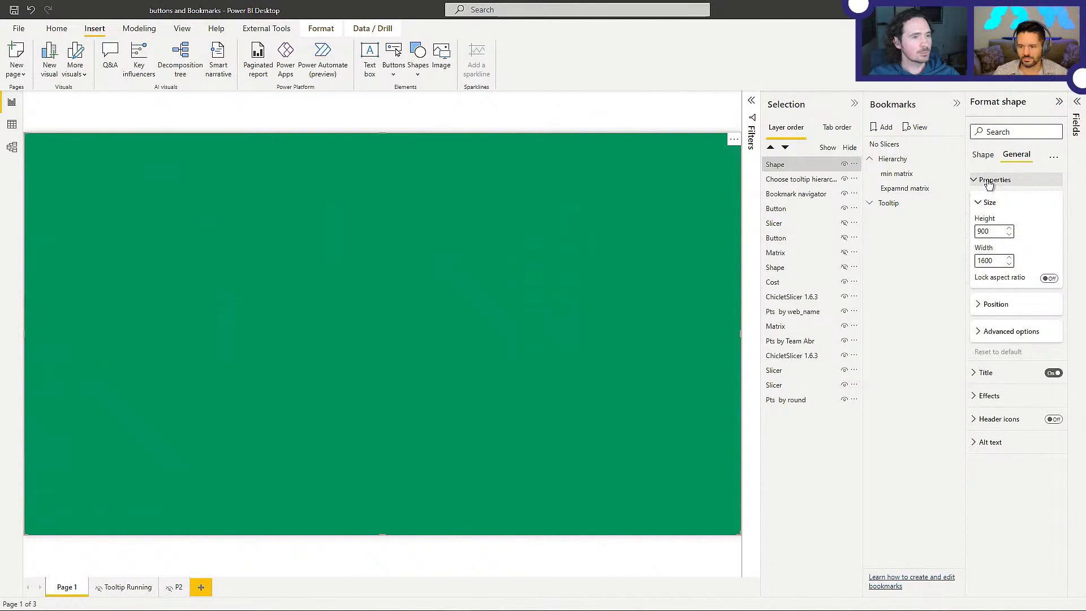
{"action": "left_click", "coordinate": [987, 182]}
Step: Set the full-page rectangle's fill colour to a medium grey
{"action": "left_click", "coordinate": [989, 159]}
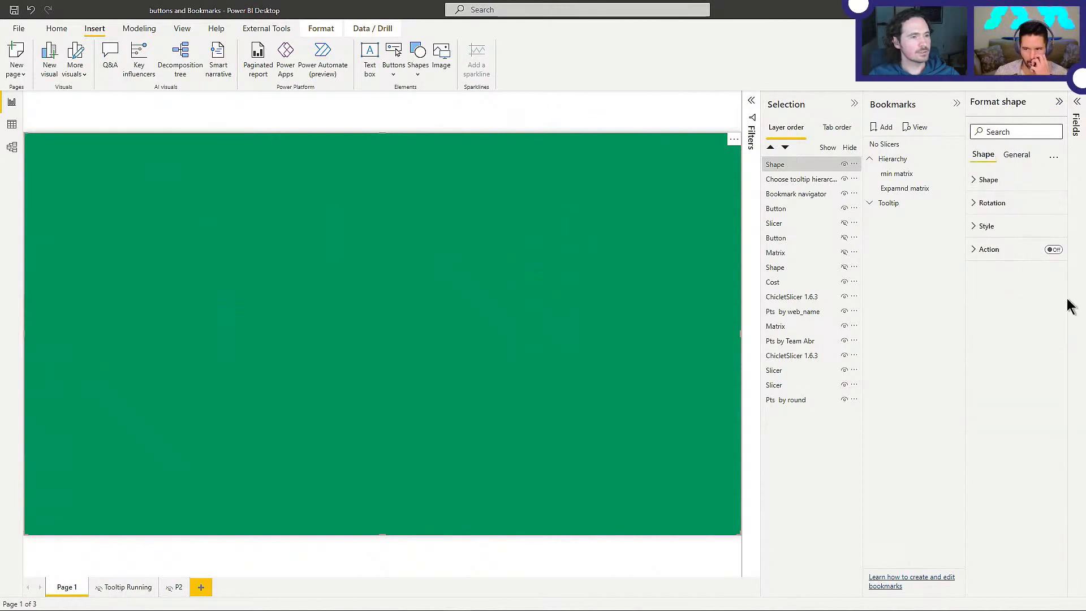
{"action": "left_click", "coordinate": [987, 229]}
{"action": "left_click", "coordinate": [999, 279]}
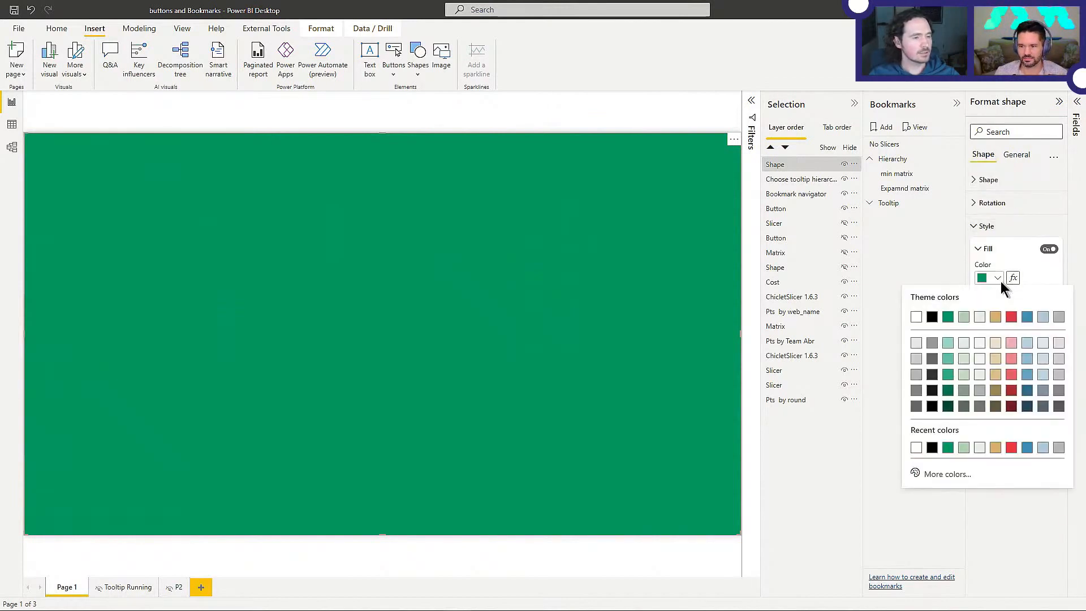
{"action": "left_click", "coordinate": [931, 343]}
{"action": "mouse_move", "coordinate": [1012, 310]}
{"action": "left_mouse_down"}
{"action": "mouse_move", "coordinate": [1044, 312]}
{"action": "mouse_move", "coordinate": [1012, 319]}
{"action": "left_mouse_up"}
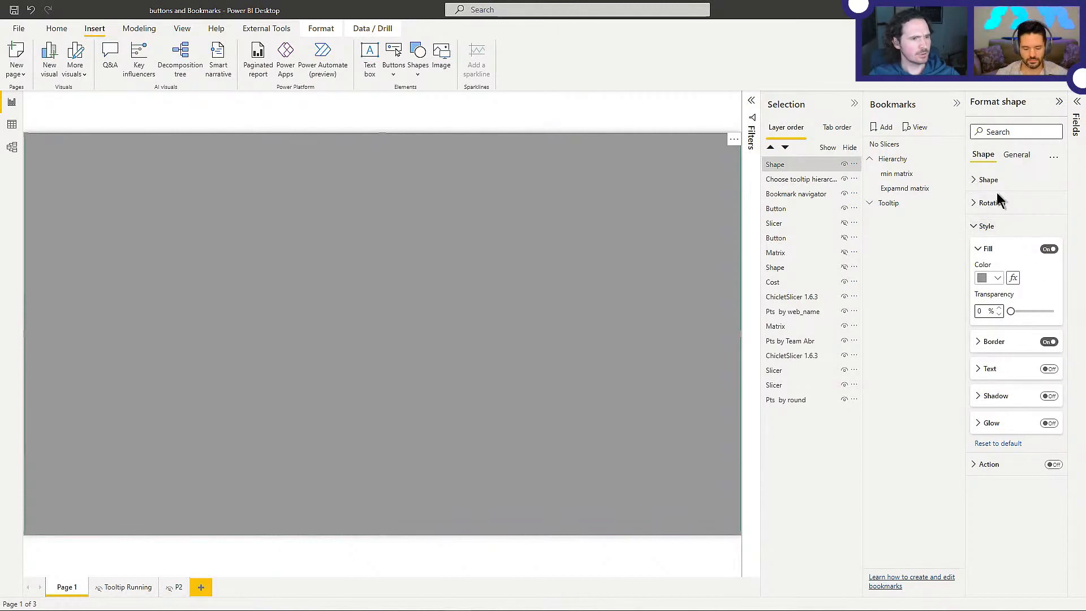
Step: Find the background settings of the grey rectangle and turn off both its title and its background effect
{"action": "left_click", "coordinate": [1016, 154]}
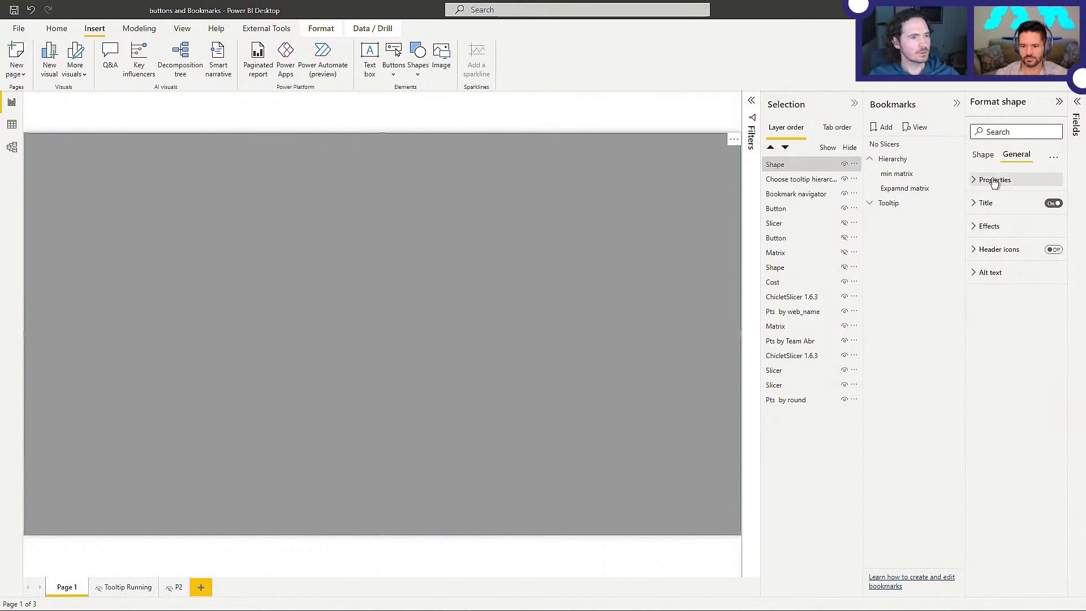
{"action": "left_click", "coordinate": [994, 179]}
{"action": "left_click", "coordinate": [994, 179]}
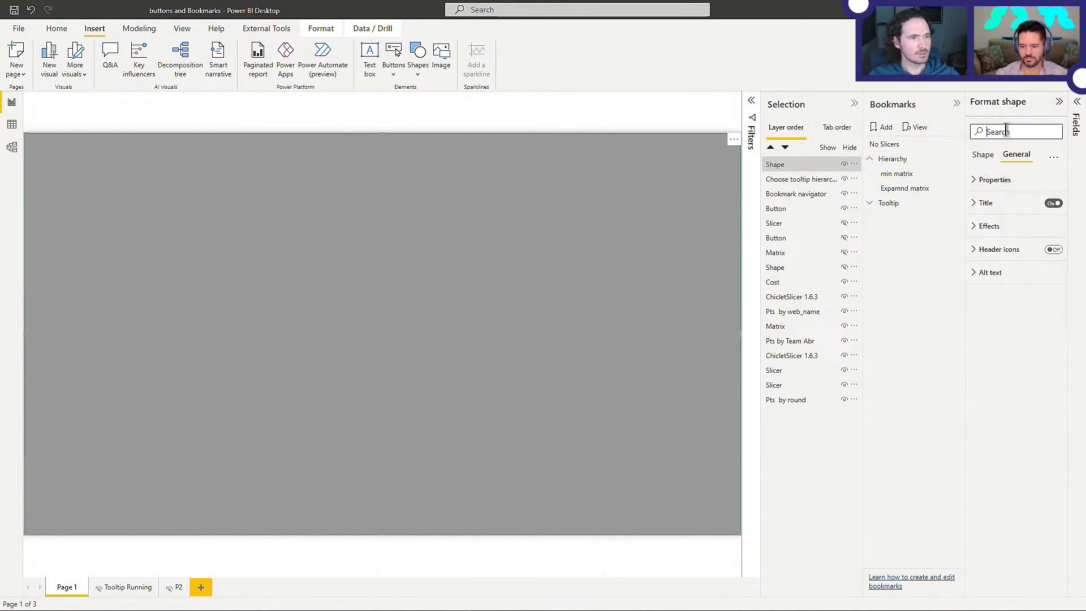
{"action": "left_click", "coordinate": [1005, 130]}
{"action": "type", "text": "ba"}
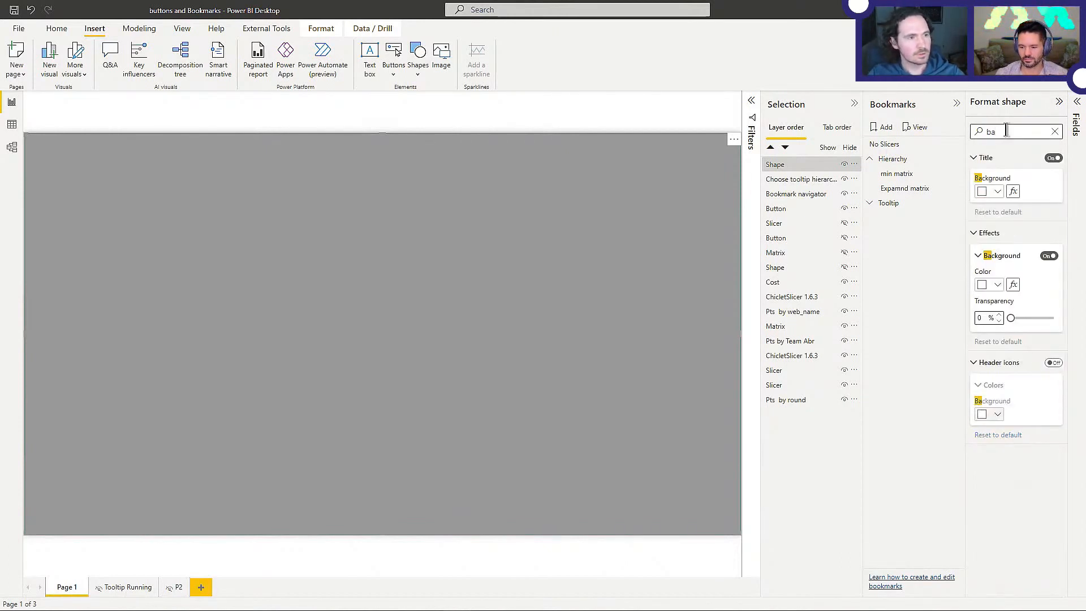
{"action": "left_click", "coordinate": [1053, 159]}
{"action": "left_click", "coordinate": [1053, 256]}
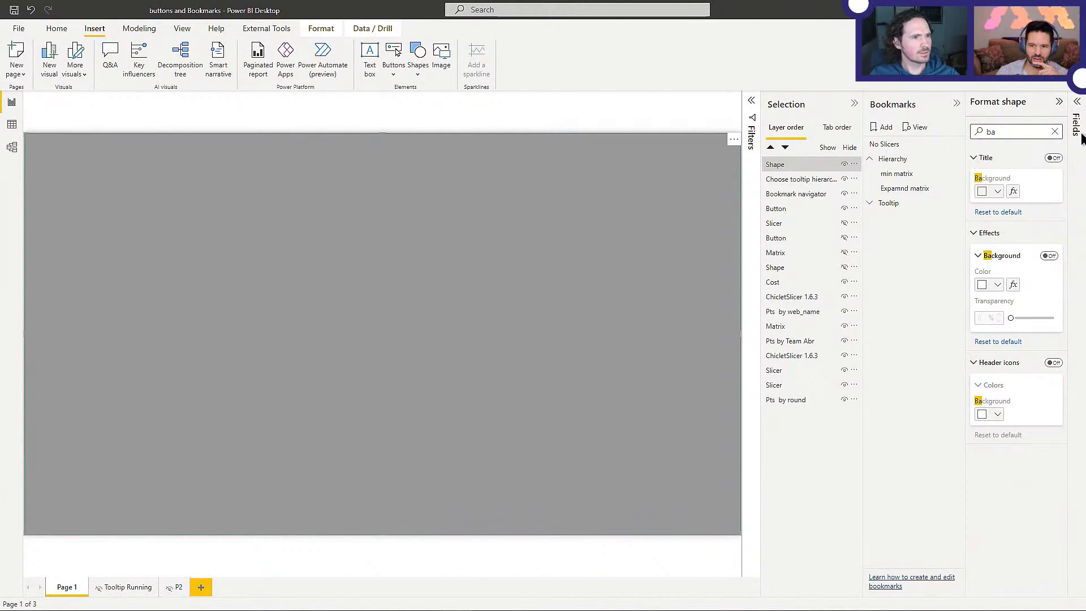
{"action": "left_click", "coordinate": [1055, 132]}
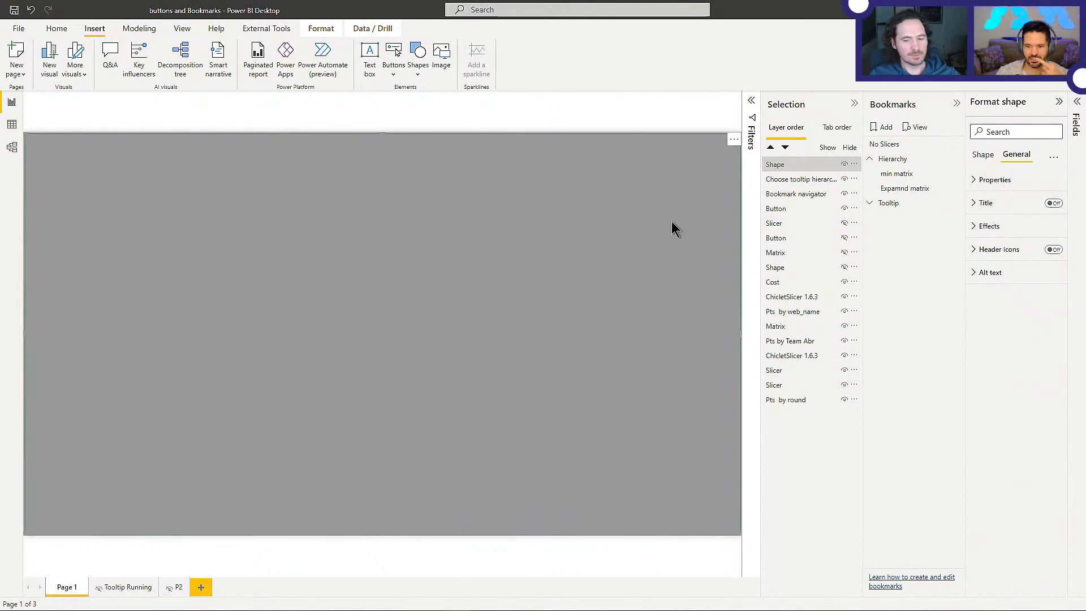
Step: Set the grey rectangle's fill transparency to 36% so the report shows through it
{"action": "left_click", "coordinate": [982, 155]}
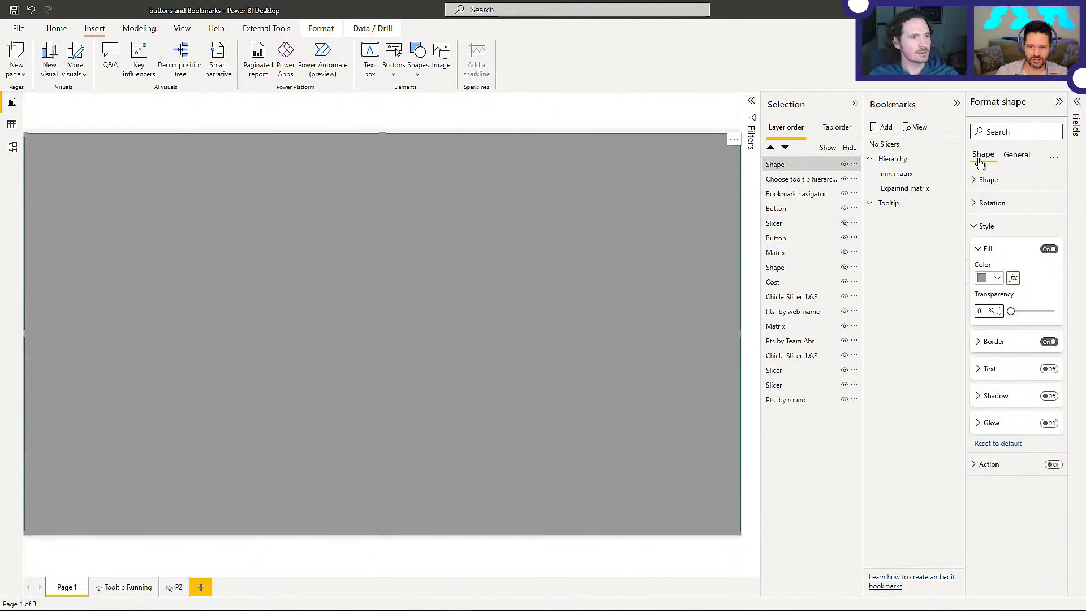
{"action": "left_click", "coordinate": [1048, 250]}
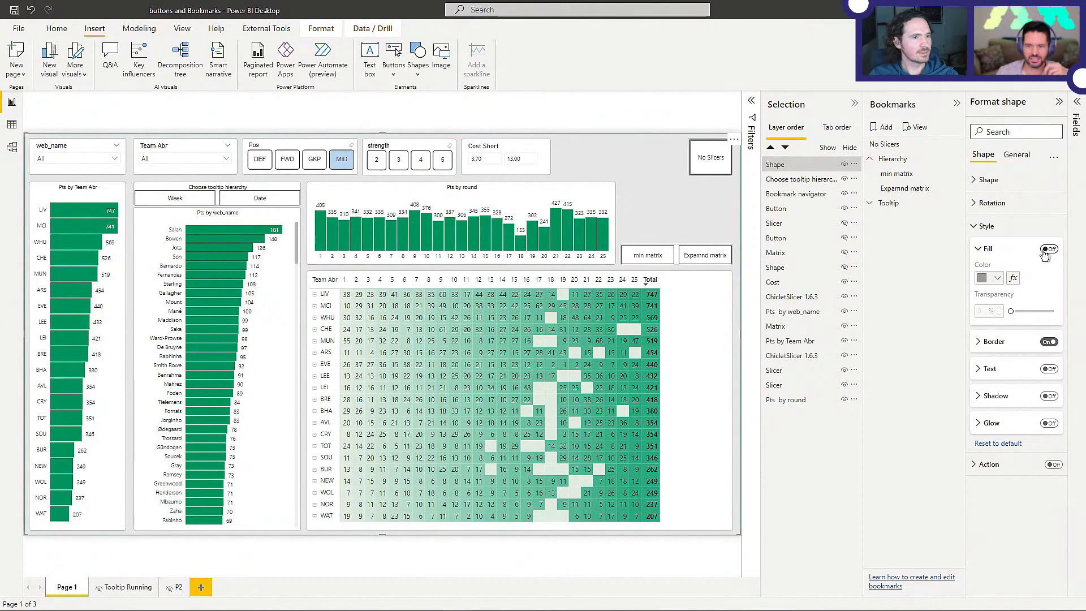
{"action": "left_click", "coordinate": [1048, 250]}
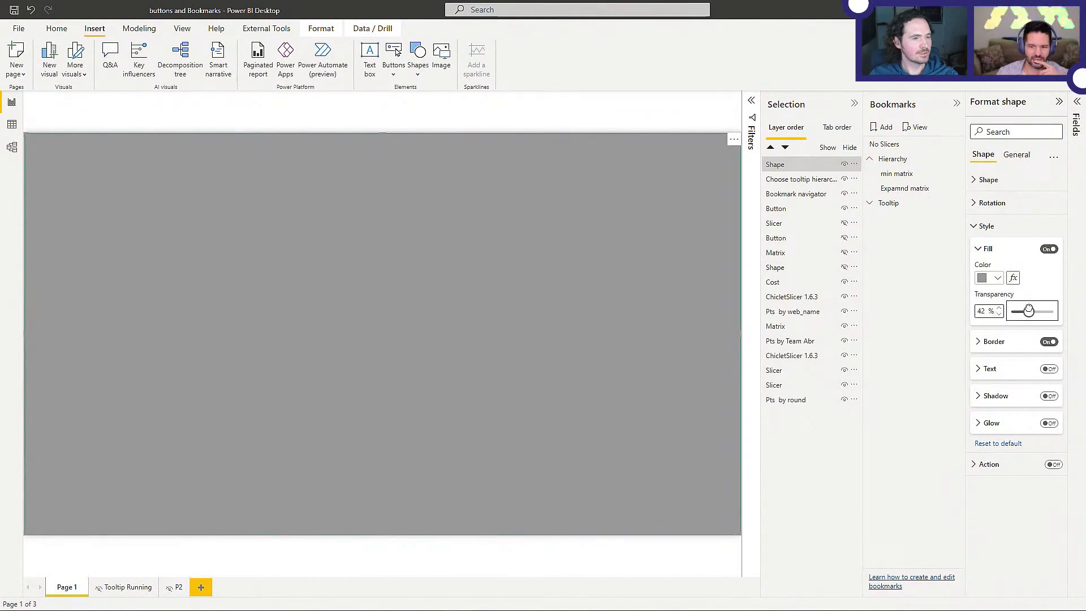
{"action": "left_click", "coordinate": [1029, 311]}
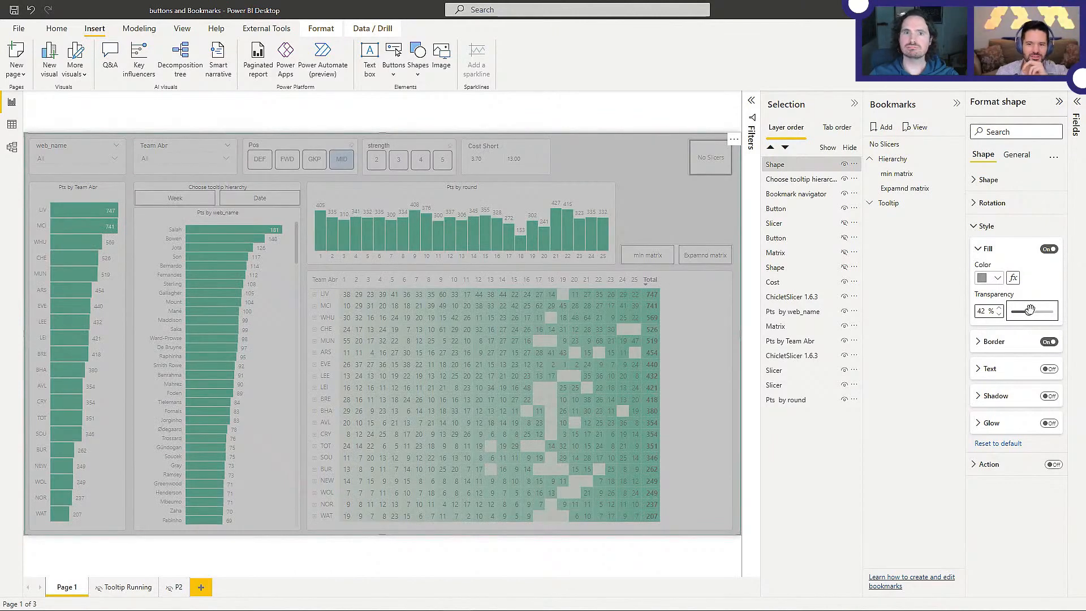
{"action": "left_click_drag", "start_coordinate": [1030, 309], "coordinate": [1026, 313]}
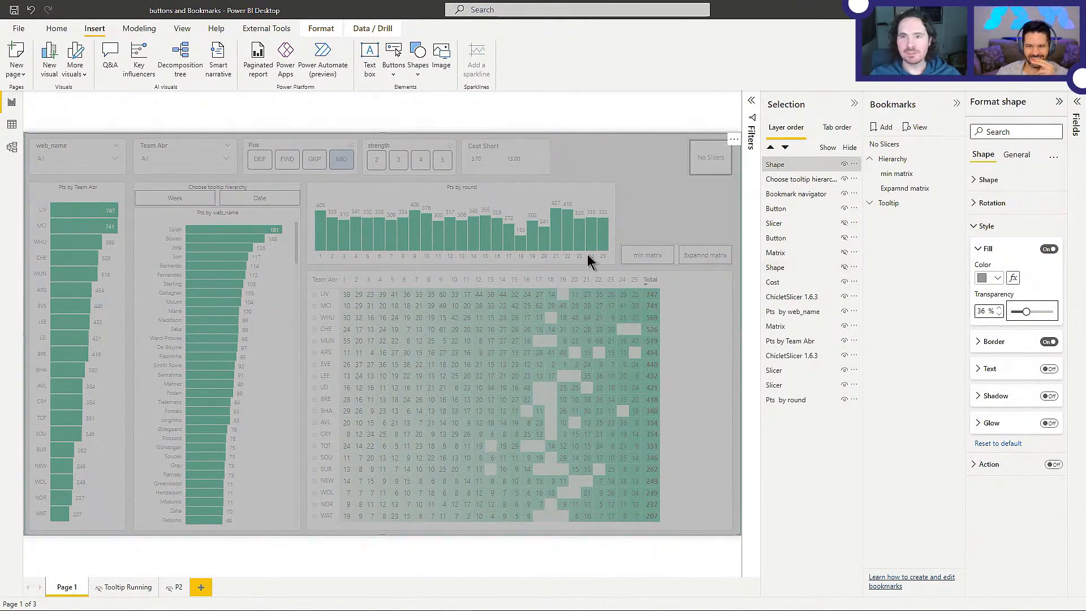
{"action": "left_click", "coordinate": [538, 117]}
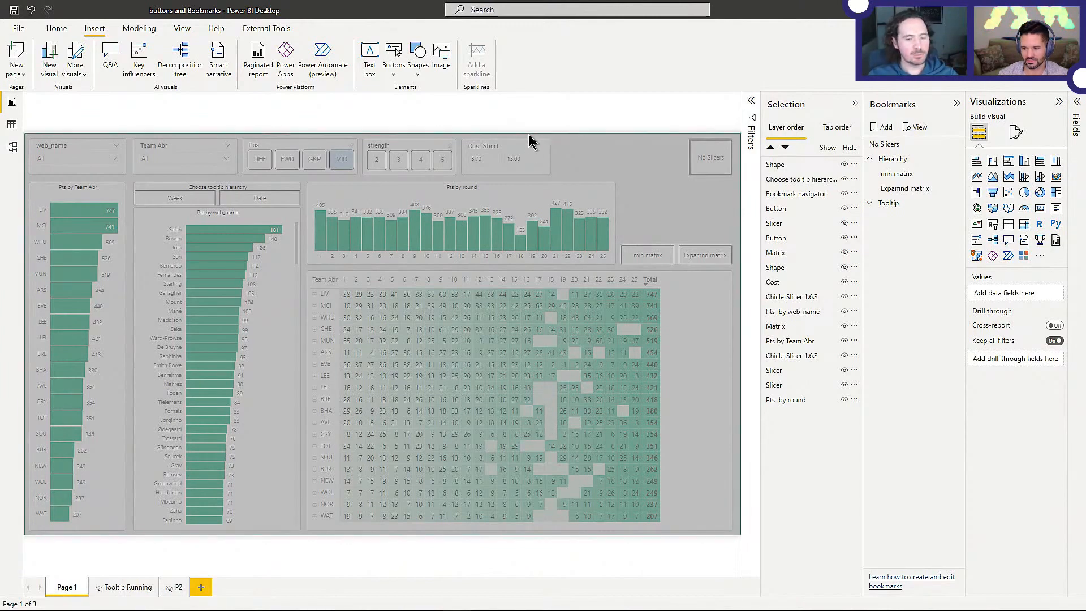
Step: Duplicate the Pts by round chart and enlarge the copy in the middle of the page, in front of the grey rectangle
{"action": "left_click", "coordinate": [512, 232]}
{"action": "left_click_drag", "start_coordinate": [443, 201], "coordinate": [269, 192]}
{"action": "left_click_drag", "start_coordinate": [441, 265], "coordinate": [655, 455]}
{"action": "left_click_drag", "start_coordinate": [440, 225], "coordinate": [444, 223]}
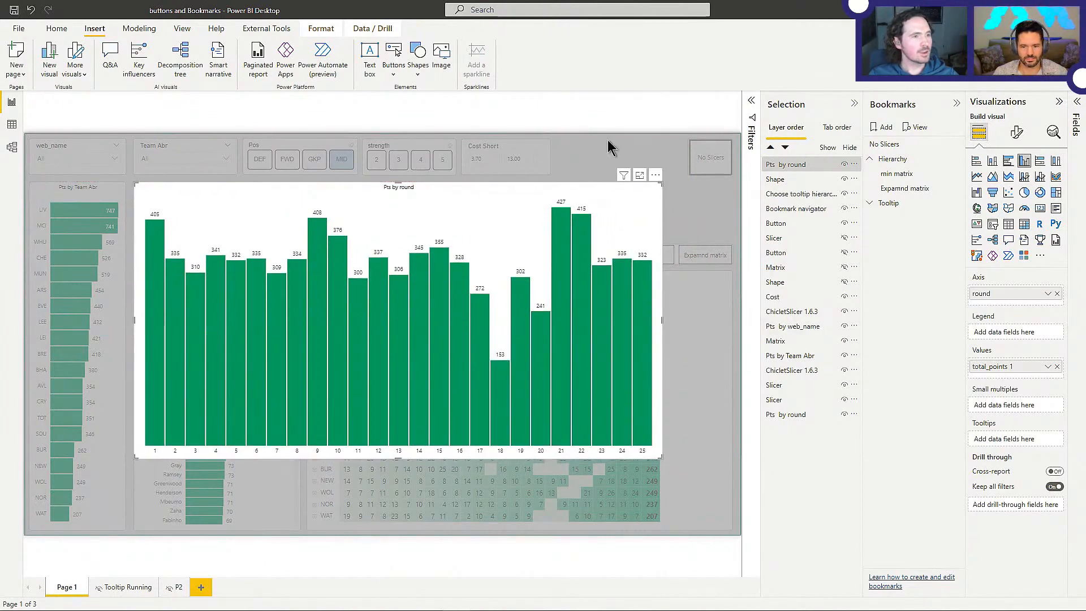
{"action": "left_click", "coordinate": [585, 113]}
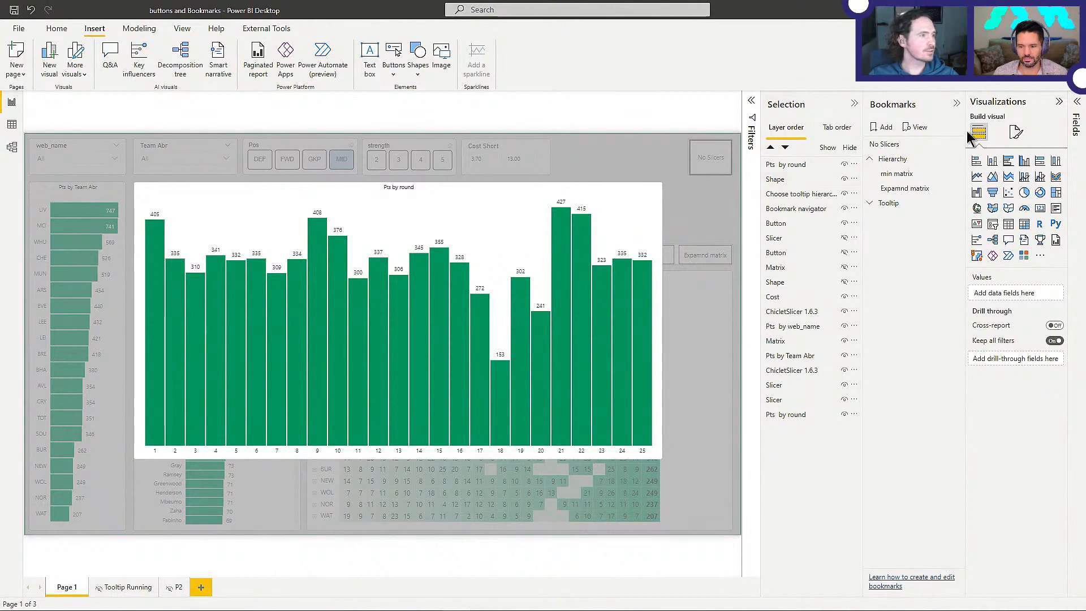
Step: Replace total_points with the Sel M measure from Selected Measure as the enlarged Pts by round chart's values
{"action": "left_click", "coordinate": [1076, 103]}
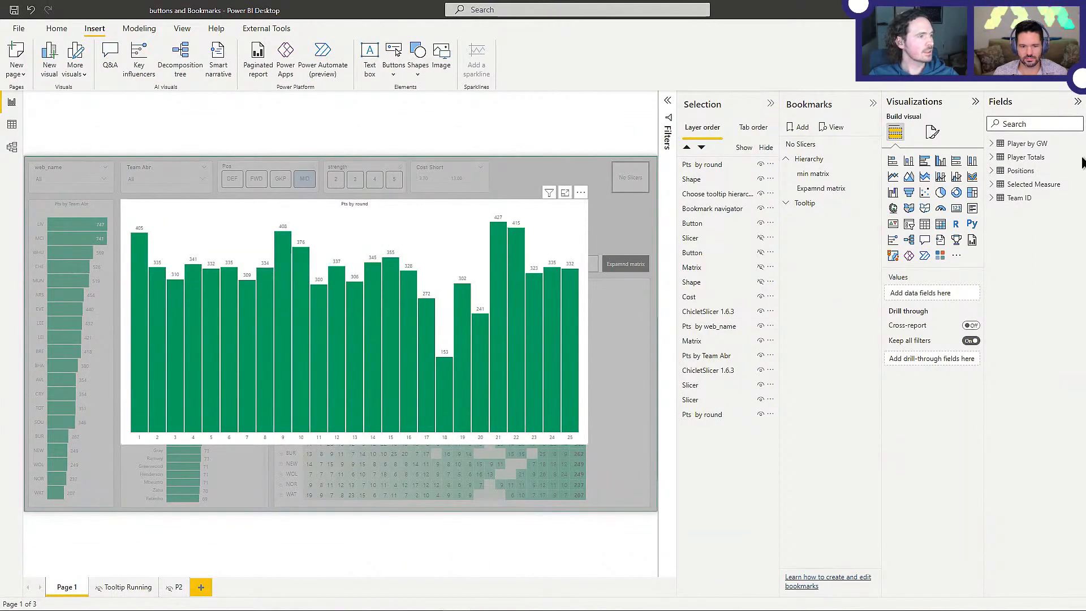
{"action": "left_click", "coordinate": [991, 184]}
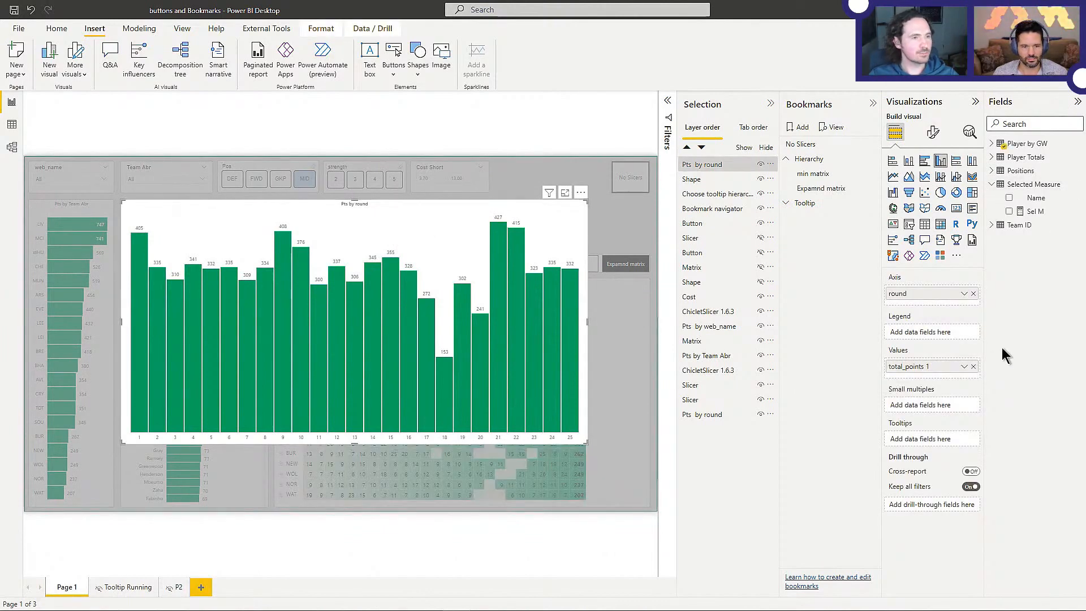
{"action": "left_click", "coordinate": [1009, 211]}
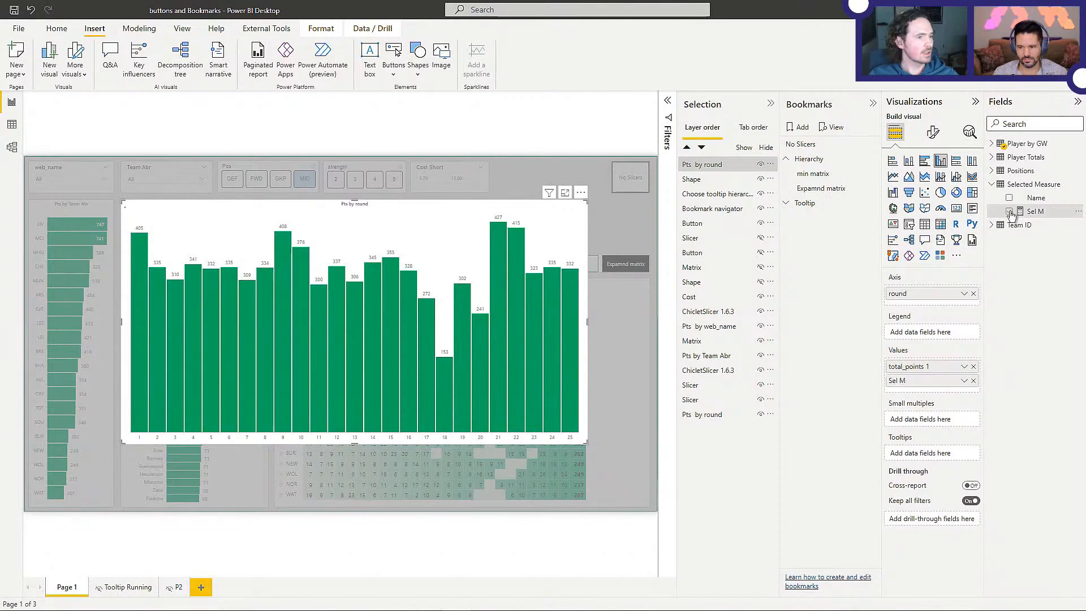
{"action": "left_click", "coordinate": [973, 366]}
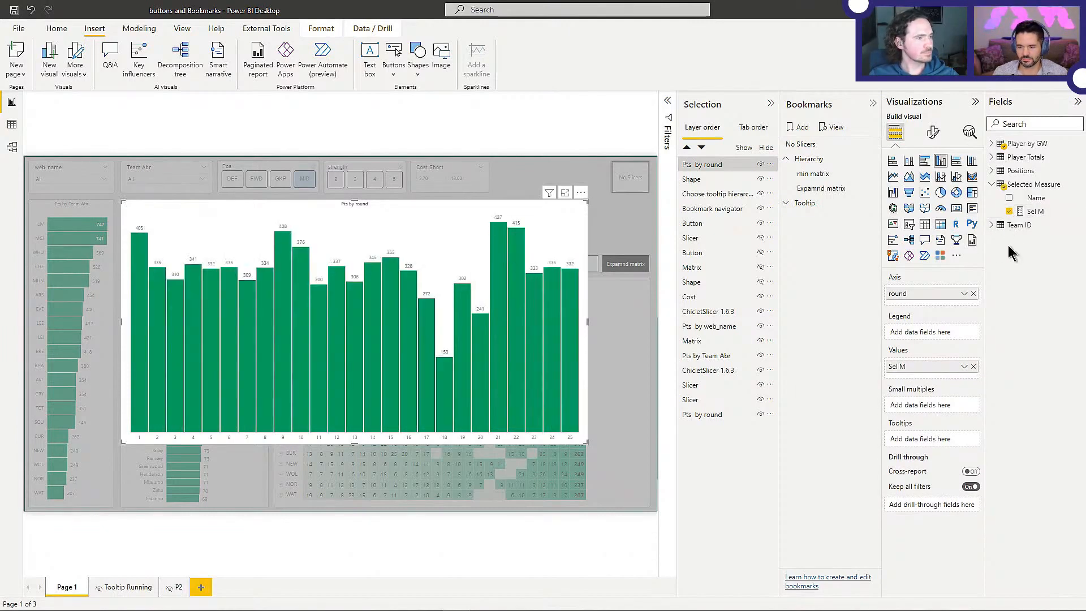
{"action": "left_click", "coordinate": [574, 119]}
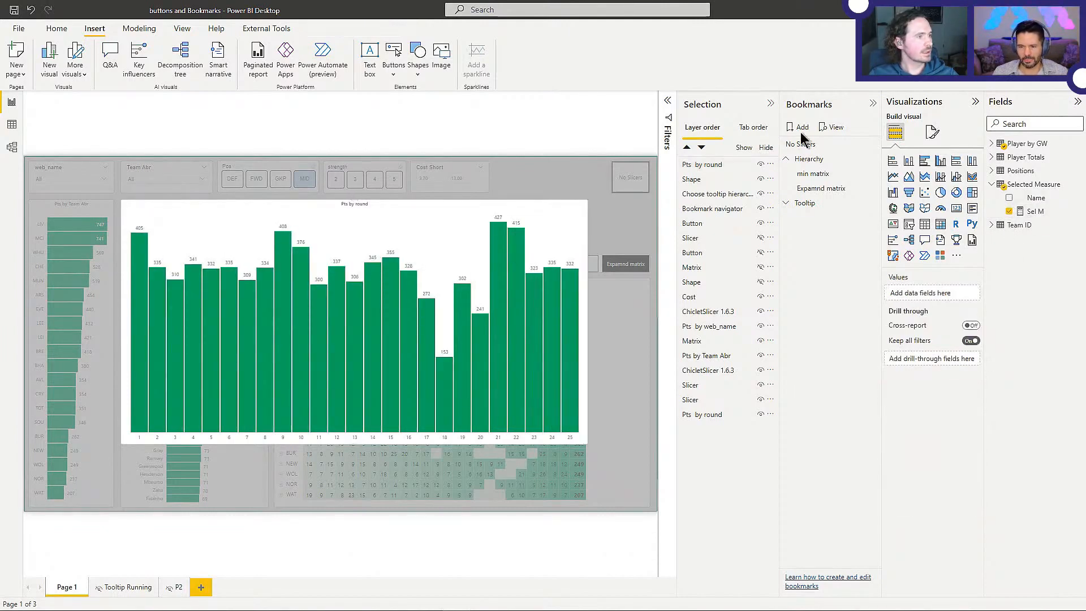
Step: Try out a table of the Name field from Selected Measure over the enlarged chart and delete it
{"action": "left_click", "coordinate": [1009, 197]}
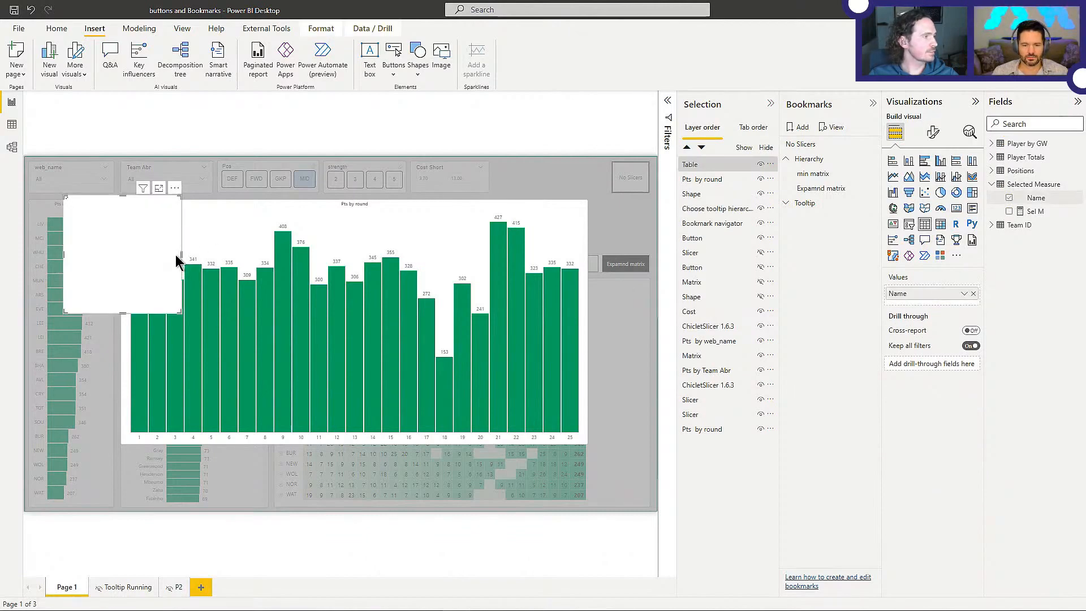
{"action": "left_click_drag", "start_coordinate": [115, 245], "coordinate": [429, 239]}
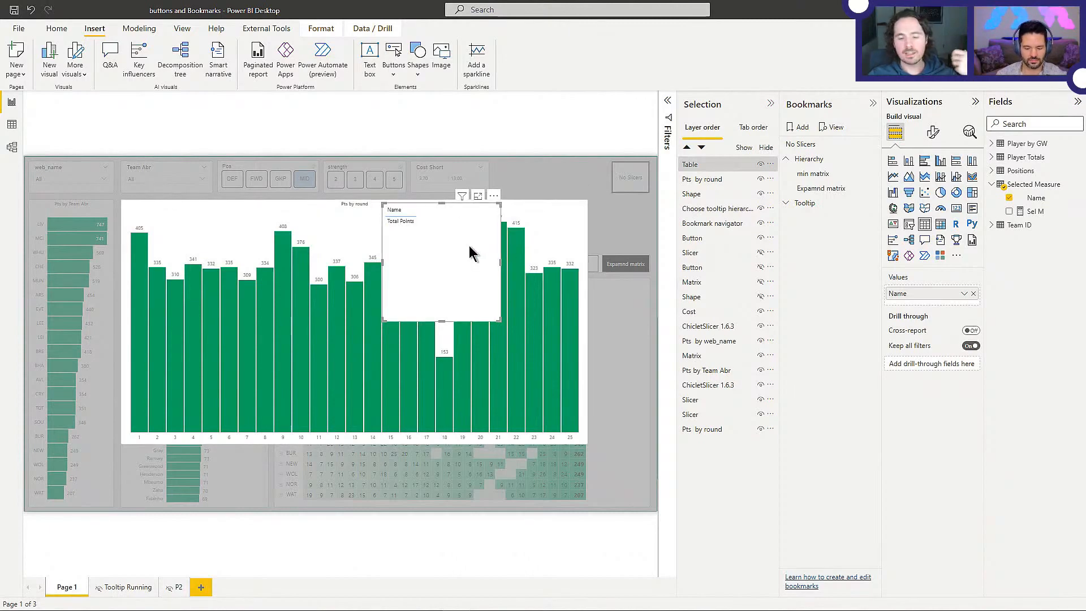
{"action": "left_click_drag", "start_coordinate": [470, 250], "coordinate": [467, 247]}
{"action": "key", "text": "Delete"}
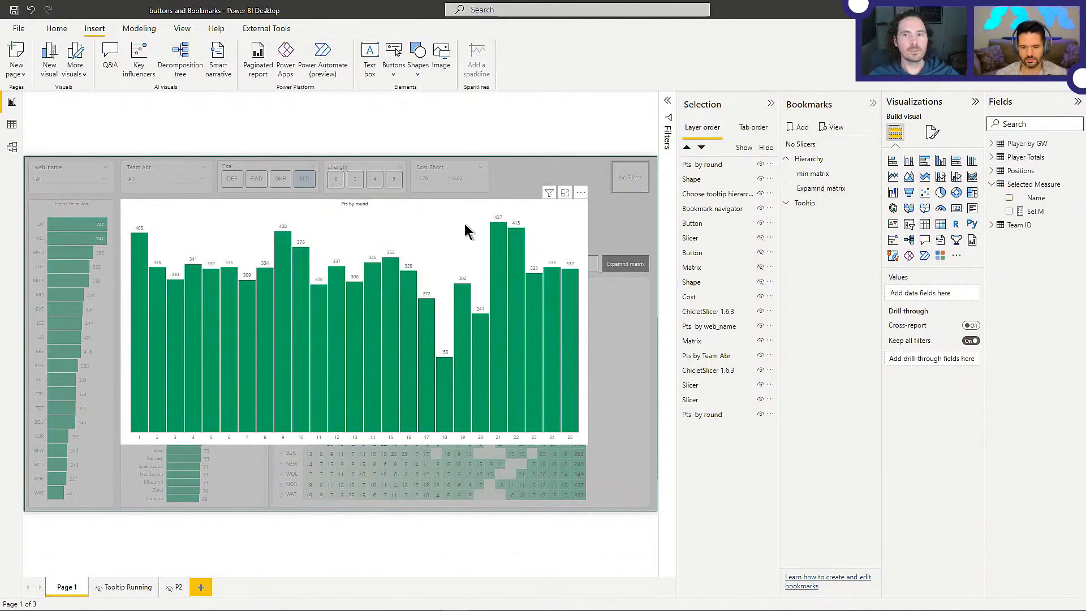
Step: Move the enlarged chart slightly down and place a left arrow button just above its upper-right corner
{"action": "left_click_drag", "start_coordinate": [460, 240], "coordinate": [454, 256]}
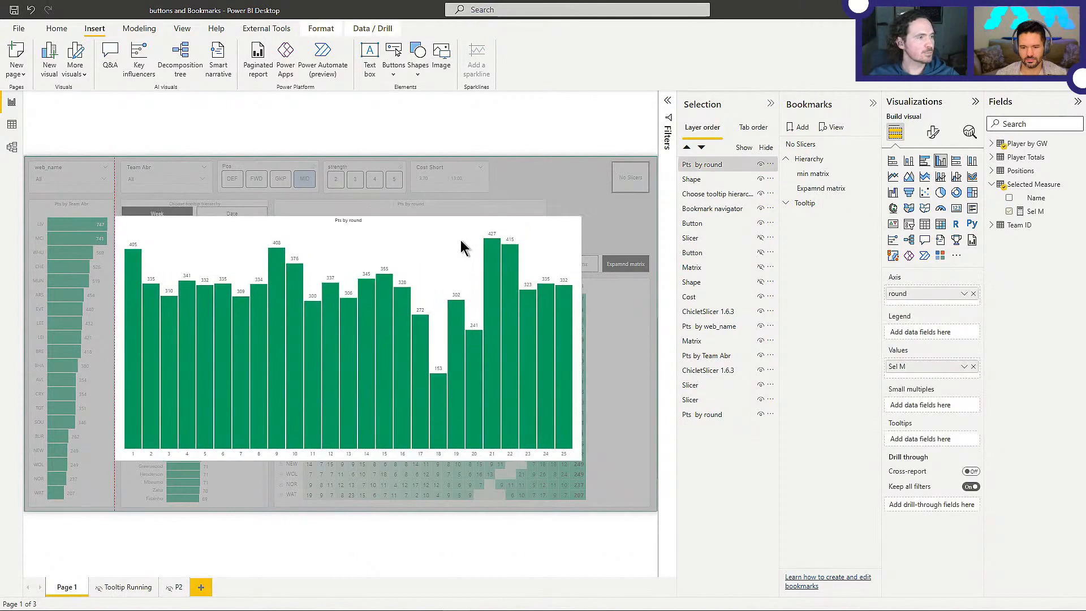
{"action": "left_click", "coordinate": [500, 121]}
{"action": "left_click", "coordinate": [395, 73]}
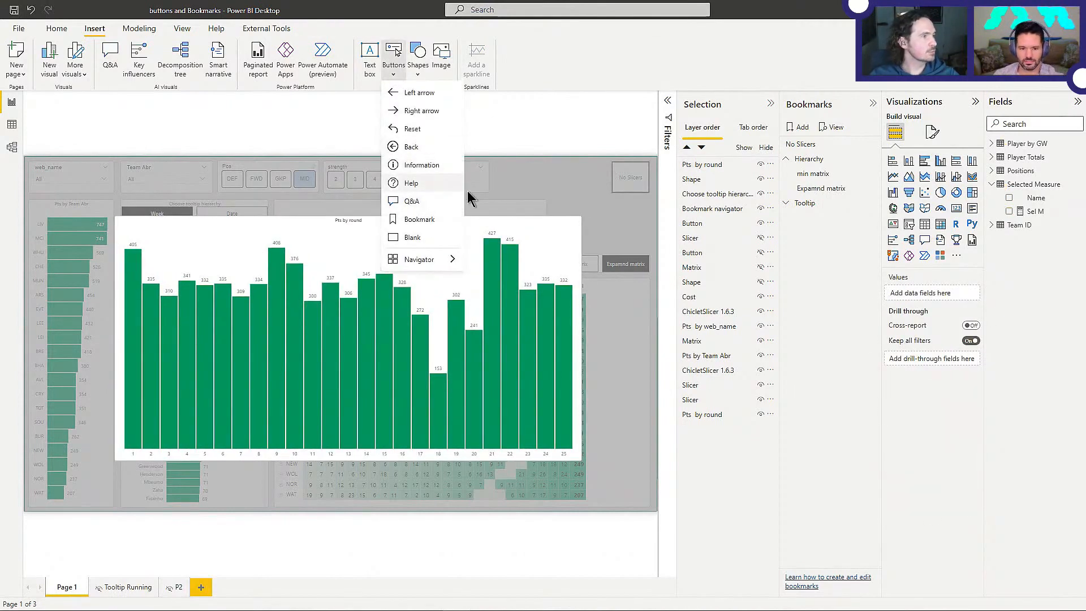
{"action": "left_click", "coordinate": [417, 92]}
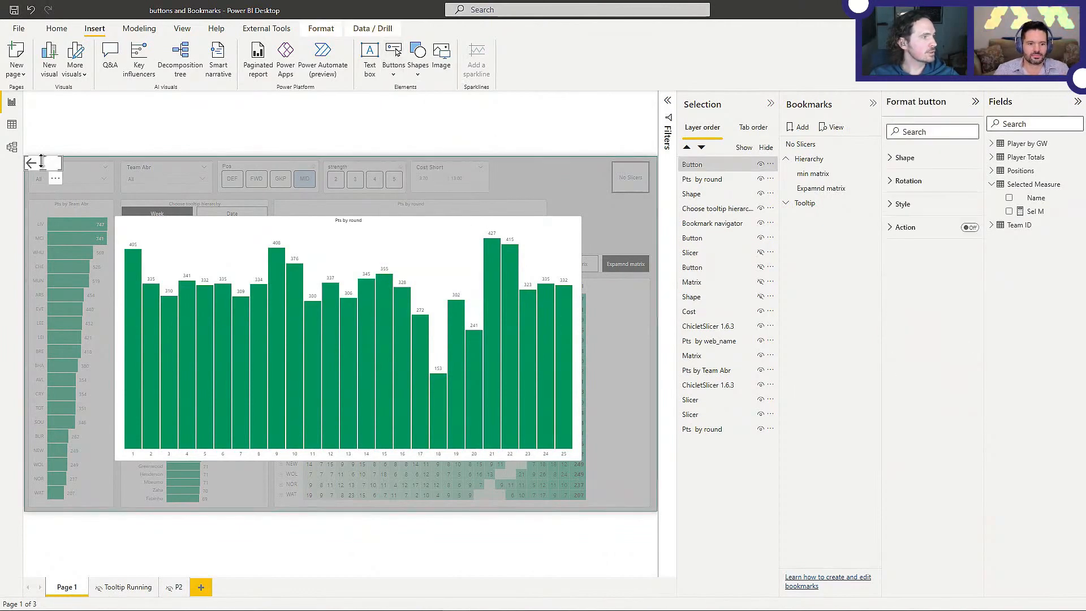
{"action": "left_click_drag", "start_coordinate": [44, 170], "coordinate": [454, 228]}
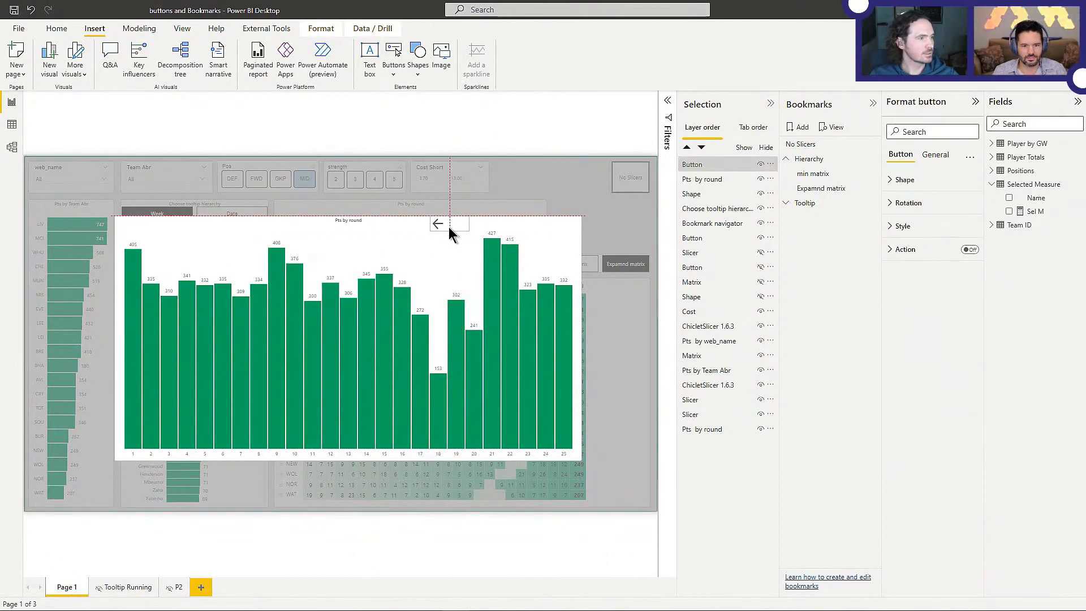
{"action": "left_click", "coordinate": [497, 144]}
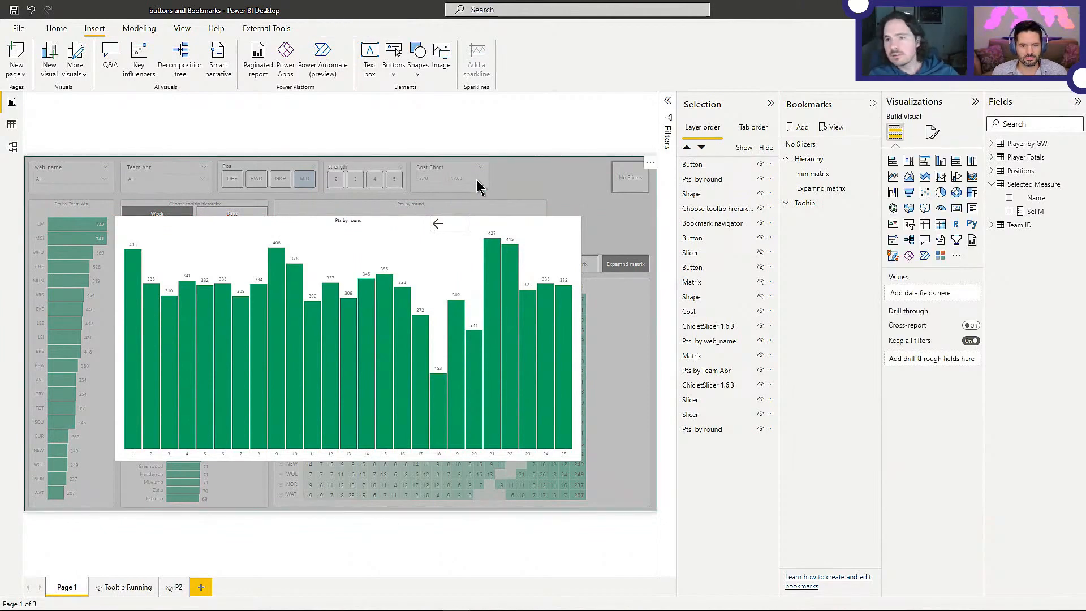
{"action": "left_click_drag", "start_coordinate": [454, 226], "coordinate": [565, 205]}
{"action": "left_click", "coordinate": [496, 121]}
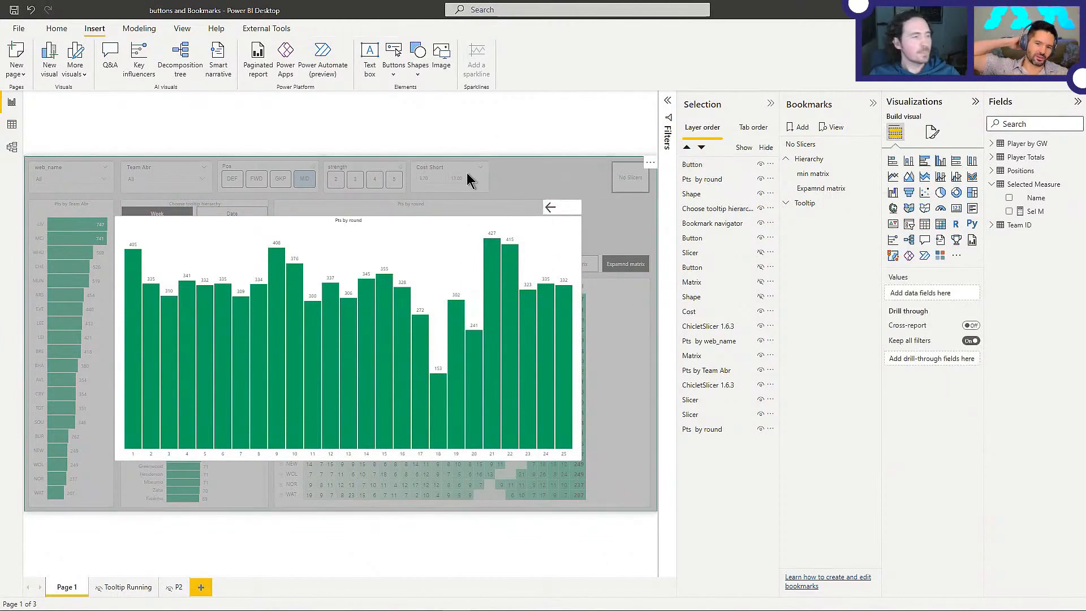
Step: Try lowering the grey rectangle's top edge so the slicer row stays uncovered
{"action": "left_click", "coordinate": [365, 178]}
{"action": "left_click_drag", "start_coordinate": [340, 155], "coordinate": [342, 194]}
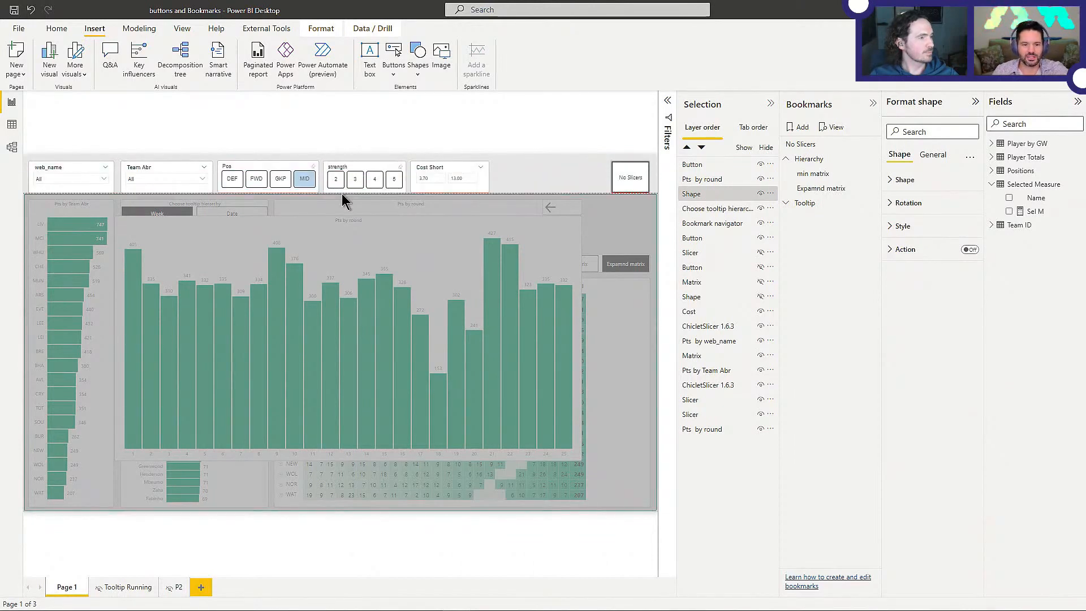
{"action": "left_click", "coordinate": [367, 118]}
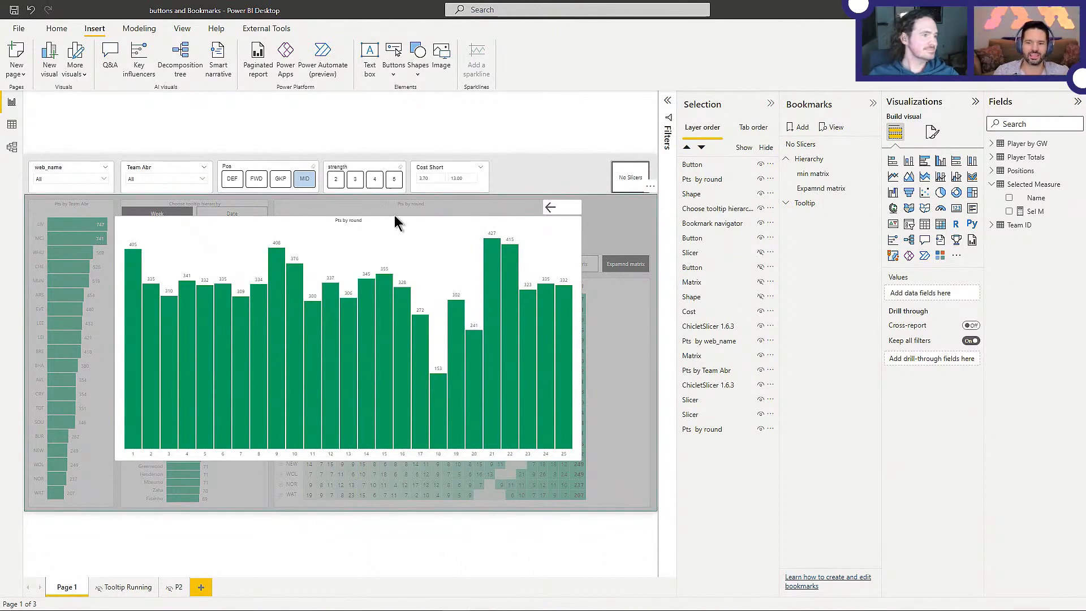
Step: Turn on the Action setting for the grey overlay rectangle
{"action": "left_click", "coordinate": [562, 209]}
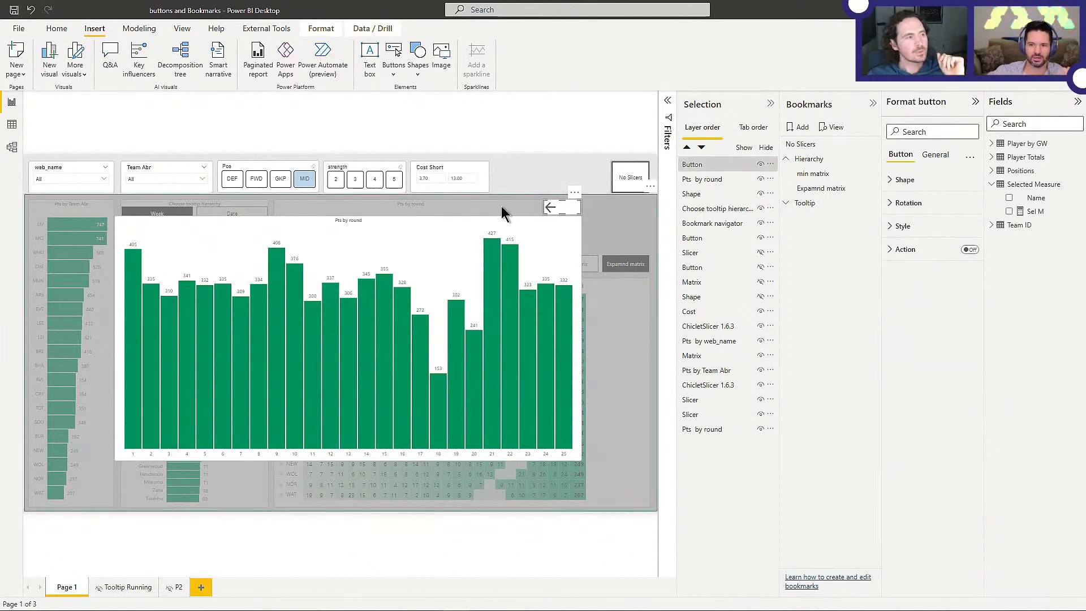
{"action": "left_click", "coordinate": [504, 207]}
{"action": "left_click", "coordinate": [969, 249]}
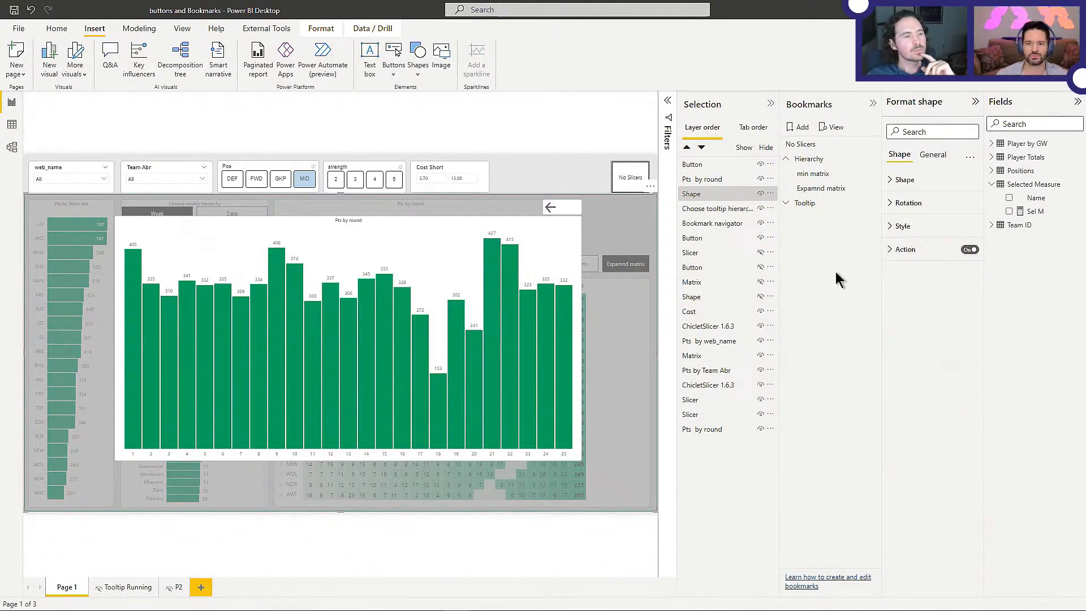
{"action": "left_click", "coordinate": [548, 167]}
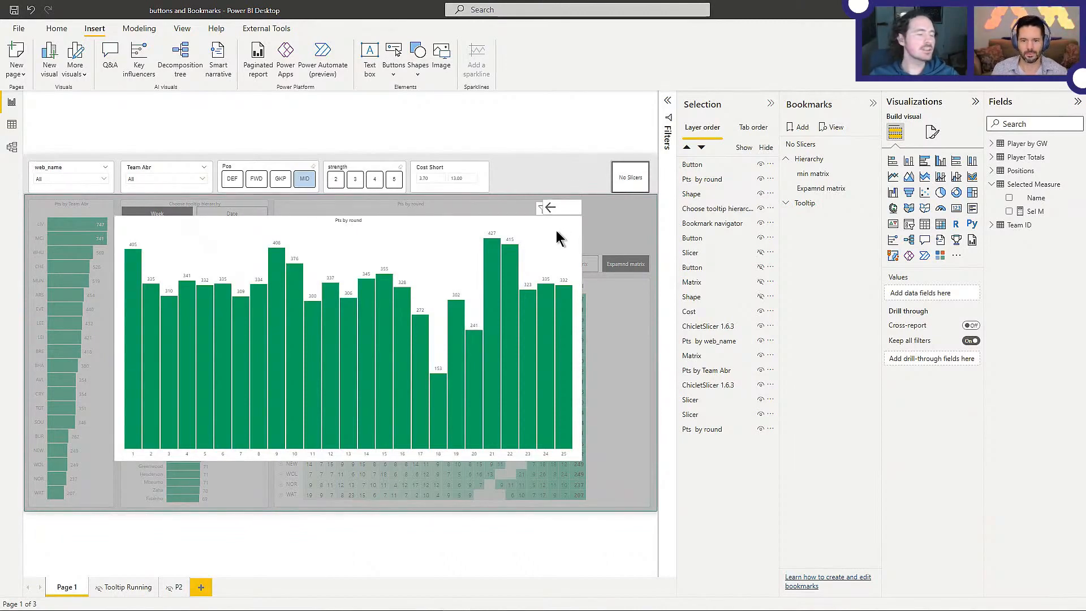
{"action": "left_click", "coordinate": [644, 311]}
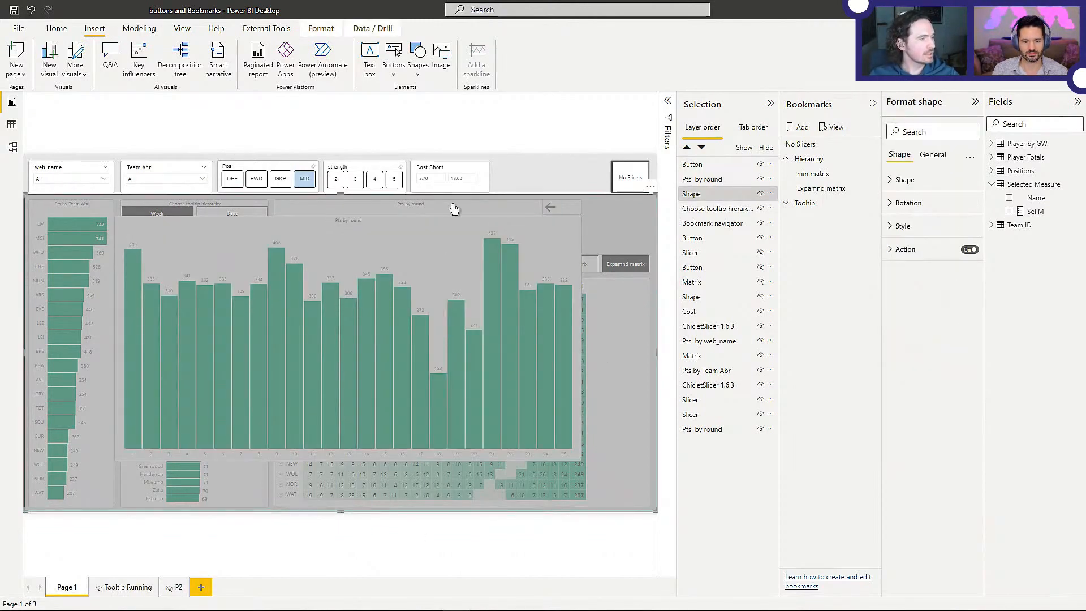
Step: Compare the grey rectangle with and without the slicer row covered, ending with it over the full page
{"action": "left_click_drag", "start_coordinate": [338, 174], "coordinate": [399, 126]}
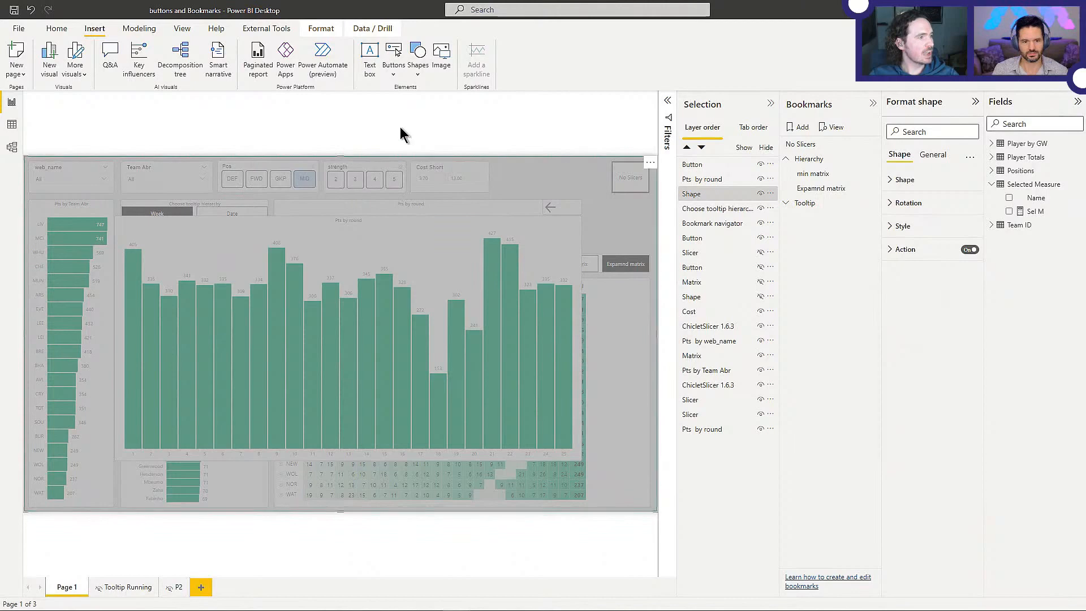
{"action": "left_click", "coordinate": [487, 154]}
{"action": "left_click", "coordinate": [339, 158]}
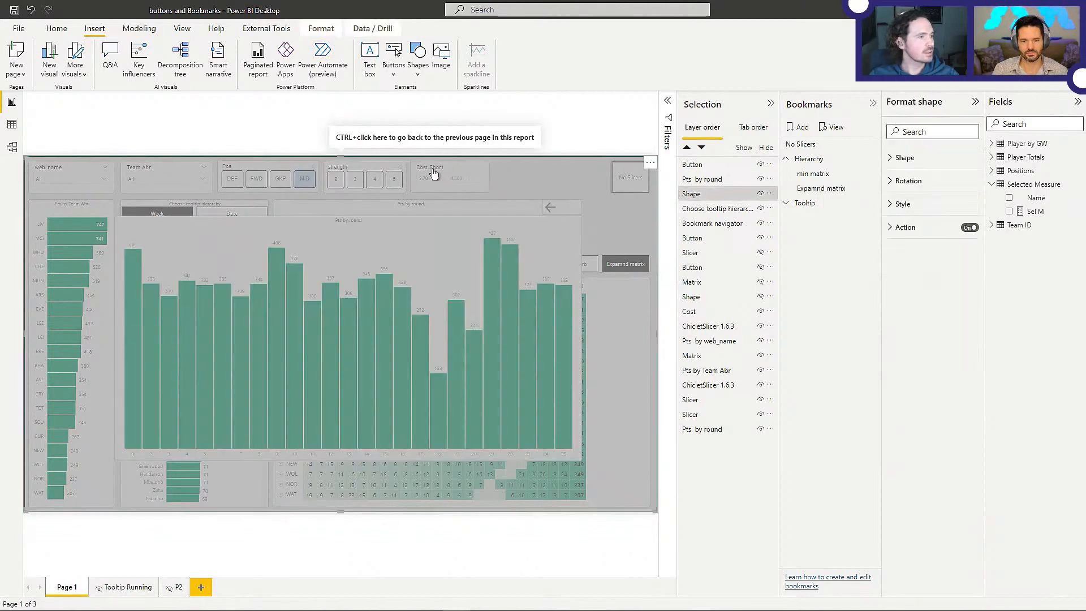
{"action": "left_click_drag", "start_coordinate": [339, 158], "coordinate": [343, 198]}
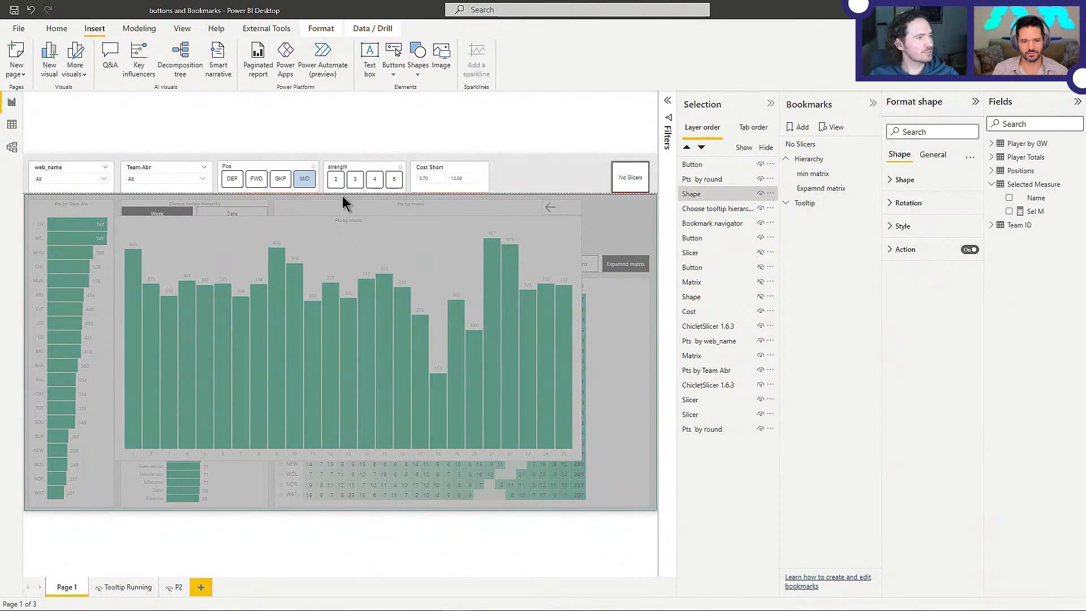
{"action": "left_click", "coordinate": [373, 121]}
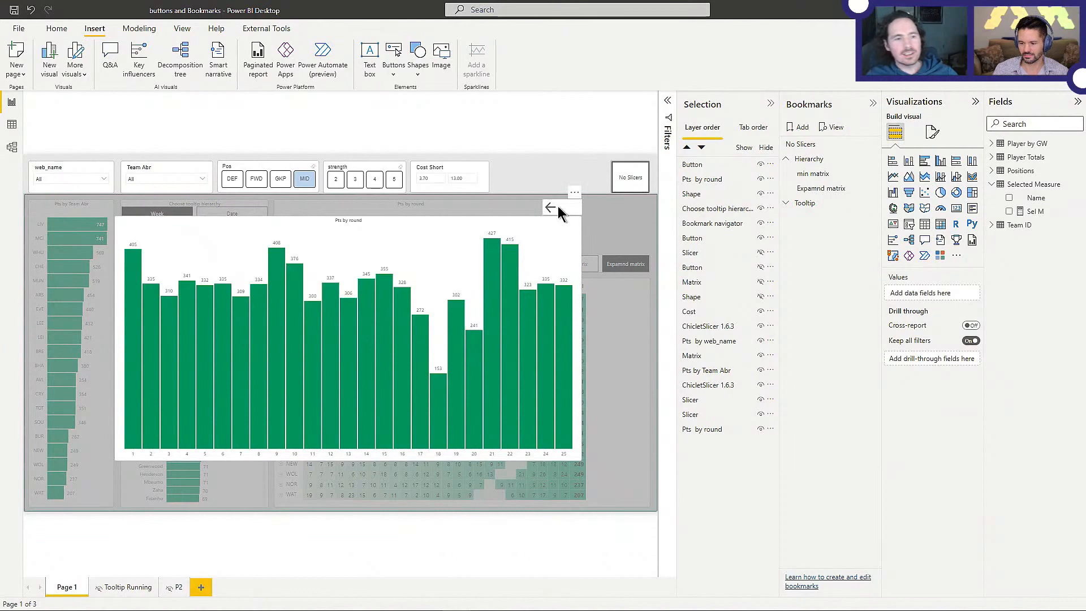
{"action": "left_click", "coordinate": [451, 213]}
{"action": "left_click_drag", "start_coordinate": [341, 192], "coordinate": [347, 156]}
{"action": "left_click", "coordinate": [379, 128]}
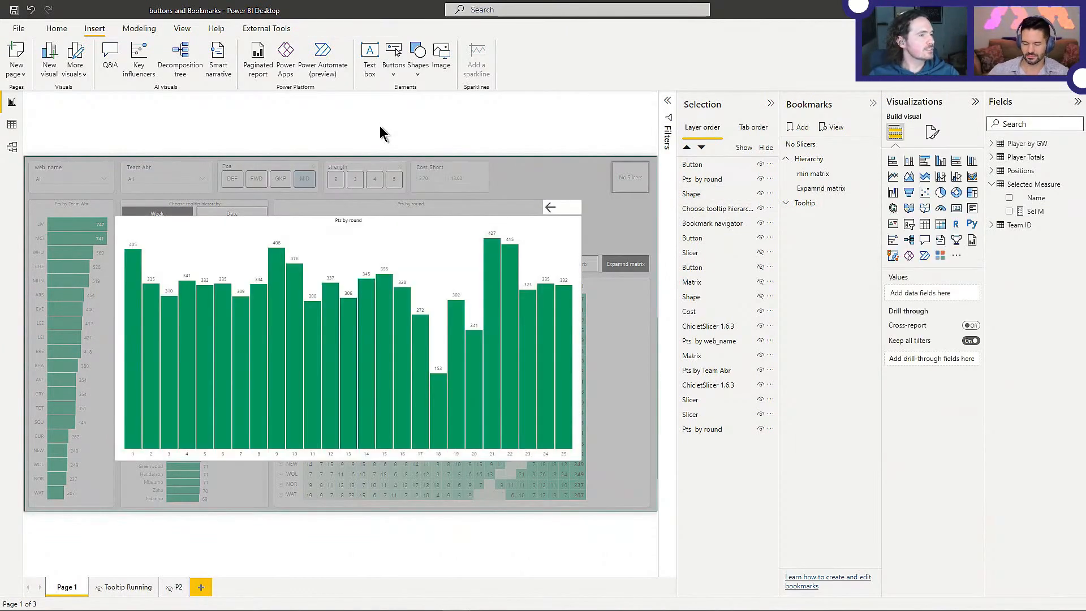
Step: Nudge the left arrow button up to leave a small gap above the enlarged chart
{"action": "left_click", "coordinate": [563, 208]}
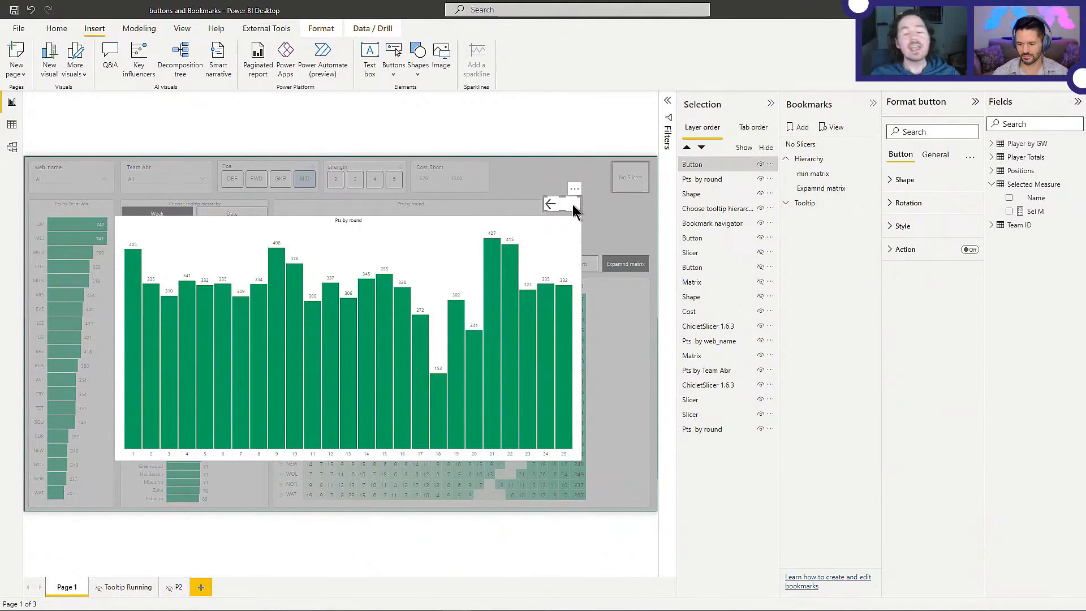
{"action": "left_click", "coordinate": [583, 116]}
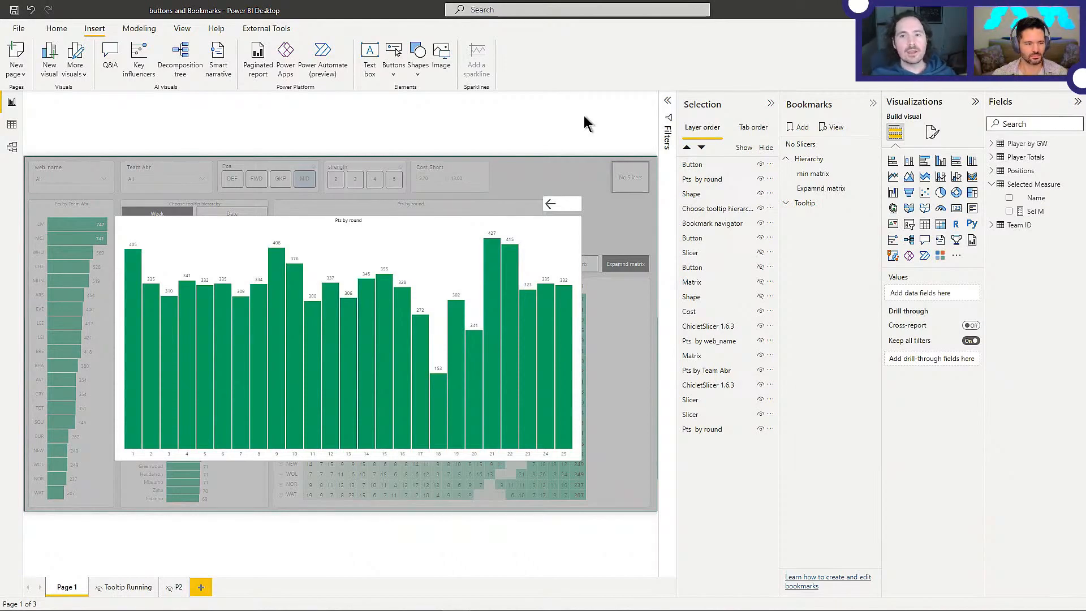
{"action": "left_click", "coordinate": [440, 240]}
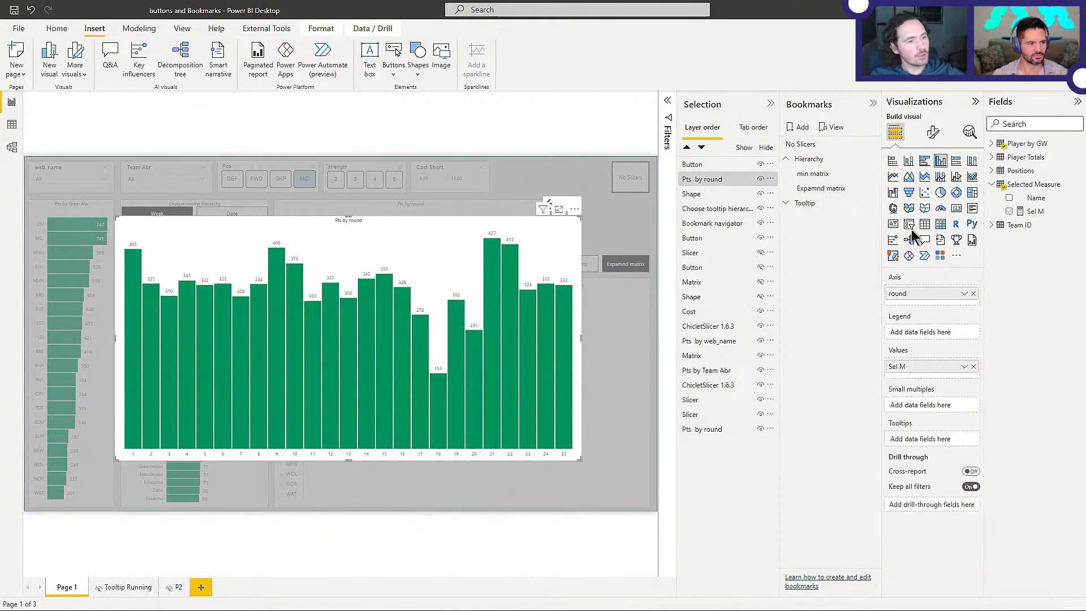
{"action": "left_click", "coordinate": [933, 132]}
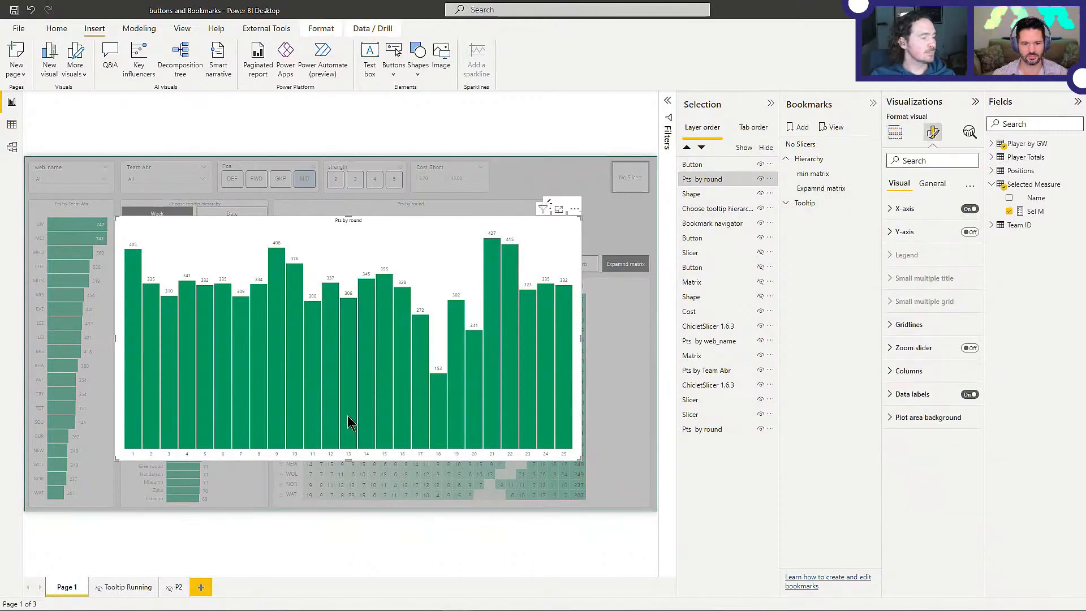
{"action": "left_click", "coordinate": [932, 182]}
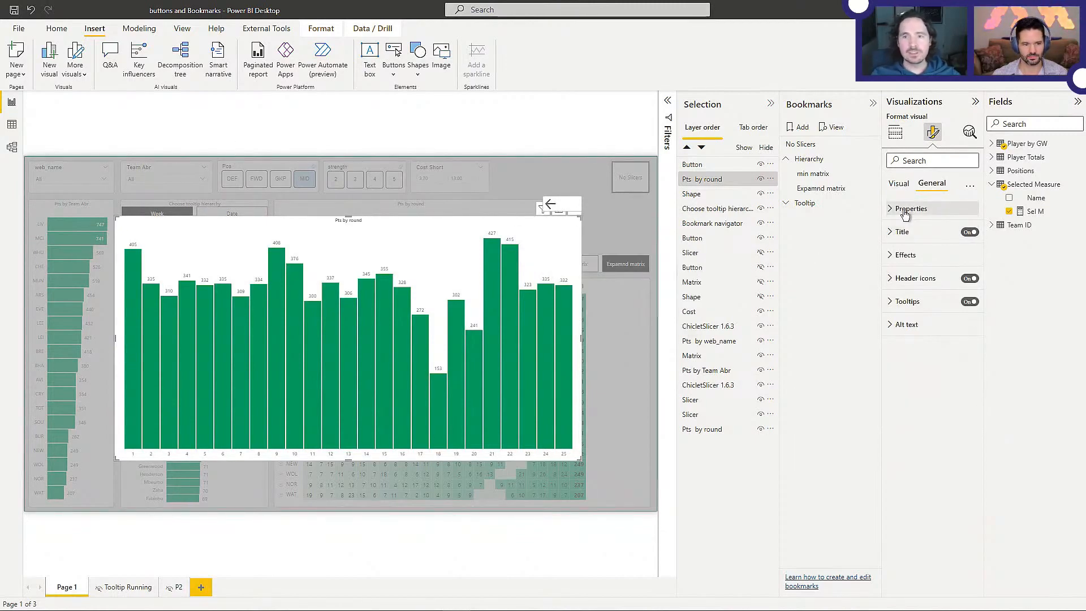
{"action": "left_click", "coordinate": [529, 132]}
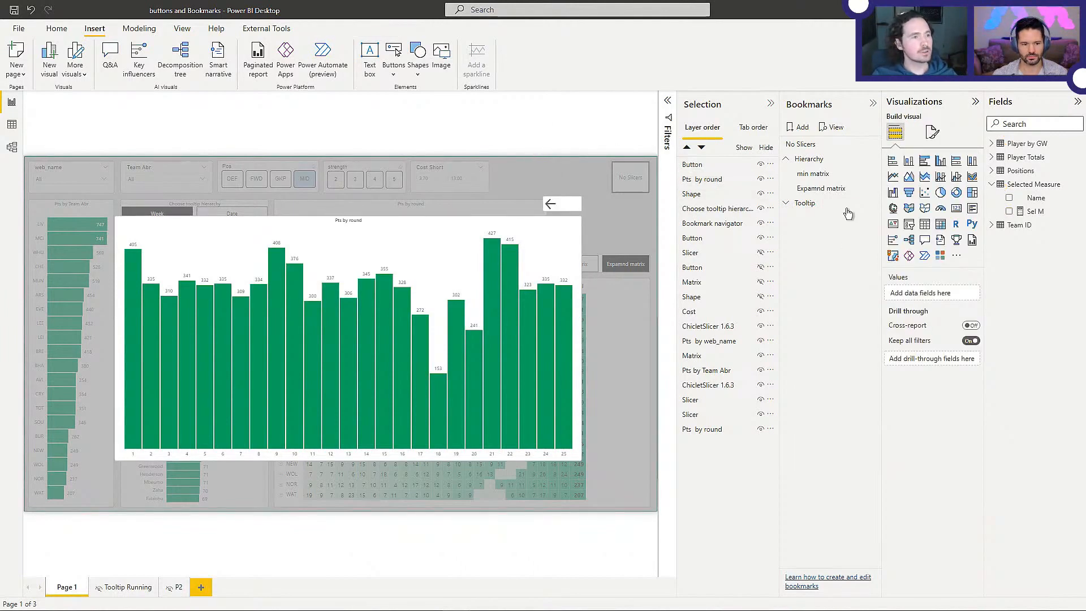
Step: Add a new bookmark of the pop-up chart view and turn off its Data option
{"action": "left_click", "coordinate": [799, 127]}
{"action": "right_click", "coordinate": [811, 222]}
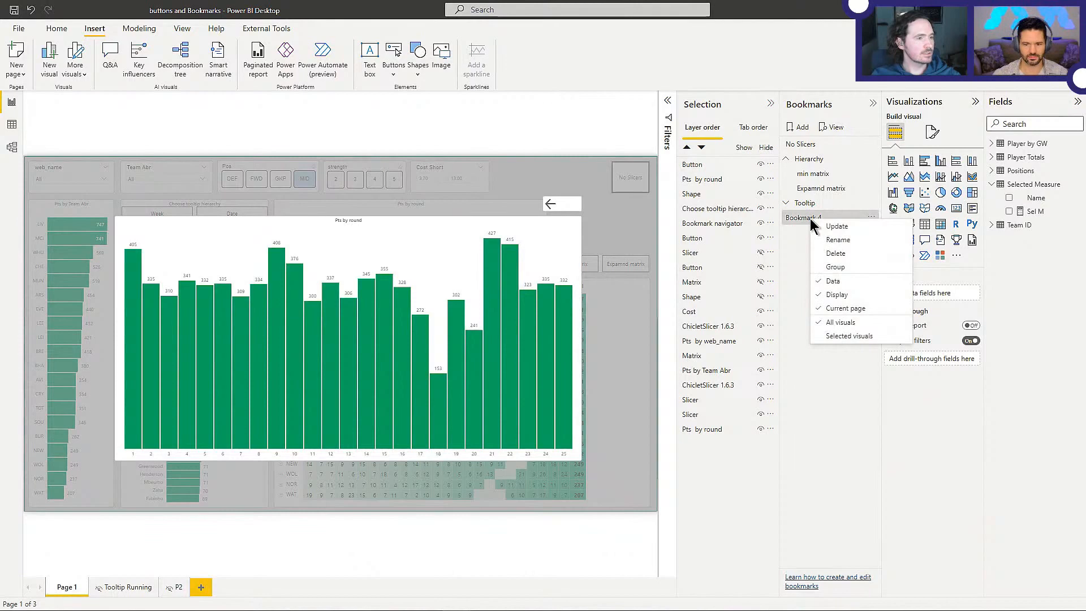
{"action": "left_click", "coordinate": [857, 286]}
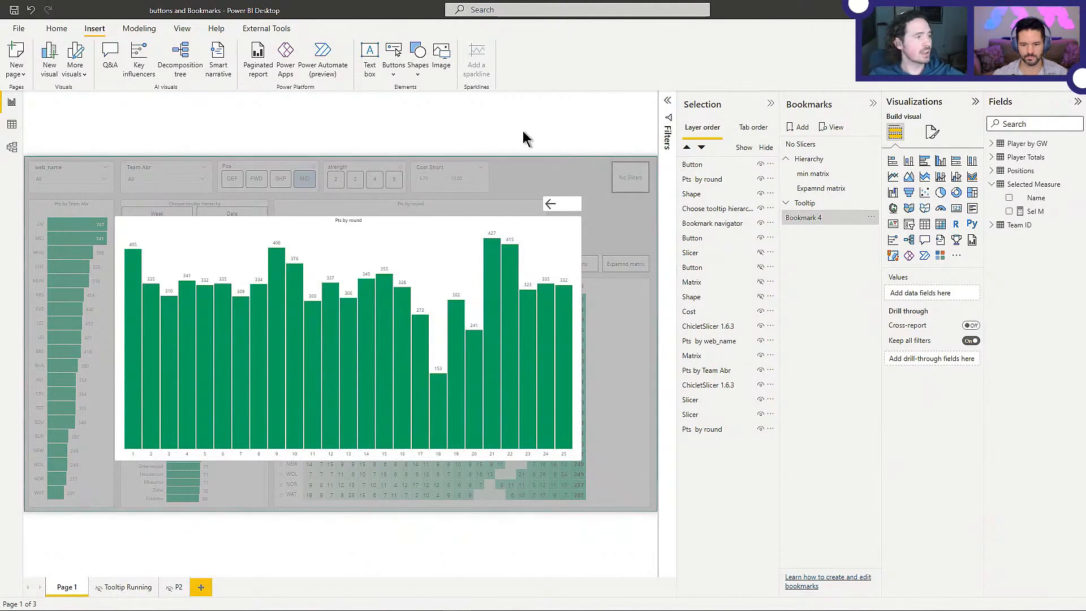
{"action": "right_click", "coordinate": [818, 222]}
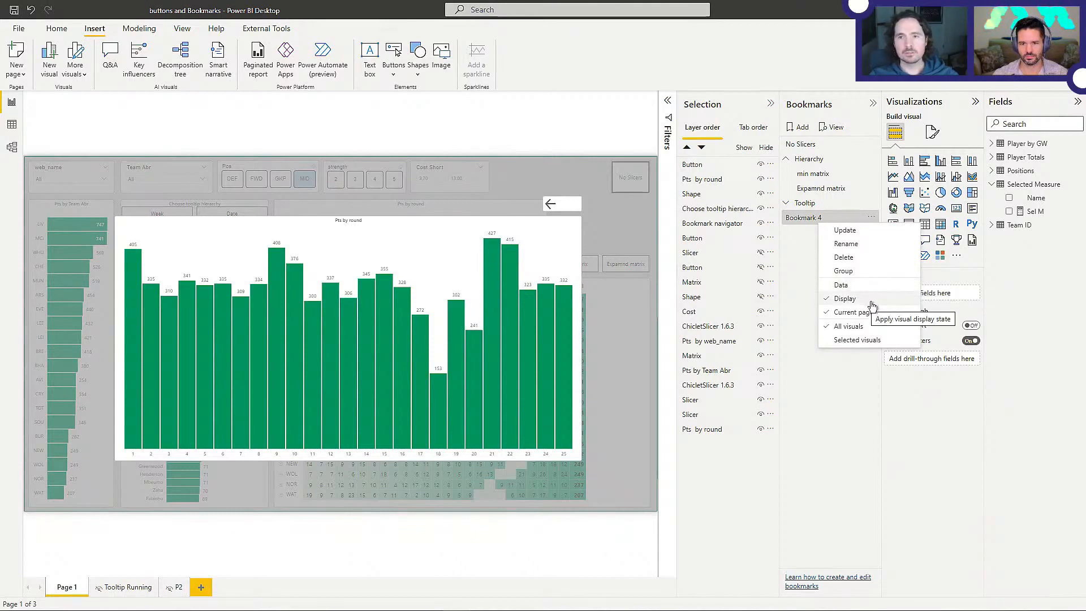
{"action": "left_click", "coordinate": [477, 124]}
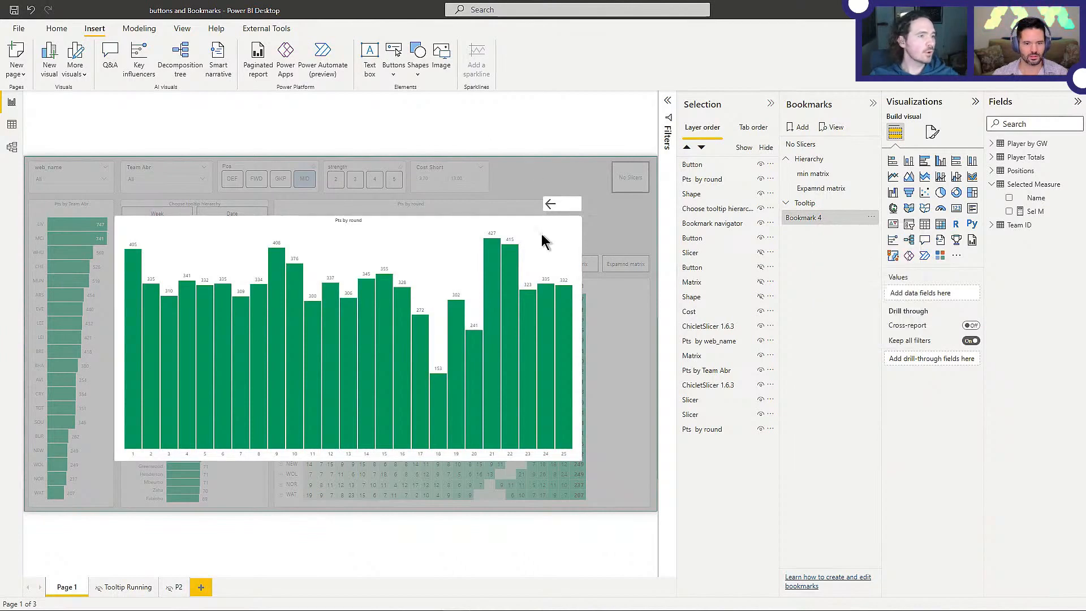
Step: Hide the arrow button, the enlarged Pts by round chart and the grey overlay rectangle on Page 1
{"action": "left_click", "coordinate": [561, 202]}
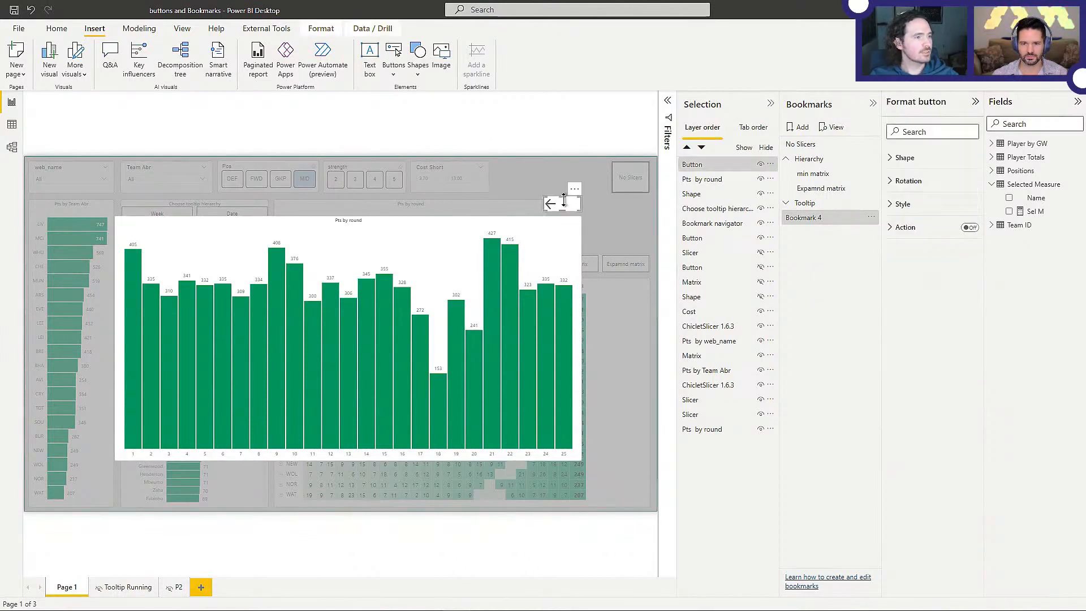
{"action": "left_click", "coordinate": [746, 179]}
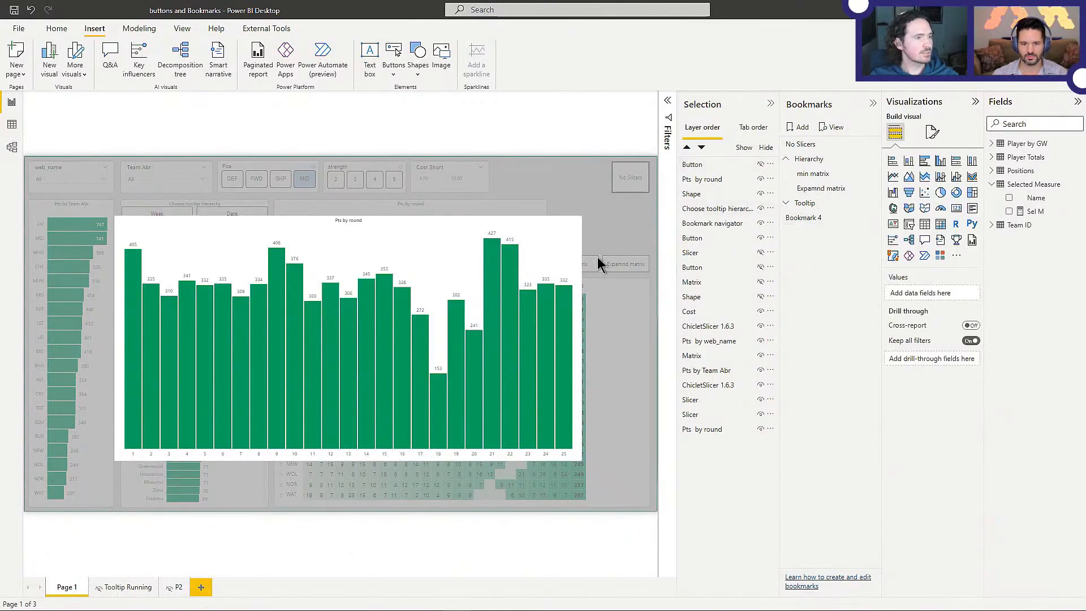
{"action": "left_click", "coordinate": [756, 179]}
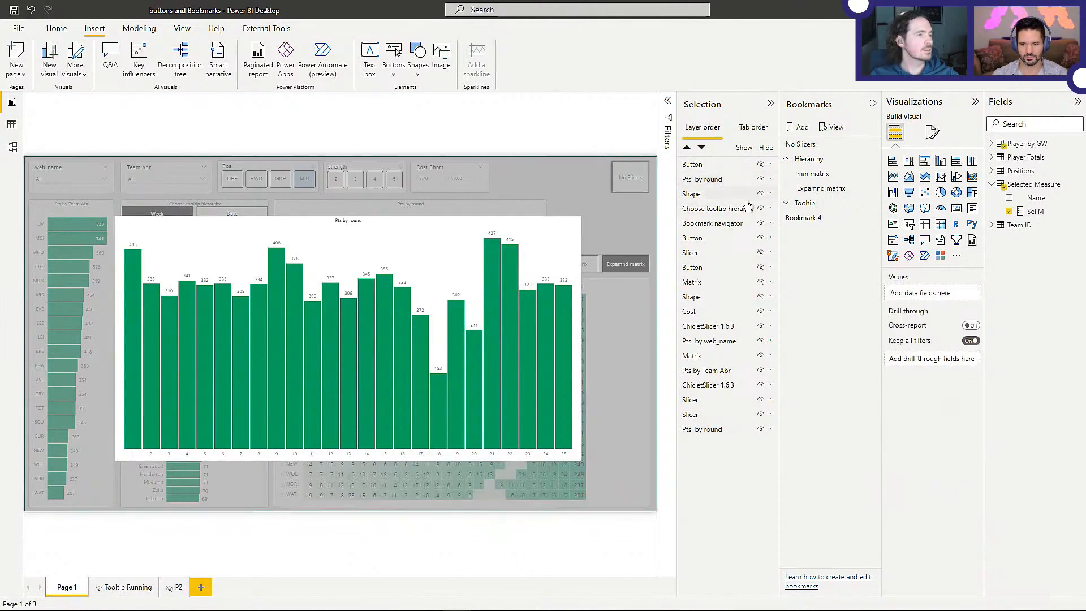
{"action": "left_click", "coordinate": [536, 243]}
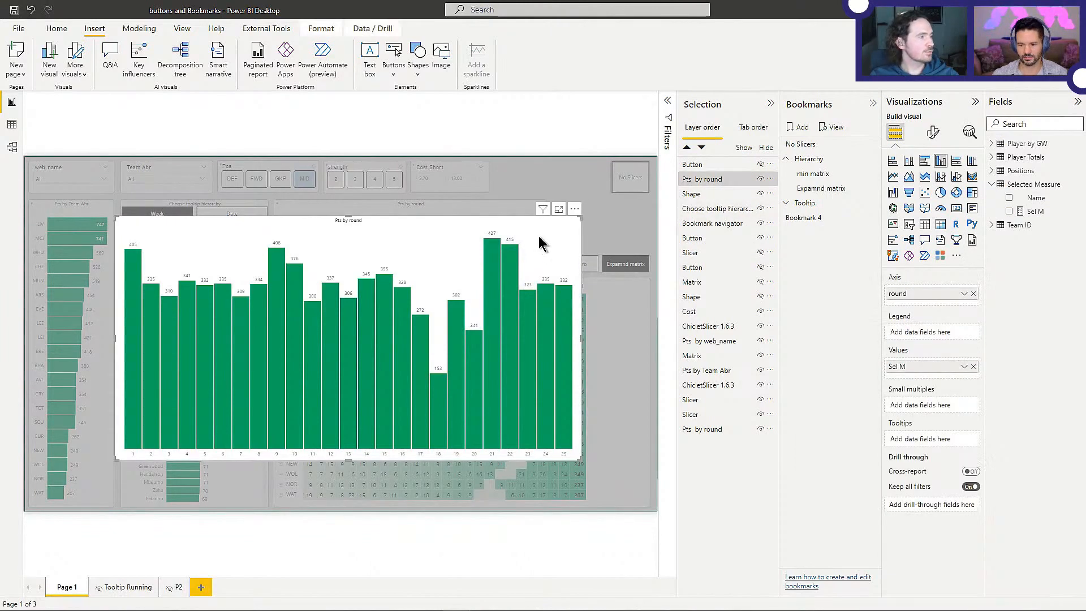
{"action": "left_click", "coordinate": [761, 180]}
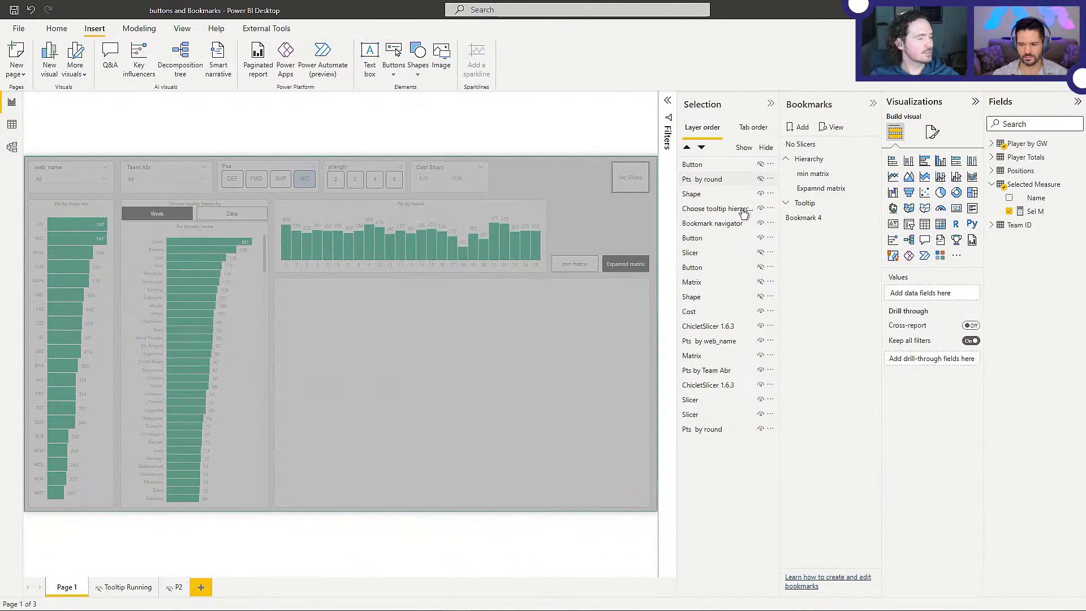
{"action": "left_click", "coordinate": [571, 199]}
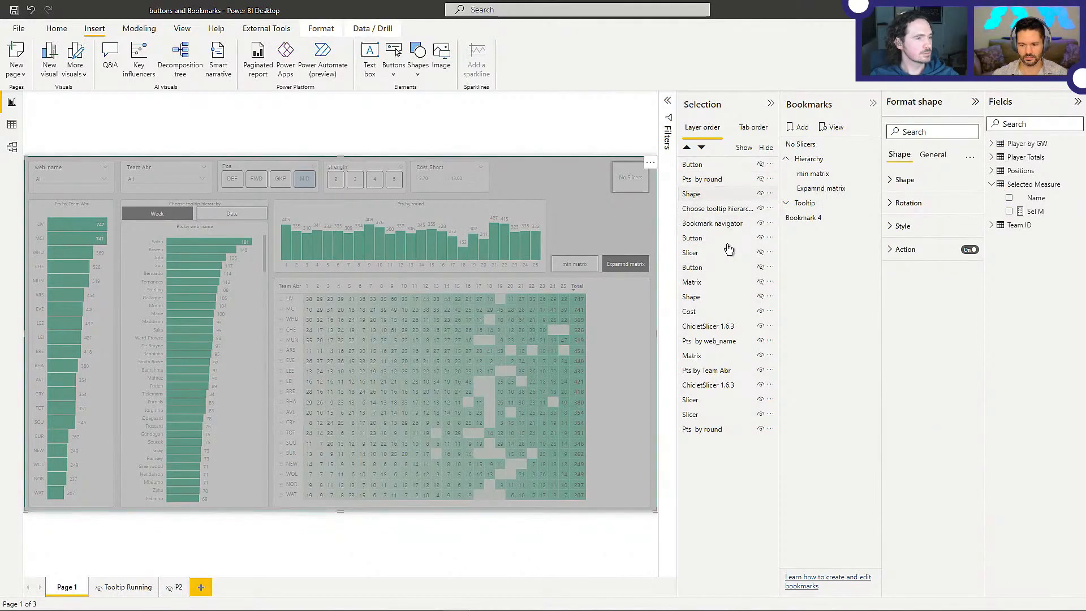
{"action": "left_click", "coordinate": [582, 125]}
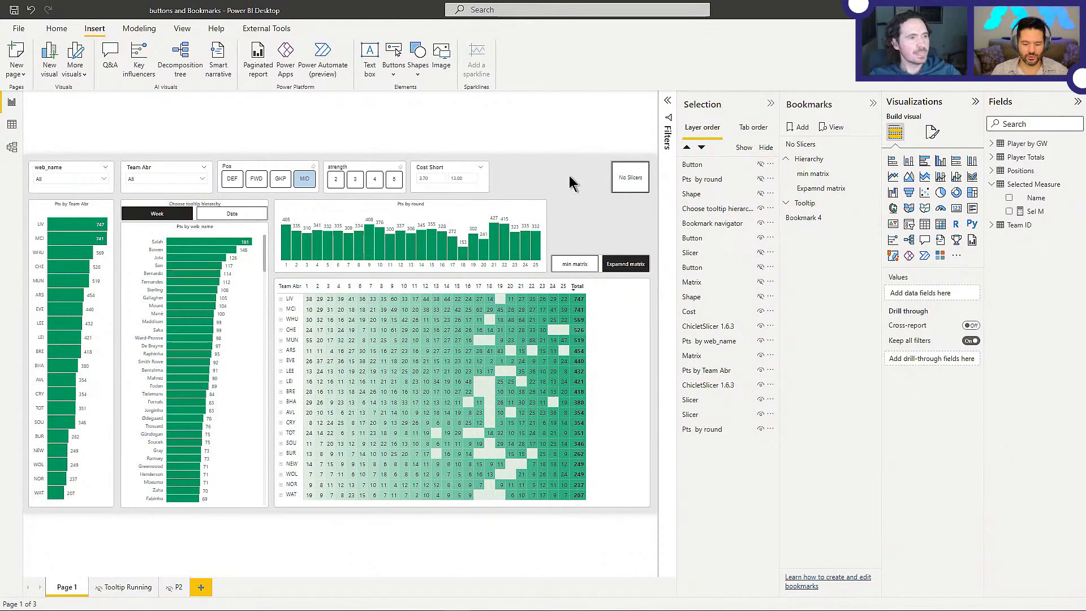
Step: Add a bookmark of the page without the overlay and name it "No pop up"
{"action": "left_click", "coordinate": [801, 128]}
{"action": "right_click", "coordinate": [808, 233]}
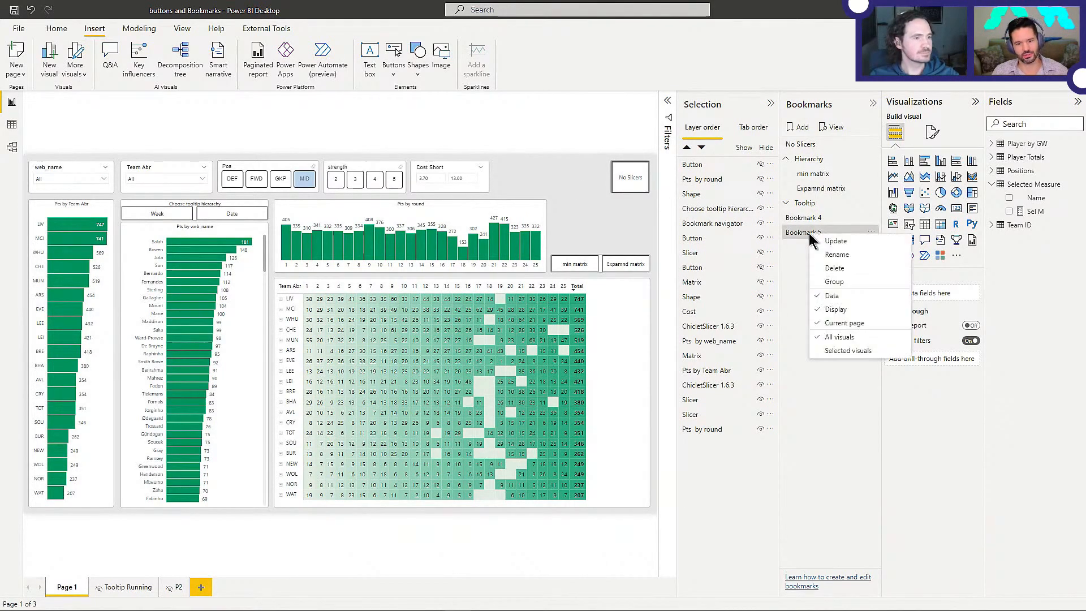
{"action": "left_click", "coordinate": [863, 255]}
{"action": "type", "text": "No pop"}
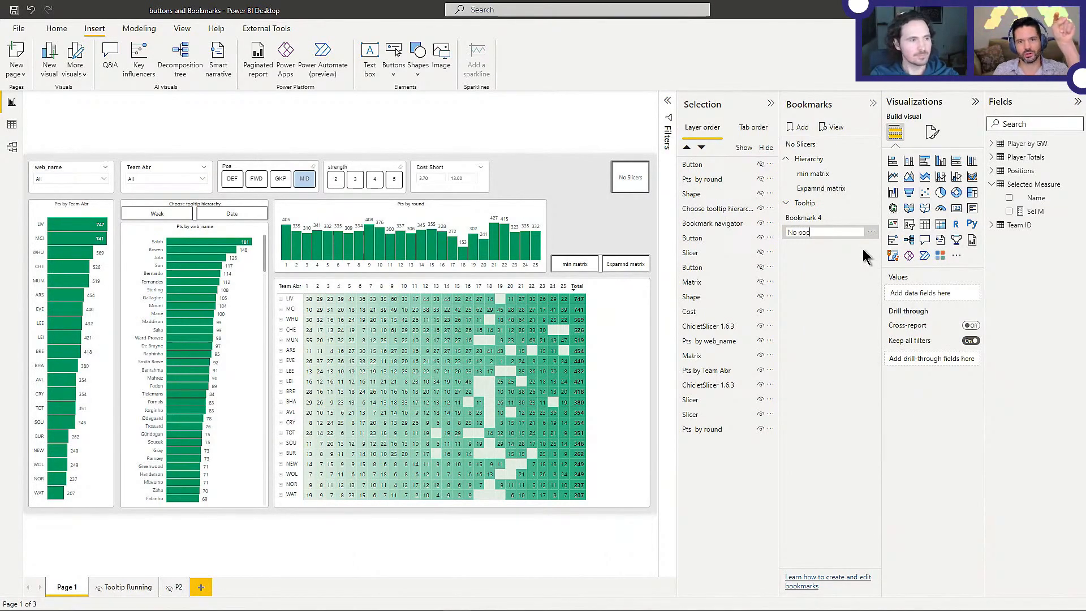
{"action": "type", "text": " up"}
{"action": "key", "text": "Return"}
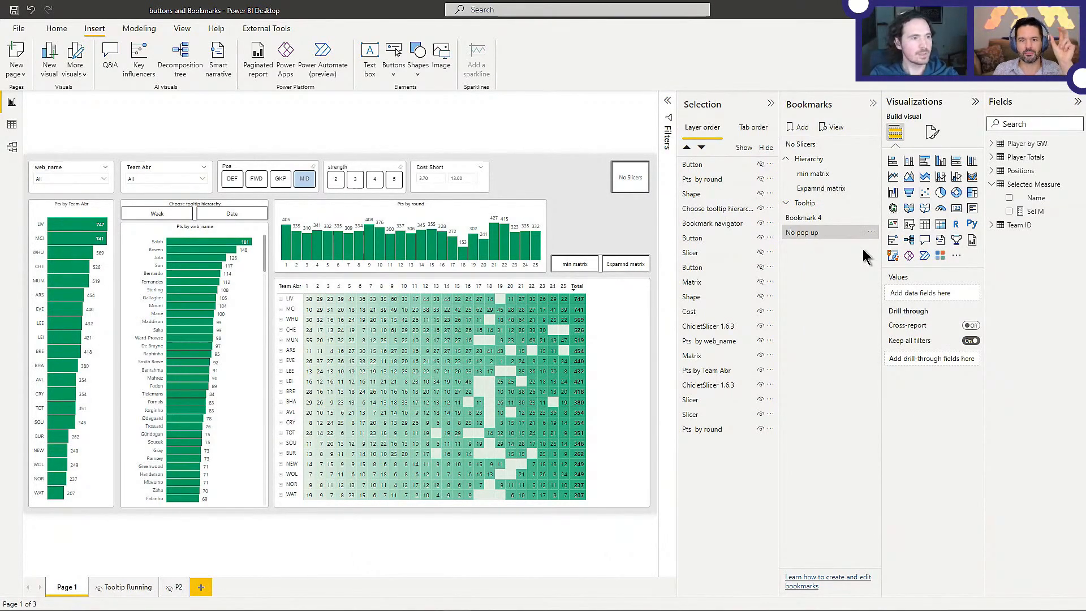
Step: Rename Bookmark 4 as "pop up"
{"action": "right_click", "coordinate": [833, 225]}
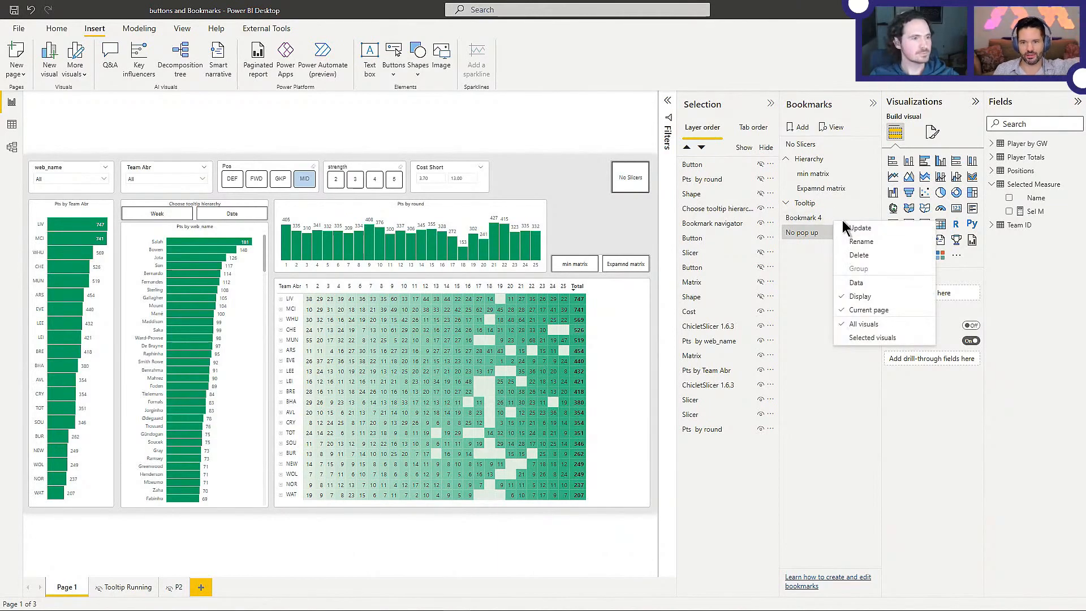
{"action": "left_click", "coordinate": [860, 242]}
{"action": "type", "text": "pop up"}
{"action": "key", "text": "Return"}
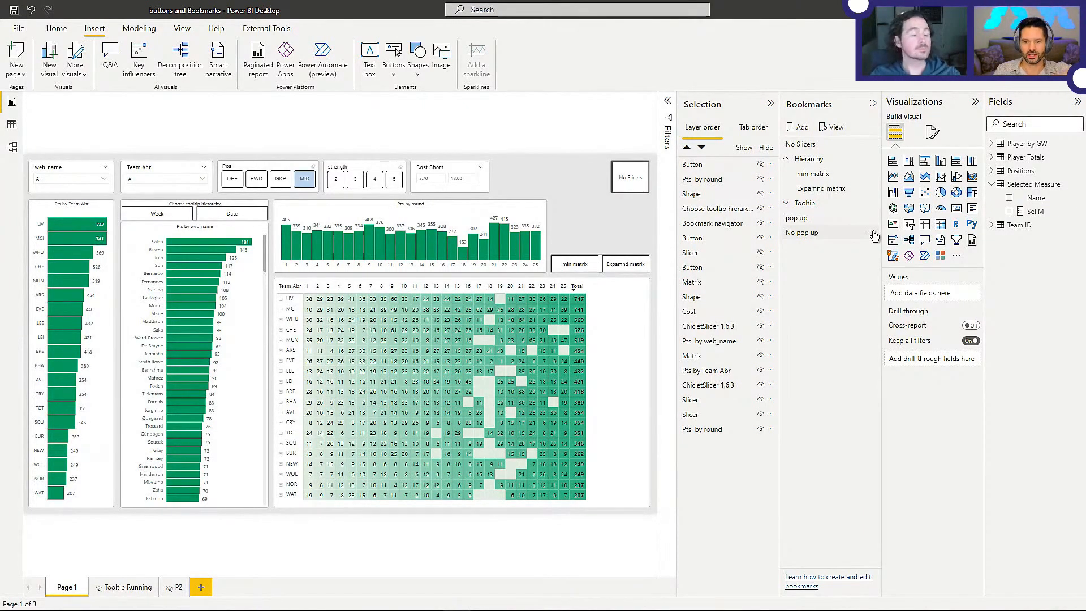
Step: Test the pop up and No pop up bookmarks by switching between them, ending on No pop up
{"action": "left_click", "coordinate": [871, 233]}
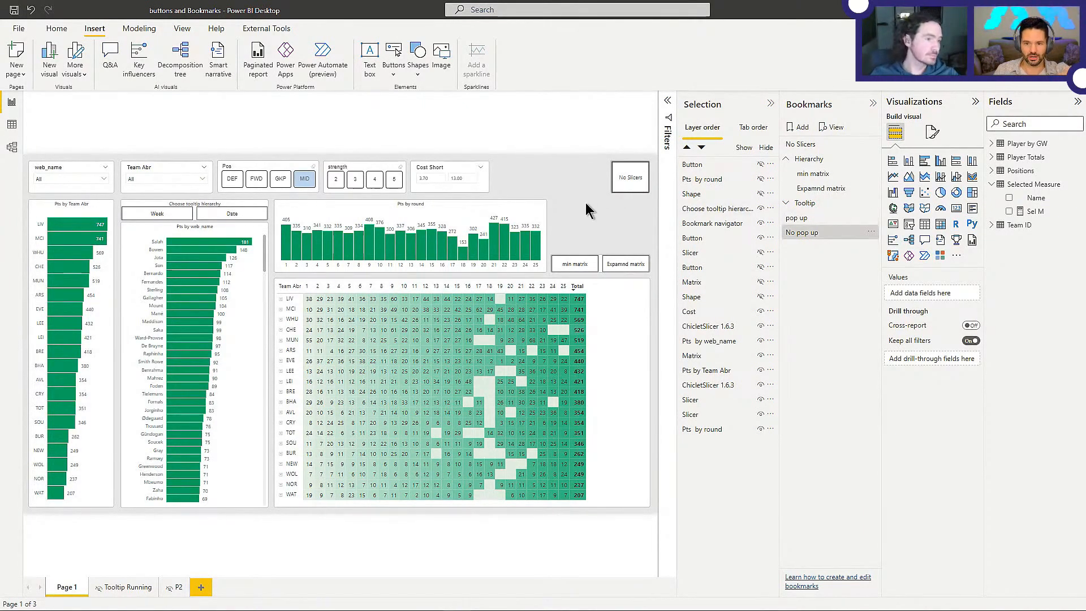
{"action": "left_click", "coordinate": [798, 220]}
{"action": "left_click", "coordinate": [802, 232]}
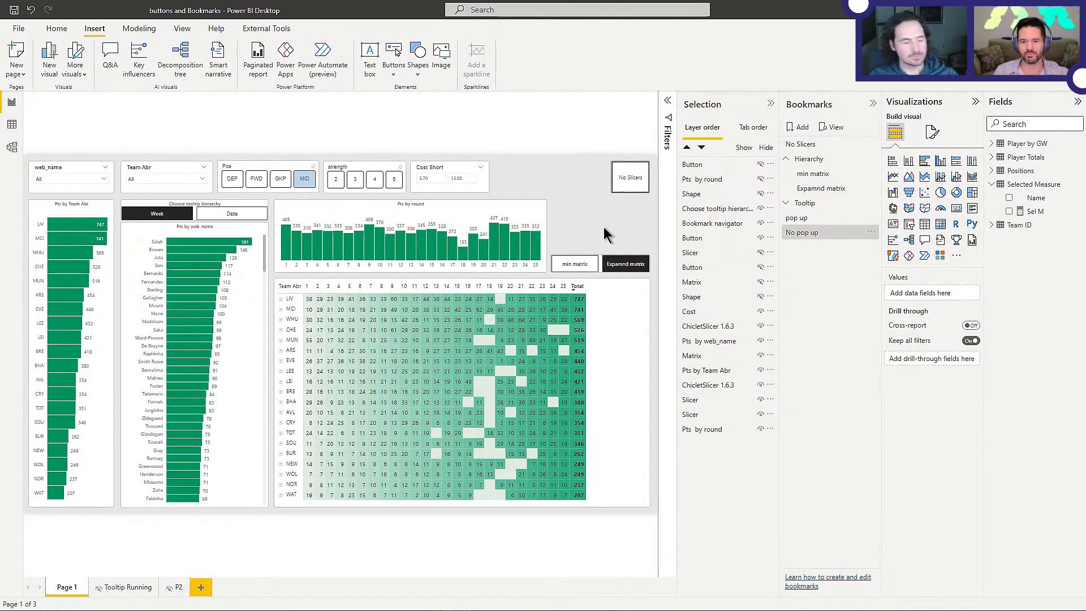
Step: Duplicate the No Slicers button and place the copy directly beside the original, on its inner side and level with it
{"action": "left_click", "coordinate": [637, 180]}
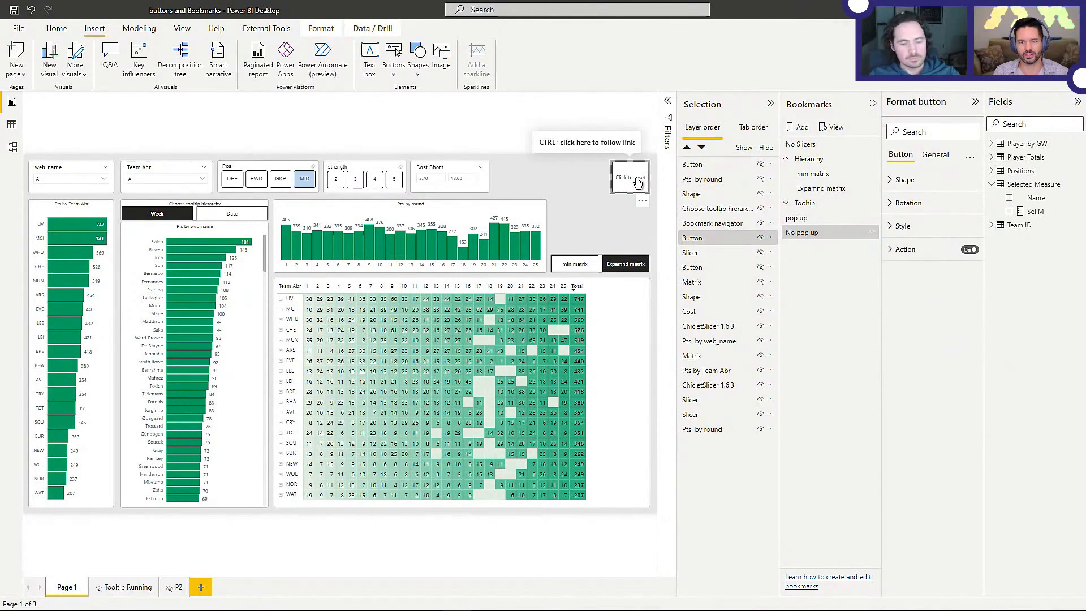
{"action": "key", "text": "ctrl+c"}
{"action": "key", "text": "ctrl+v"}
{"action": "left_click_drag", "start_coordinate": [631, 181], "coordinate": [584, 180]}
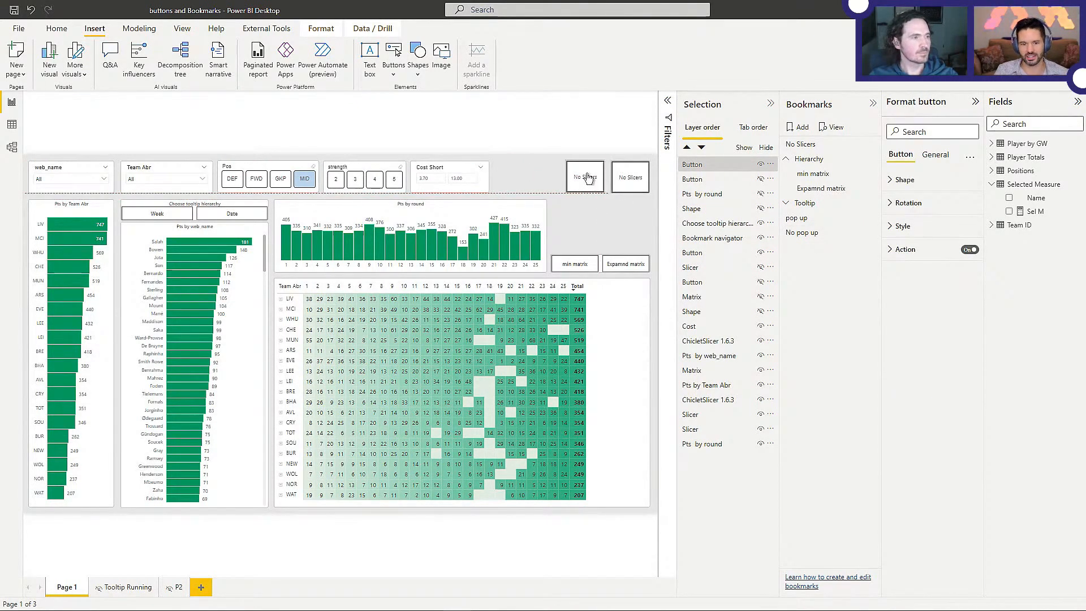
{"action": "left_click_drag", "start_coordinate": [590, 188], "coordinate": [587, 164]}
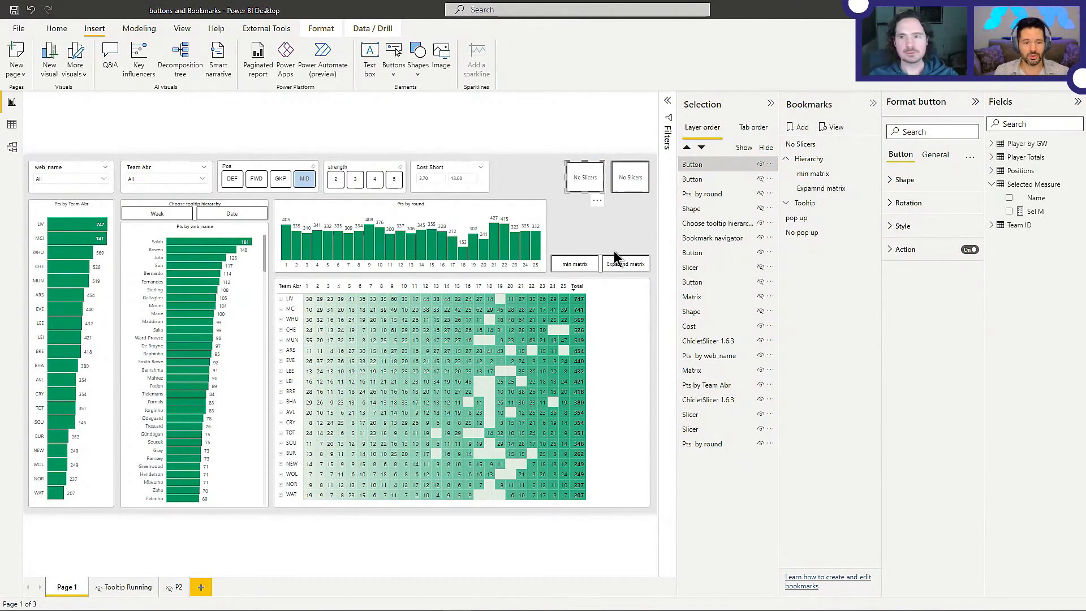
{"action": "left_click", "coordinate": [612, 221]}
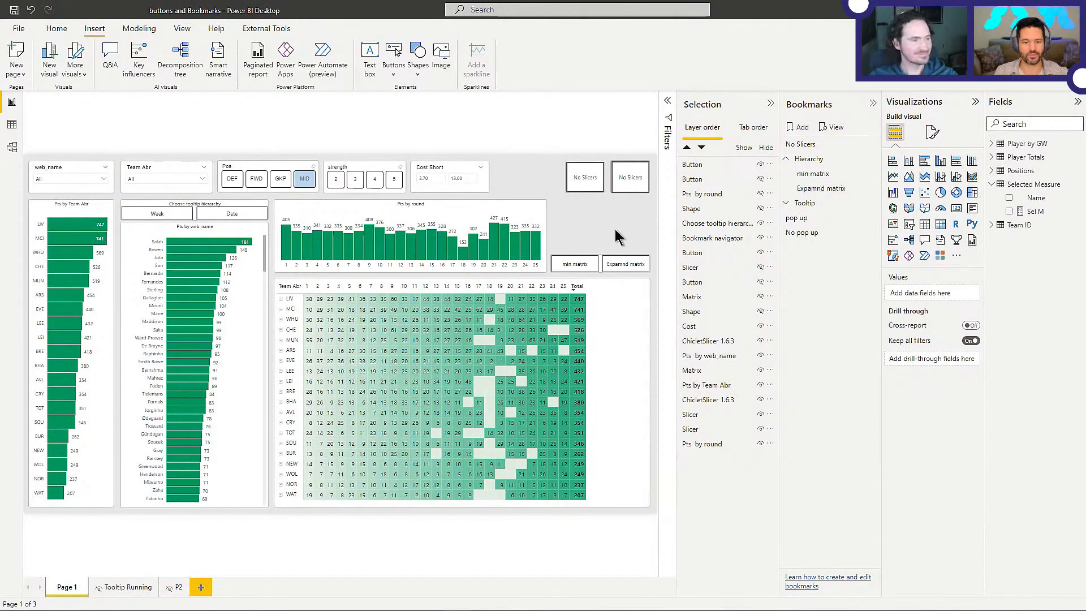
Step: Review the bookmark action settings of the duplicated No Slicers button
{"action": "left_click", "coordinate": [584, 180]}
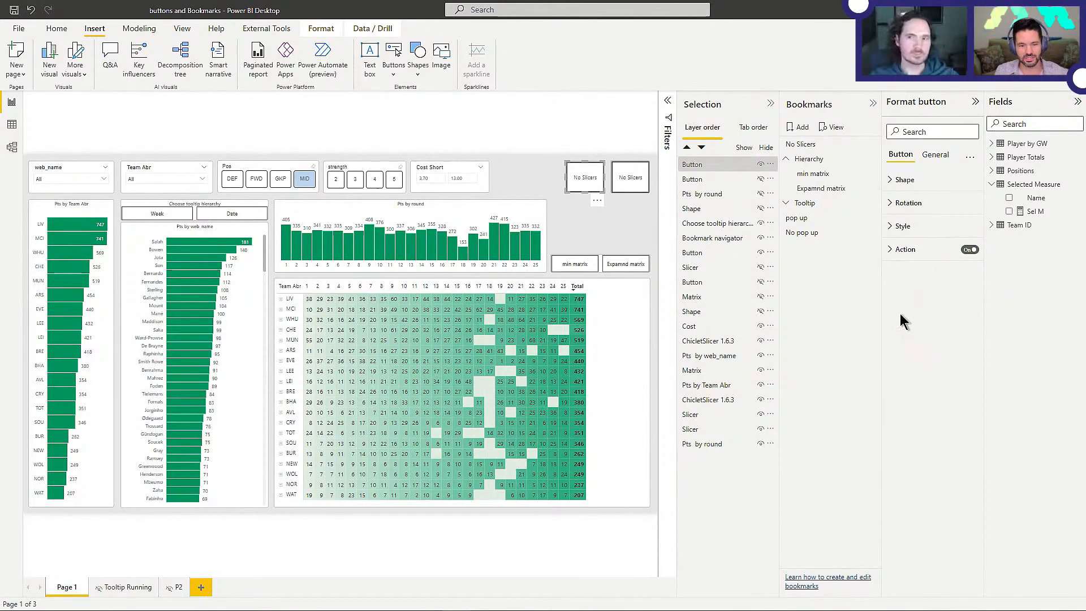
{"action": "left_click", "coordinate": [905, 250]}
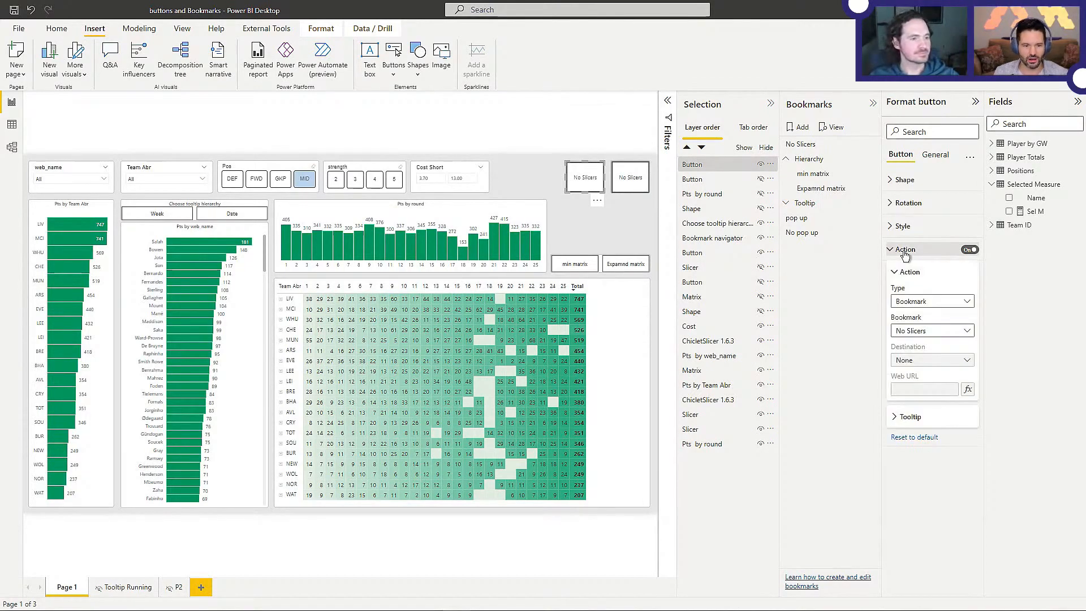
{"action": "left_click", "coordinate": [950, 336]}
{"action": "left_click", "coordinate": [650, 315]}
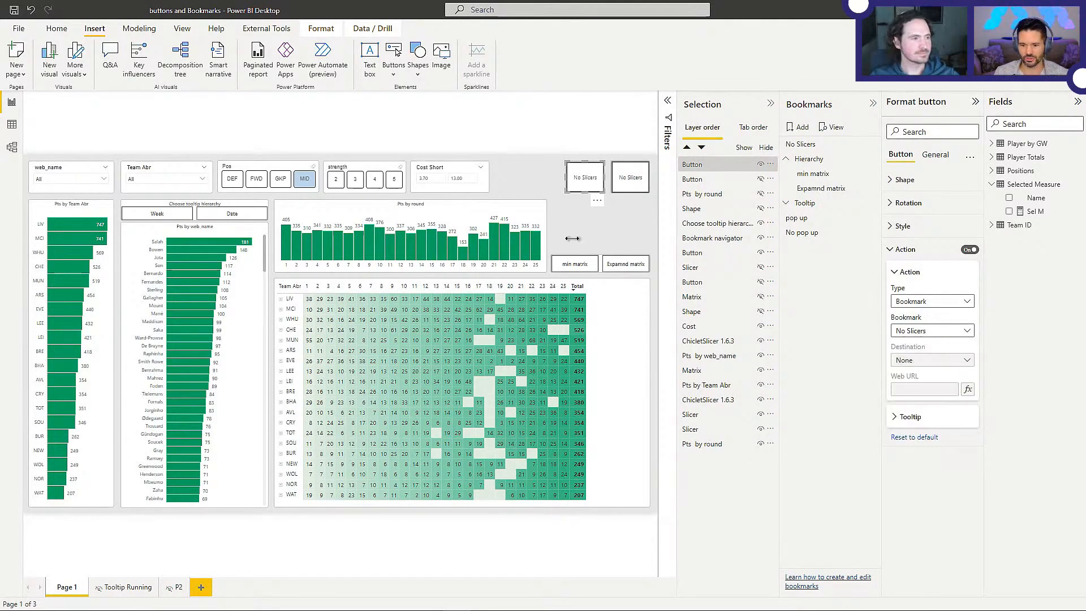
{"action": "left_click", "coordinate": [609, 143]}
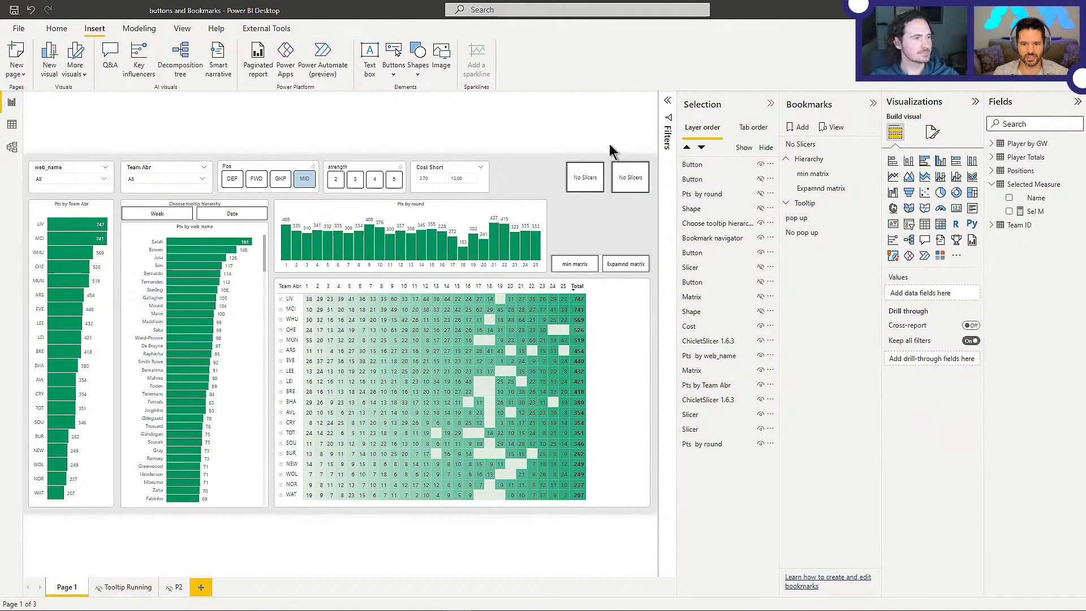
Step: Show the pop-up view and send the duplicated No Slicers button to the back of the layer order
{"action": "left_click", "coordinate": [593, 181], "text": "ctrl"}
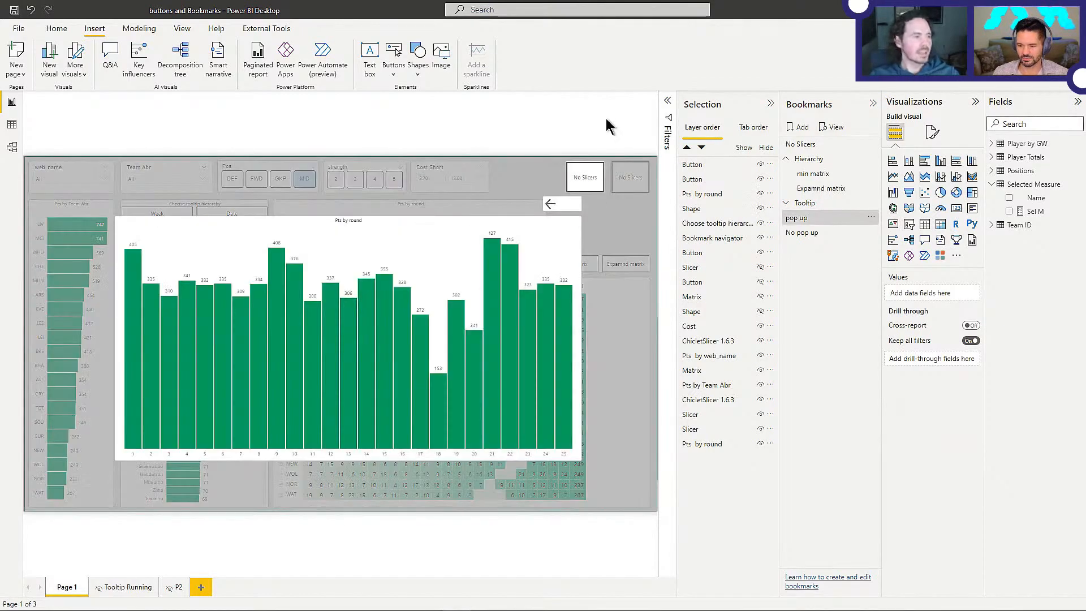
{"action": "left_click", "coordinate": [591, 182]}
{"action": "left_click", "coordinate": [317, 30]}
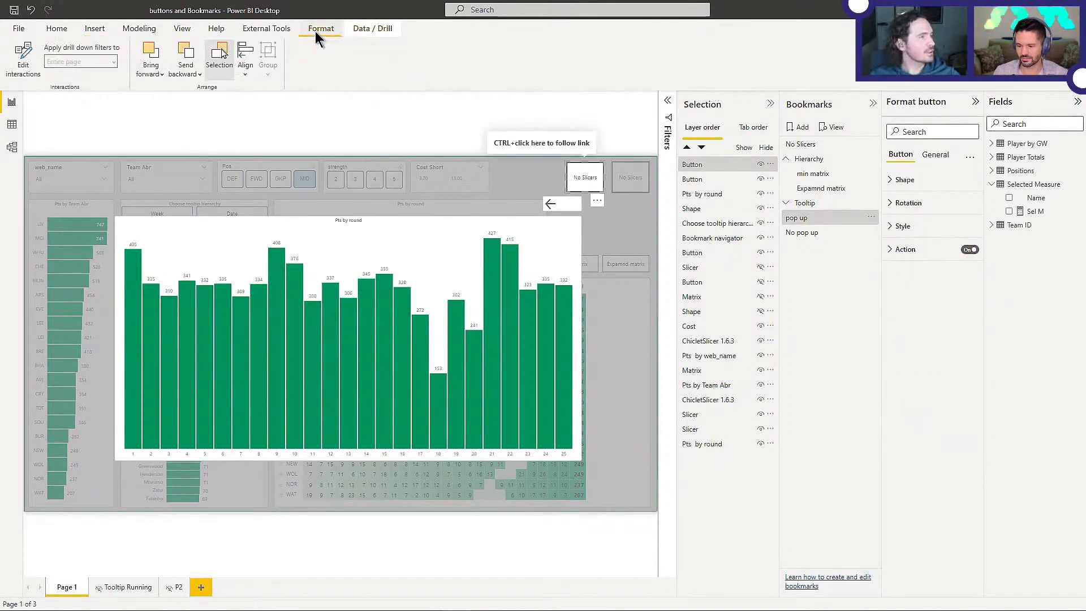
{"action": "left_click", "coordinate": [184, 73]}
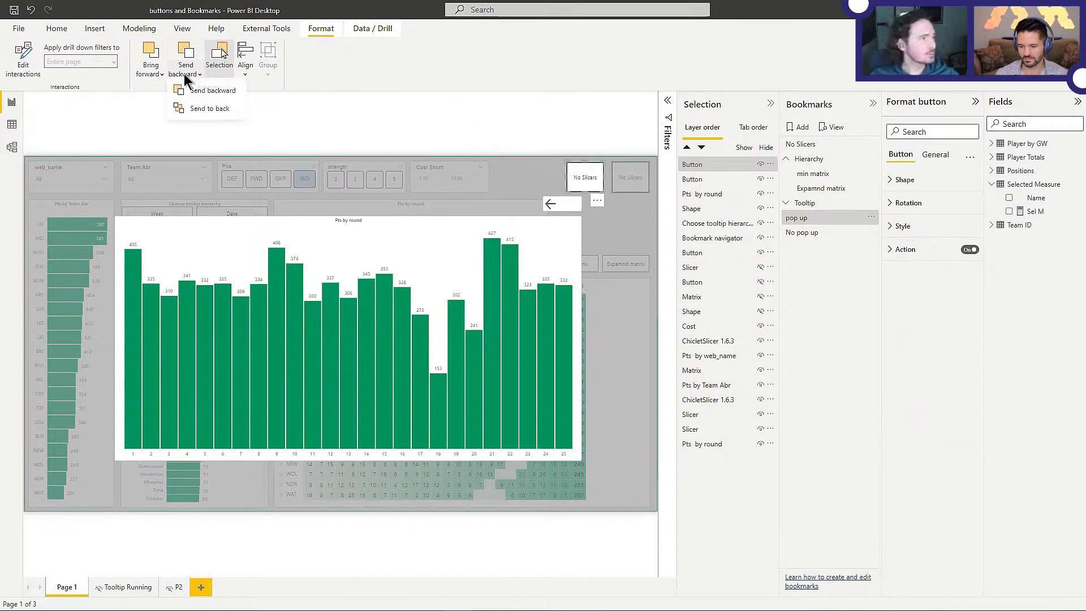
{"action": "left_click", "coordinate": [216, 111]}
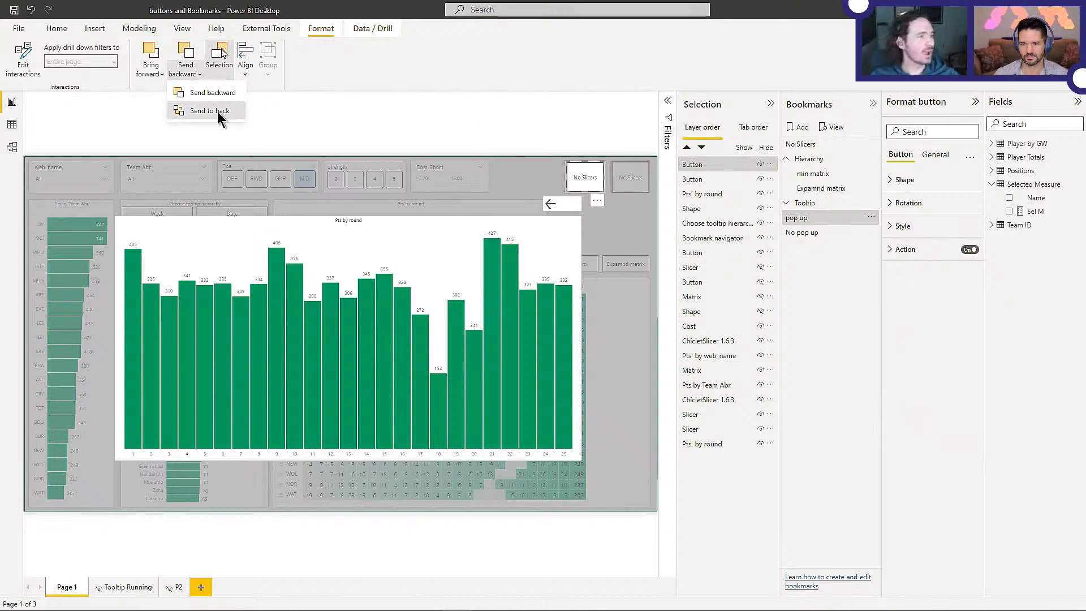
{"action": "left_click", "coordinate": [444, 104]}
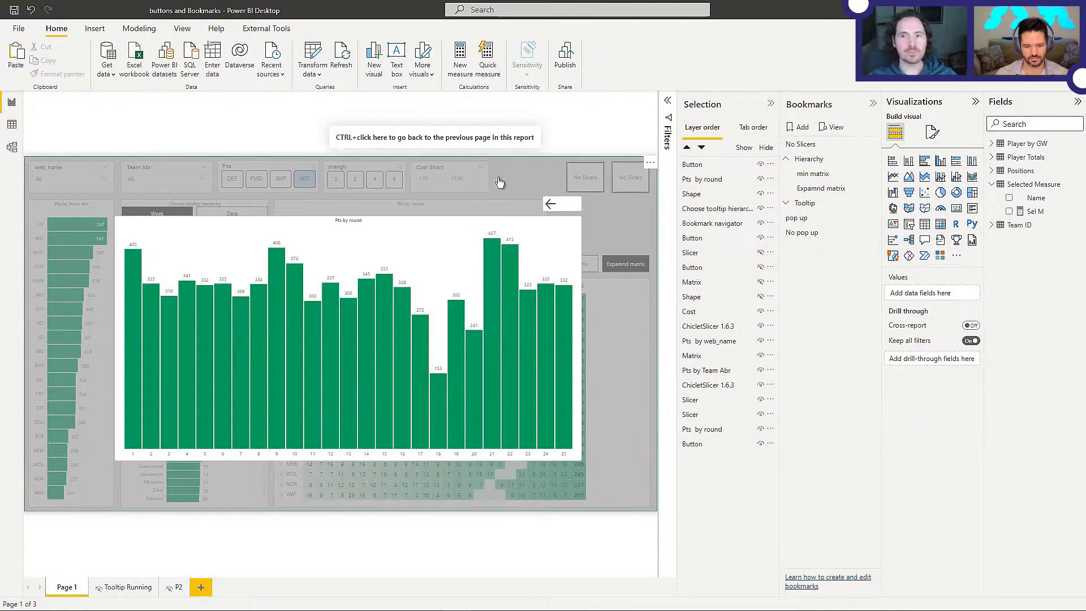
Step: Turn on the arrow button's action with type Bookmark and target the No pop up bookmark
{"action": "left_click", "coordinate": [552, 207]}
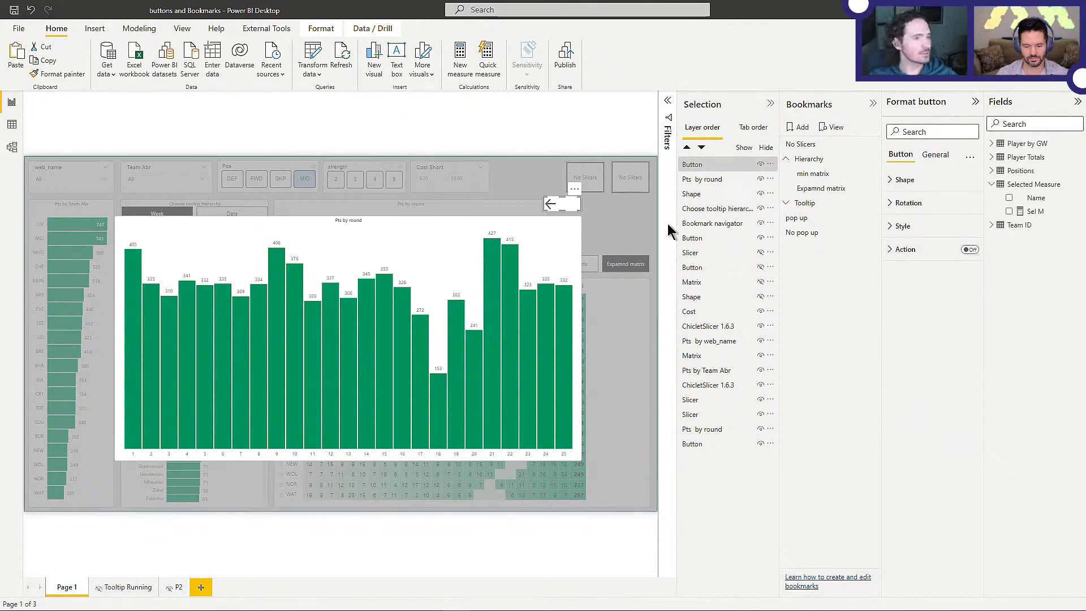
{"action": "left_click", "coordinate": [969, 251]}
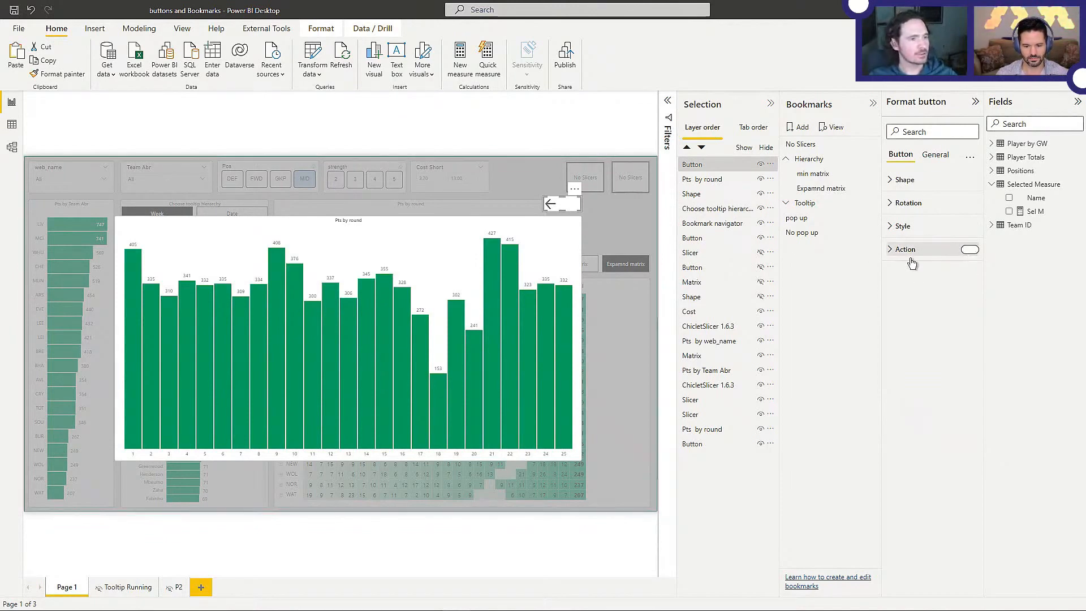
{"action": "left_click", "coordinate": [908, 252]}
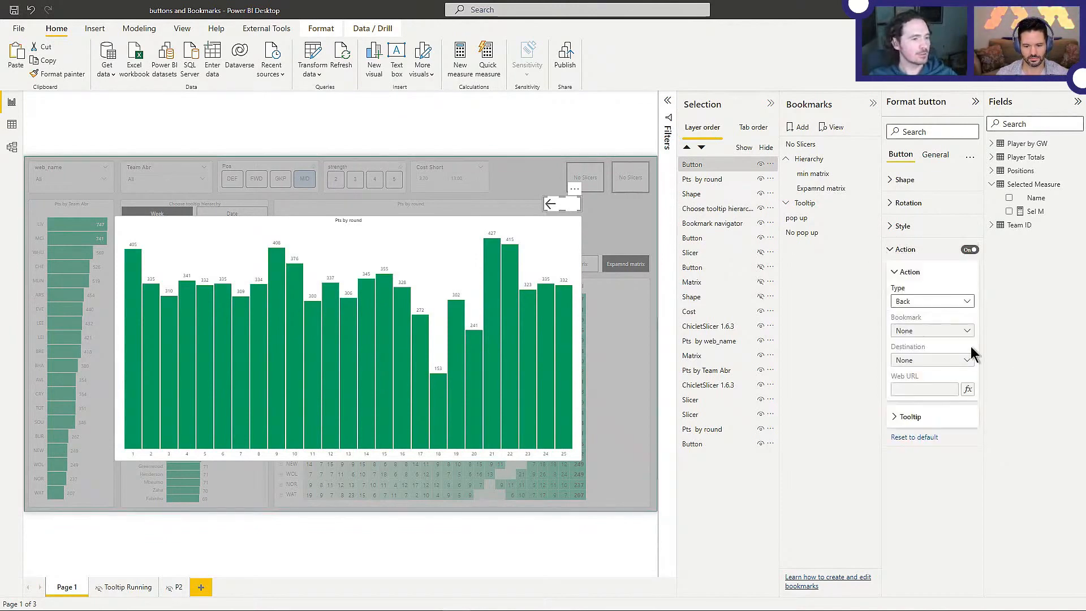
{"action": "left_click", "coordinate": [938, 303]}
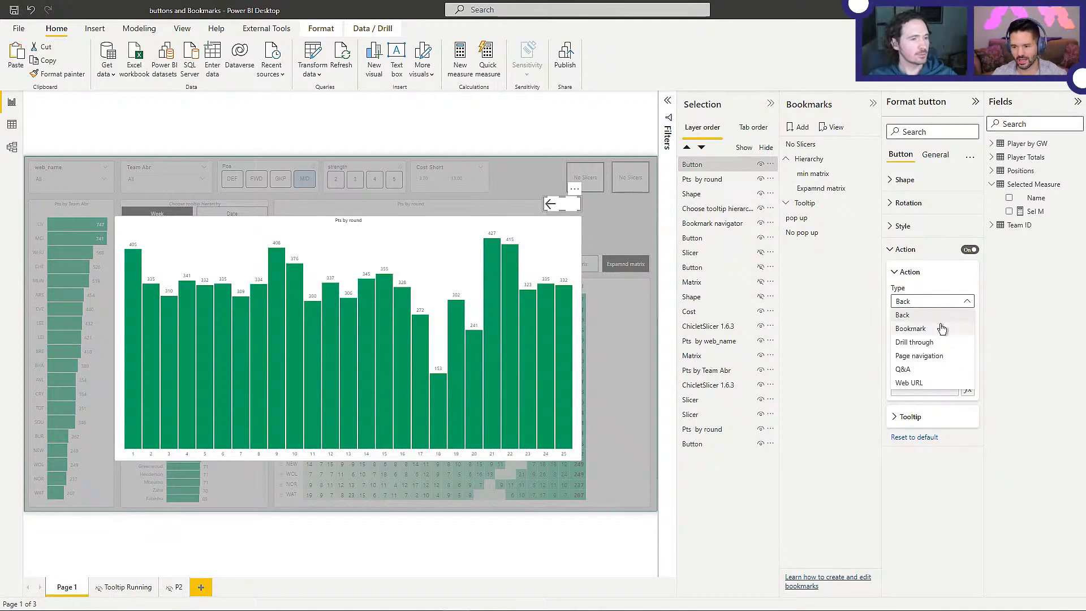
{"action": "left_click", "coordinate": [930, 328]}
{"action": "left_click", "coordinate": [963, 336]}
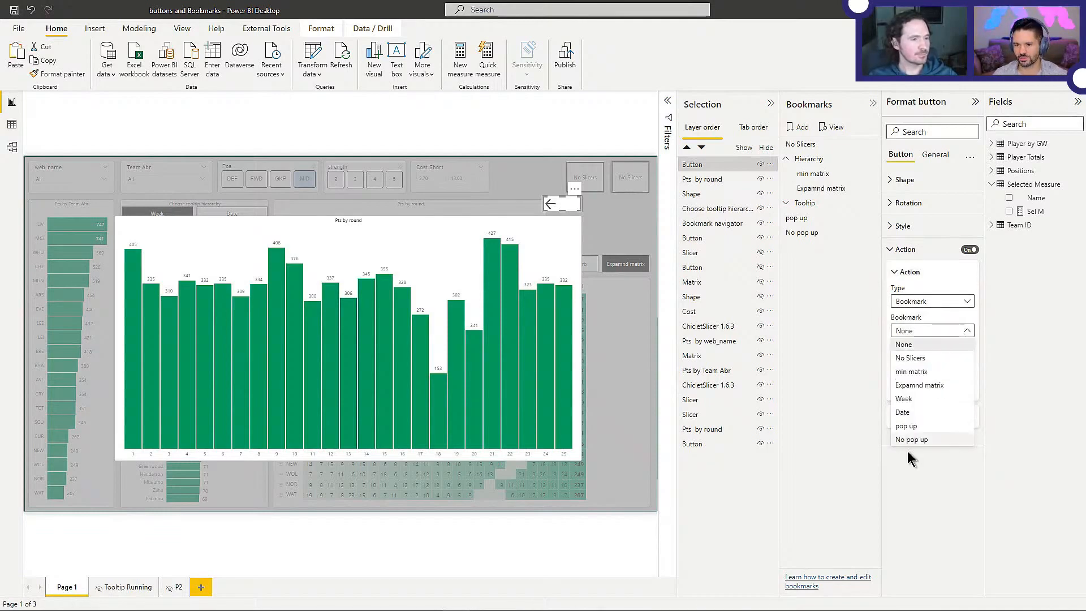
{"action": "left_click", "coordinate": [907, 443]}
Step: Test the arrow button's link to close the pop-up chart view
{"action": "left_click", "coordinate": [614, 139]}
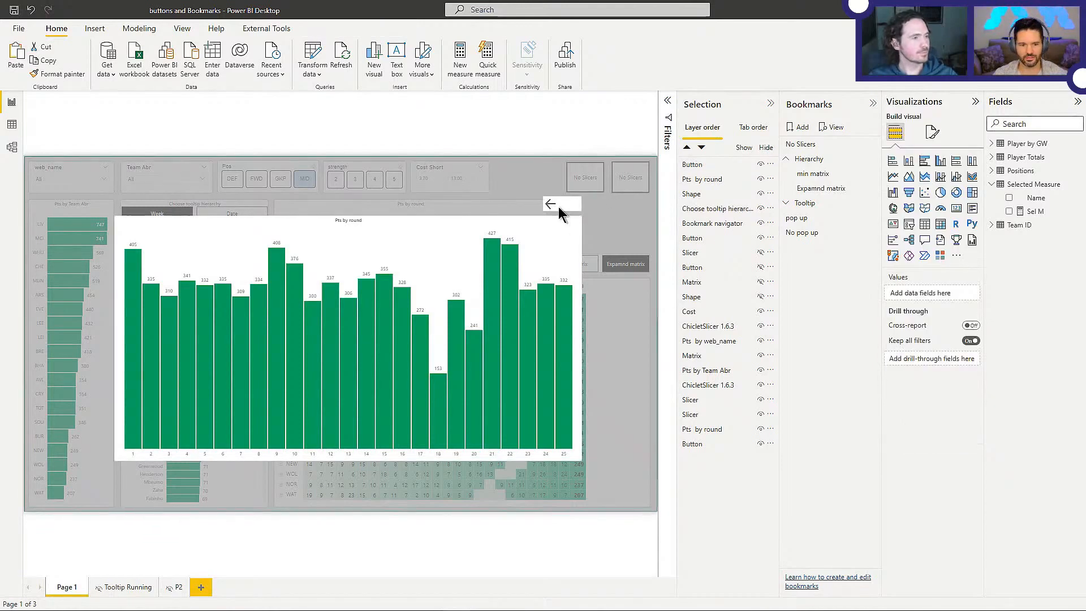
{"action": "left_click", "coordinate": [590, 212], "text": "ctrl"}
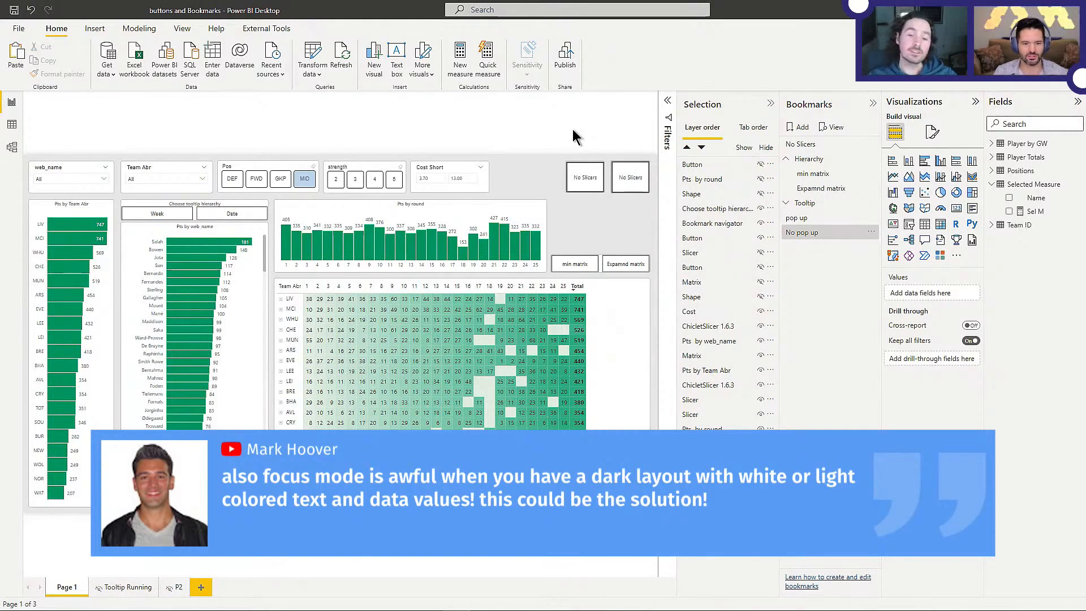
{"action": "left_click", "coordinate": [582, 167]}
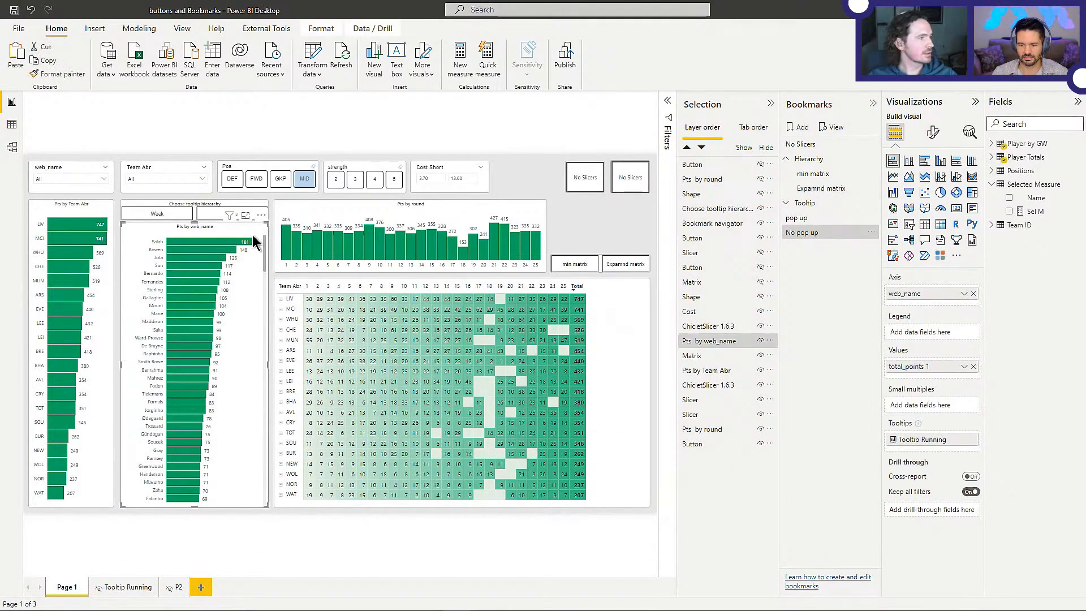
Step: View the Pts by web_name chart in focus mode and return to the report page
{"action": "left_click", "coordinate": [246, 217]}
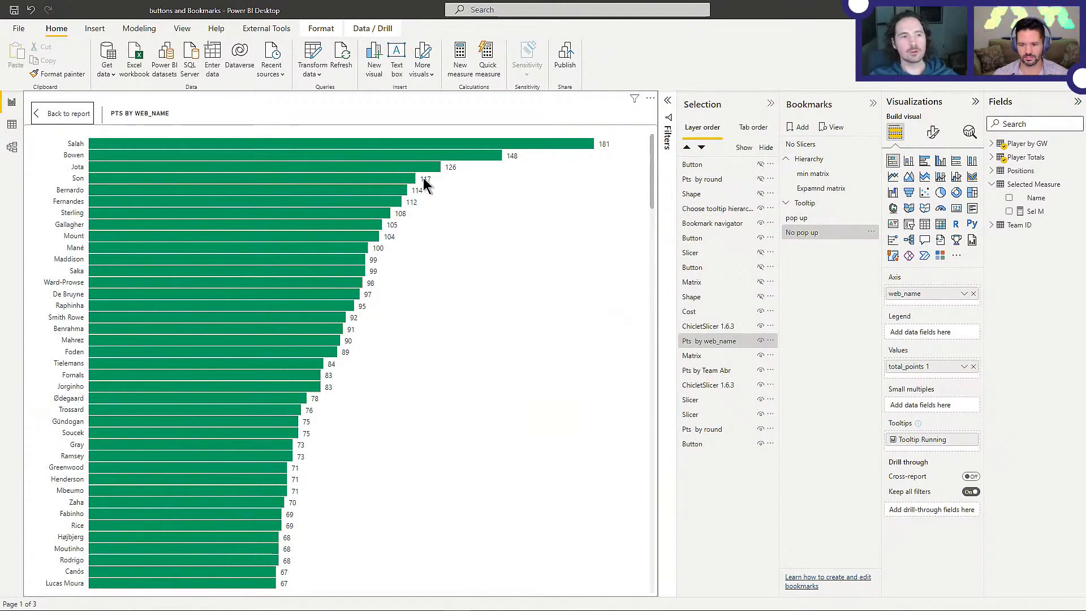
{"action": "left_click", "coordinate": [69, 114]}
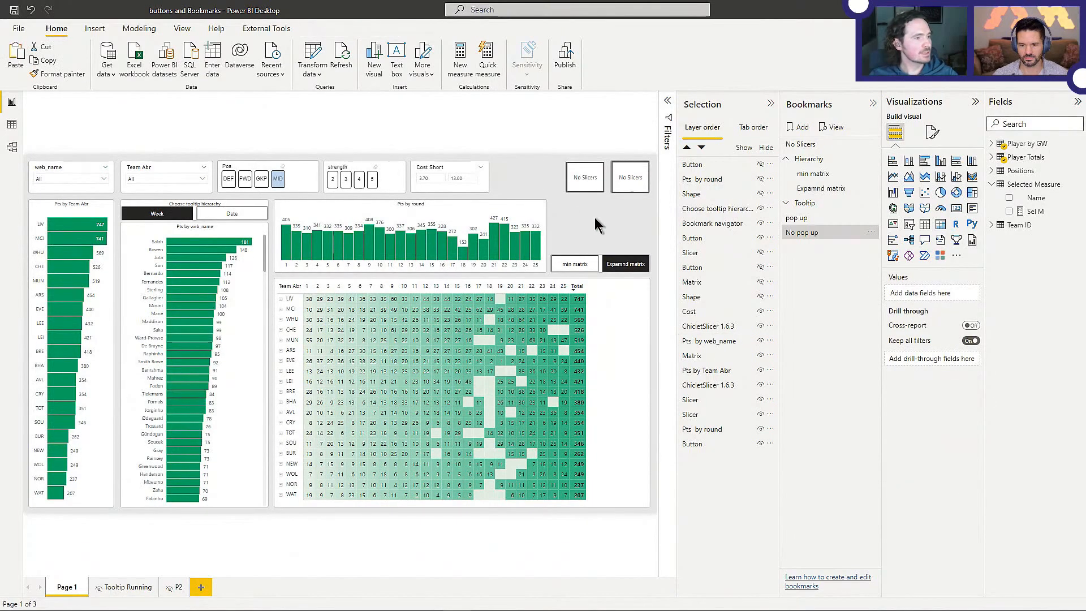
Step: Test opening the Pts by round pop-up with its report button and closing it with the arrow button
{"action": "left_click", "coordinate": [575, 189], "text": "ctrl"}
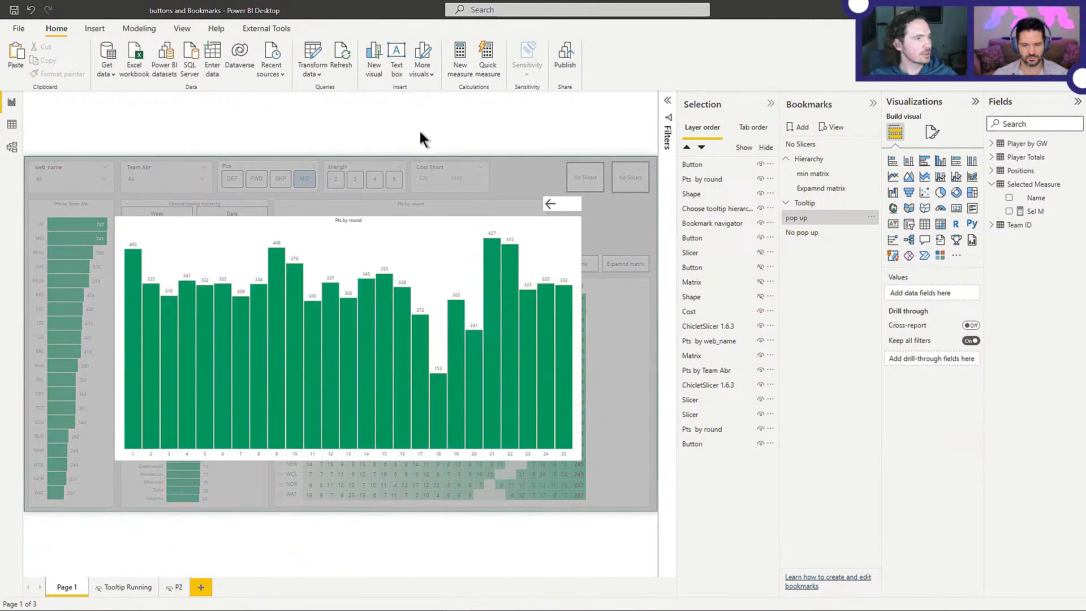
{"action": "left_click", "coordinate": [425, 262]}
{"action": "left_click", "coordinate": [501, 119]}
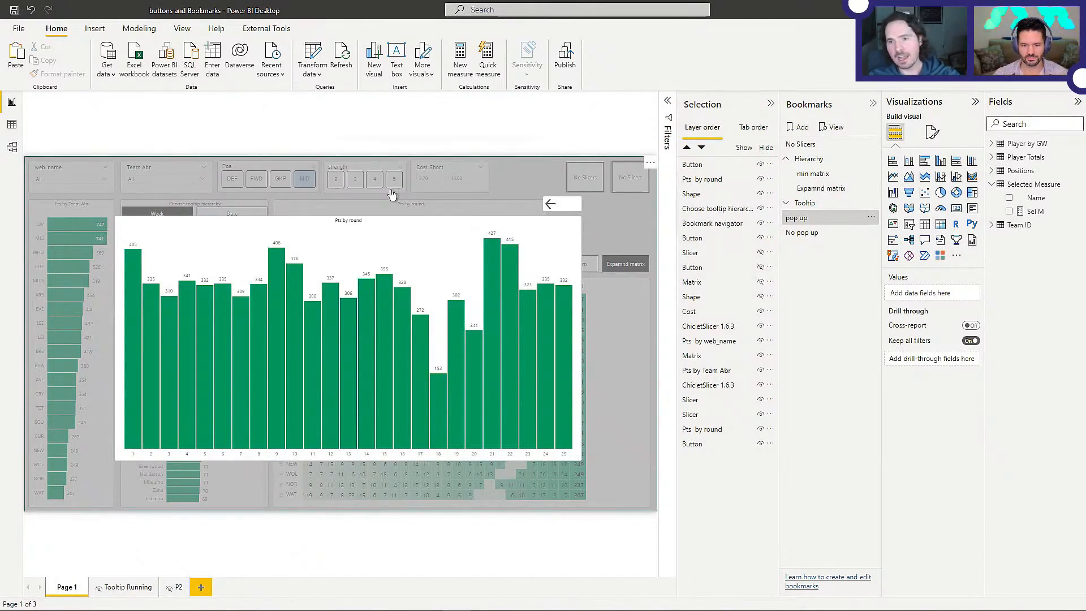
{"action": "left_click", "coordinate": [550, 208], "text": "ctrl"}
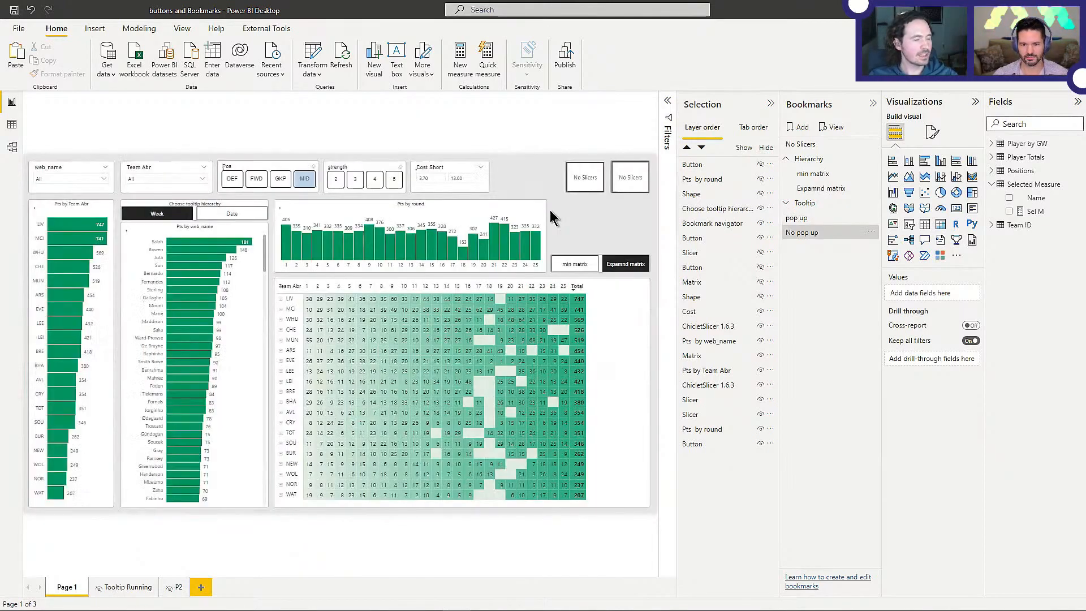
Step: View the Pts by Team Abr chart in focus mode and return to the report with nothing selected
{"action": "left_click", "coordinate": [91, 198]}
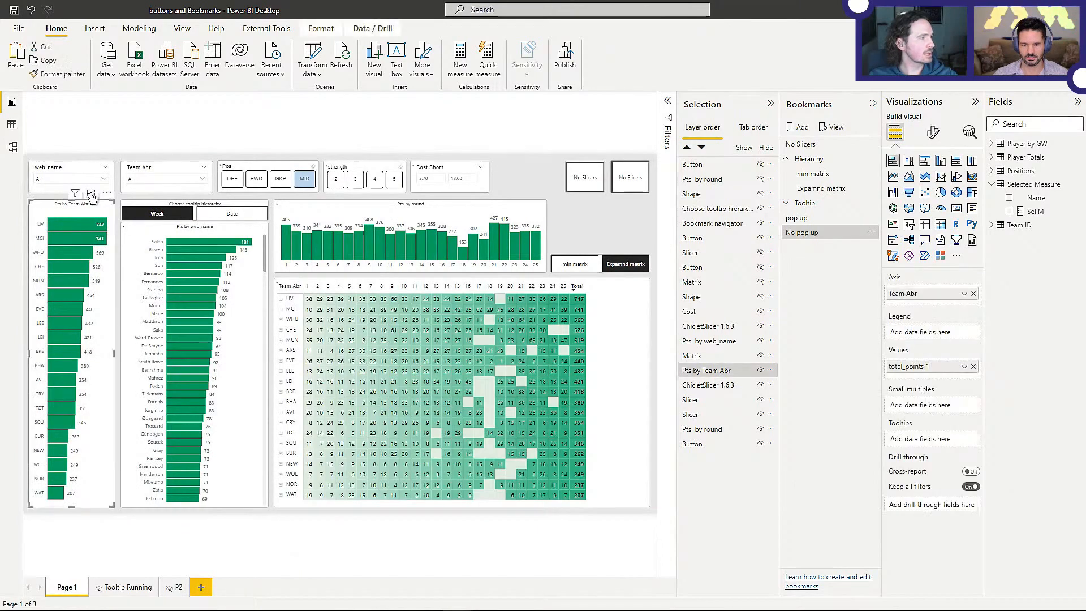
{"action": "left_click", "coordinate": [91, 195]}
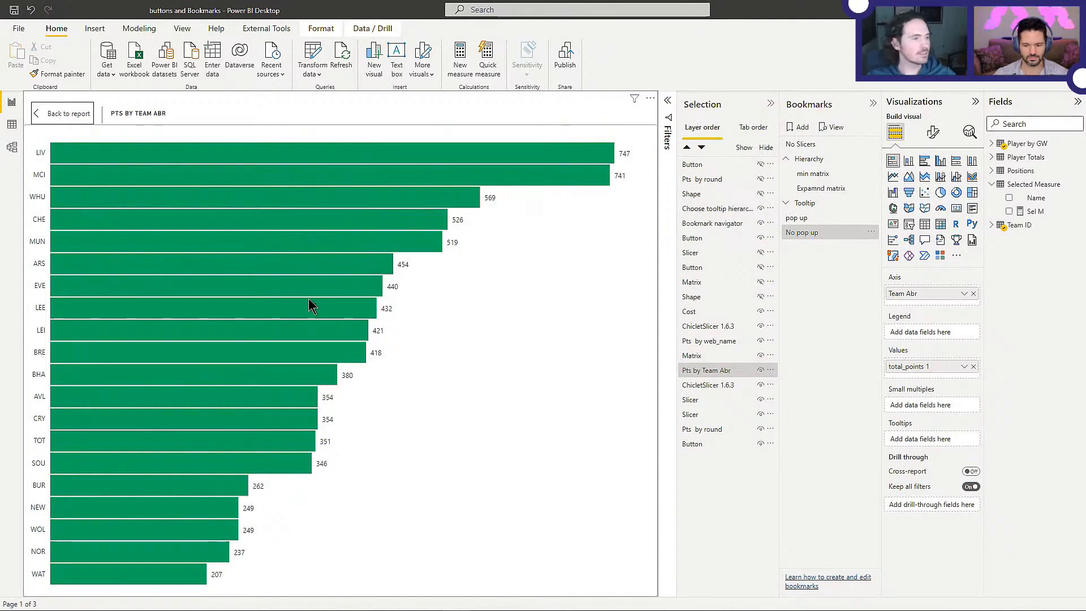
{"action": "left_click", "coordinate": [69, 120]}
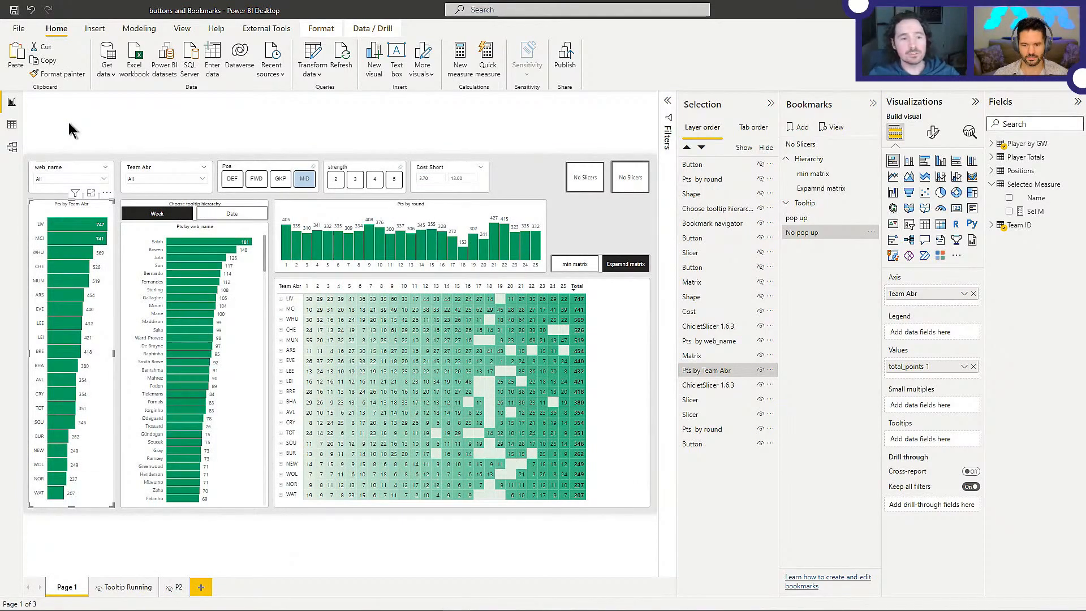
{"action": "left_click", "coordinate": [351, 120]}
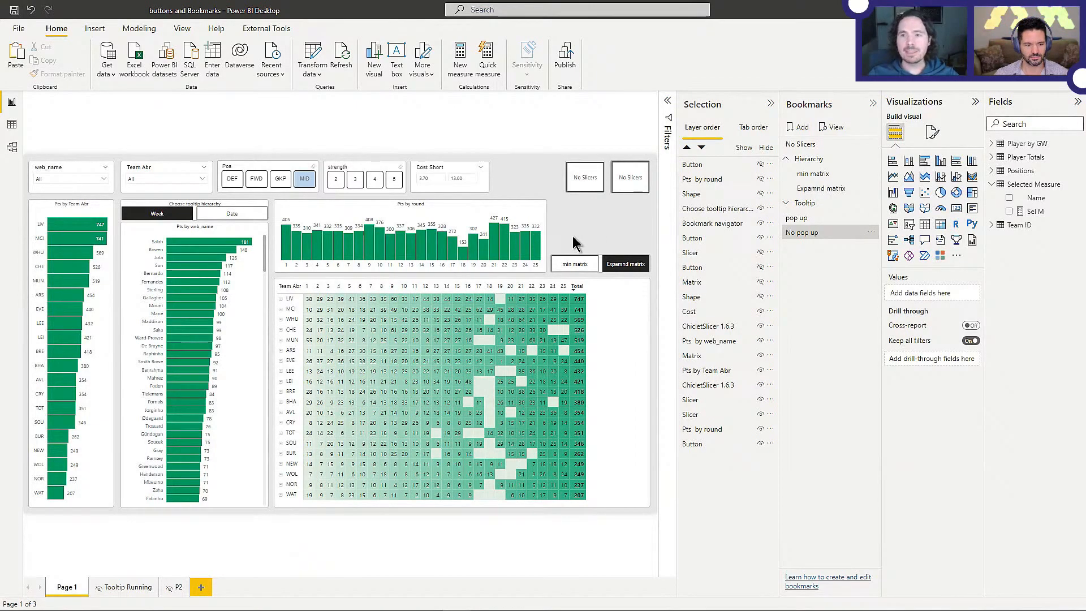
Step: Show the filters and slicers affecting the Pts by Team Abr chart
{"action": "mouse_move", "coordinate": [75, 193]}
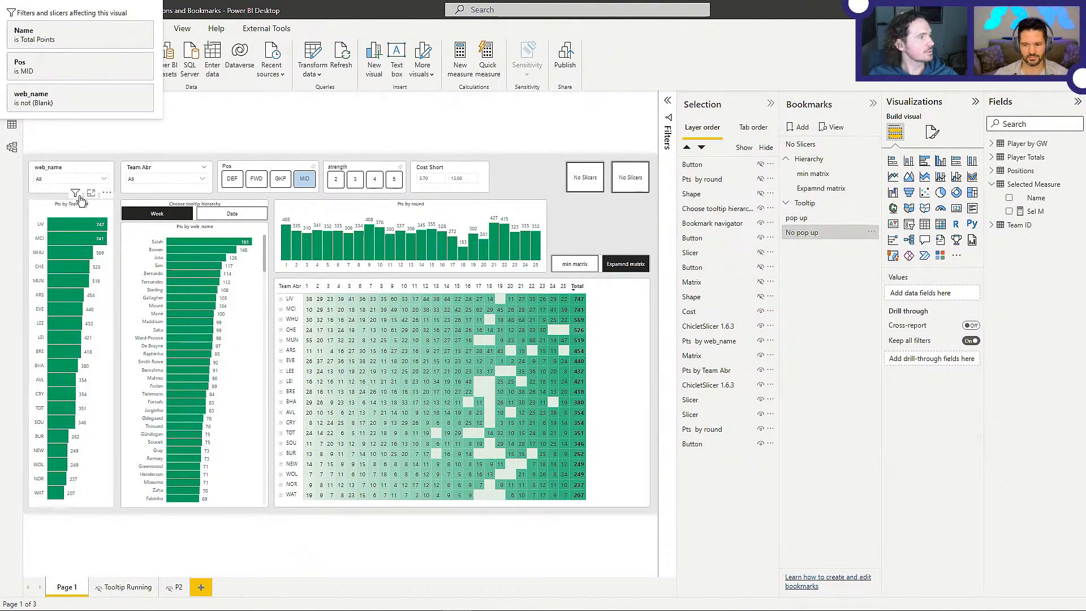
{"action": "left_click", "coordinate": [76, 193]}
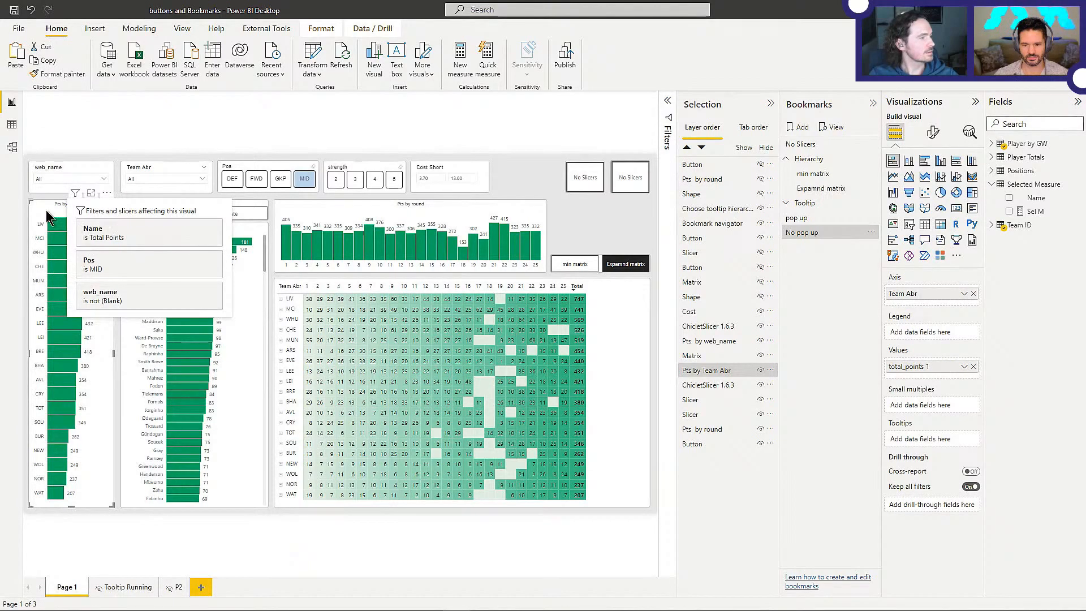
{"action": "left_click", "coordinate": [442, 141]}
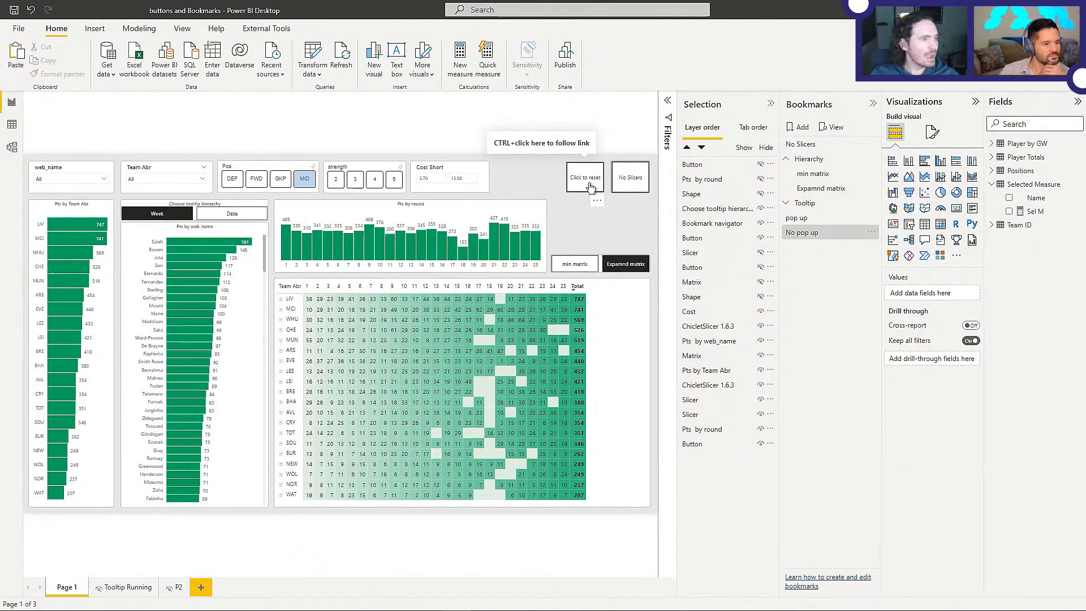
Step: Open the Pts by round pop-up from its button and return with the No pop up bookmark
{"action": "left_click", "coordinate": [589, 187], "text": "ctrl"}
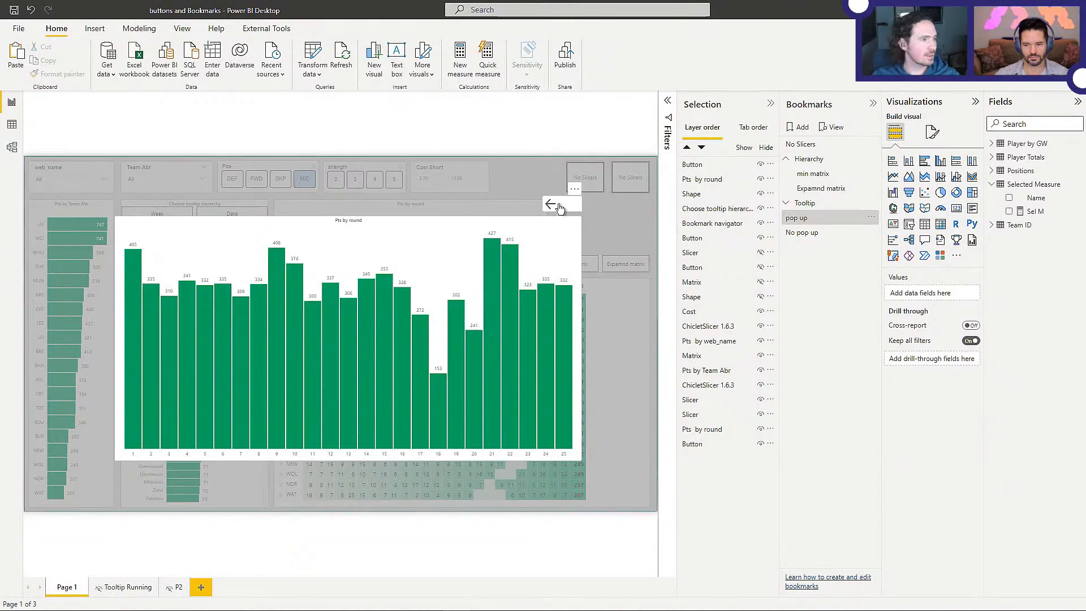
{"action": "left_click", "coordinate": [793, 232]}
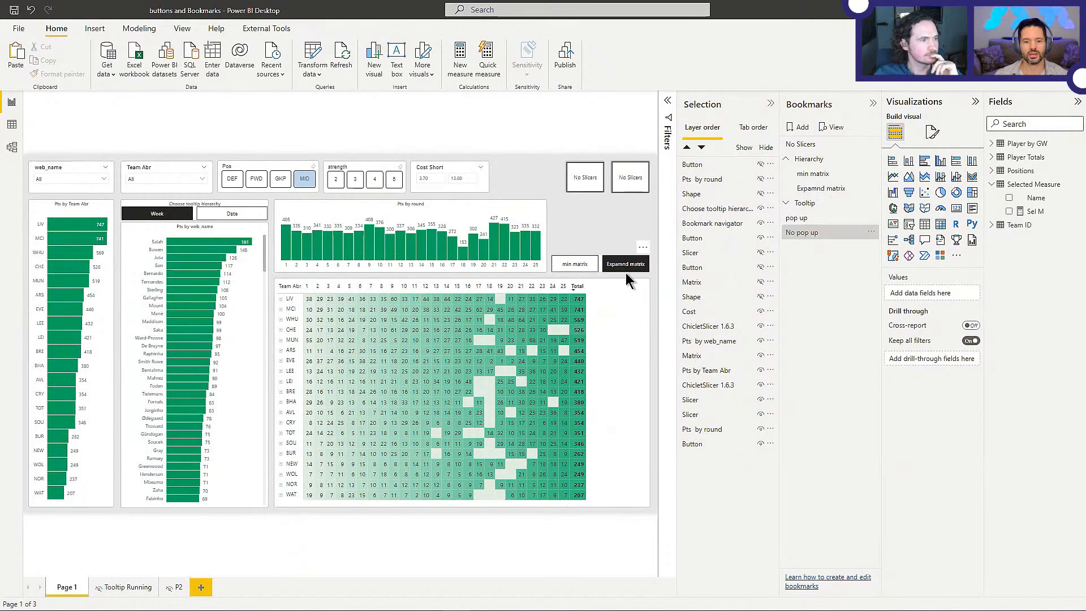
Step: View the matrix in focus mode, moving the min matrix/Expamnd matrix navigator clear of its header and back
{"action": "left_click_drag", "start_coordinate": [595, 267], "coordinate": [592, 249]}
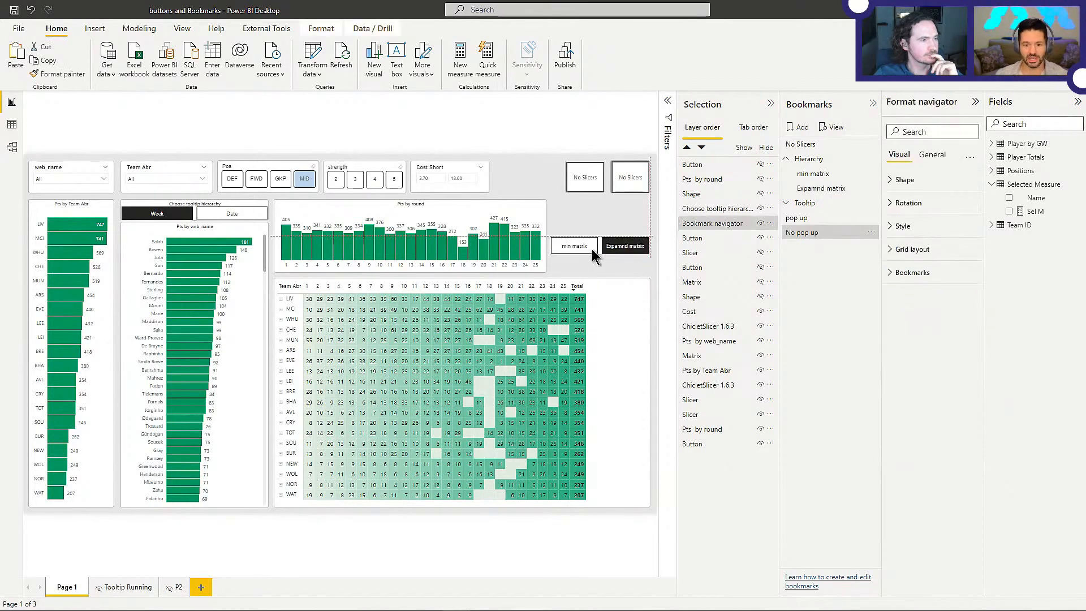
{"action": "left_click", "coordinate": [614, 305]}
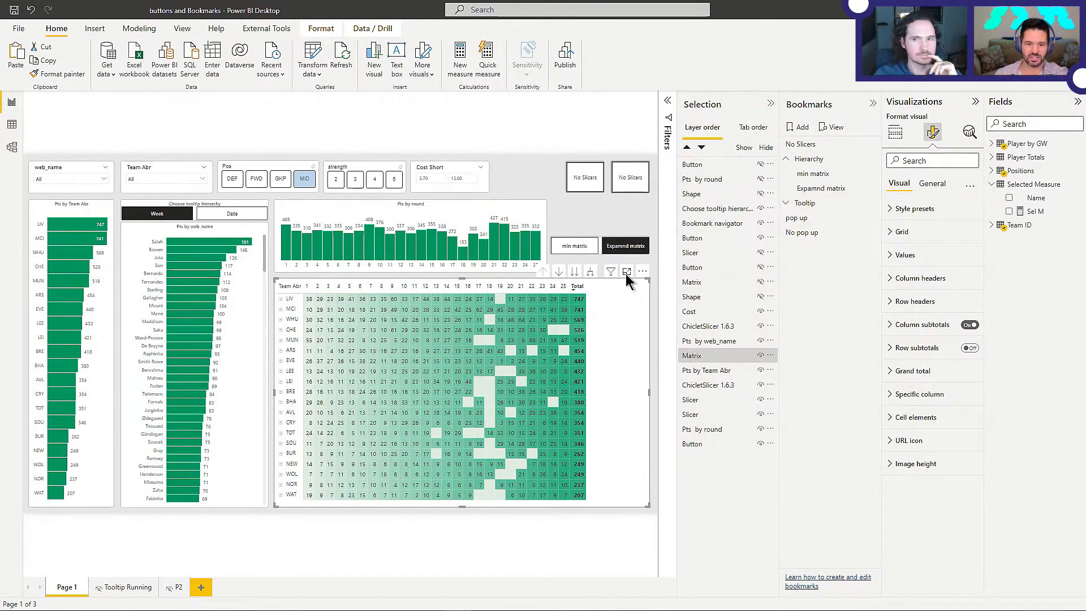
{"action": "left_click", "coordinate": [626, 272]}
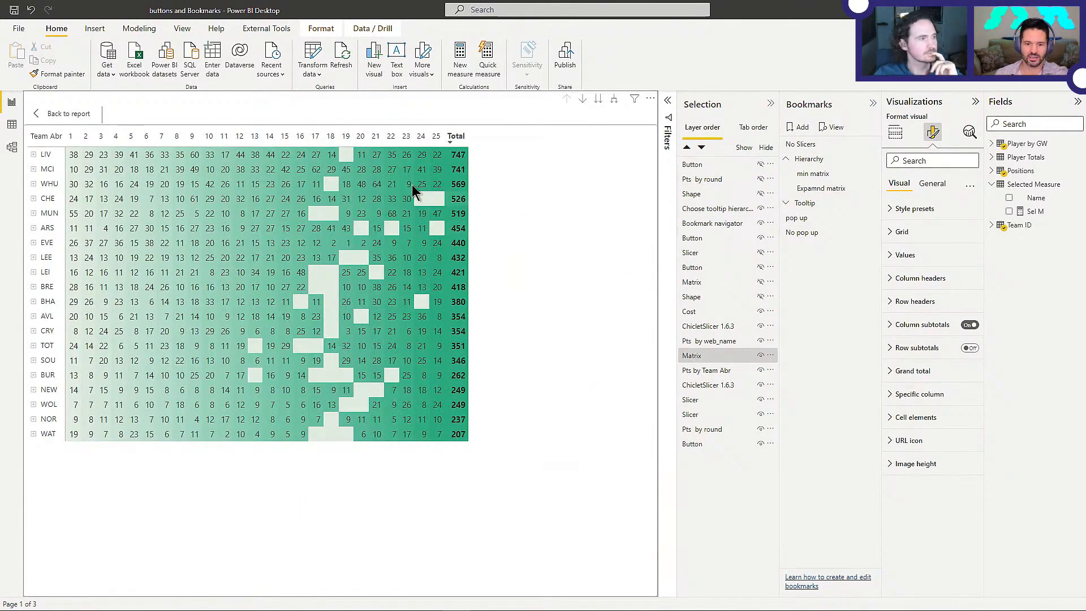
{"action": "left_click", "coordinate": [70, 114]}
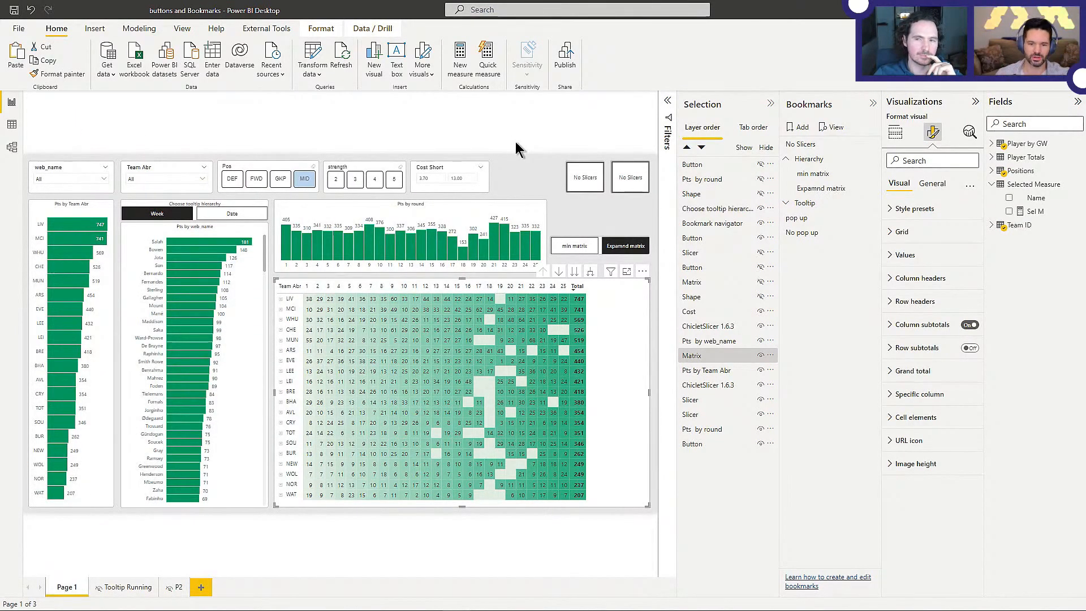
{"action": "left_click", "coordinate": [571, 257]}
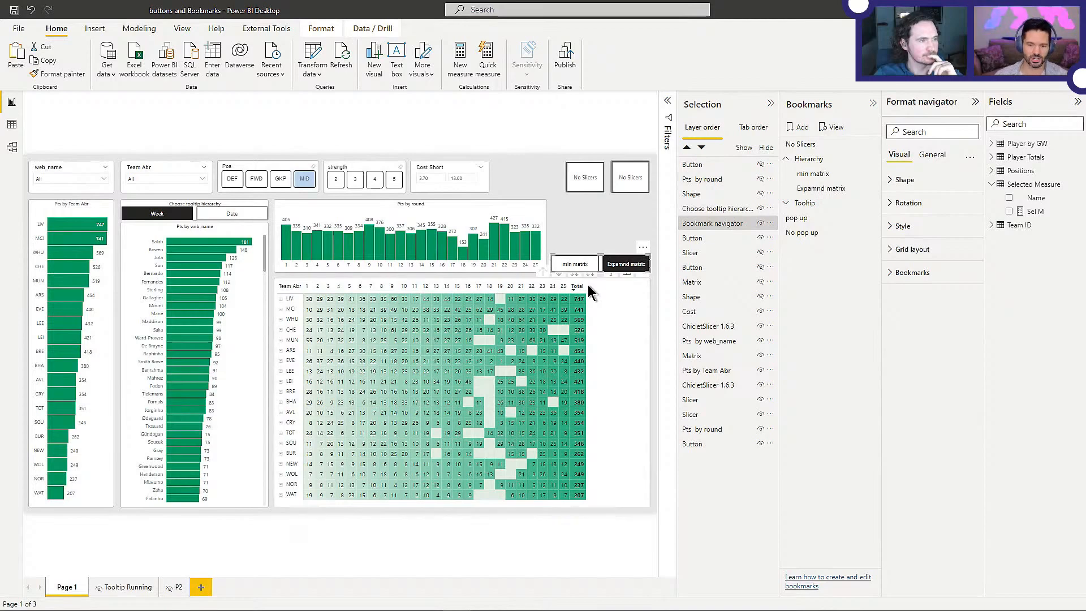
{"action": "left_click", "coordinate": [560, 117]}
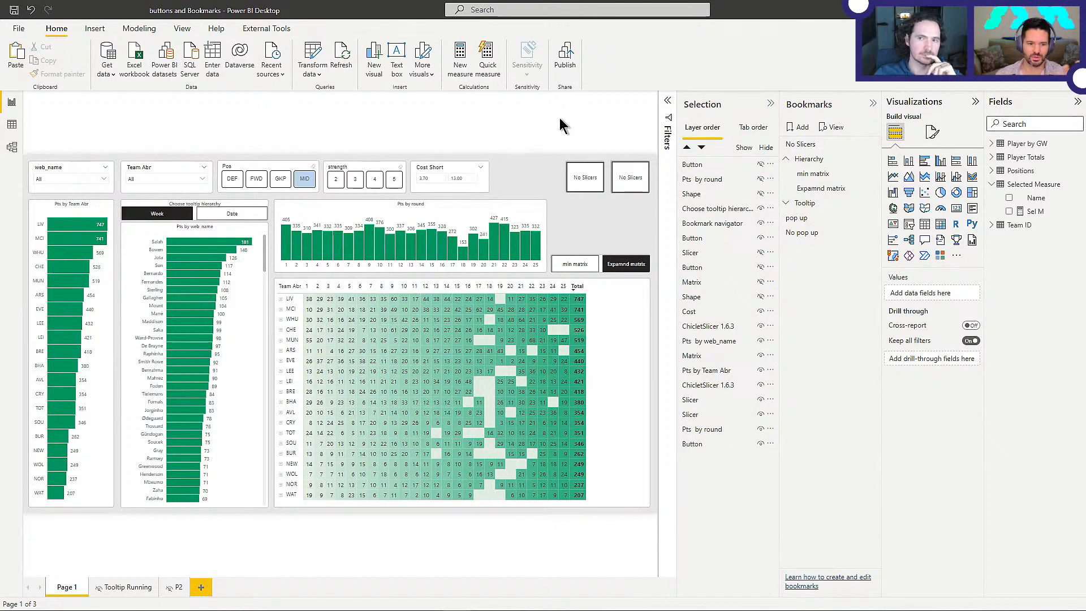
Step: Inspect the filters affecting the matrix and the Pts by round chart, shifting the bookmark navigator off the matrix header and back
{"action": "left_click_drag", "start_coordinate": [603, 261], "coordinate": [603, 247]}
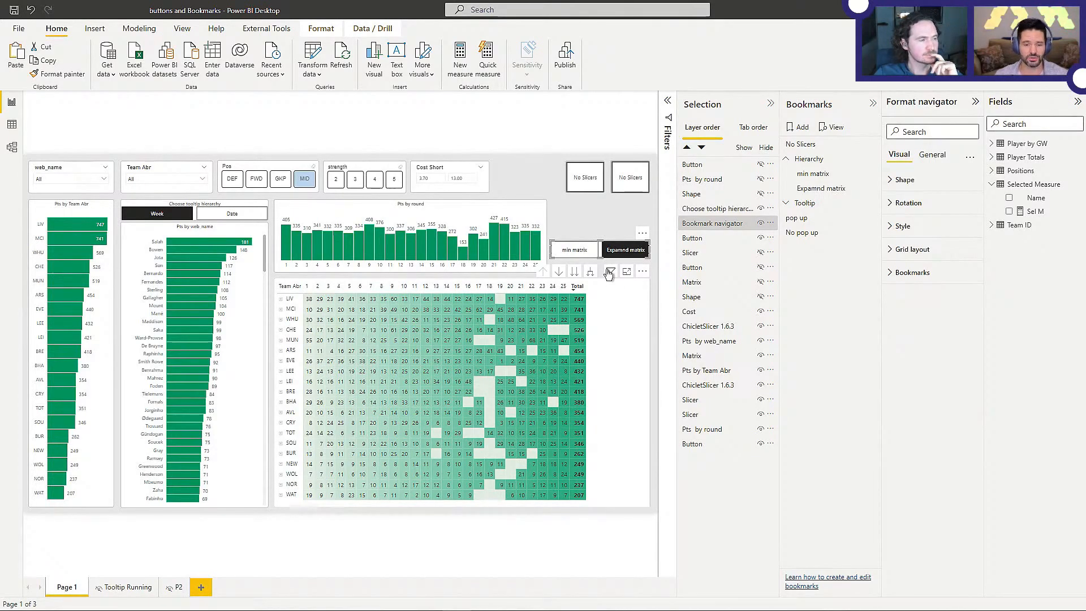
{"action": "mouse_move", "coordinate": [608, 274]}
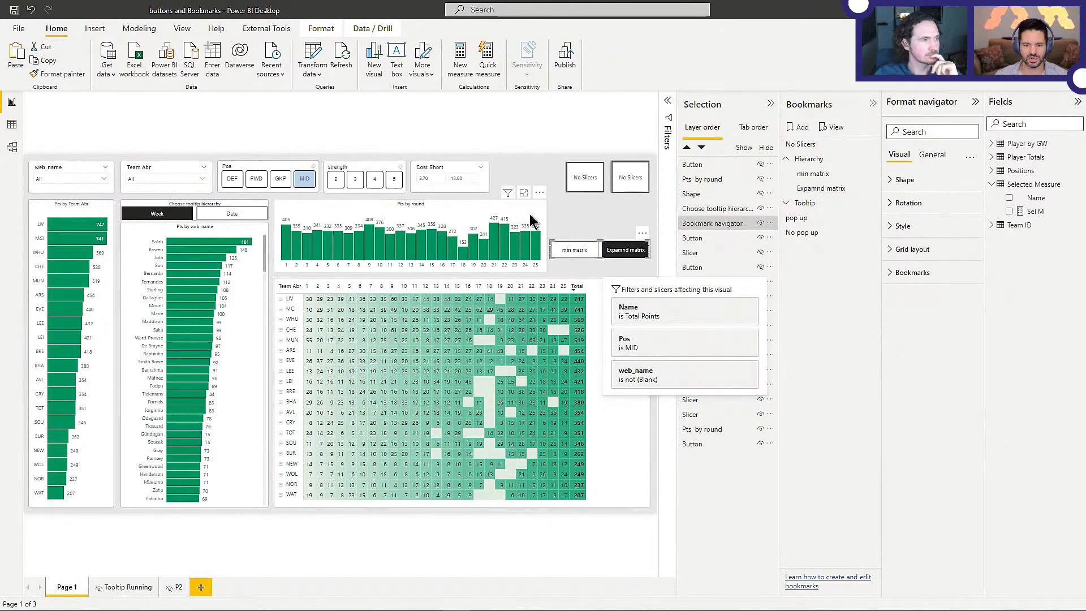
{"action": "mouse_move", "coordinate": [509, 196]}
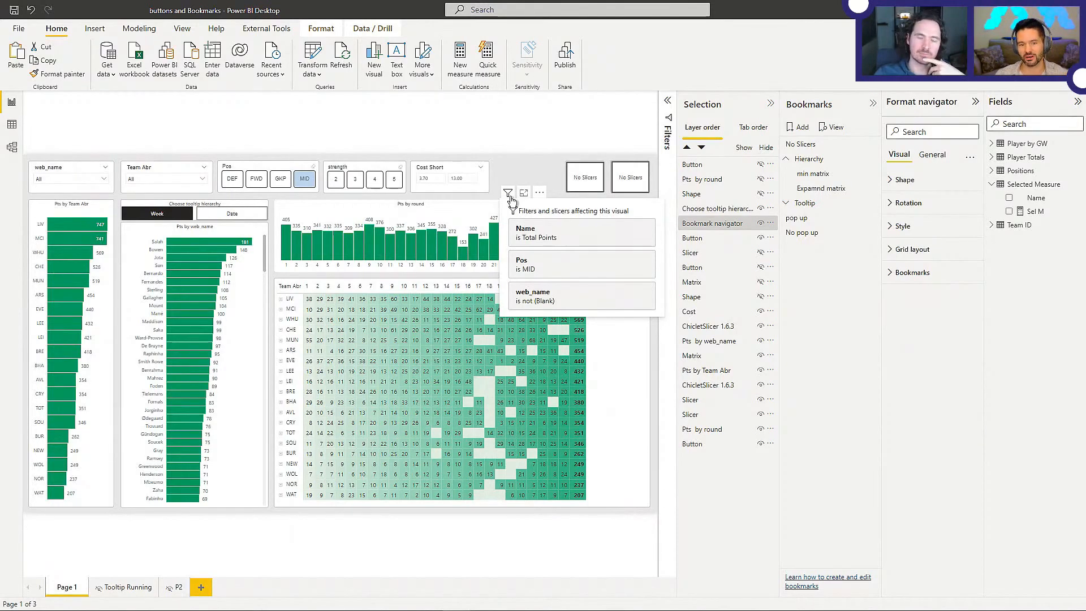
{"action": "left_click", "coordinate": [532, 155]}
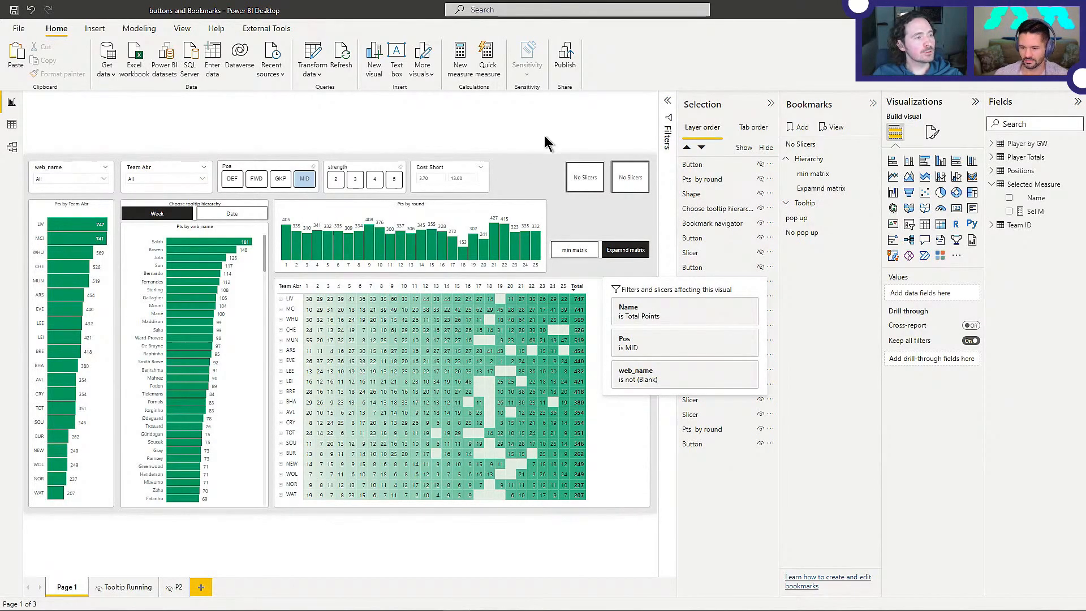
{"action": "left_click", "coordinate": [641, 421]}
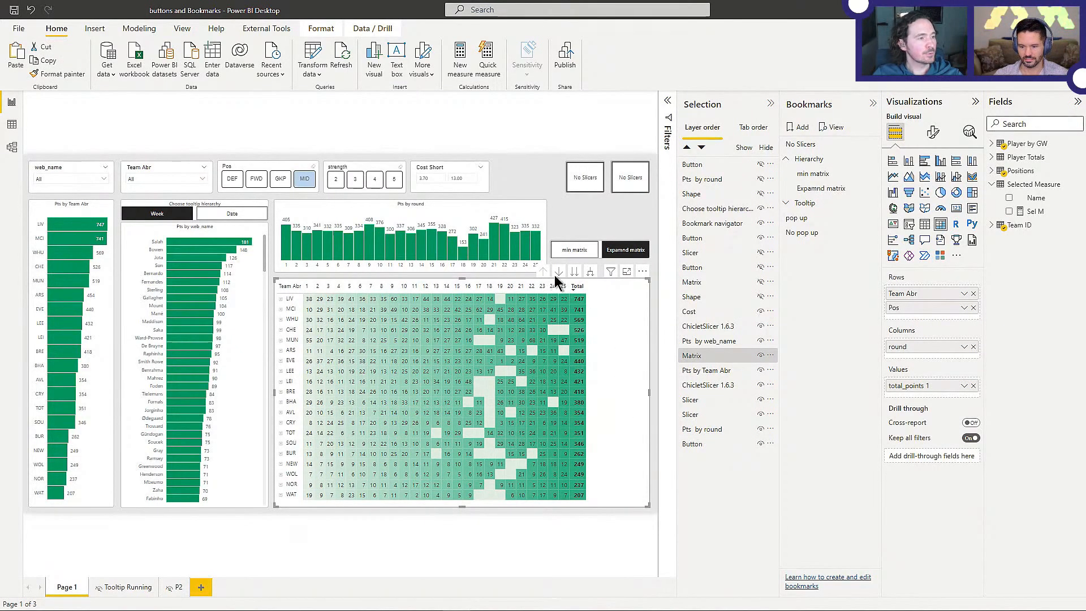
{"action": "mouse_move", "coordinate": [611, 272]}
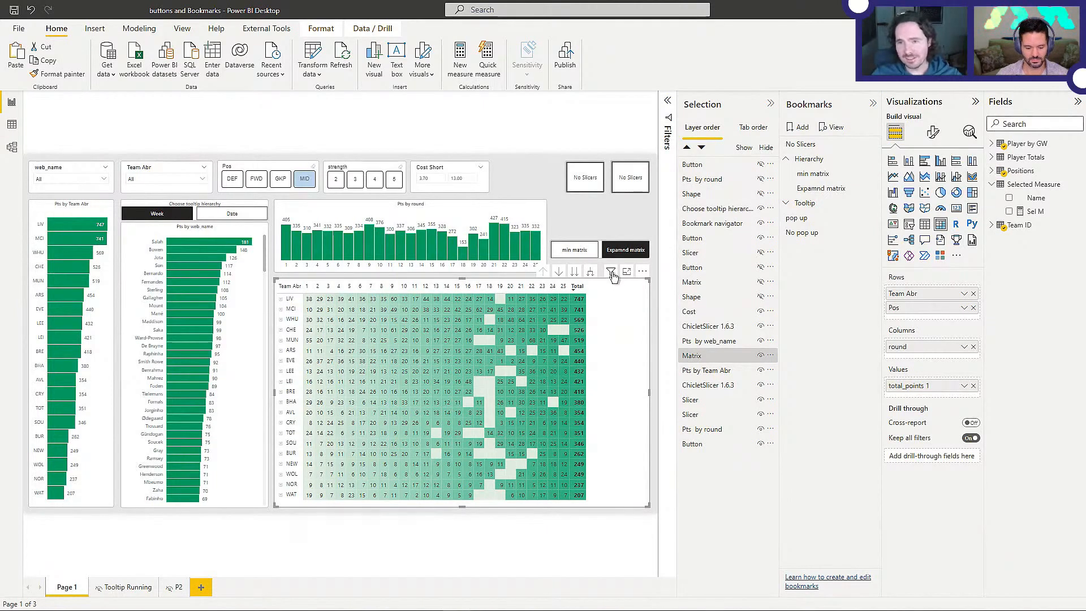
{"action": "left_click", "coordinate": [602, 223]}
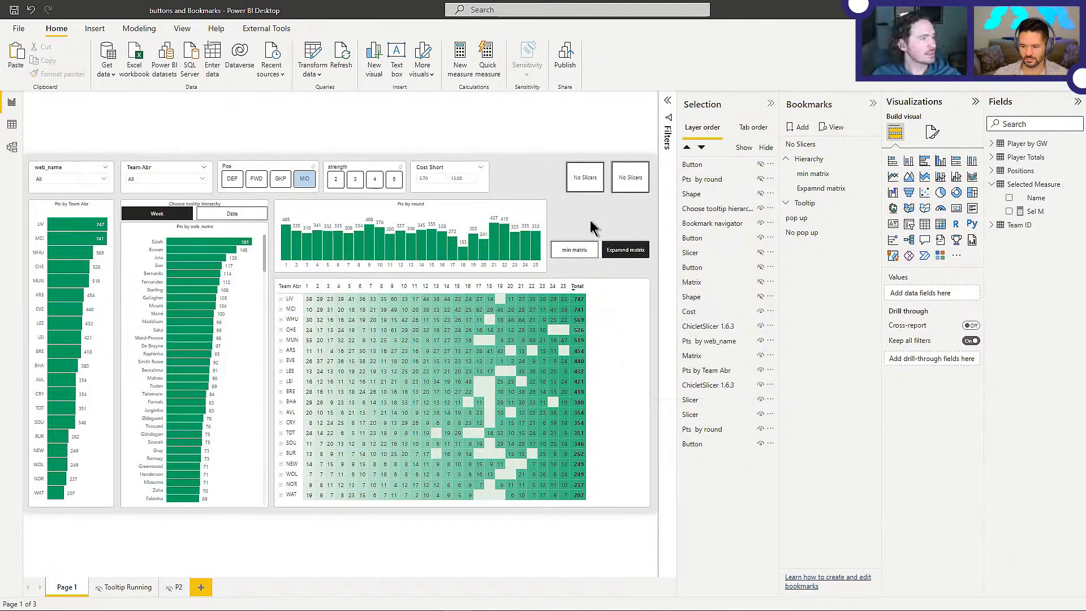
{"action": "left_click_drag", "start_coordinate": [604, 253], "coordinate": [605, 261]}
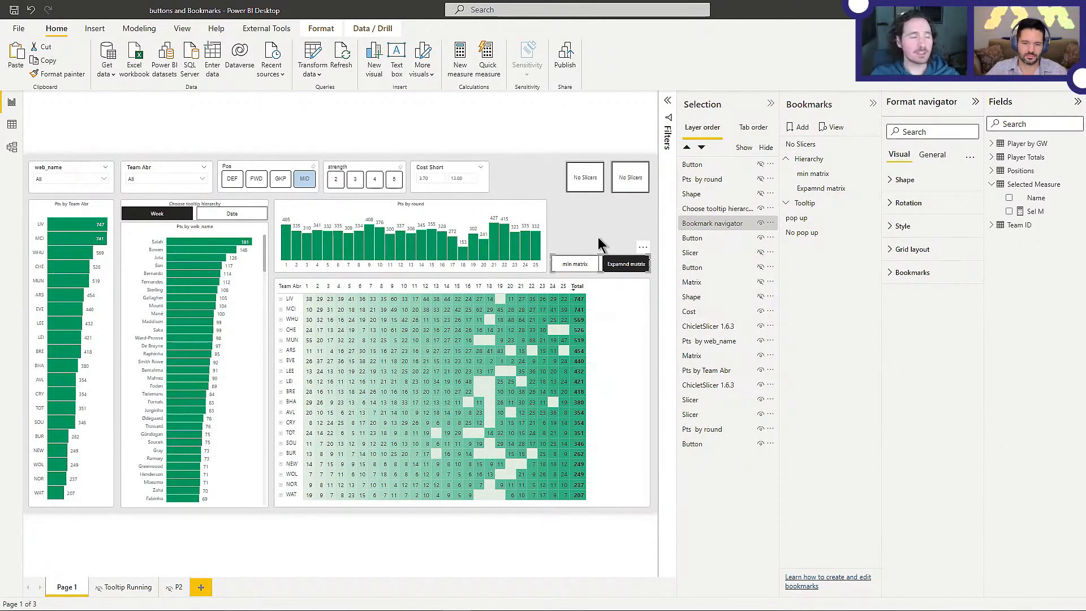
{"action": "left_click", "coordinate": [601, 243]}
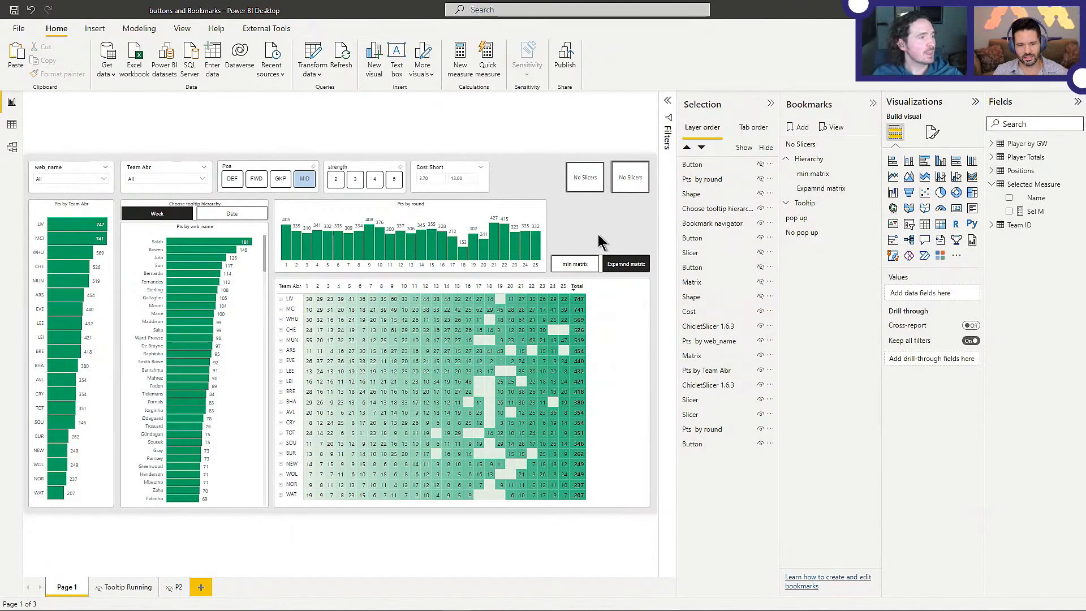
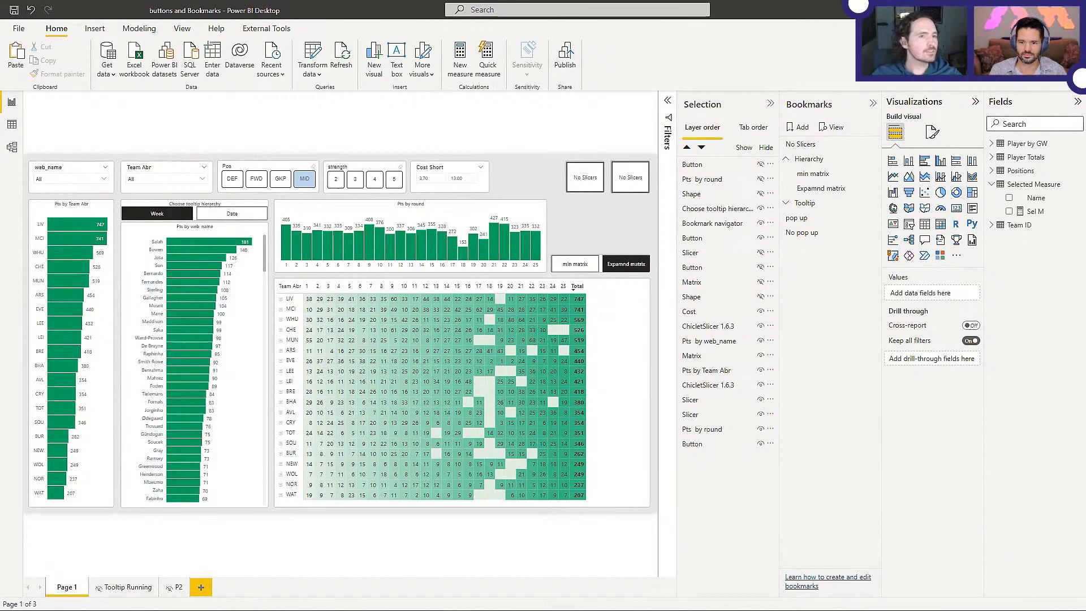
Step: Switch to the published Power BI report in the browser and follow its guided tour from Start the Tour to the Data View callout
{"action": "left_click_drag", "start_coordinate": [570, 271], "coordinate": [352, 2]}
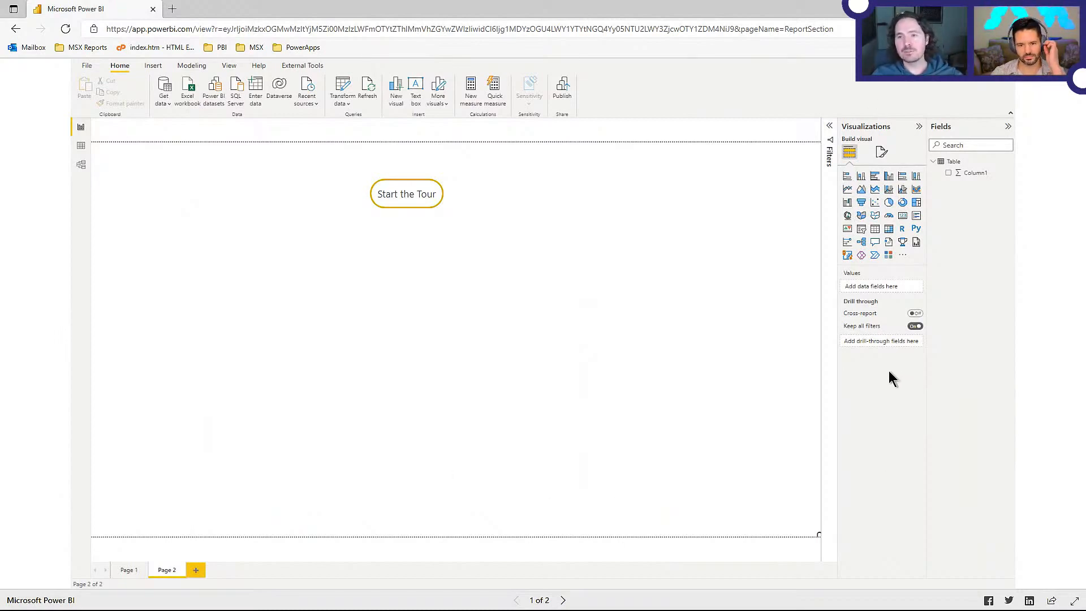
{"action": "left_click", "coordinate": [404, 198]}
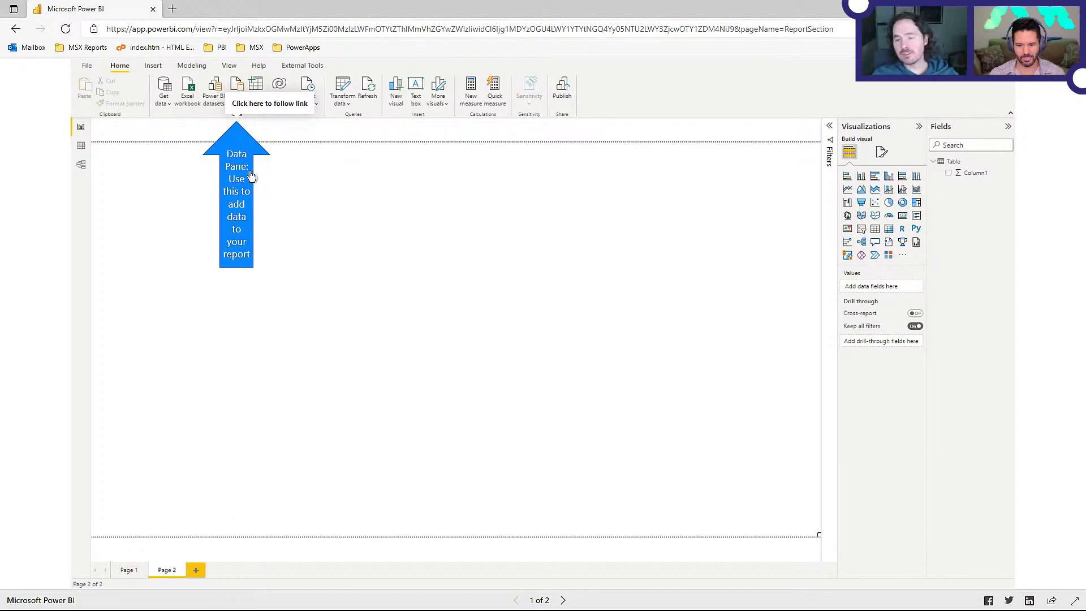
{"action": "left_click", "coordinate": [234, 194]}
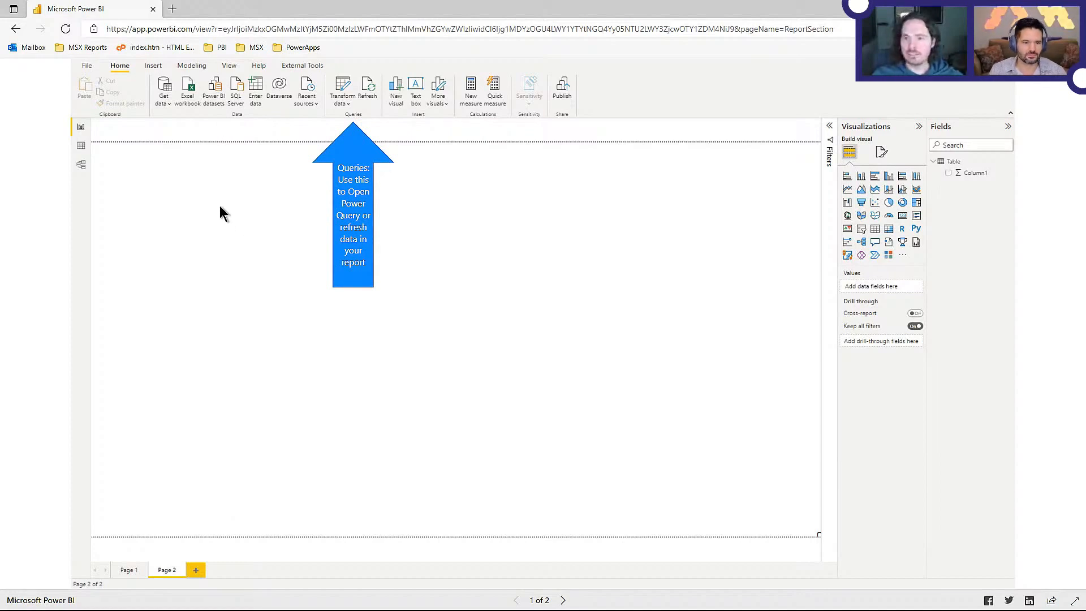
{"action": "left_click", "coordinate": [358, 225]}
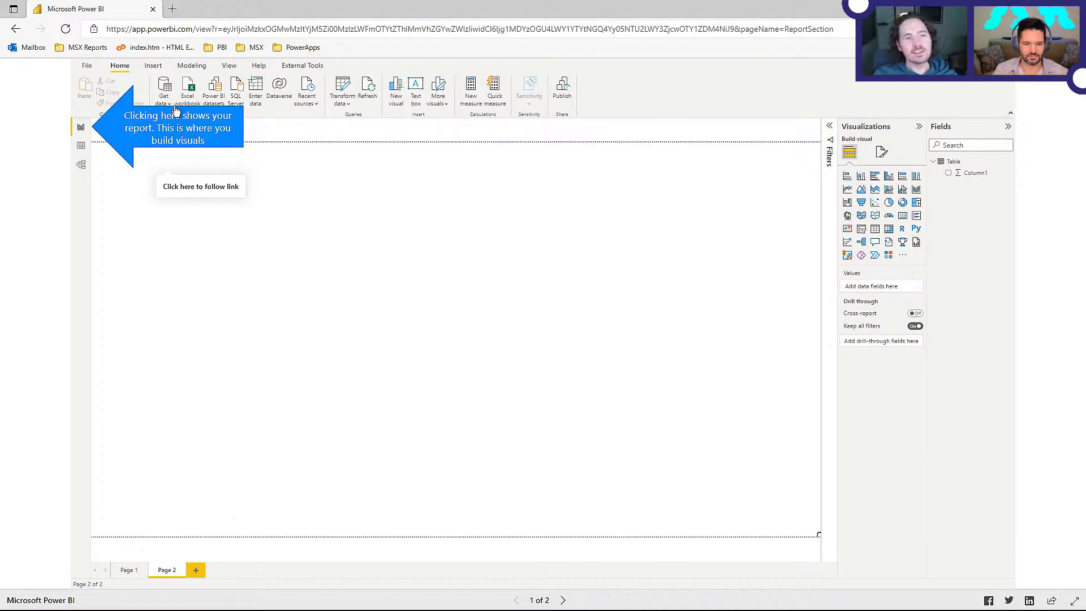
{"action": "left_click", "coordinate": [207, 138]}
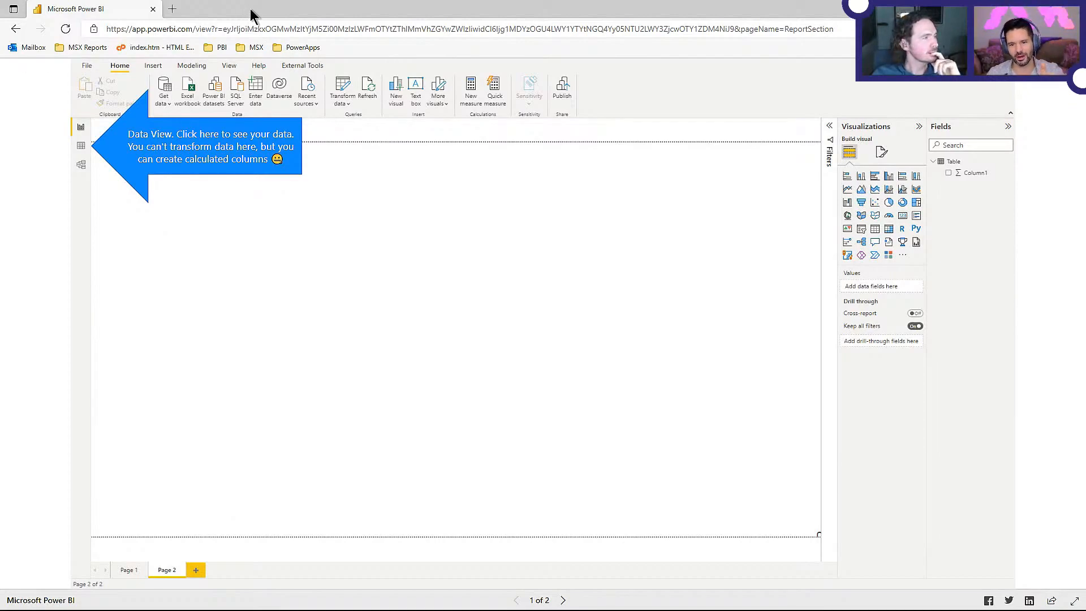
Step: Follow the guided tour from the Data View callout back to Start the Tour and return to the report in Power BI Desktop
{"action": "left_click_drag", "start_coordinate": [252, 17], "coordinate": [315, 5]}
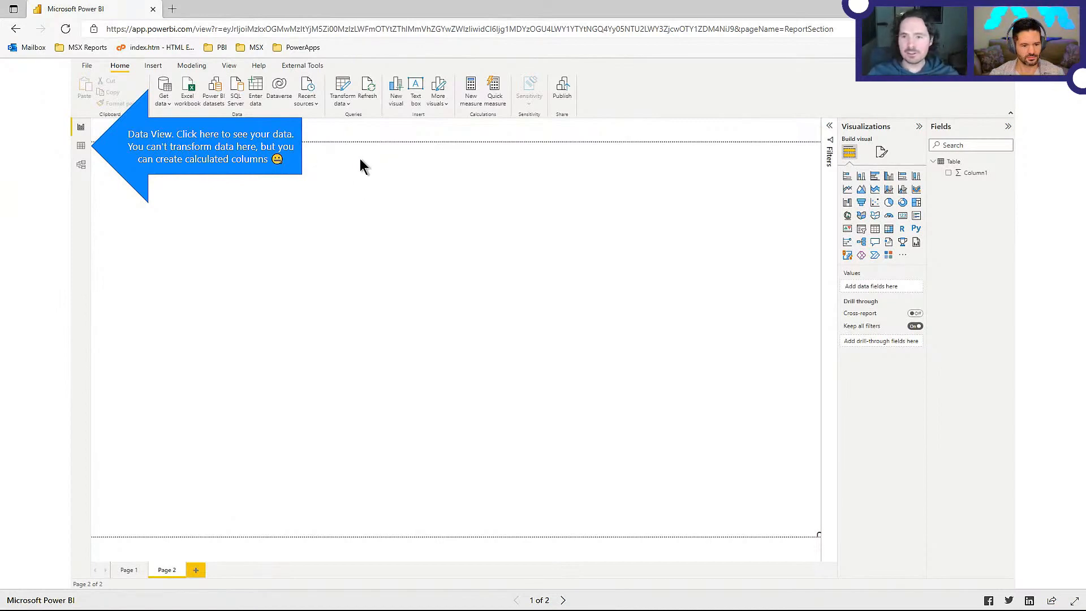
{"action": "left_click", "coordinate": [236, 152]}
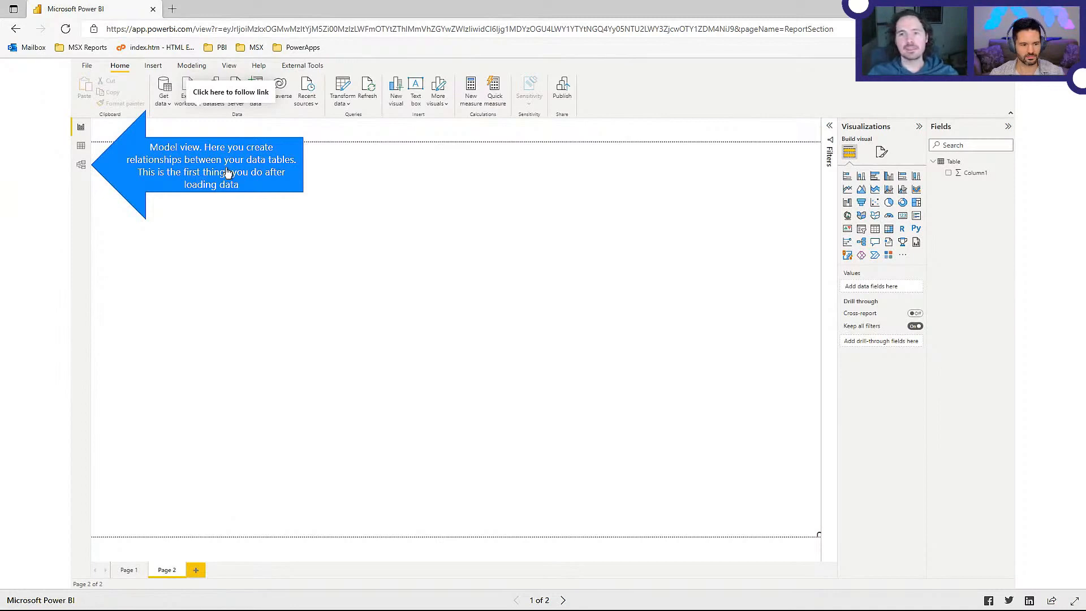
{"action": "left_click", "coordinate": [222, 165]}
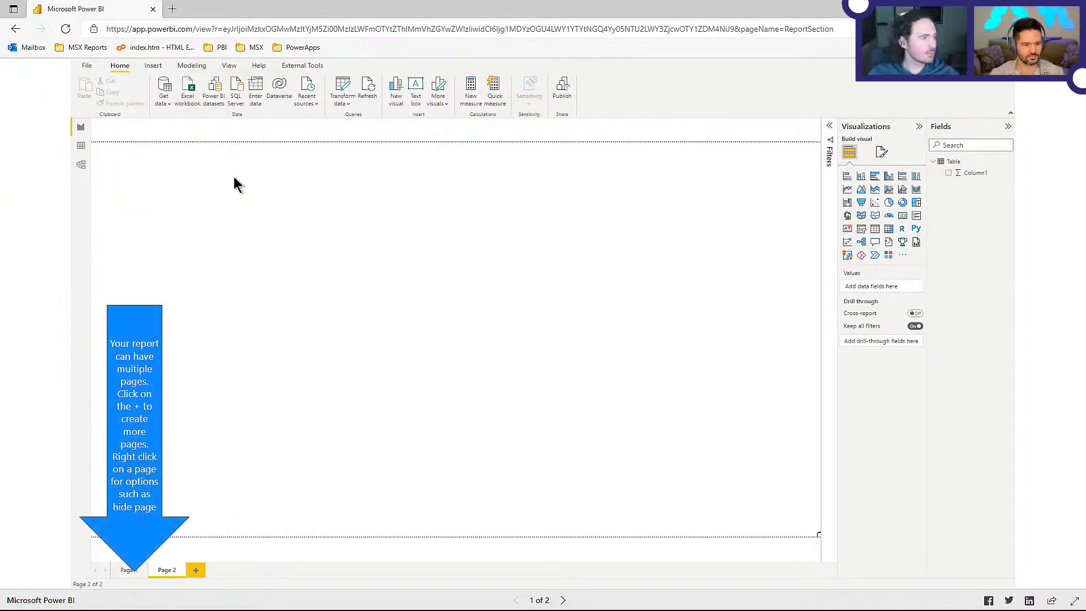
{"action": "left_click", "coordinate": [140, 368]}
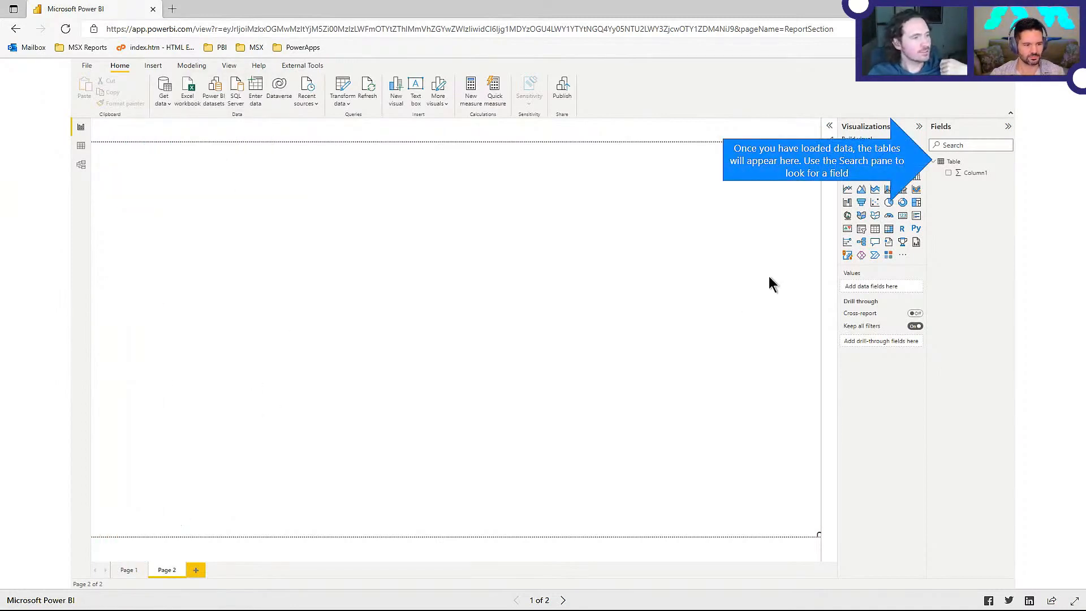
{"action": "left_click", "coordinate": [840, 167]}
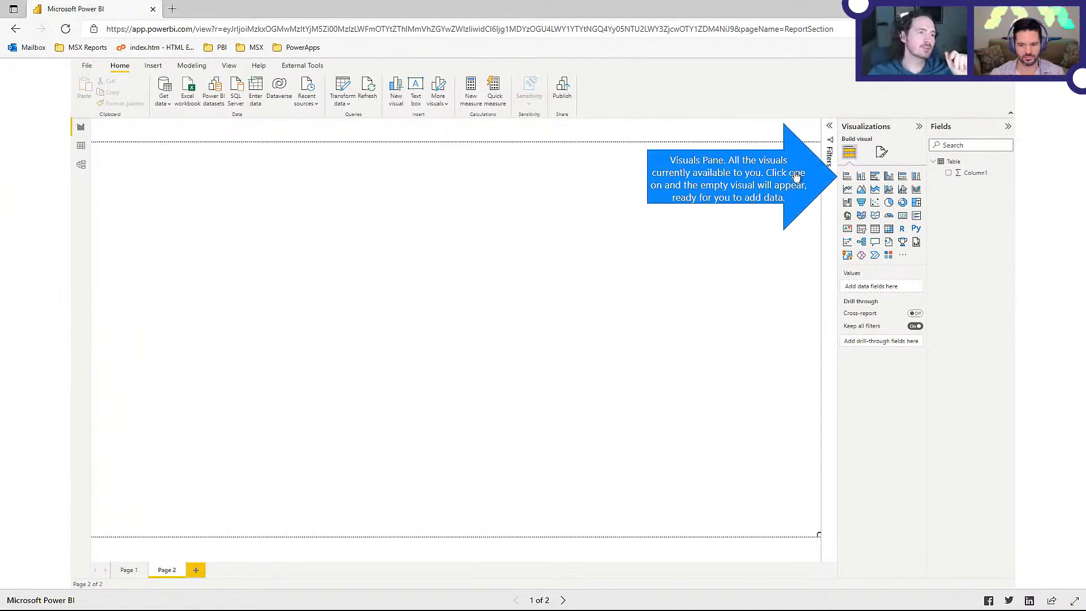
{"action": "left_click", "coordinate": [801, 180]}
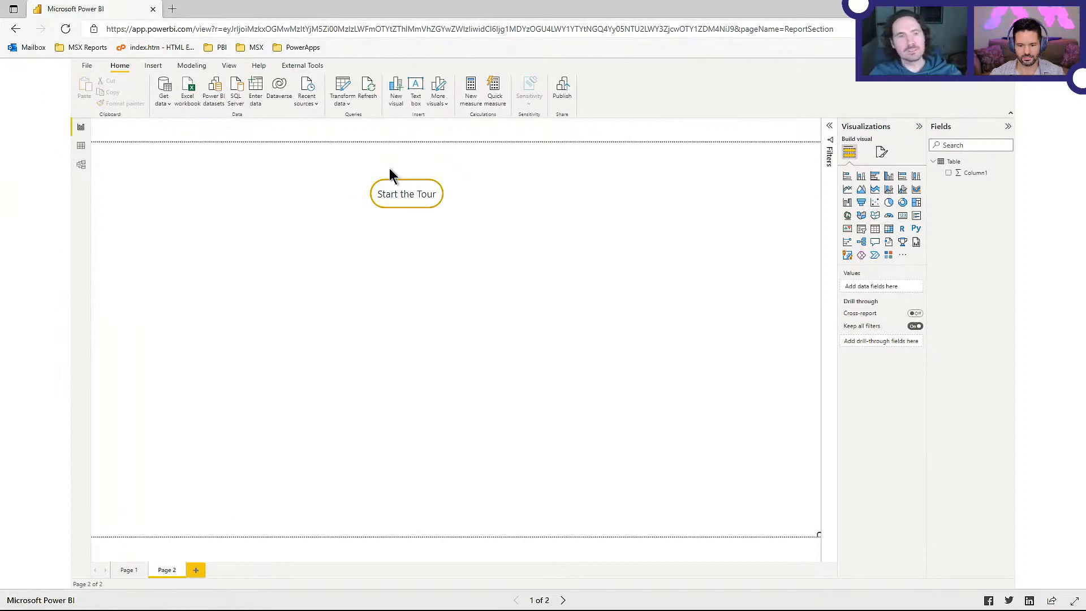
{"action": "left_click_drag", "start_coordinate": [516, 16], "coordinate": [599, 145]}
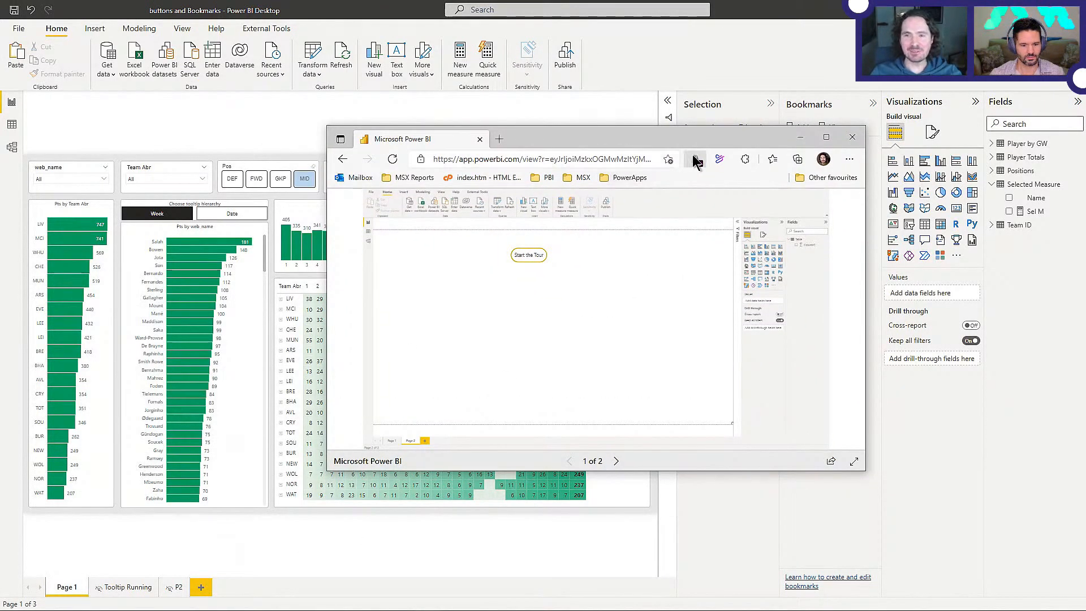
{"action": "left_click", "coordinate": [826, 137]}
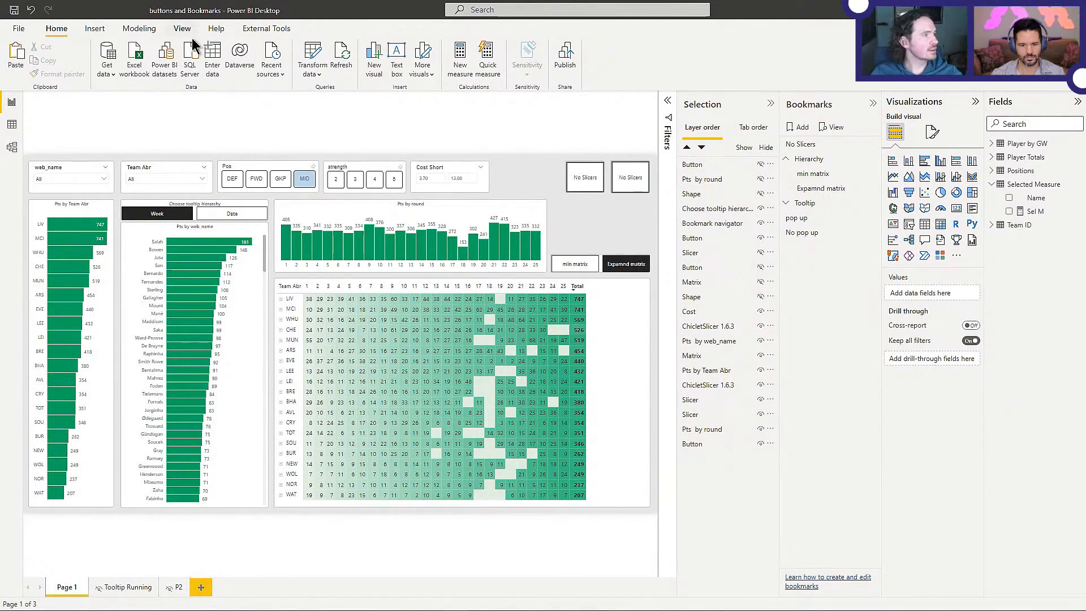
Step: Insert a left-pointing arrow shape over the Pts by web_name chart and delete it again
{"action": "left_click", "coordinate": [94, 29]}
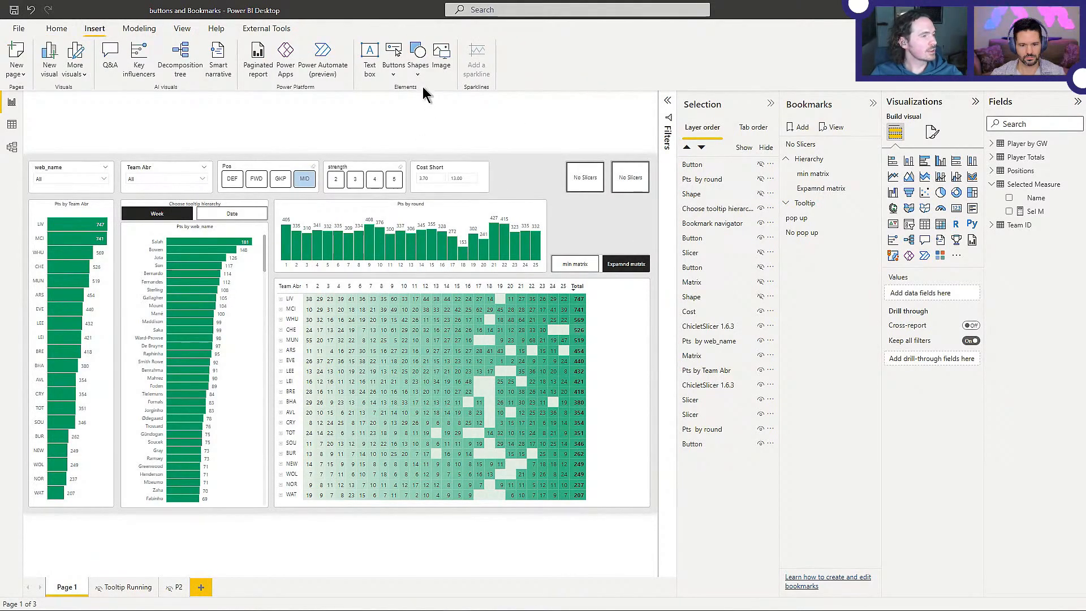
{"action": "left_click", "coordinate": [418, 60]}
{"action": "left_click", "coordinate": [436, 260]}
{"action": "left_click_drag", "start_coordinate": [170, 300], "coordinate": [194, 322]}
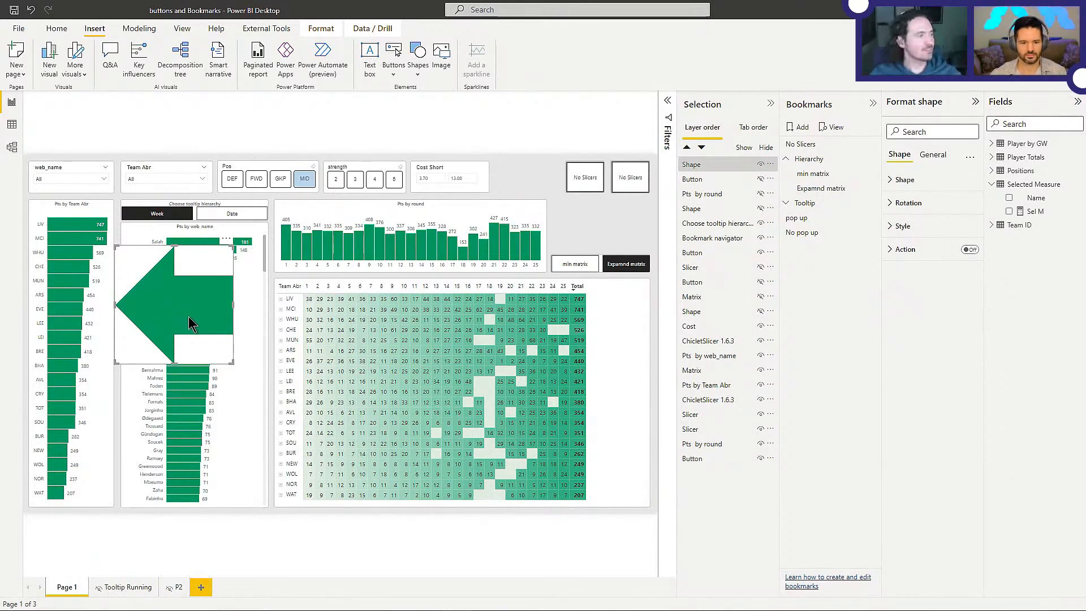
{"action": "left_click_drag", "start_coordinate": [189, 318], "coordinate": [191, 320]}
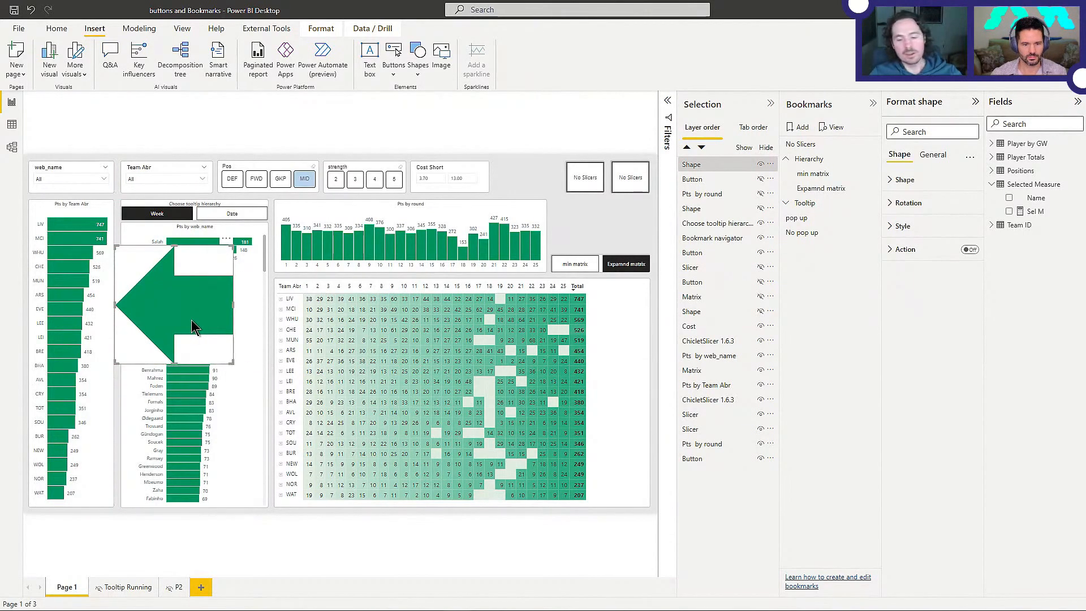
{"action": "key", "text": "Delete"}
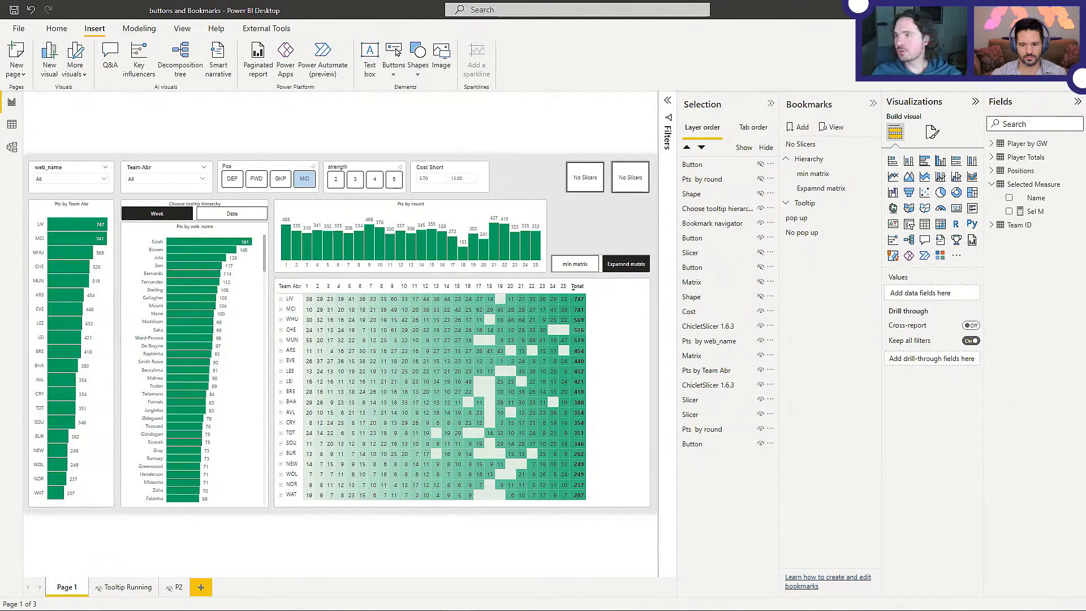
Step: Switch to the published football report in the browser, open its linked YouTube channel, decline the subscription and close the channel
{"action": "left_click_drag", "start_coordinate": [1085, 186], "coordinate": [478, 2]}
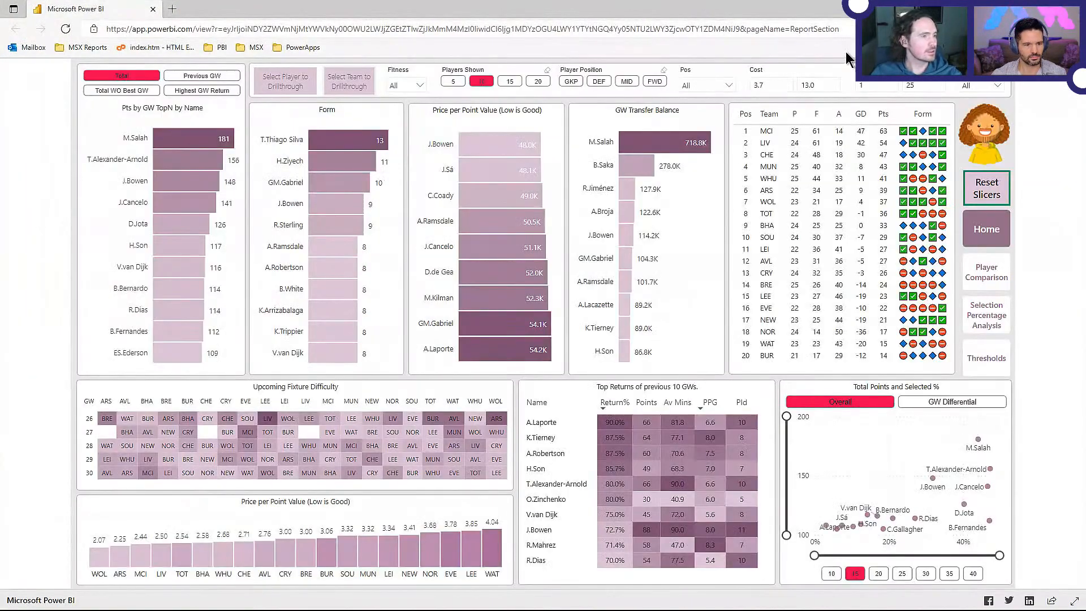
{"action": "left_click", "coordinate": [998, 141]}
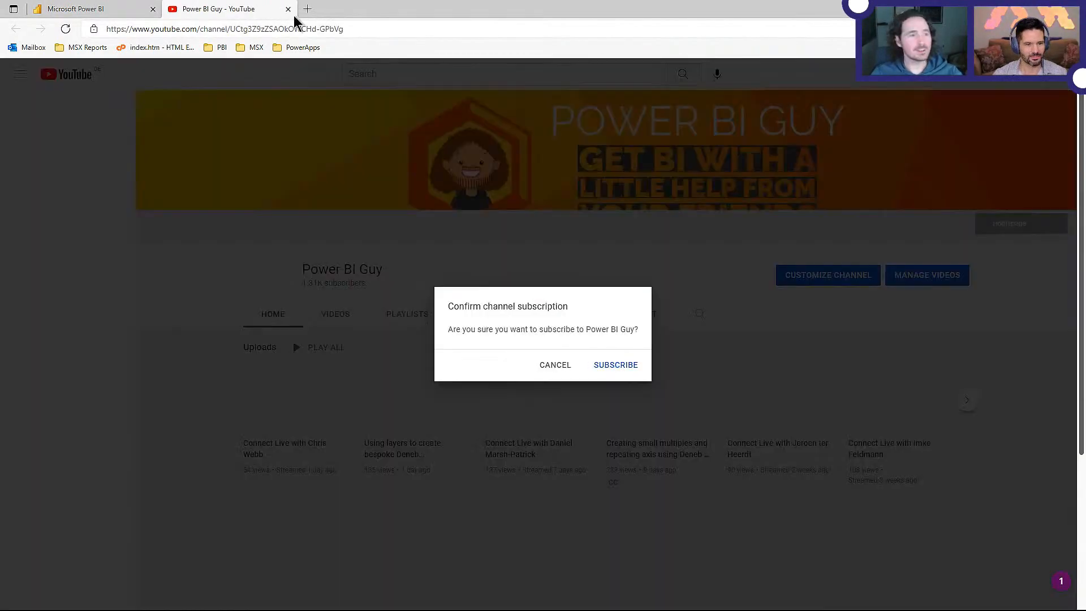
{"action": "left_click", "coordinate": [555, 365]}
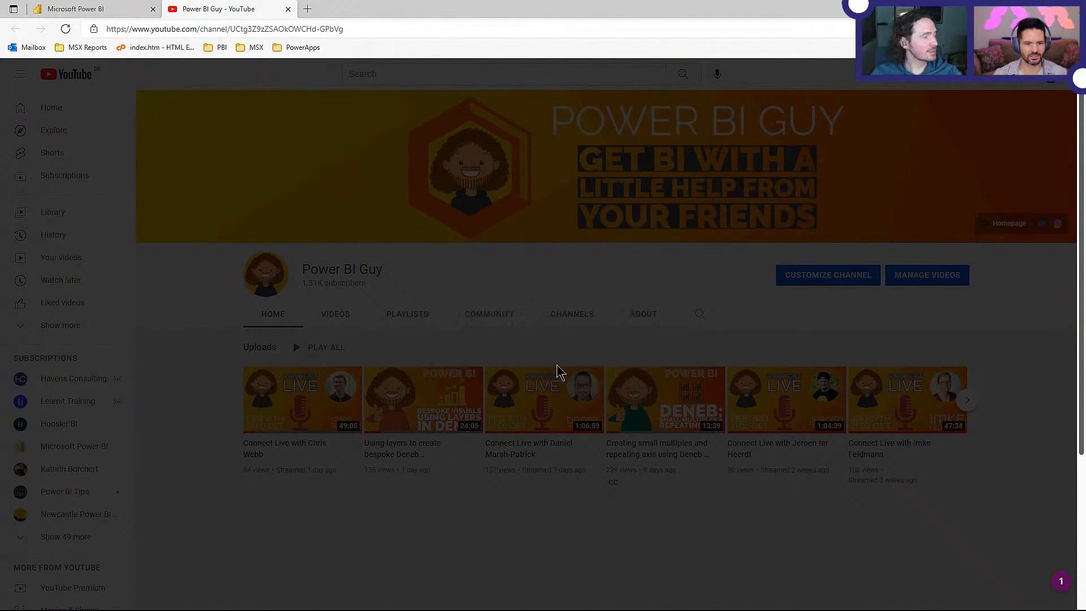
{"action": "left_click", "coordinate": [287, 9]}
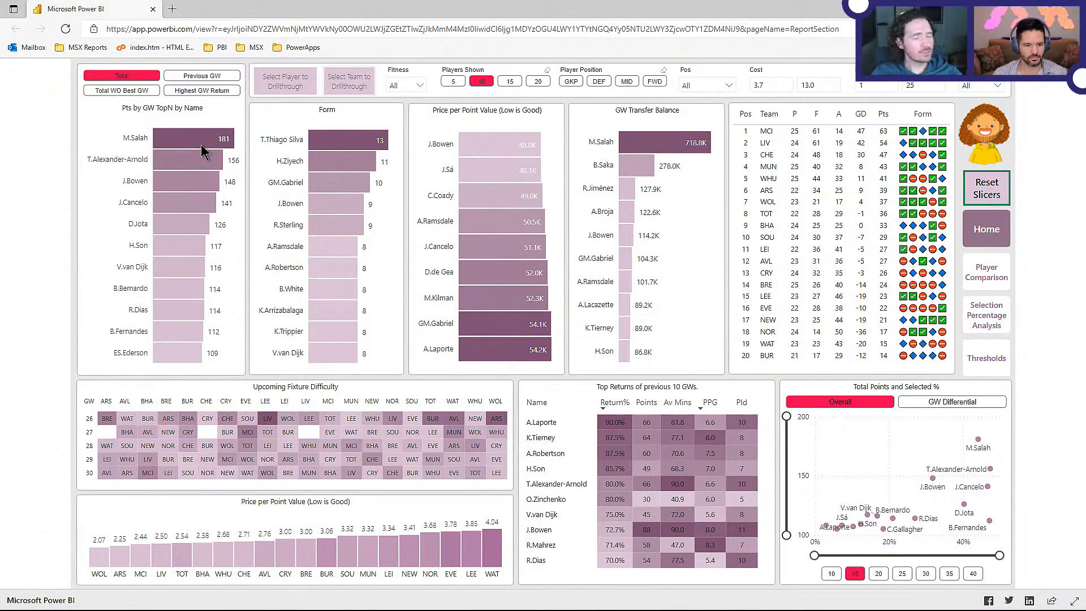
Step: Examine the drill-through option offered for M.Salah's bar in the Pts by GW TopN by Name chart
{"action": "mouse_move", "coordinate": [202, 149]}
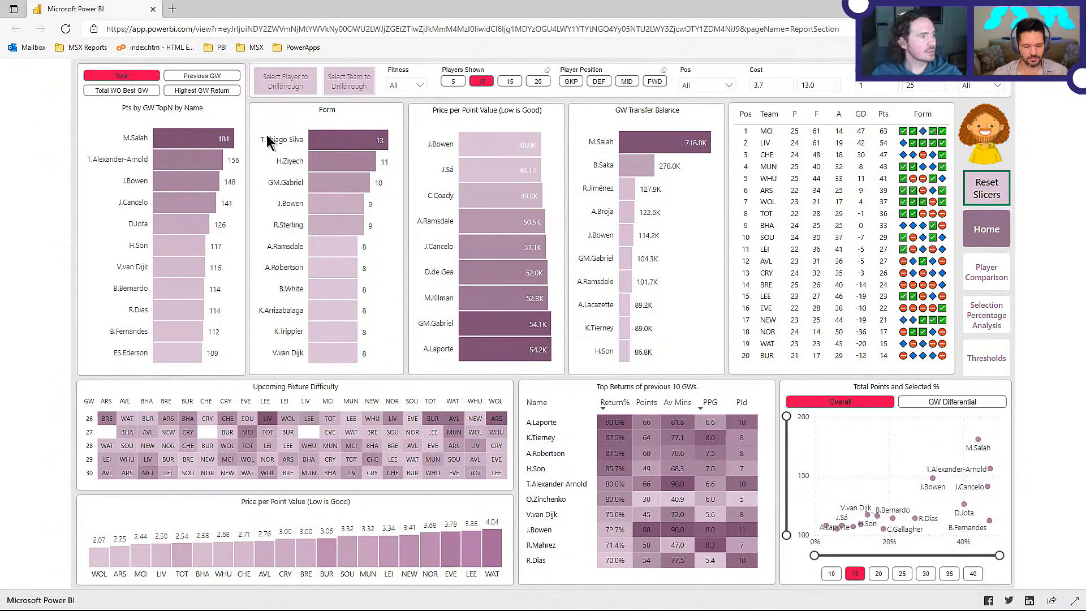
{"action": "mouse_move", "coordinate": [317, 146]}
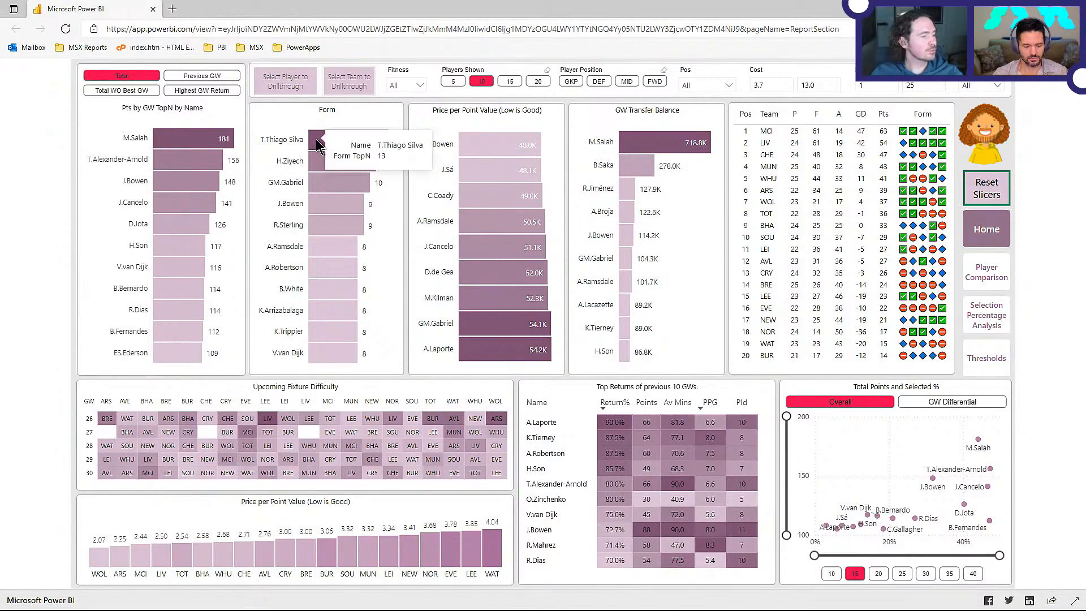
{"action": "right_click", "coordinate": [199, 137]}
{"action": "mouse_move", "coordinate": [229, 189]}
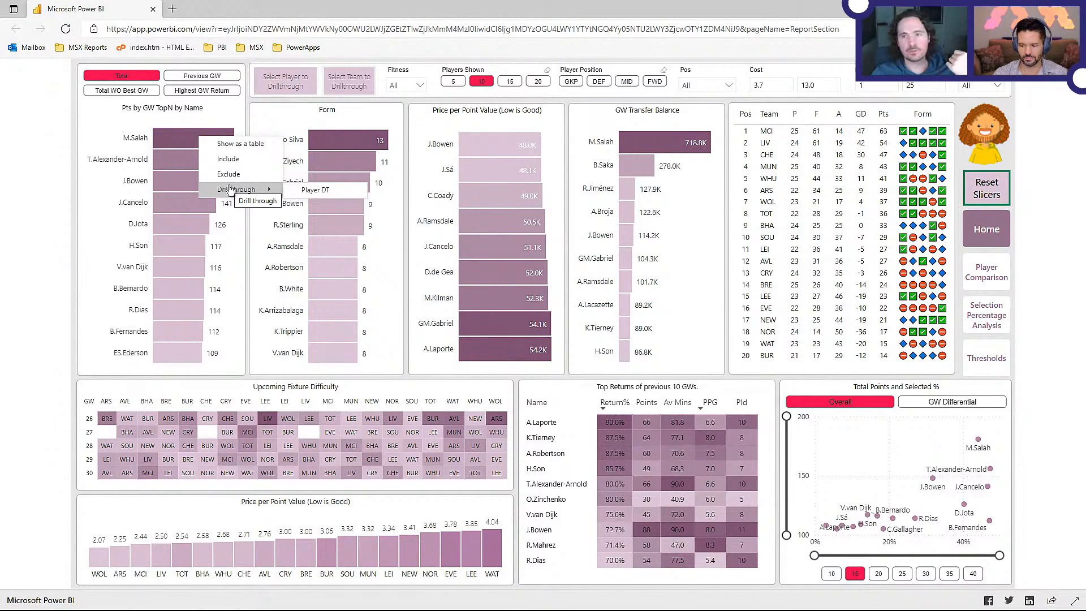
{"action": "left_click", "coordinate": [722, 154]}
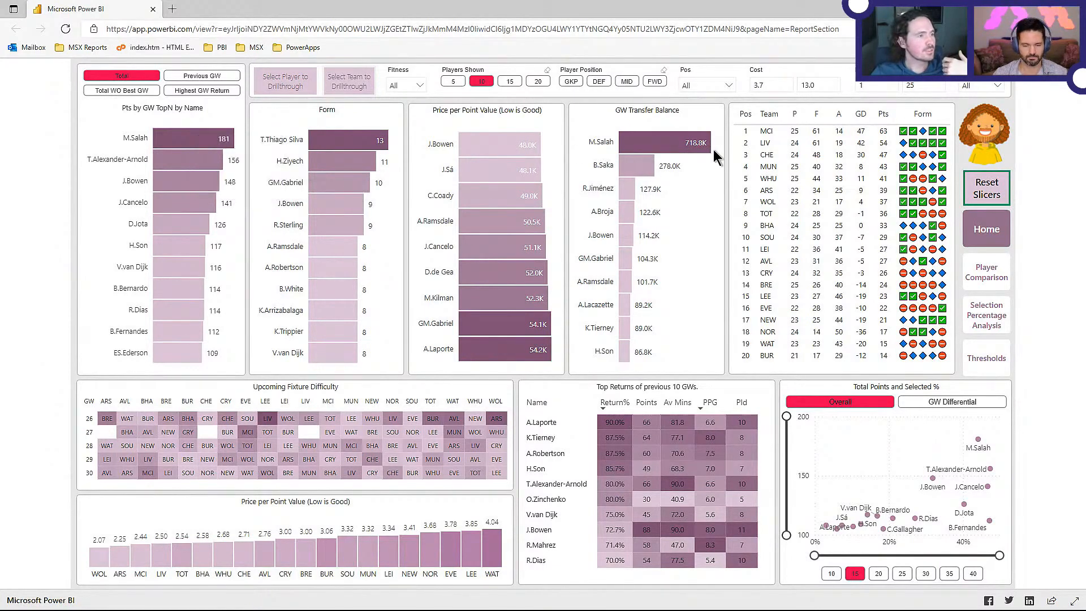
{"action": "right_click", "coordinate": [170, 141]}
{"action": "mouse_move", "coordinate": [196, 190]}
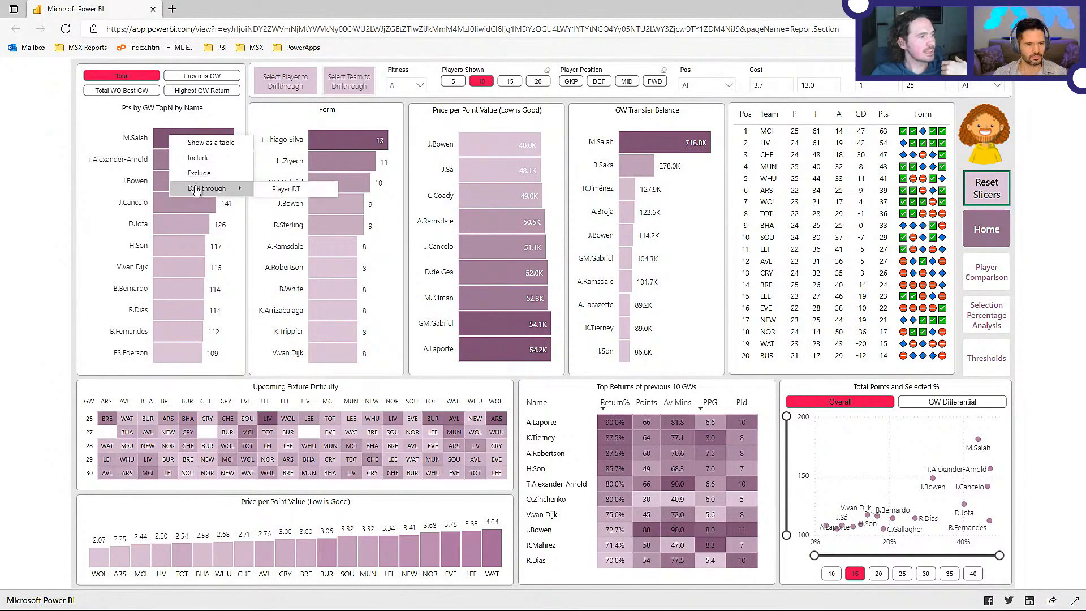
{"action": "left_click", "coordinate": [44, 176]}
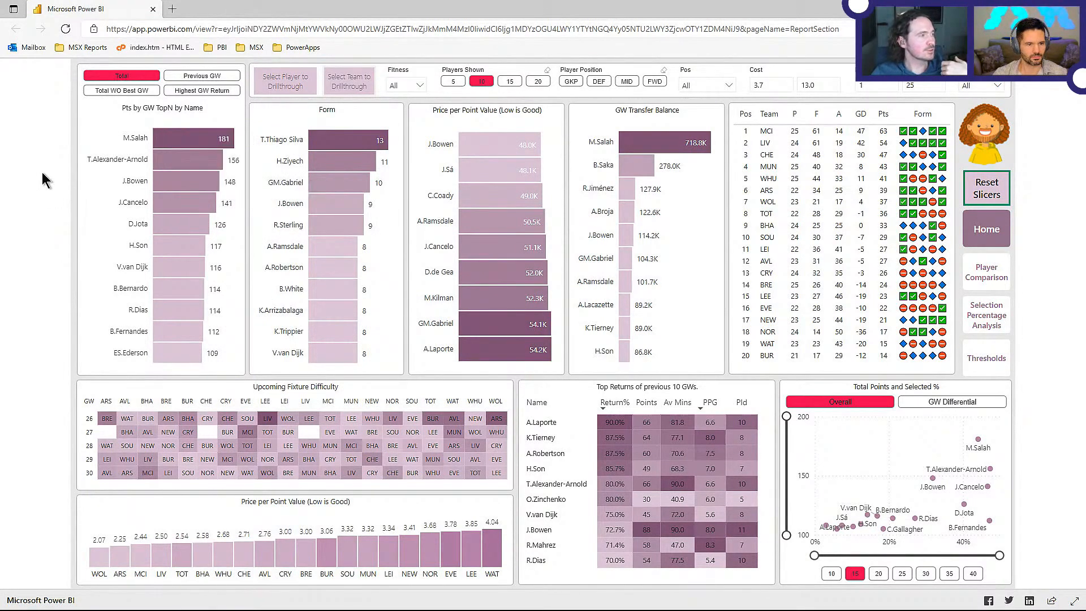
Step: Select M.Salah, drill through to the player's details with the report button, and return to Power BI Desktop
{"action": "left_click", "coordinate": [195, 141]}
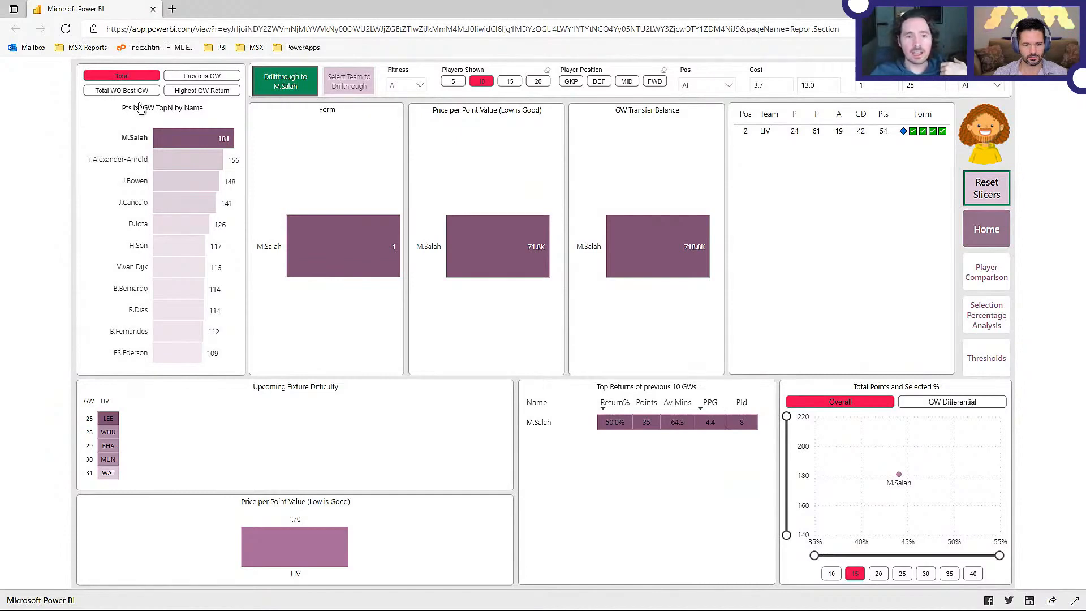
{"action": "left_click", "coordinate": [291, 85]}
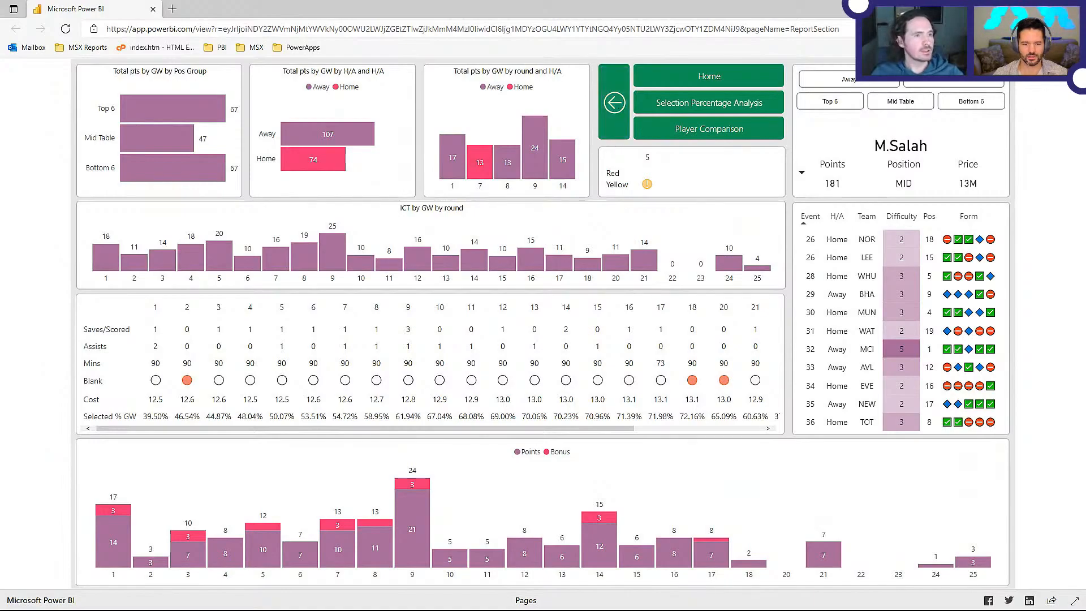
{"action": "left_click", "coordinate": [1021, 9]}
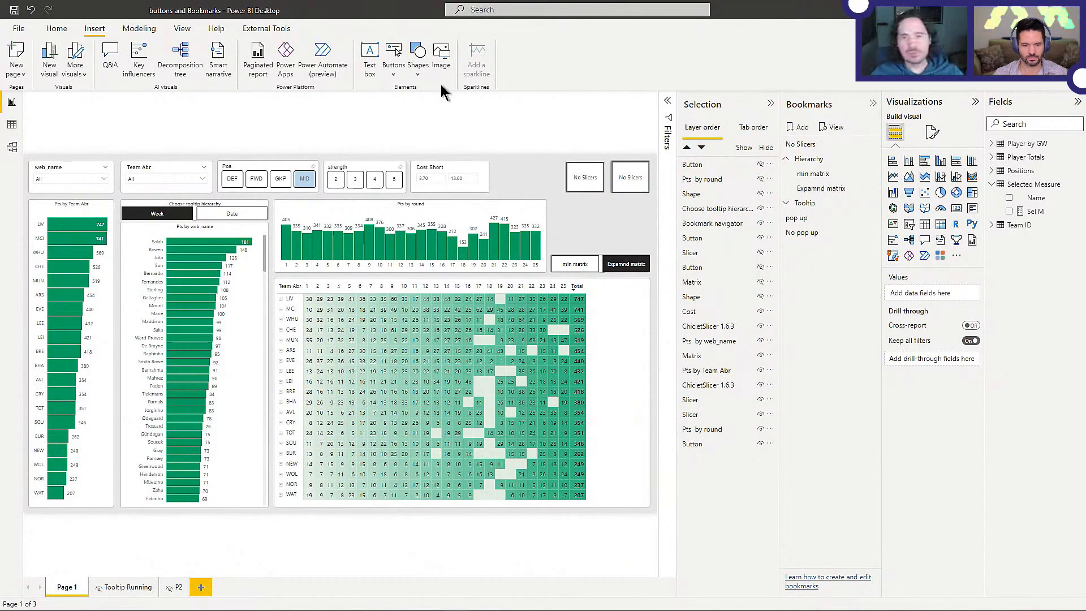
Step: Duplicate the No Slicers button nearest the Cost Short slicer and place the copy between that slicer and the original
{"action": "left_click", "coordinate": [585, 181]}
{"action": "key", "text": "ctrl+c"}
{"action": "key", "text": "ctrl+v"}
{"action": "left_click_drag", "start_coordinate": [579, 176], "coordinate": [511, 175]}
Step: Set the copied button's action type to Drill through, check its Destination setting, and delete the copy
{"action": "left_click", "coordinate": [906, 249]}
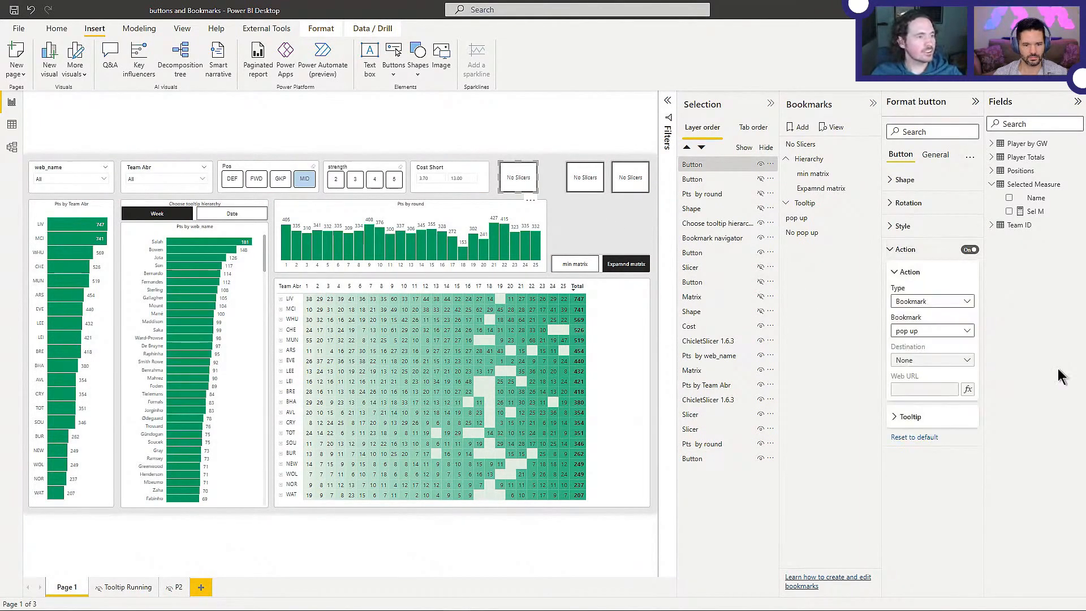
{"action": "left_click", "coordinate": [956, 303]}
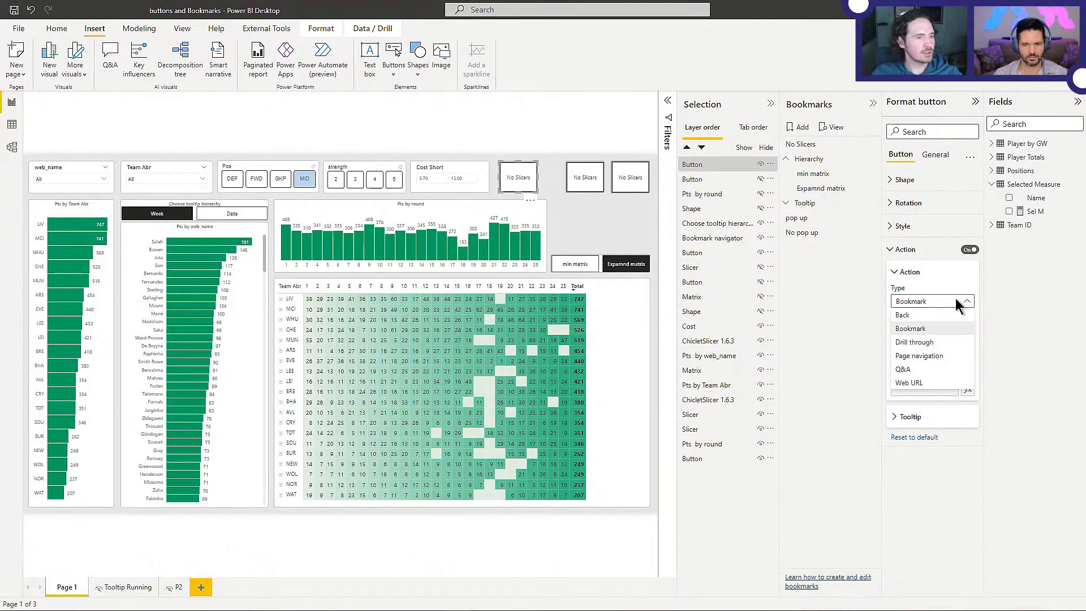
{"action": "left_click", "coordinate": [948, 343]}
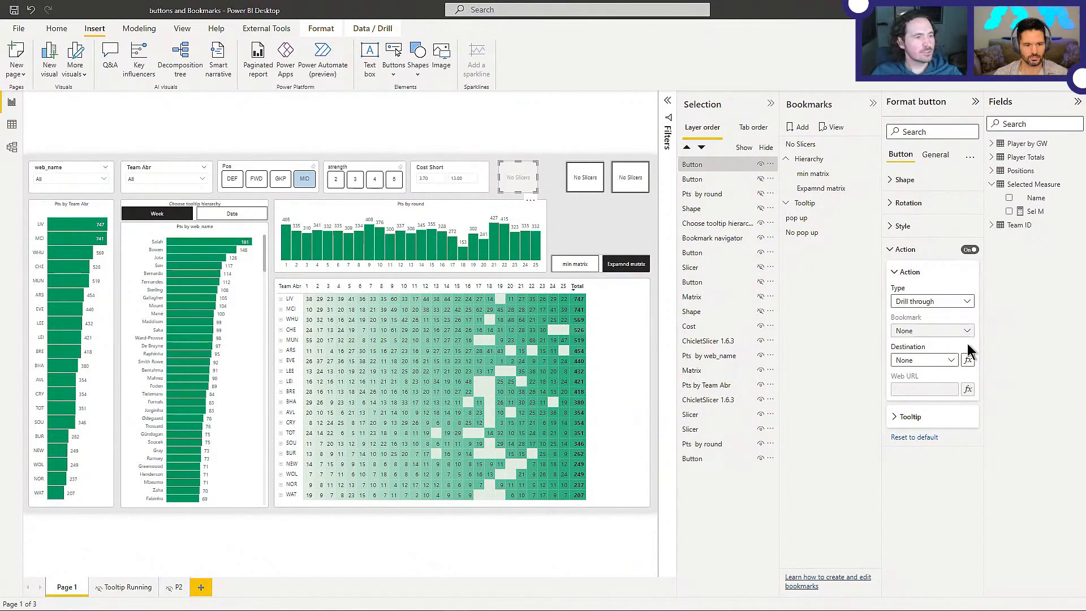
{"action": "left_click", "coordinate": [928, 360]}
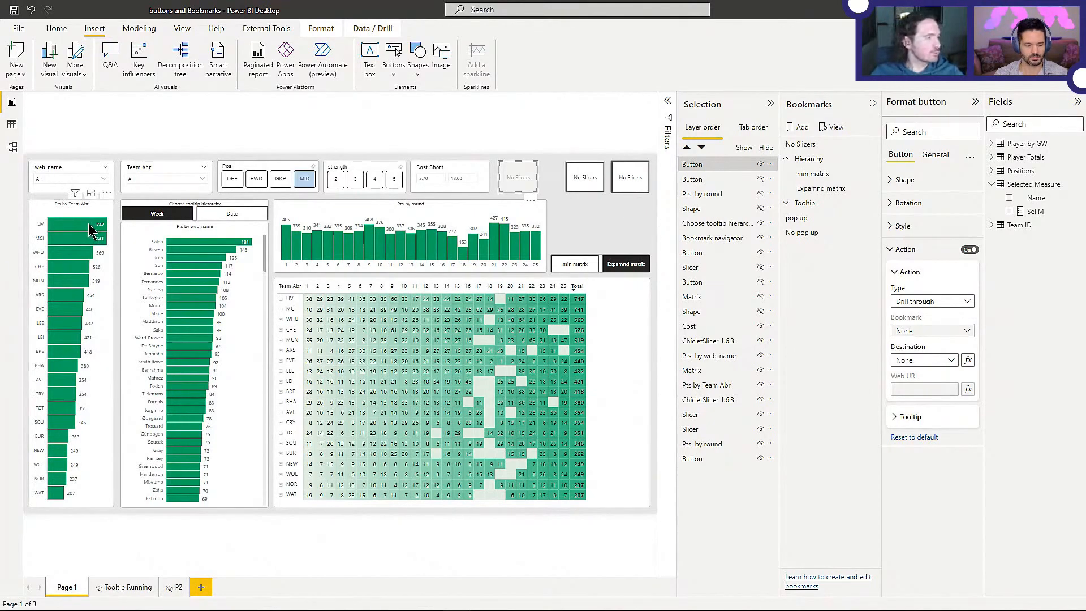
{"action": "mouse_move", "coordinate": [88, 223]}
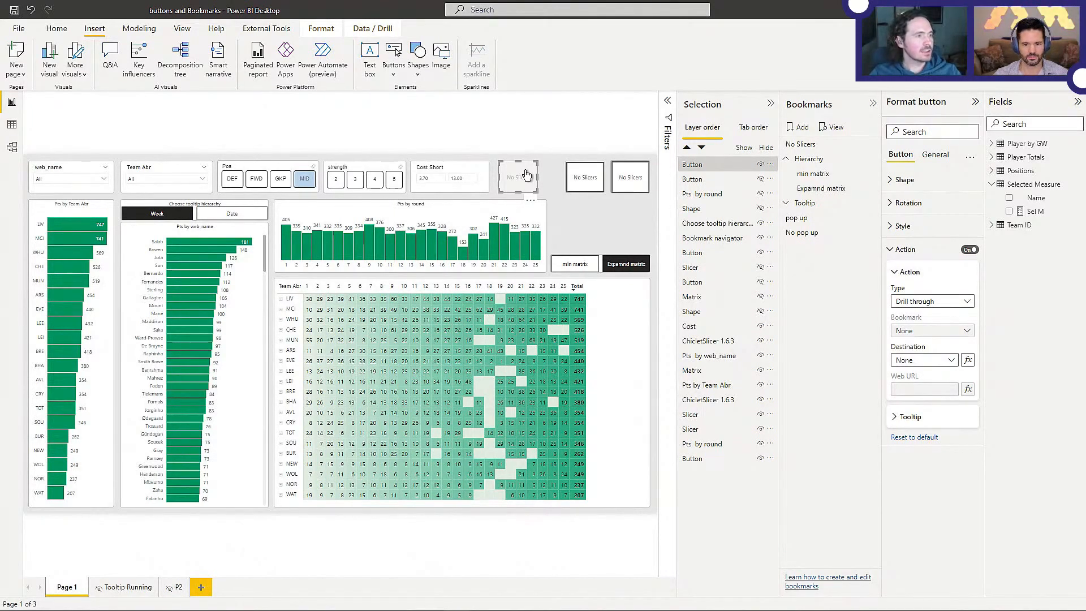
{"action": "key", "text": "Delete"}
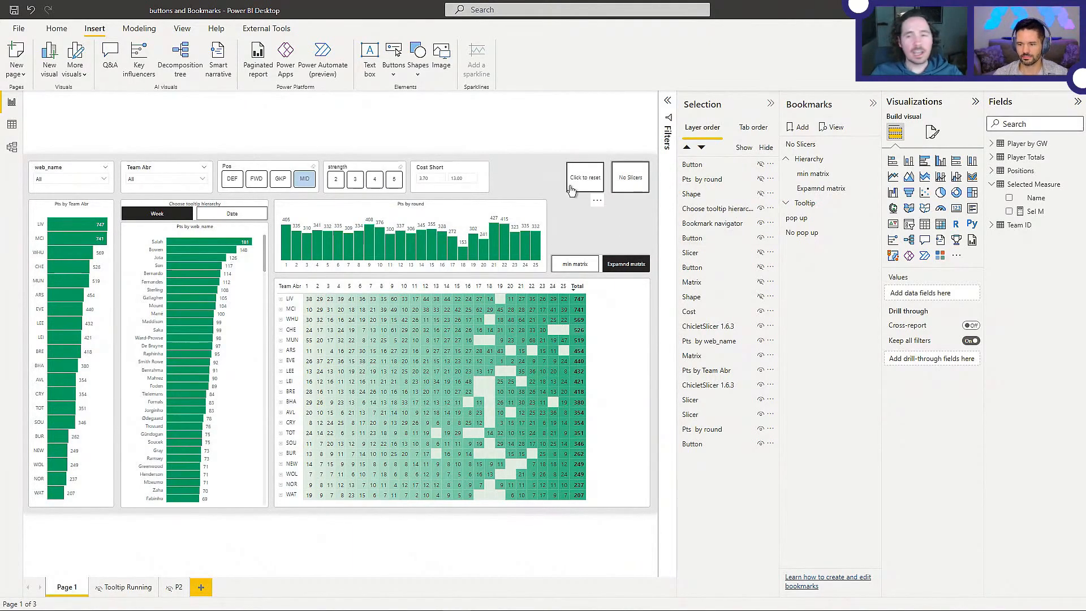
Step: Review the min matrix bookmark's capture options and select the matrix bookmark navigator on Page 1
{"action": "right_click", "coordinate": [813, 176]}
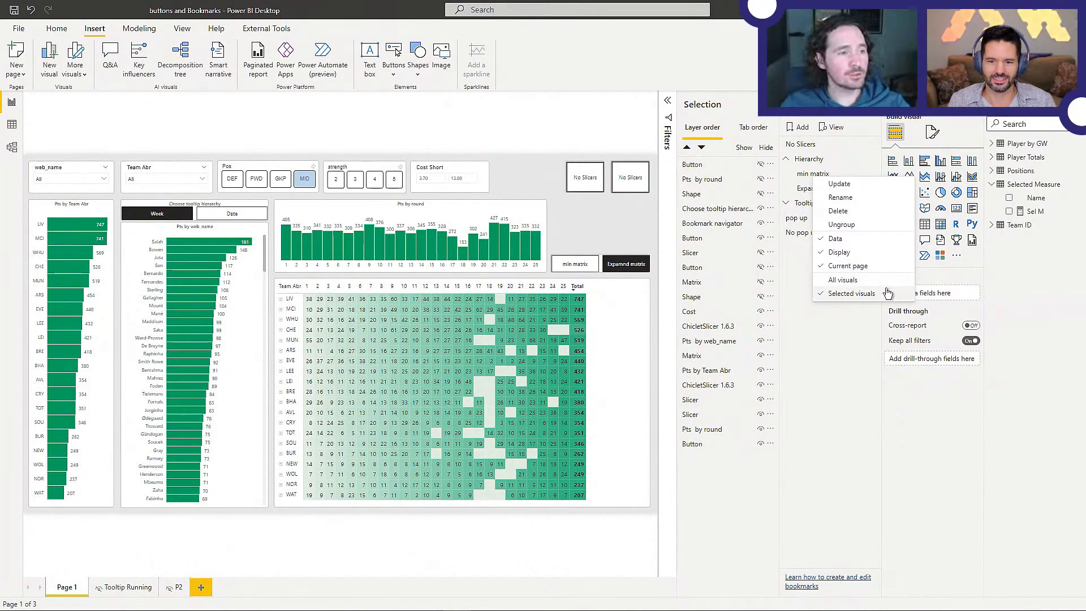
{"action": "left_click", "coordinate": [611, 217]}
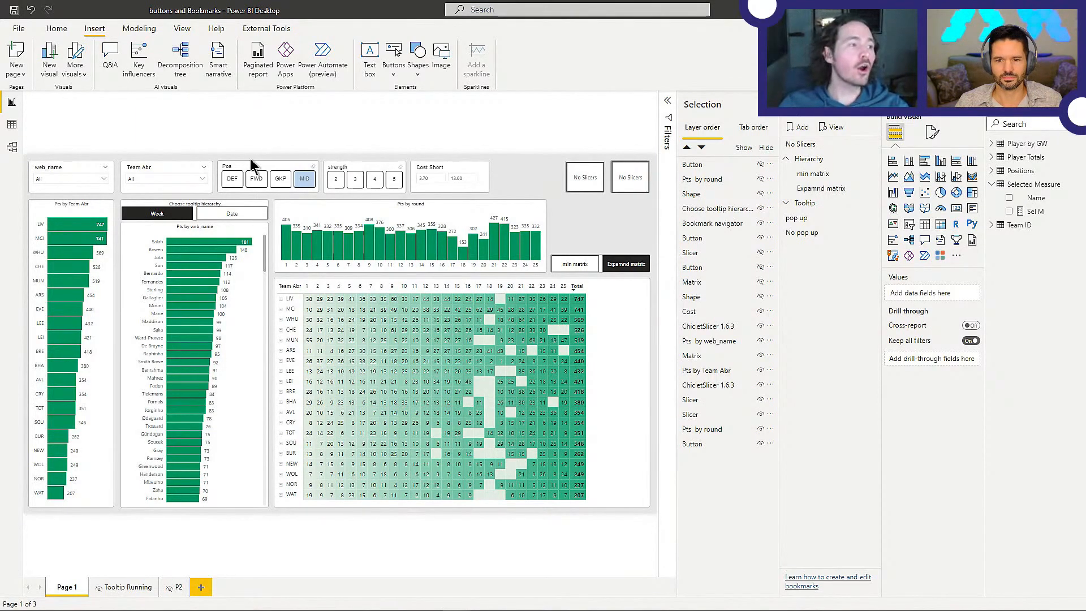
{"action": "left_click", "coordinate": [634, 263]}
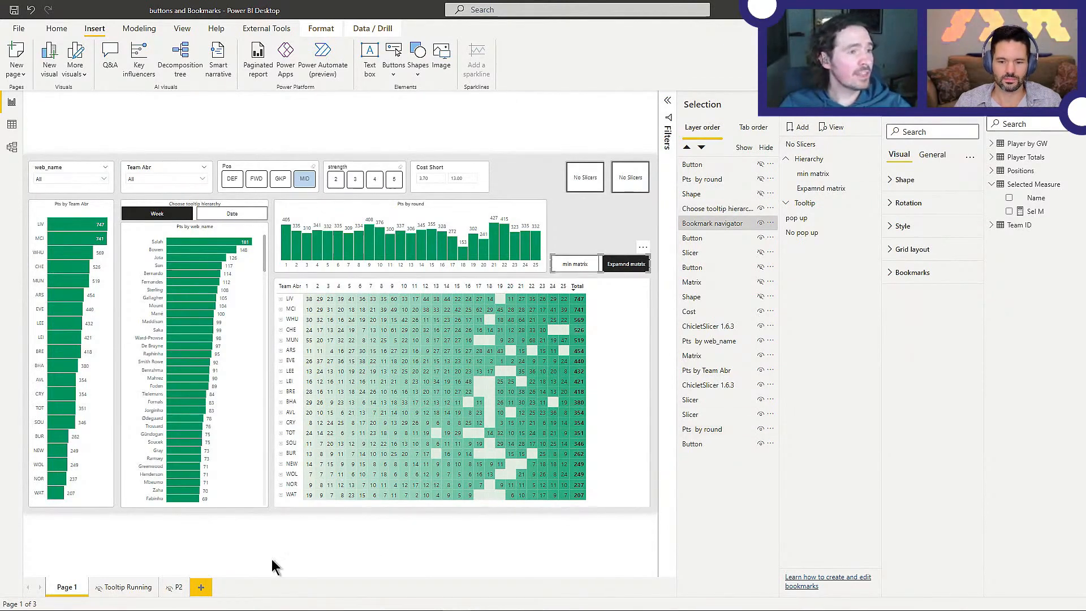
Step: View the Tooltip Running page and return to the matrix bookmark navigator on Page 1
{"action": "left_click", "coordinate": [126, 588]}
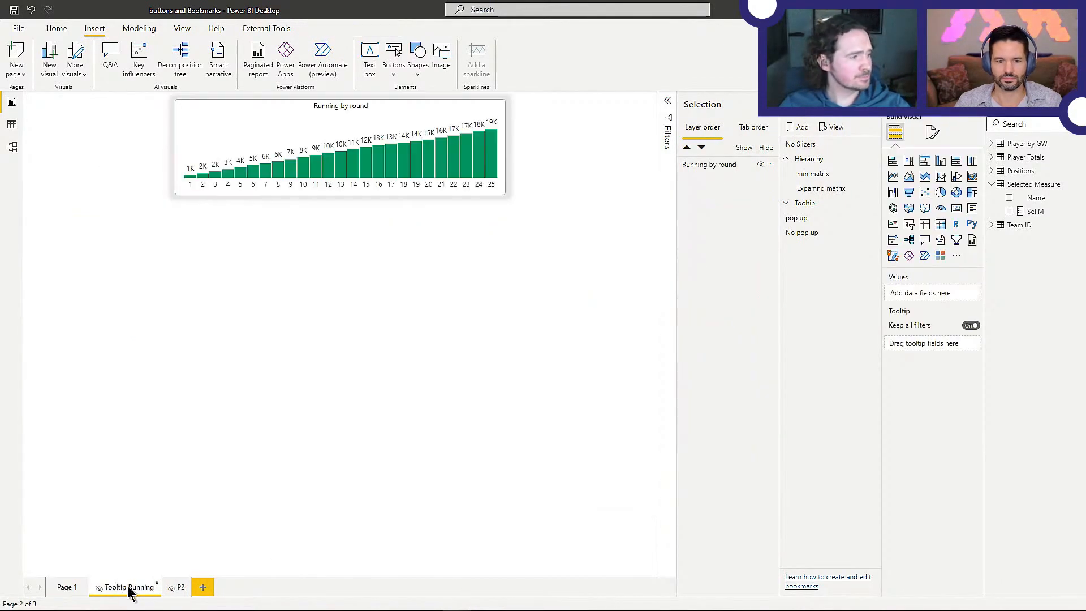
{"action": "left_click", "coordinate": [68, 588]}
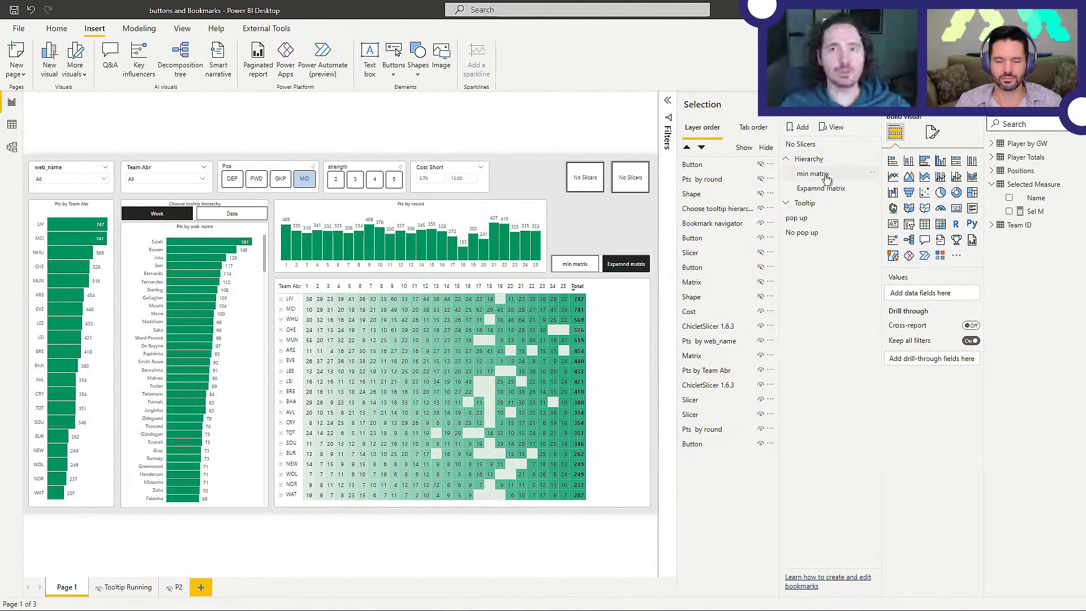
{"action": "left_click", "coordinate": [629, 264]}
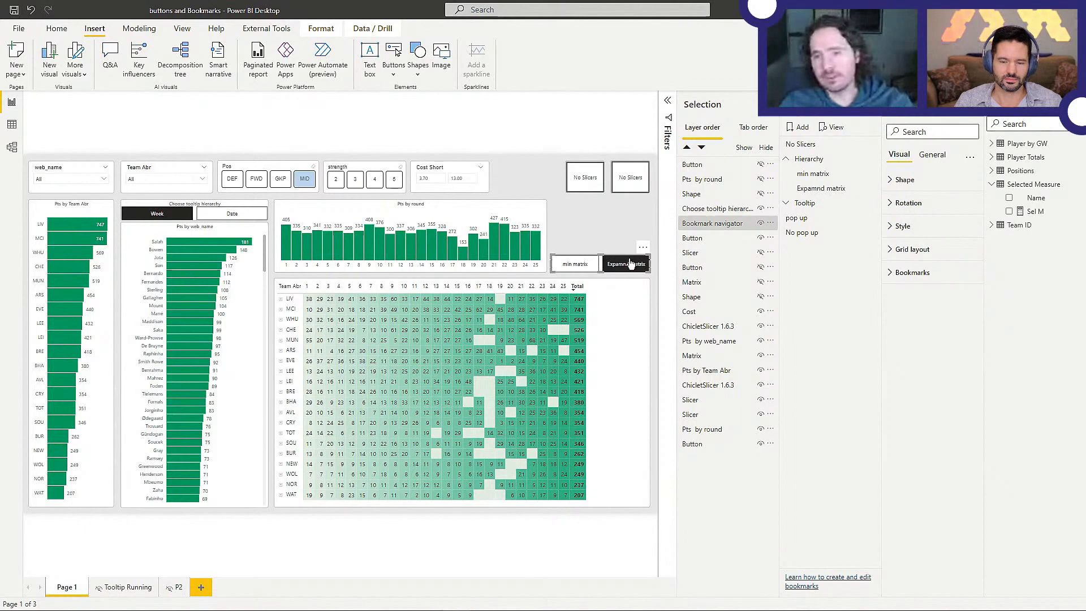
{"action": "left_click", "coordinate": [639, 231]}
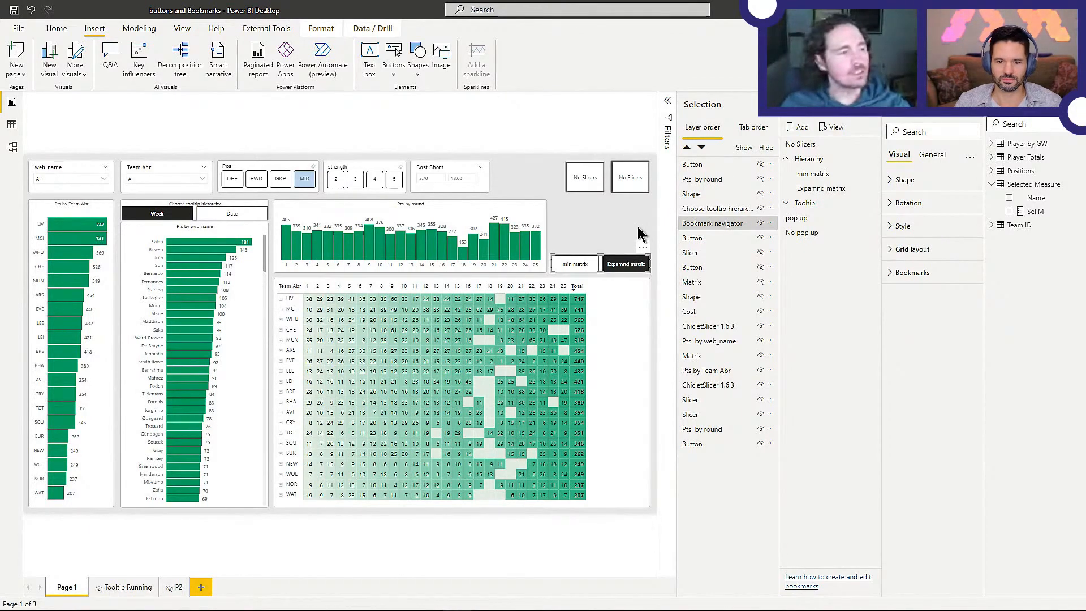